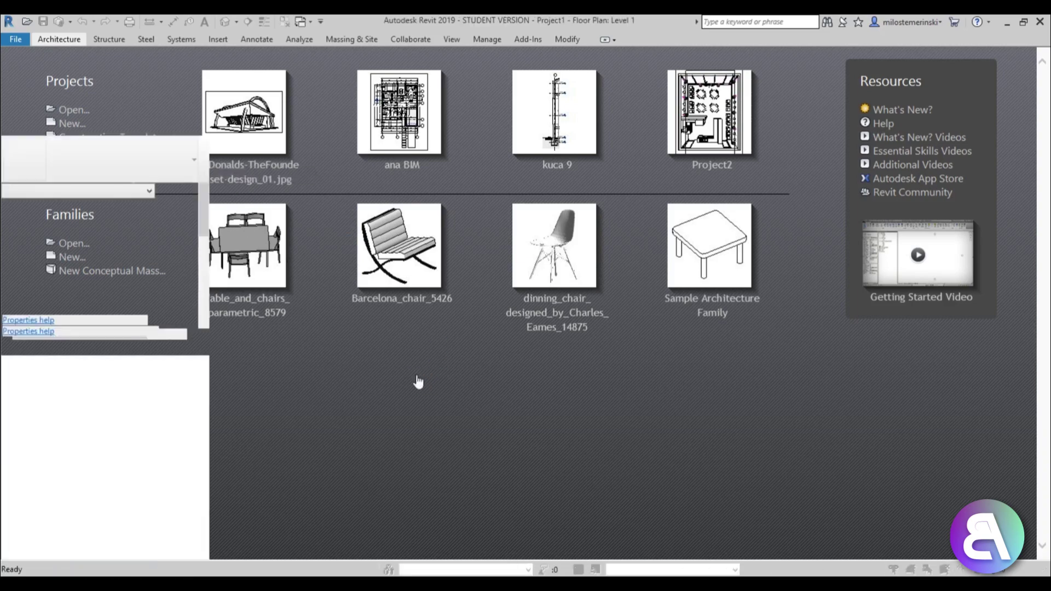
Change the project's length unit to Meters in Project Units (UN).
key(u)
key(n)
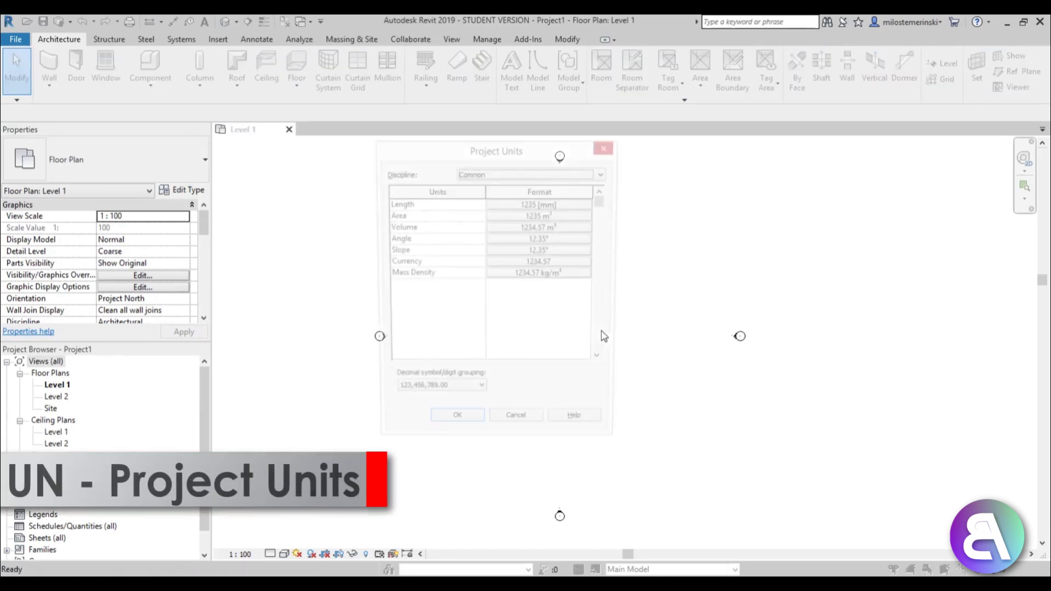
click(529, 204)
click(506, 226)
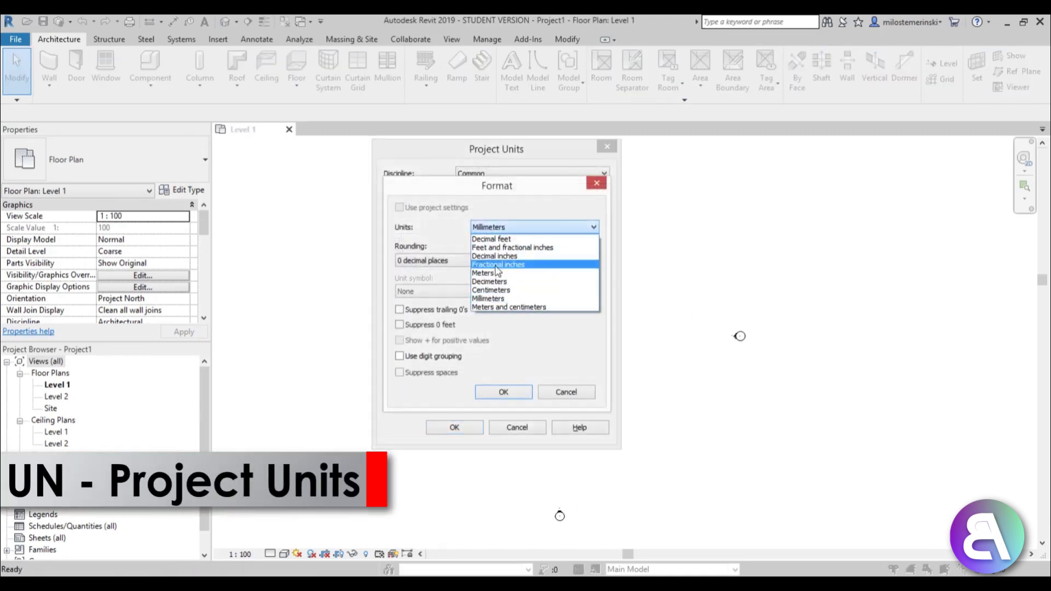
click(493, 273)
click(503, 392)
click(454, 427)
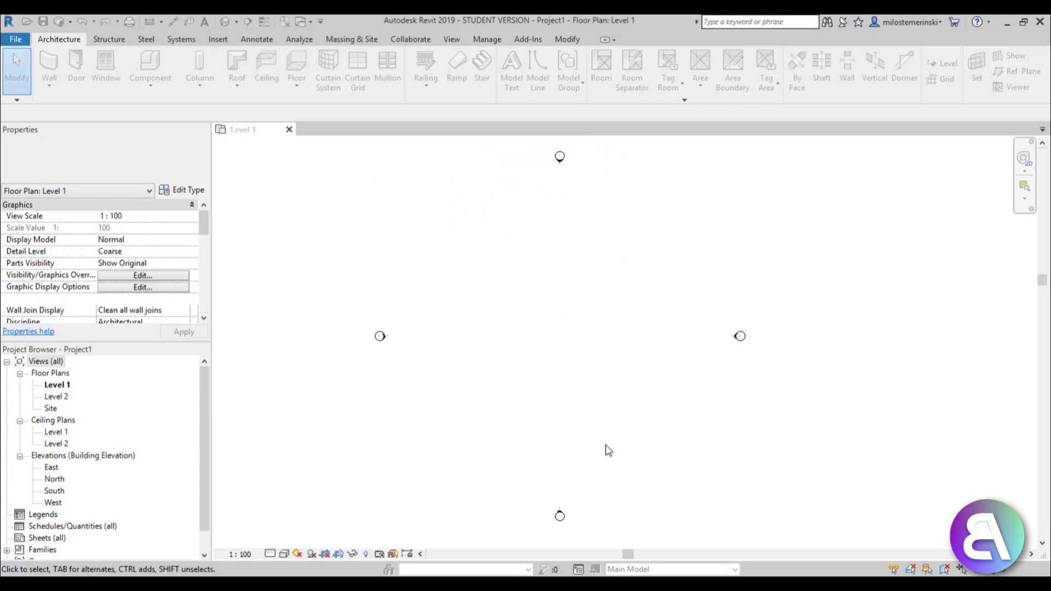
middle_drag(524, 325, 517, 325)
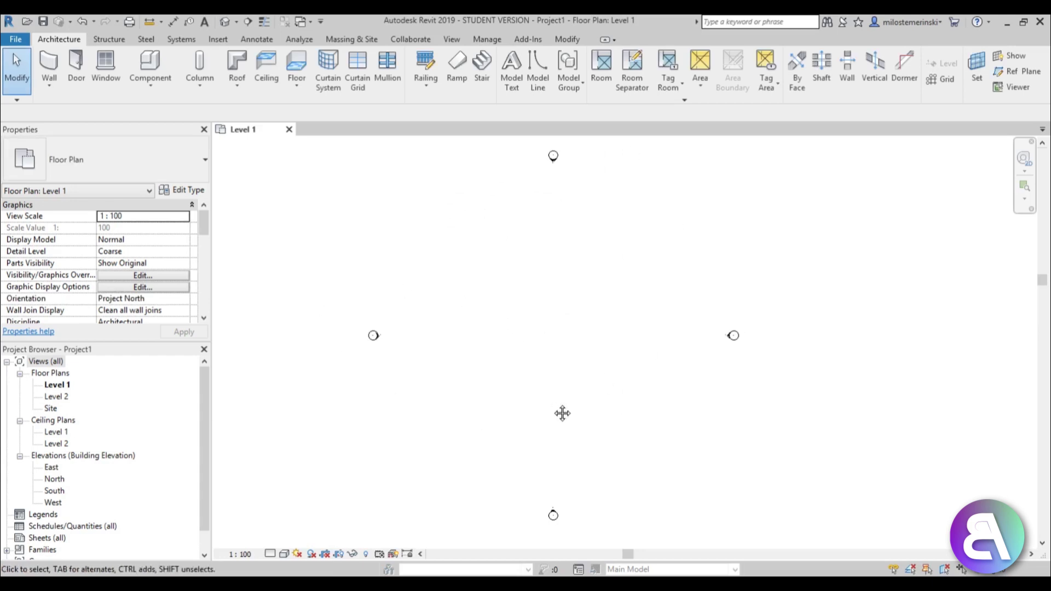
middle_drag(562, 413, 521, 412)
middle_drag(523, 338, 534, 340)
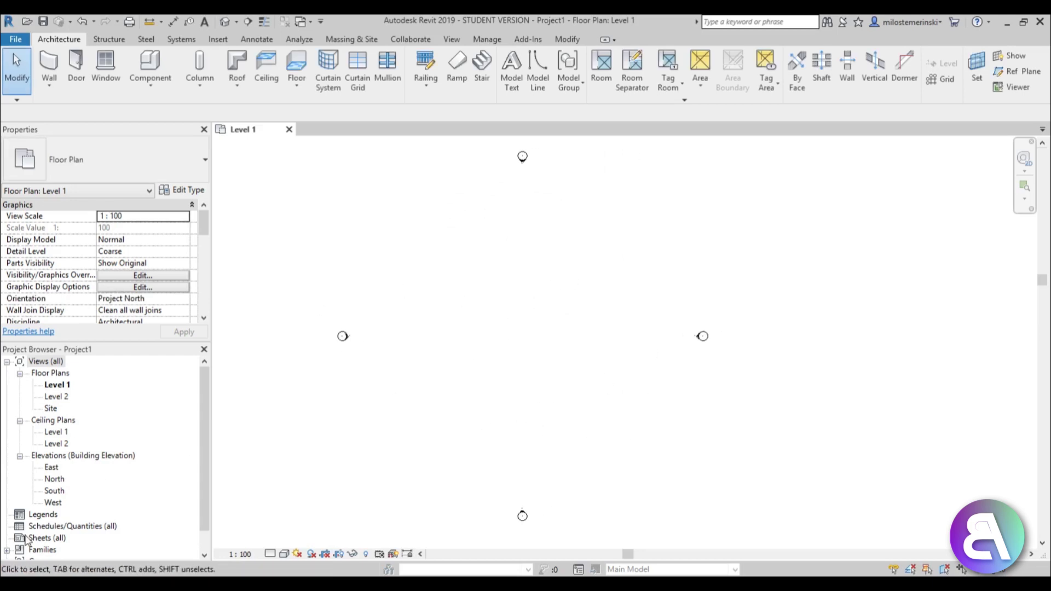
In the South elevation, create Level 3 above Level 2 with Create Similar (CS).
double_click(55, 490)
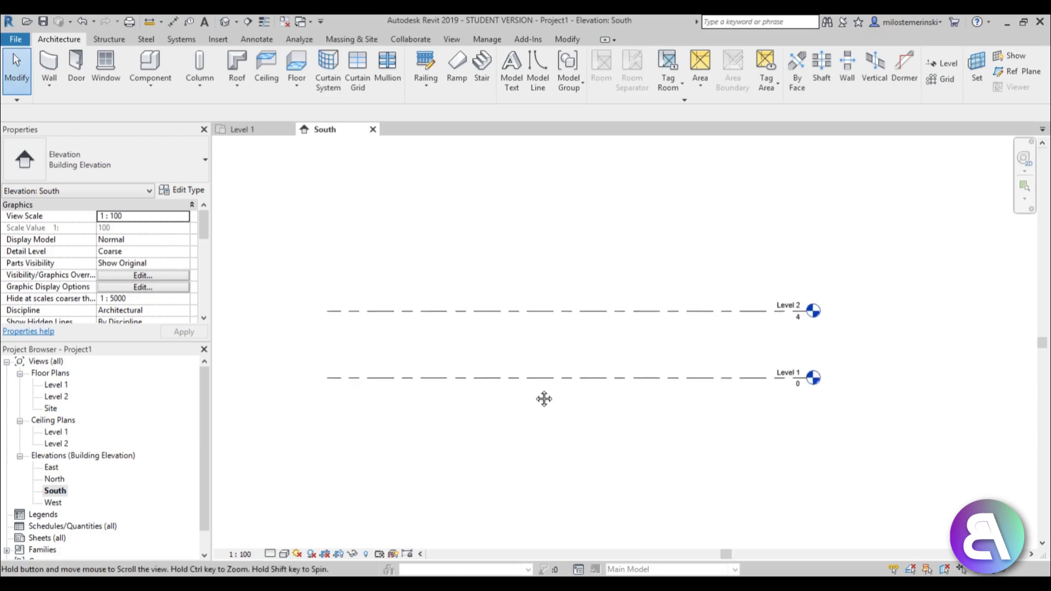
middle_drag(544, 399, 539, 379)
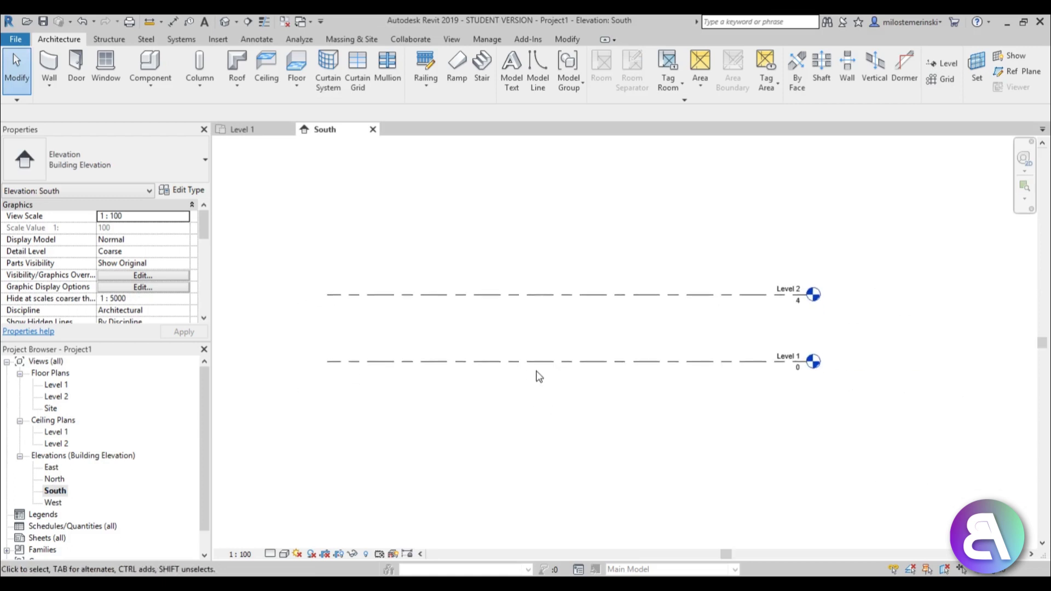
click(791, 294)
key(c)
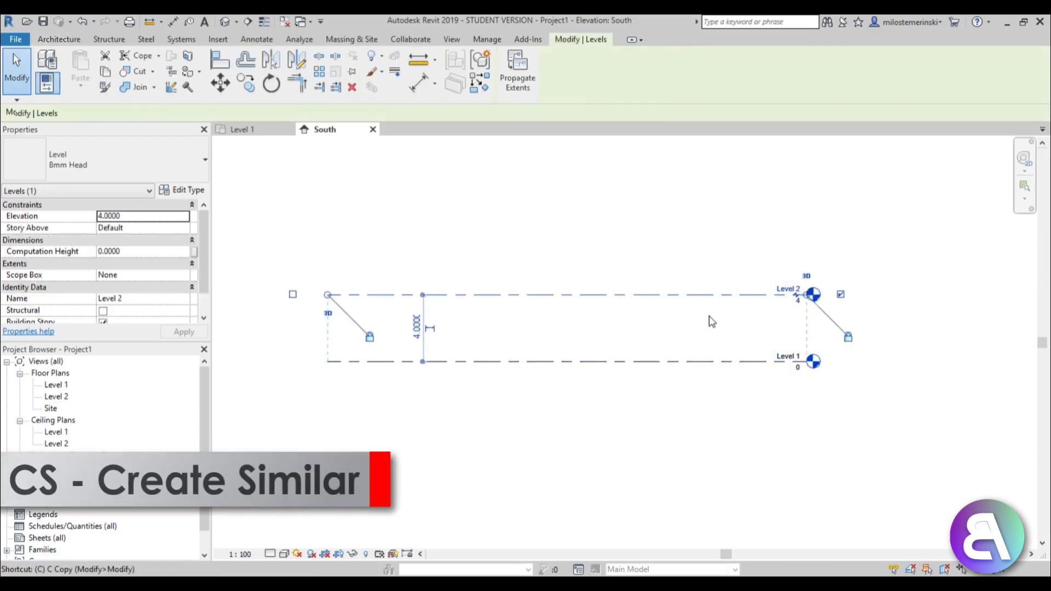
key(s)
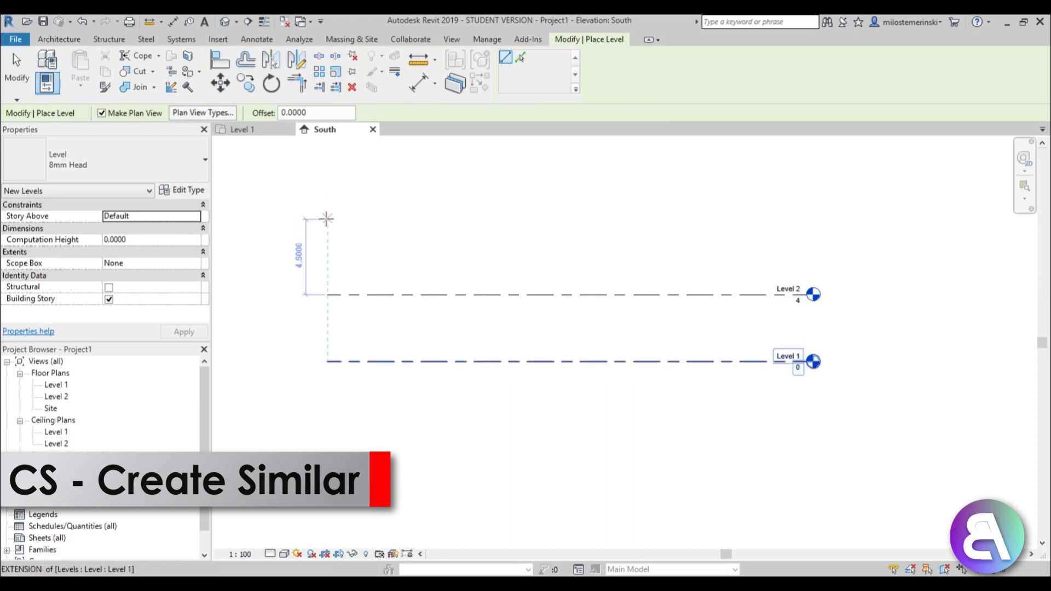
click(326, 219)
click(804, 218)
key(Escape)
key(Escape)
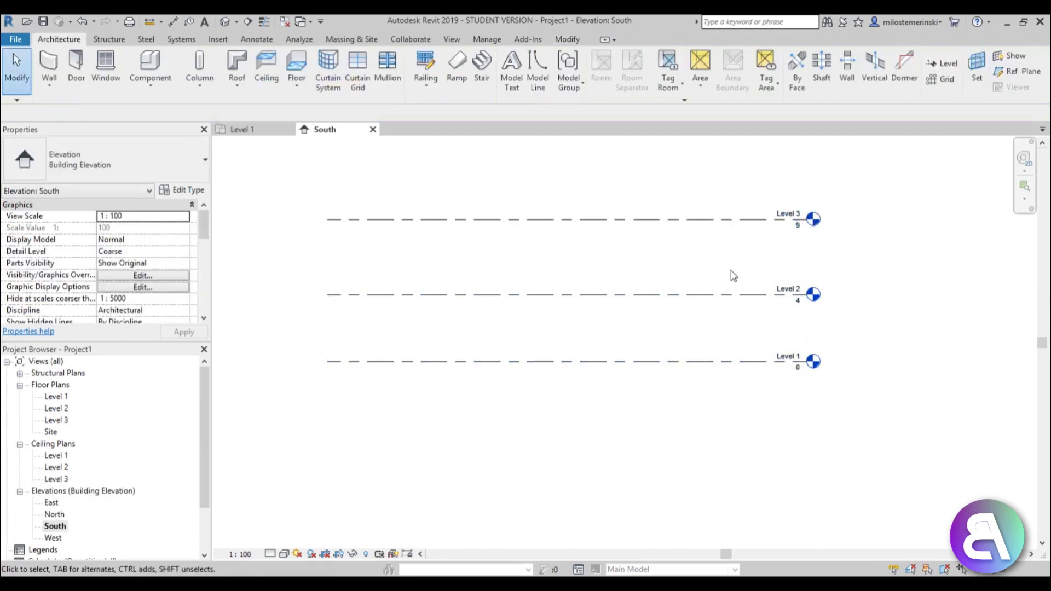
Set Level 2's elevation to 10 and Level 3's elevation to 20.
click(796, 299)
click(797, 300)
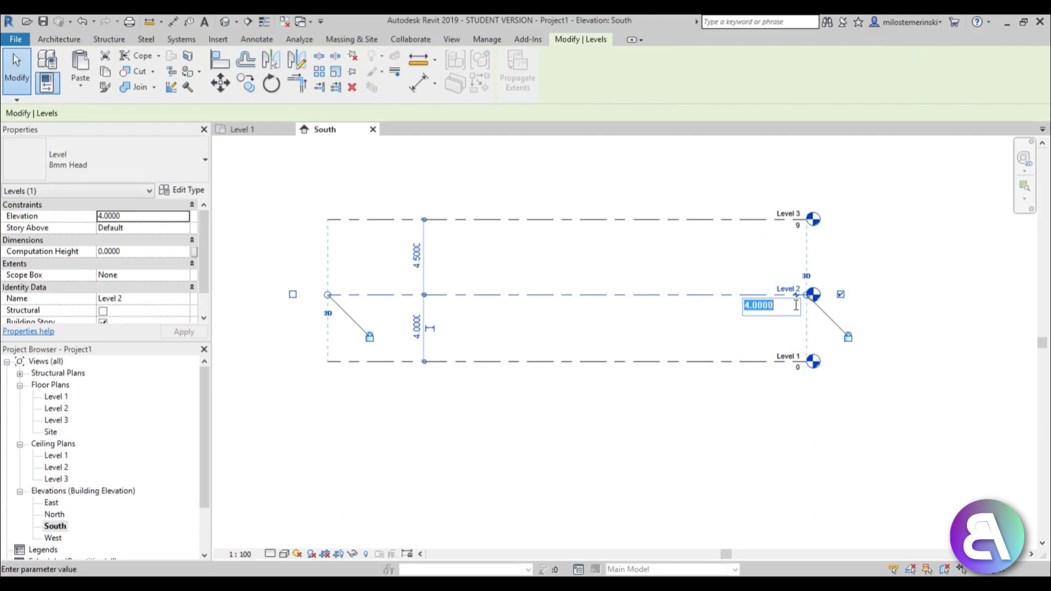
text(10)
key(Return)
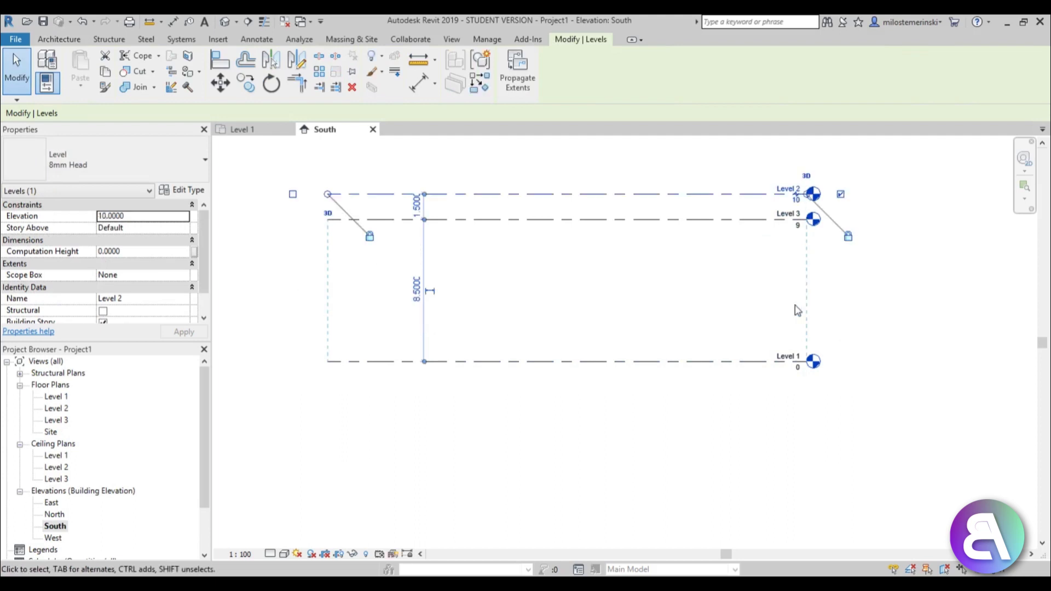
click(790, 299)
click(795, 220)
click(798, 227)
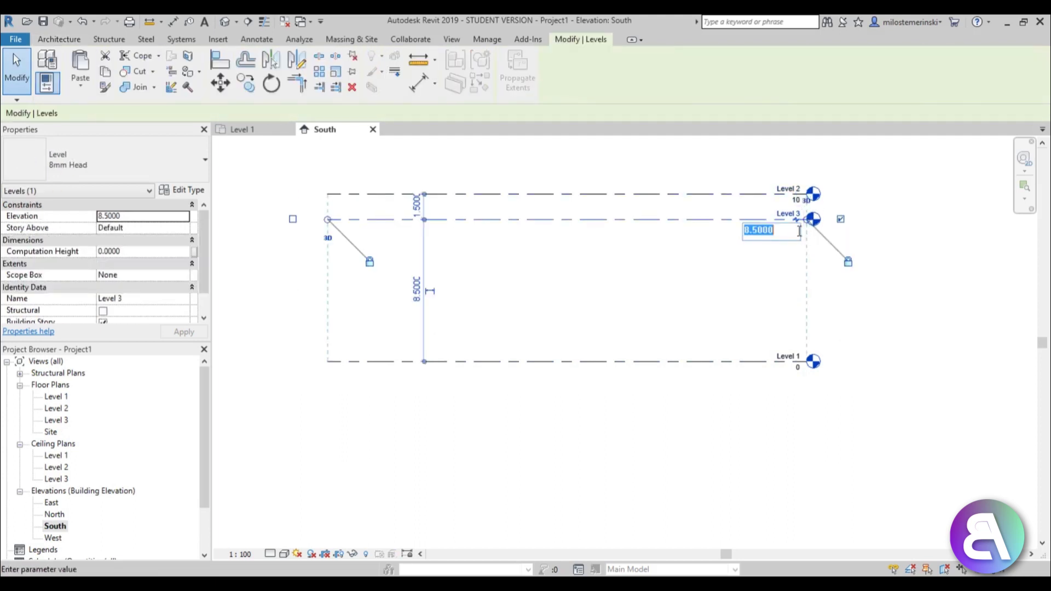
text(20)
key(Return)
Correct the elevations to 6 for Level 2 and 12 for Level 3.
scroll(750, 257, down, 2)
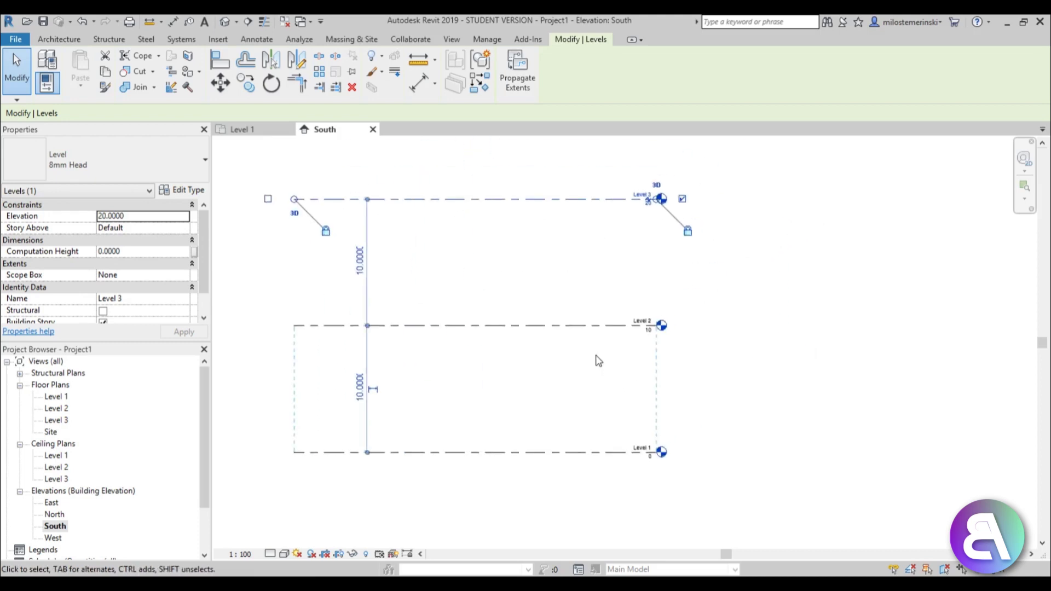
click(644, 338)
click(648, 330)
text(6)
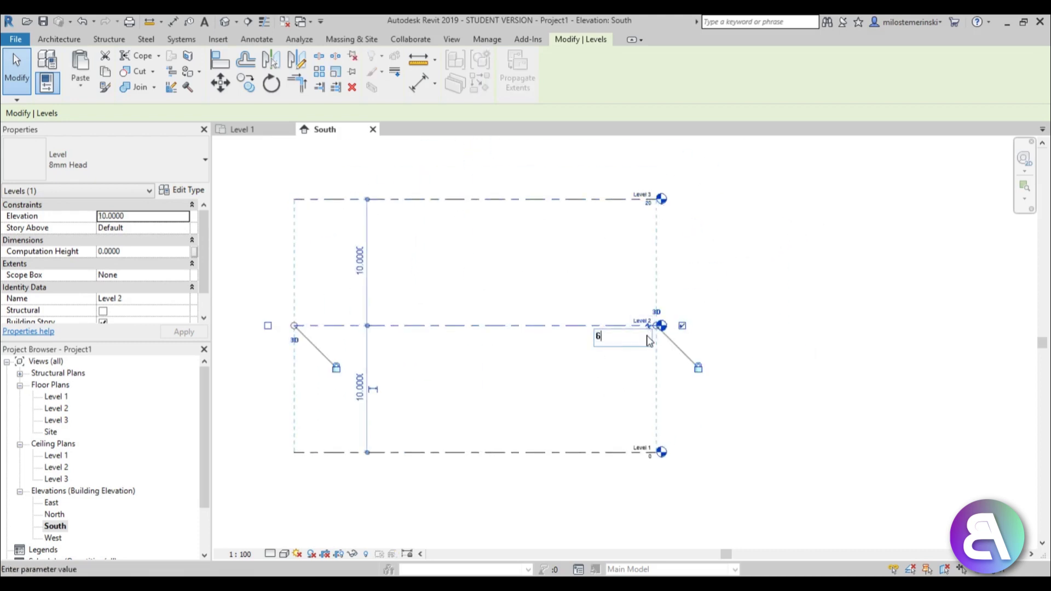
key(Return)
click(646, 202)
click(649, 203)
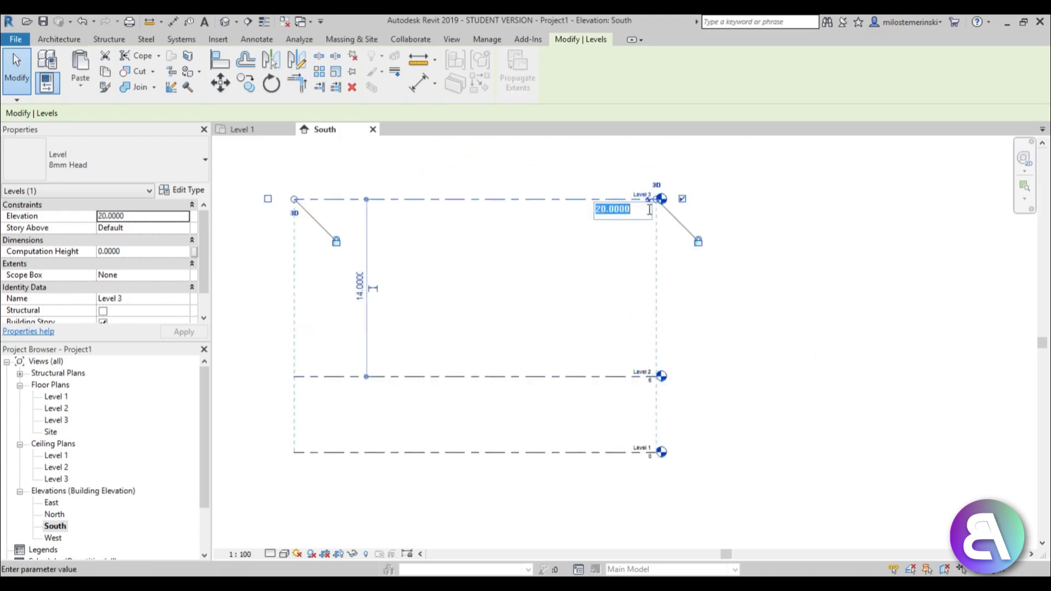
text(12)
key(Return)
click(653, 213)
scroll(653, 212, down, 1)
middle_drag(616, 269, 615, 269)
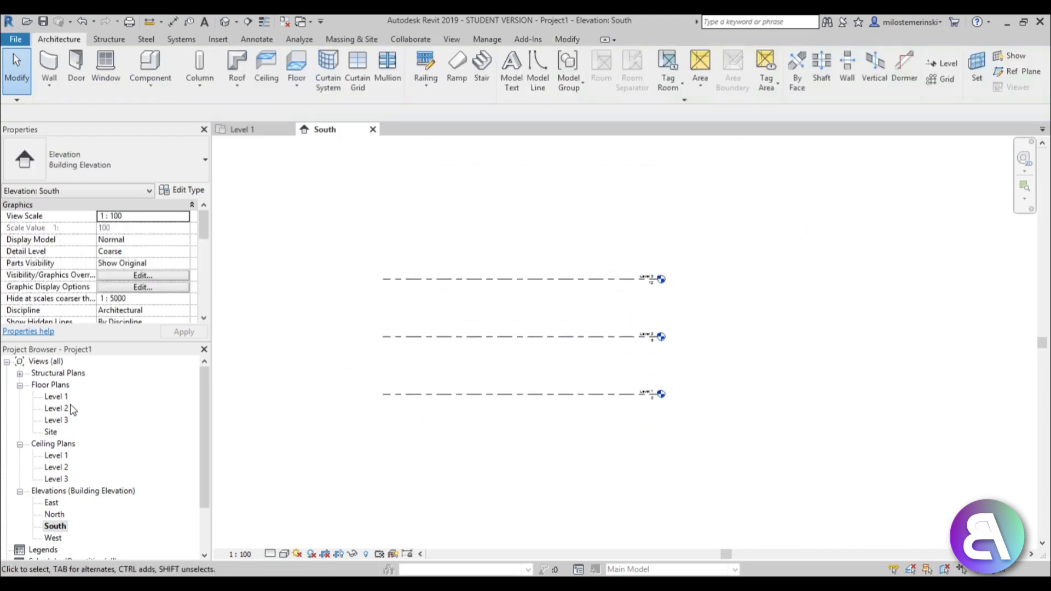
Sketch a 52 × 49 rectangular floor on the Level 1 plan and finish it.
double_click(56, 396)
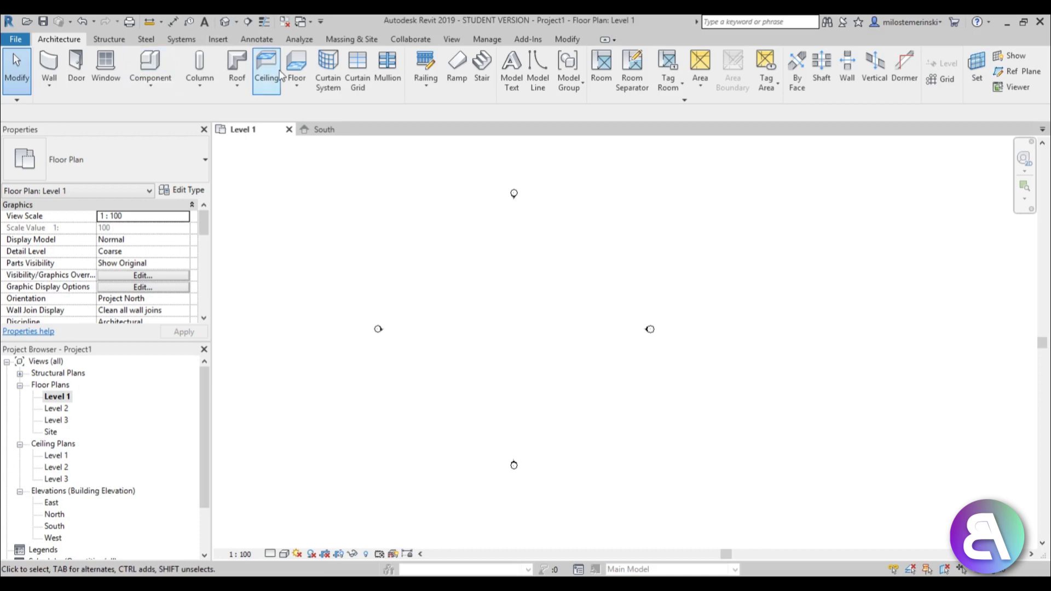
click(304, 67)
click(620, 56)
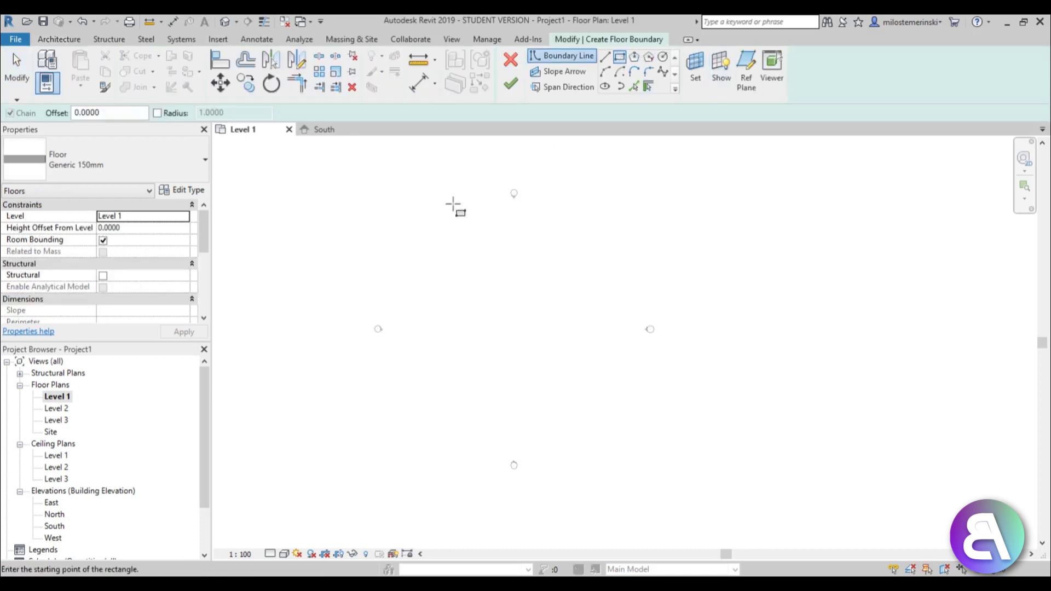
click(371, 201)
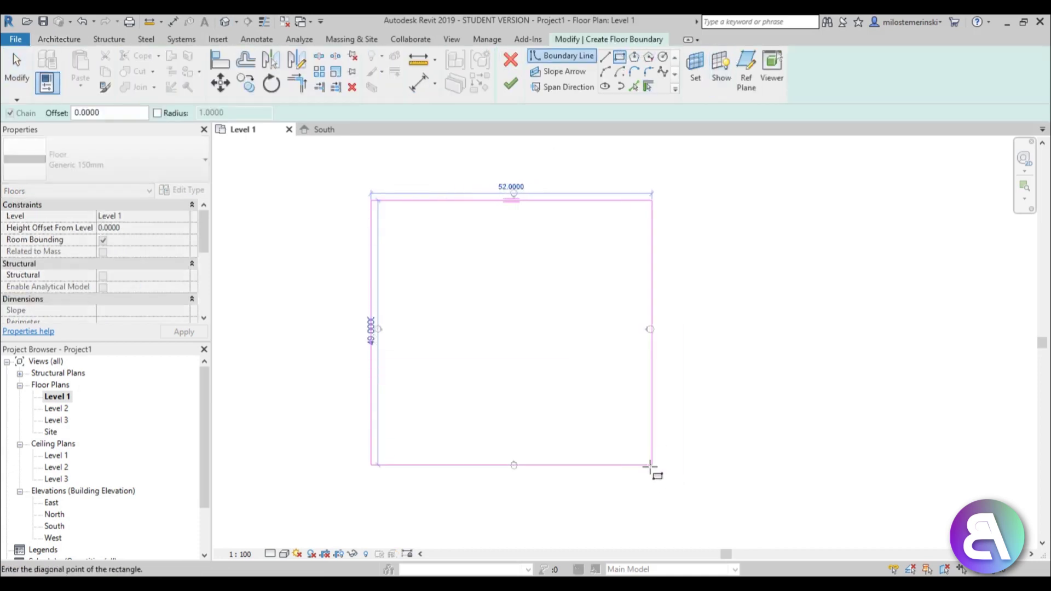
click(652, 465)
click(510, 82)
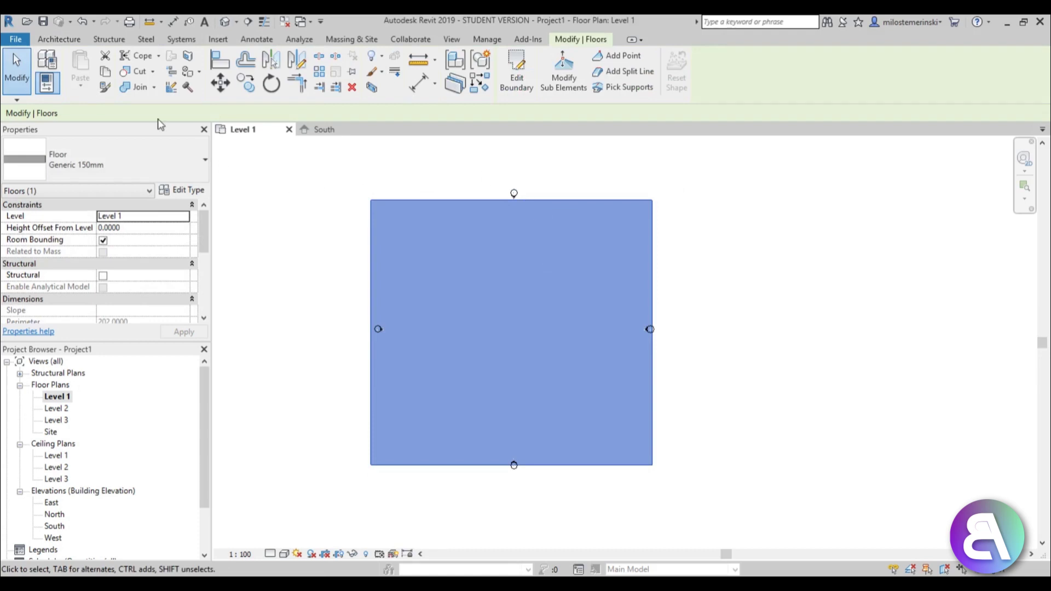
In 3D, paste the floor aligned onto Level 2 and edit its boundary.
click(225, 21)
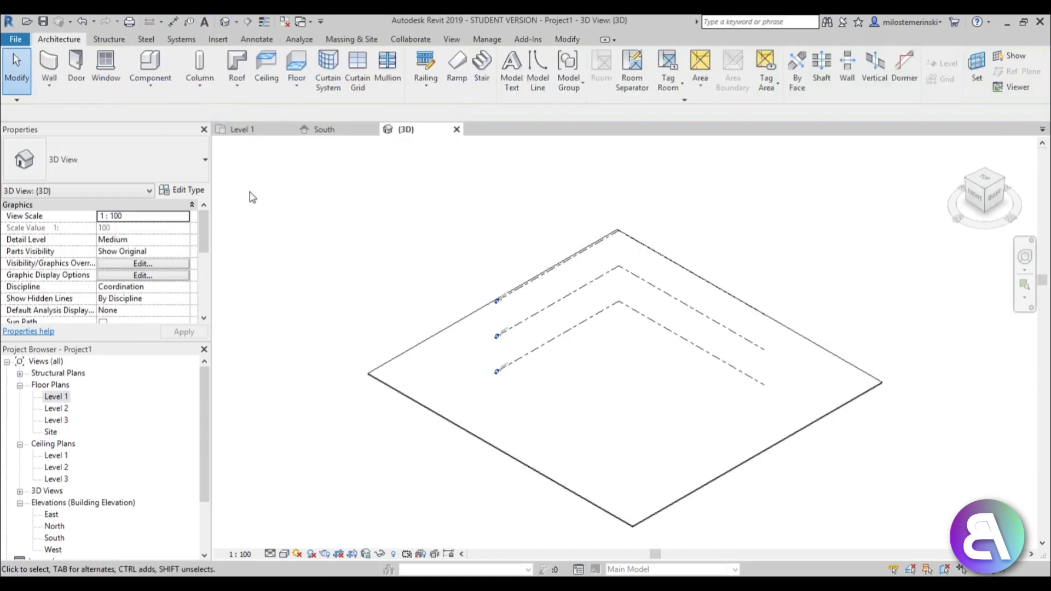
shift+middle_drag(639, 411, 615, 344)
middle_drag(616, 390, 560, 349)
scroll(560, 348, up, 2)
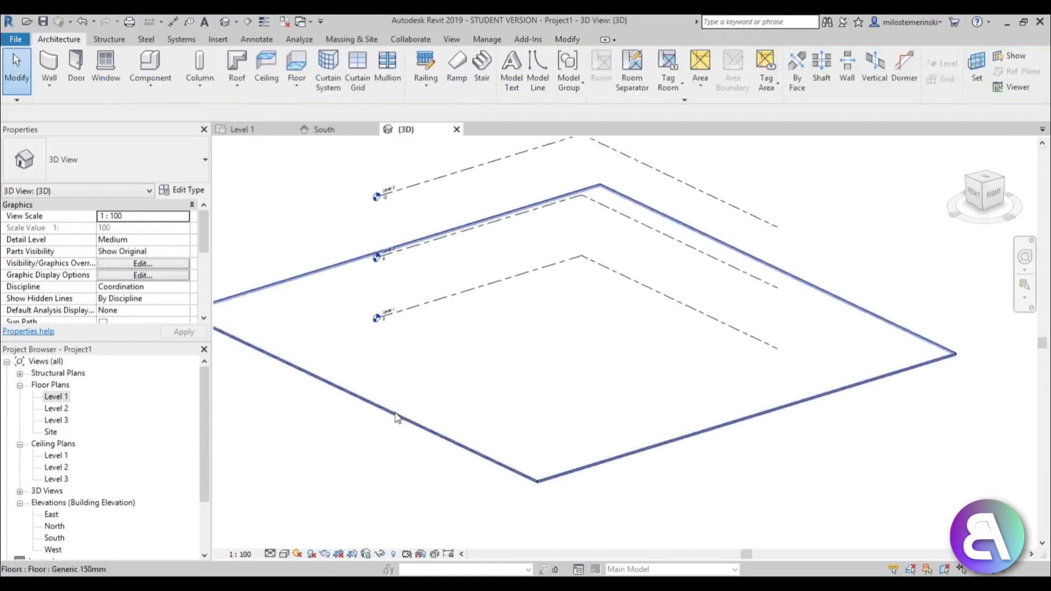
click(390, 414)
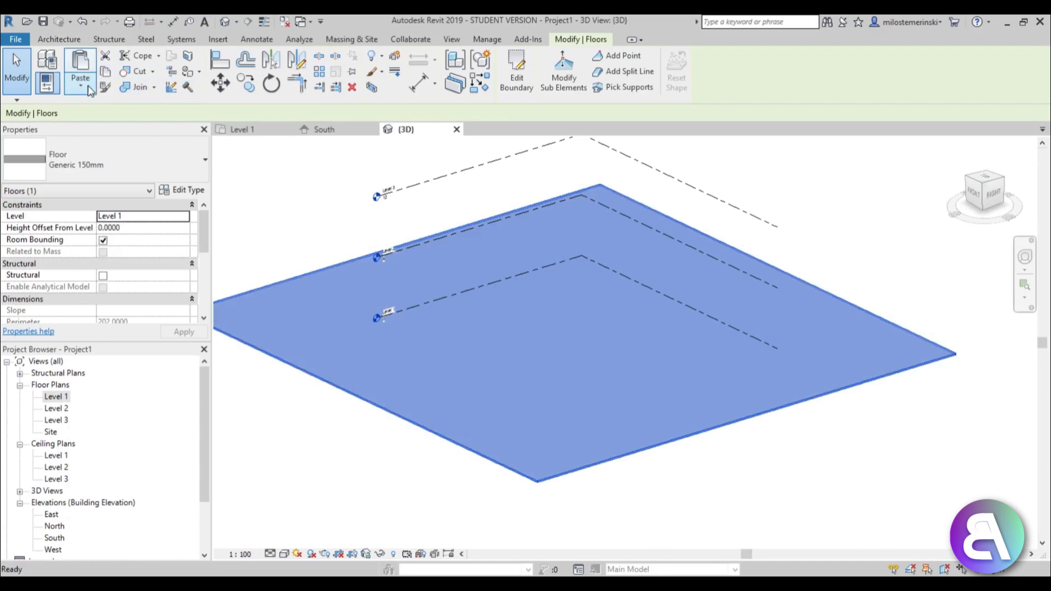
click(82, 86)
click(106, 136)
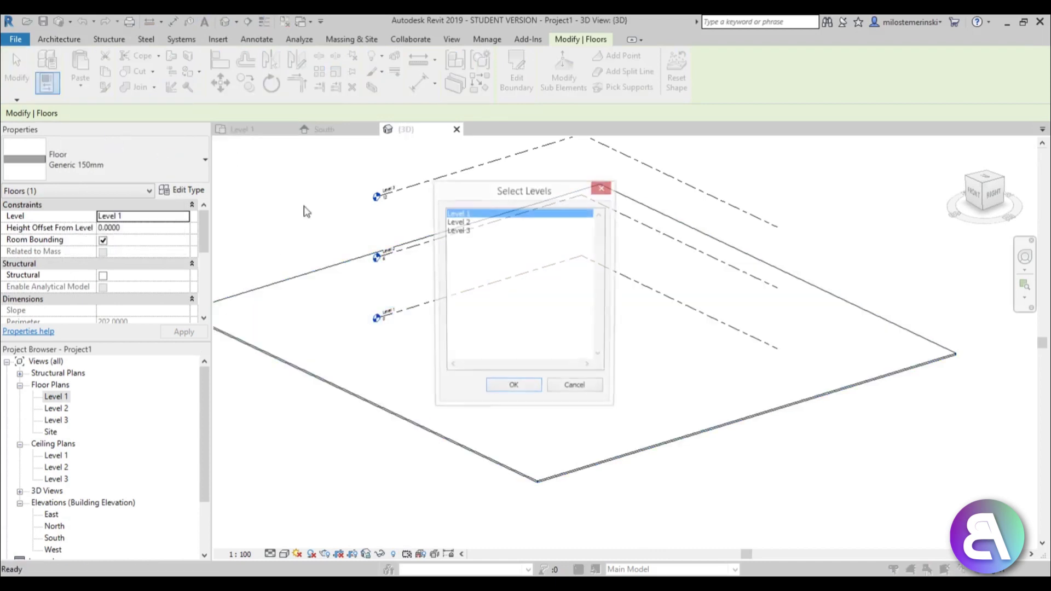
click(457, 222)
click(512, 389)
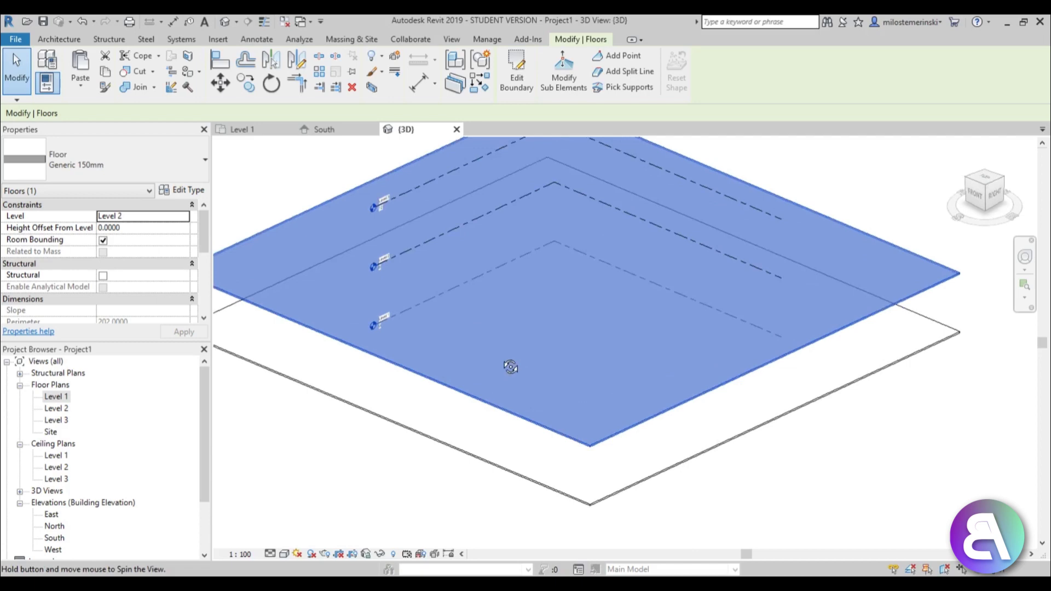
click(516, 71)
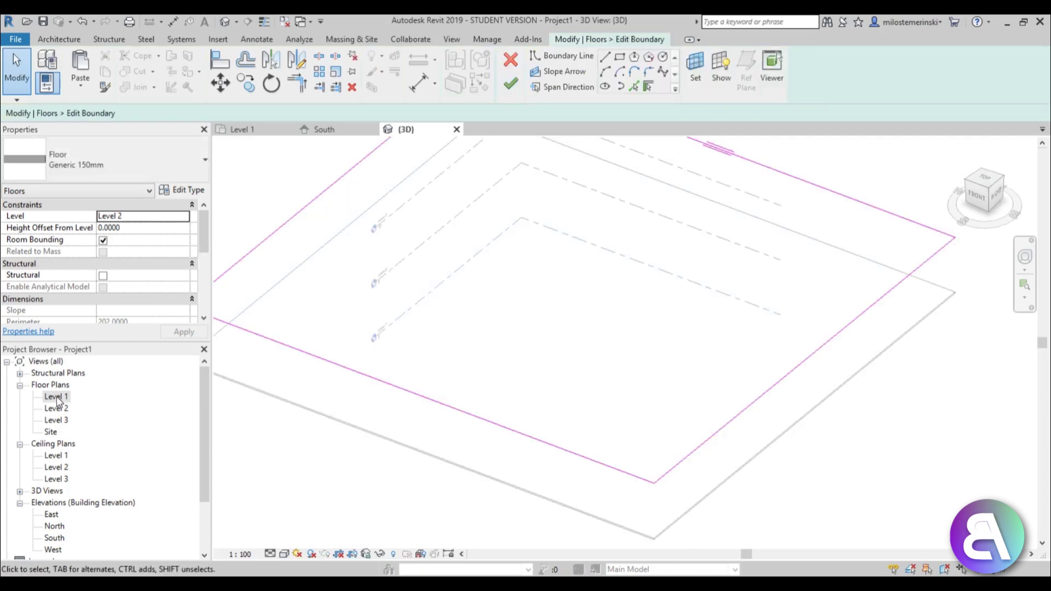
On the Level 2 plan, sketch a rectangular opening inside the floor boundary.
double_click(57, 408)
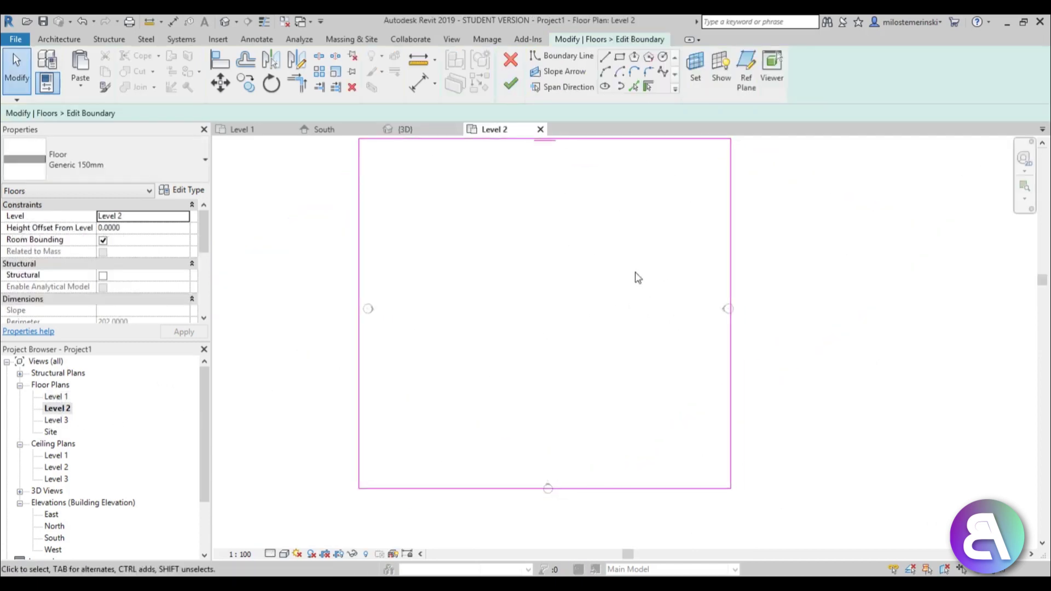
click(619, 56)
click(501, 263)
click(593, 349)
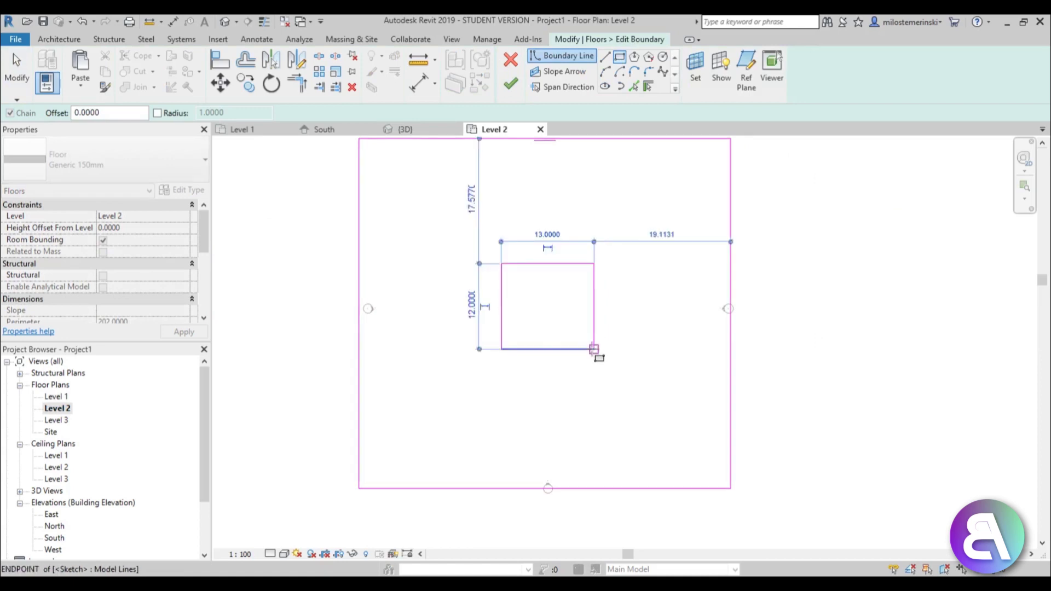
key(Escape)
key(Escape)
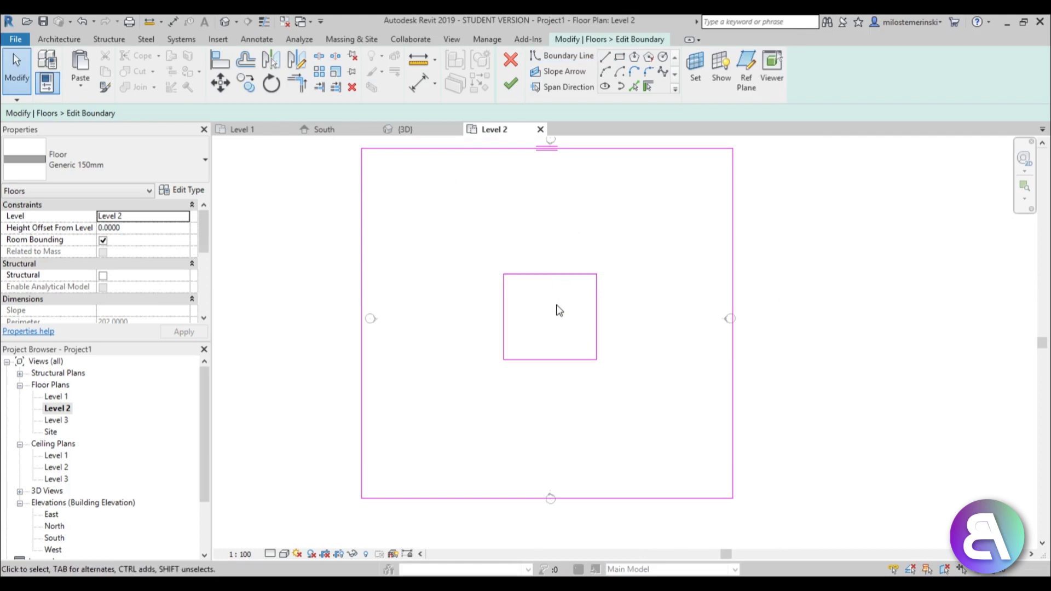
Resize the opening's top and right edges to 10 each, making it square.
scroll(558, 321, up, 2)
click(550, 268)
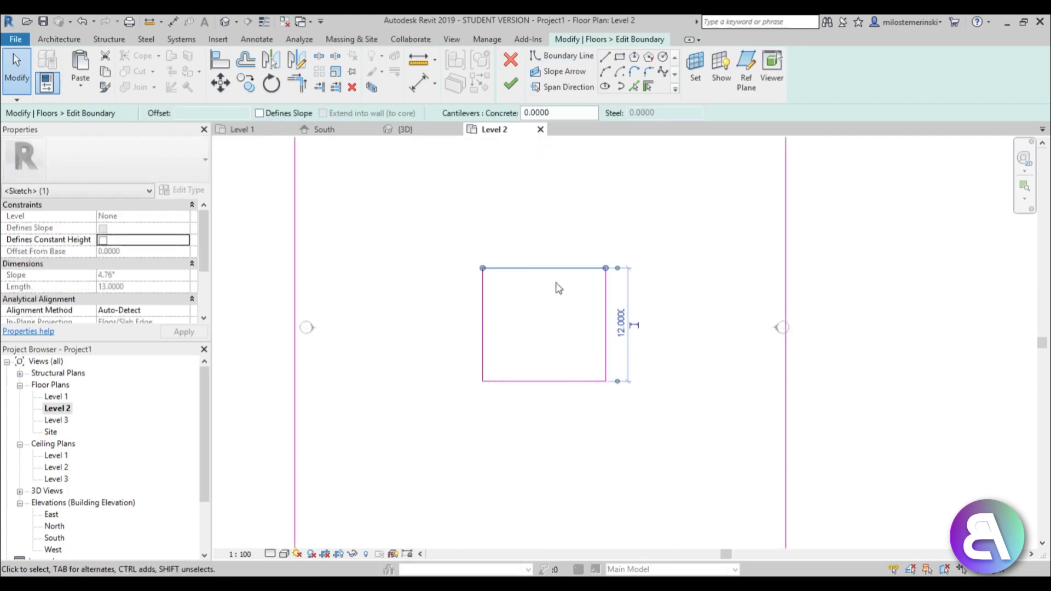
click(620, 323)
text(0)
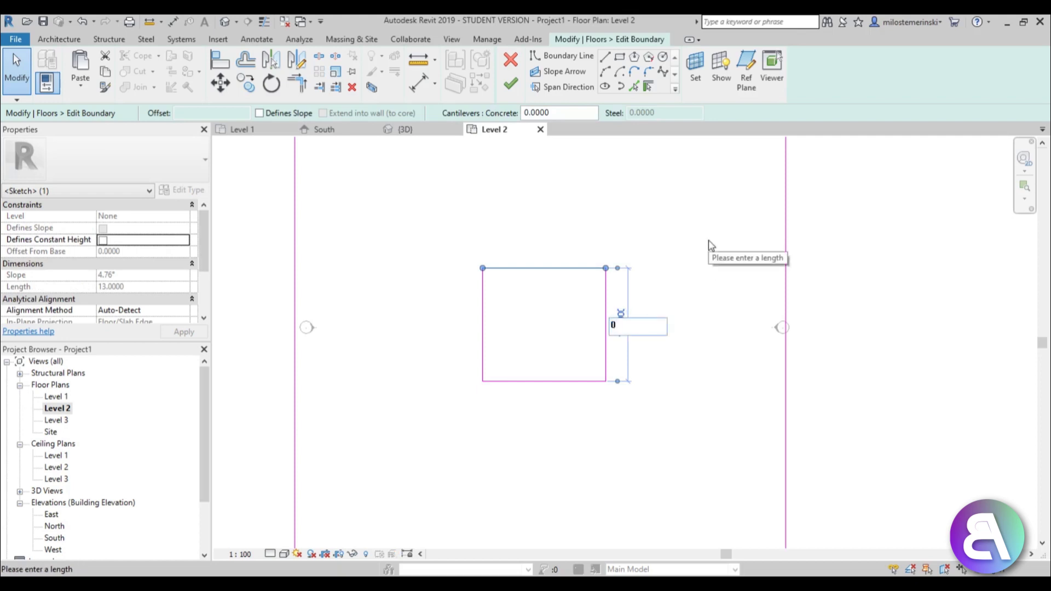
key(BackSpace)
text(10)
key(Return)
click(710, 244)
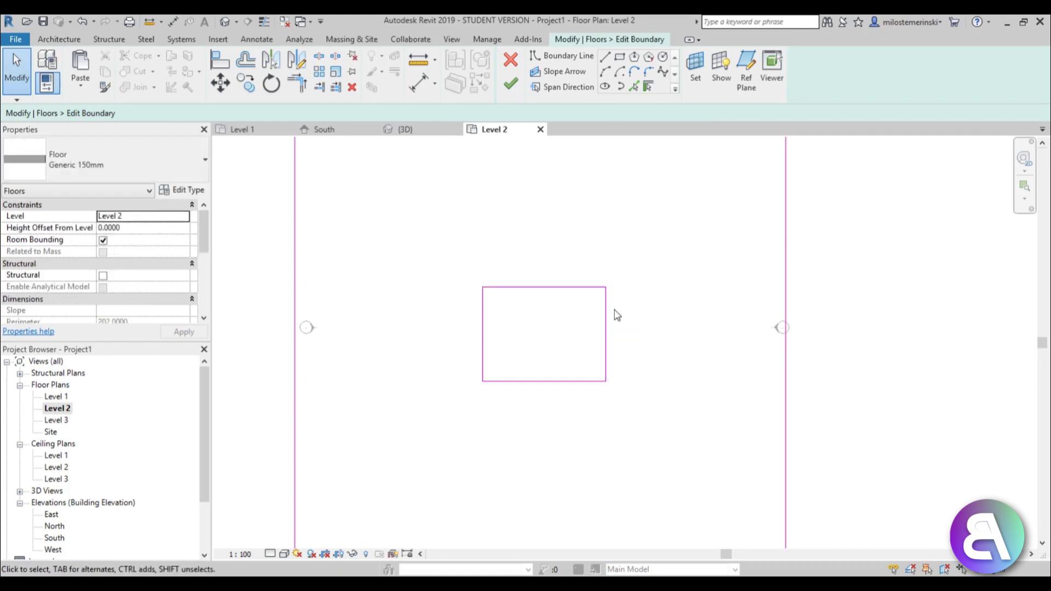
click(605, 334)
click(537, 256)
text(10)
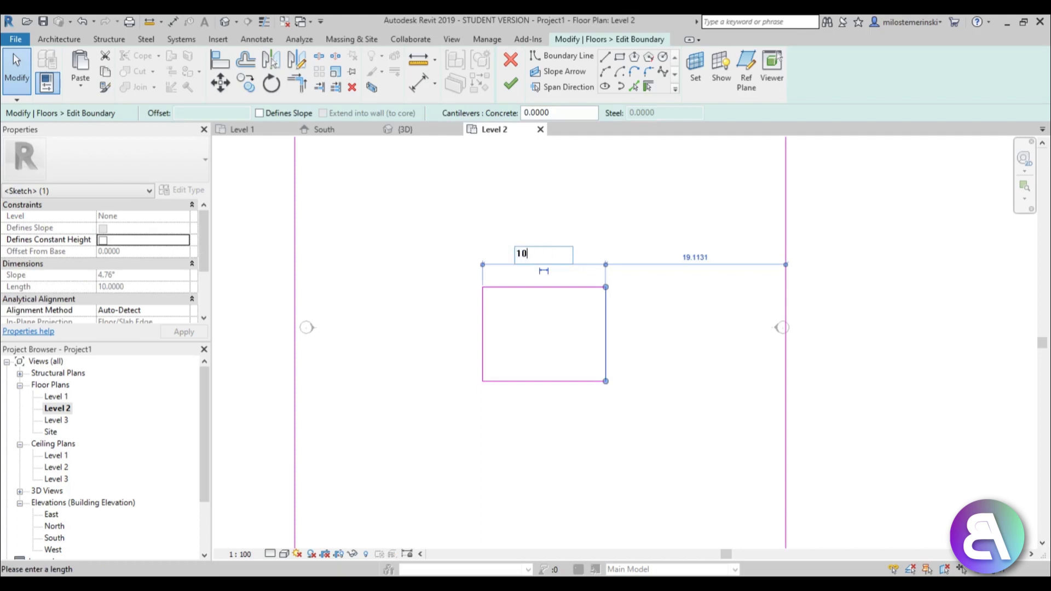
key(Return)
click(554, 201)
Finish the floor edit and inspect the 10 × 10 opening in the 3D view.
scroll(566, 345, down, 2)
middle_drag(566, 345, 511, 370)
key(Tab)
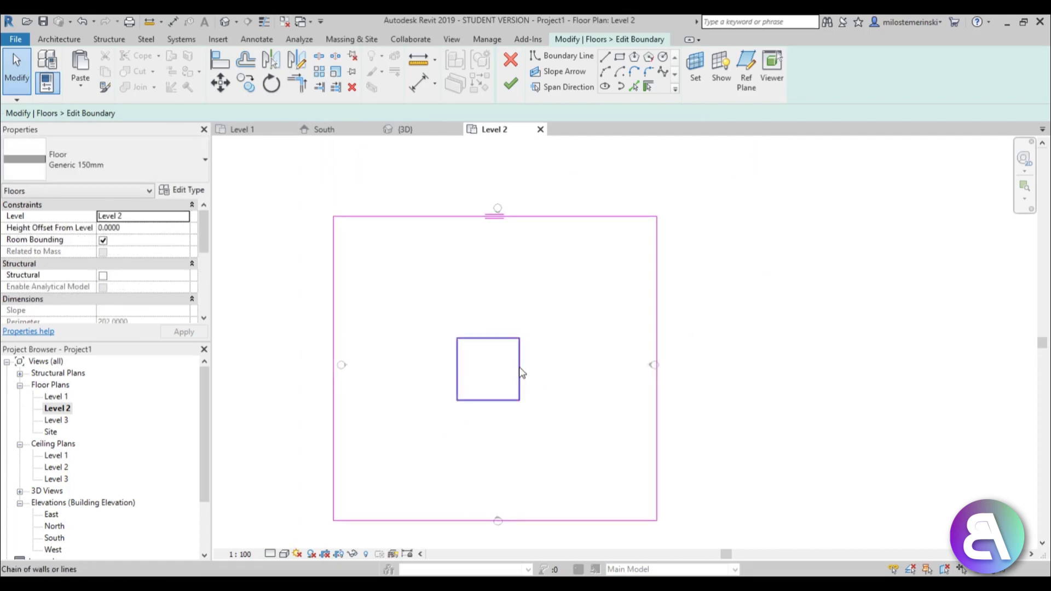
click(534, 365)
click(559, 381)
scroll(503, 339, up, 3)
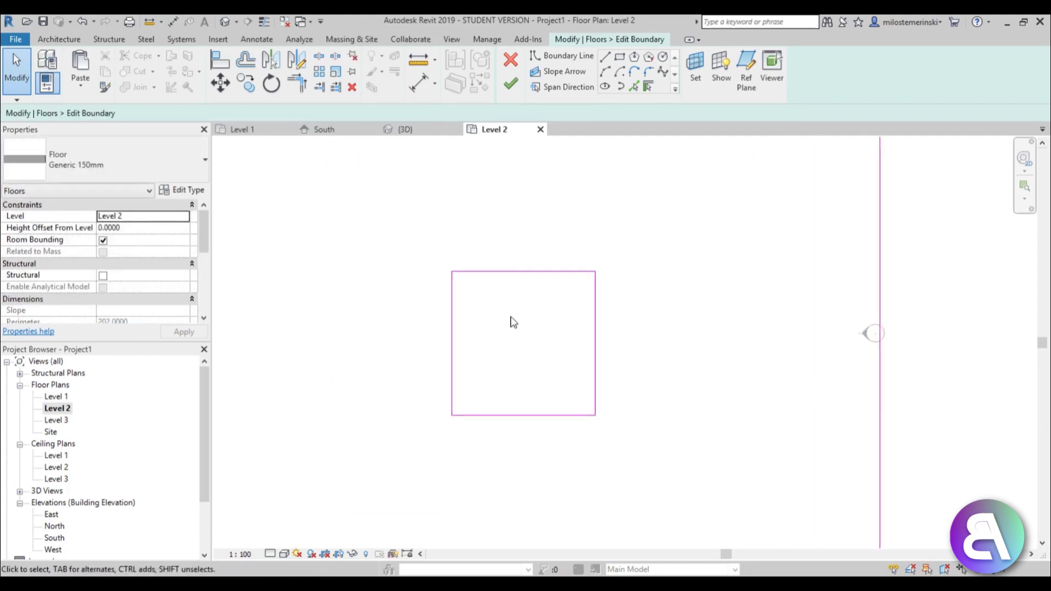
click(510, 83)
click(233, 23)
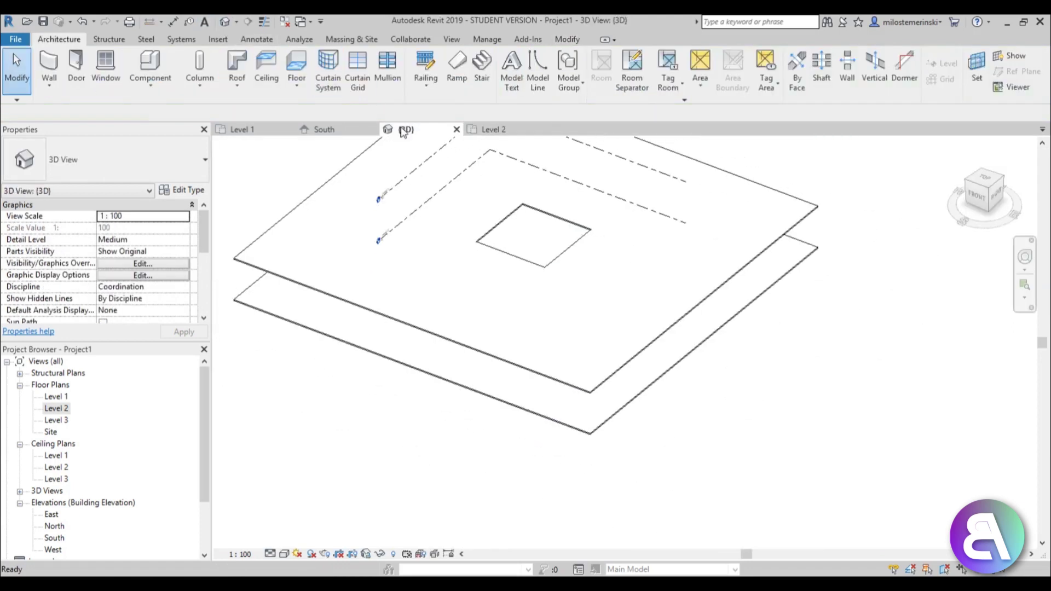
shift+middle_drag(586, 328, 553, 306)
click(56, 396)
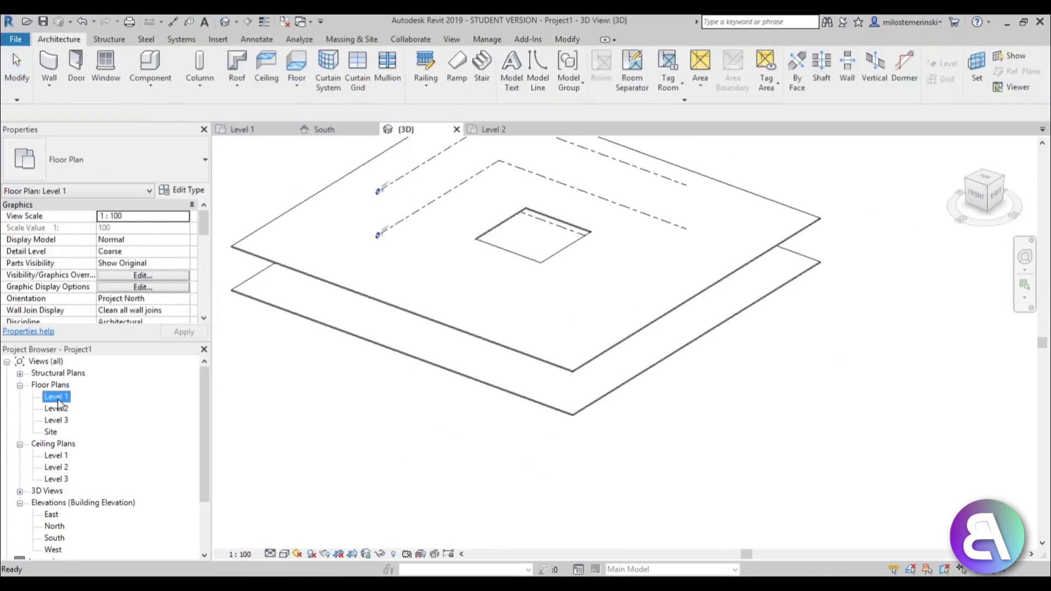
Draw a rectangle of walls (WA) along the Level 1 floor edges.
double_click(58, 400)
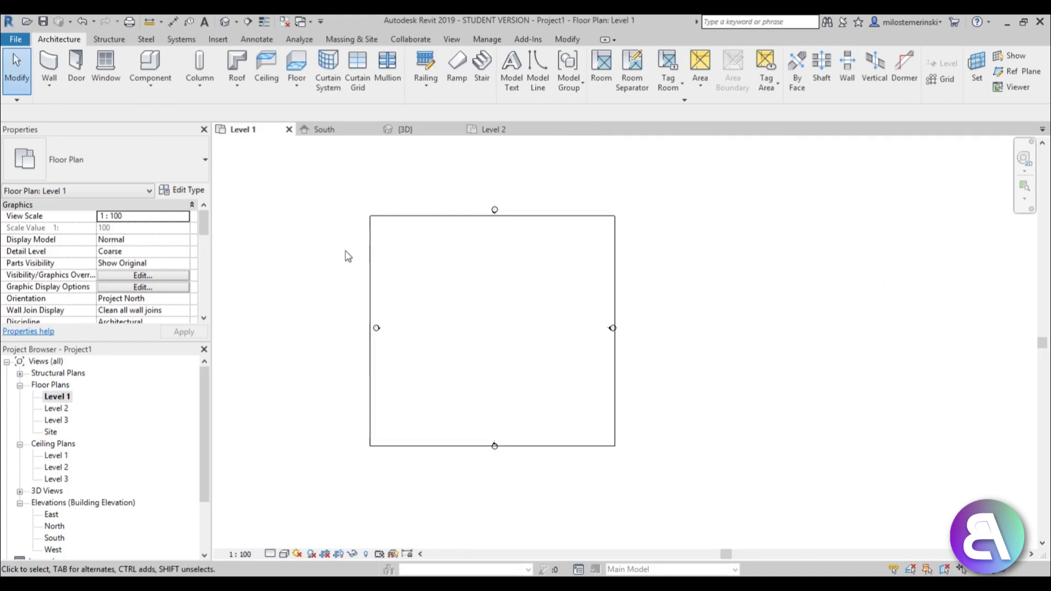
key(w)
key(a)
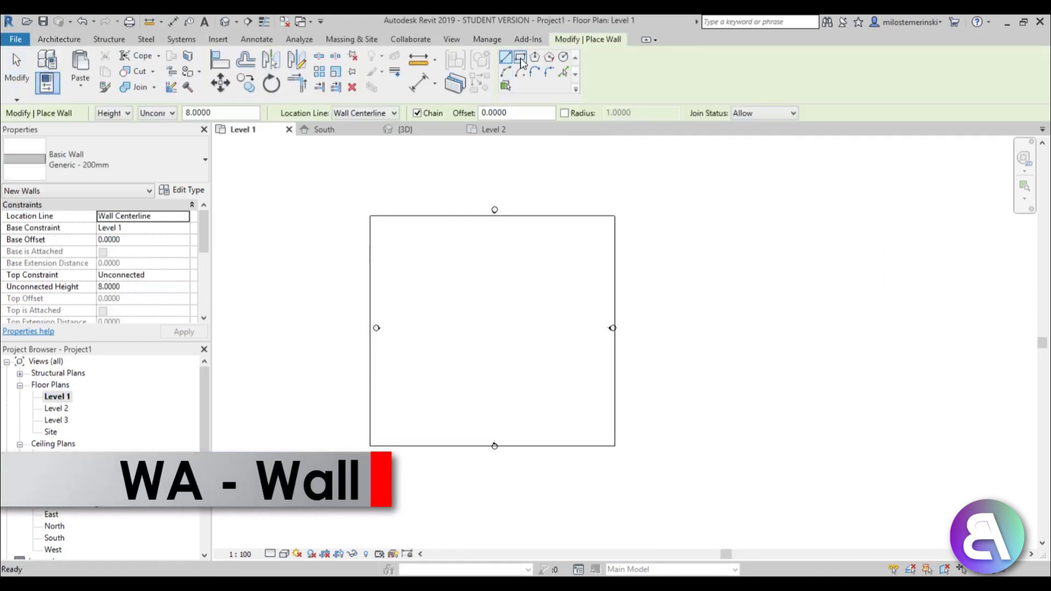
click(370, 215)
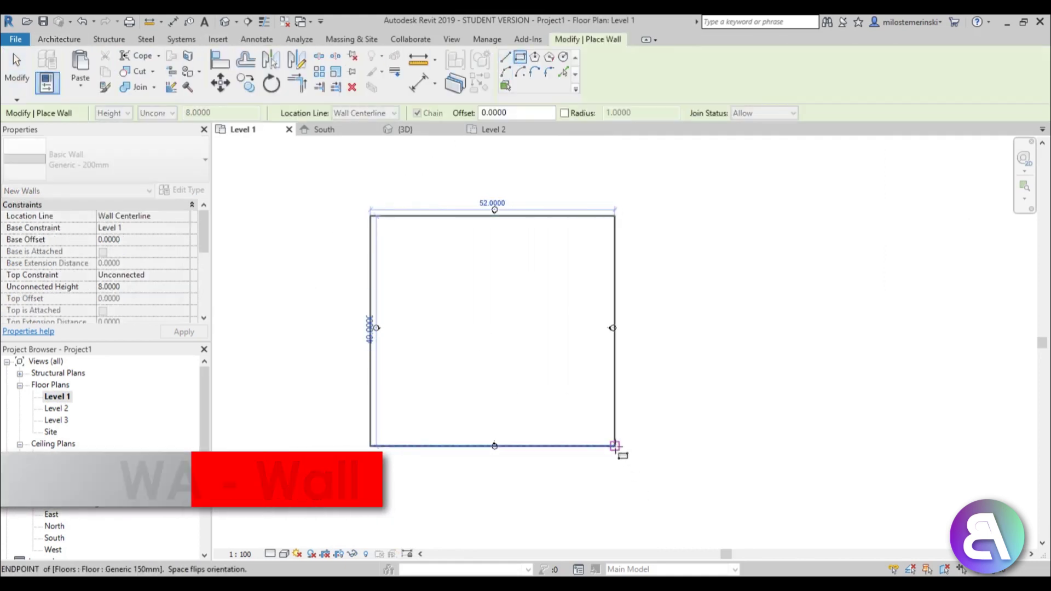
click(614, 446)
key(Escape)
key(Escape)
Set the four walls' Top Constraint to Up to level: Level 2.
key(Tab)
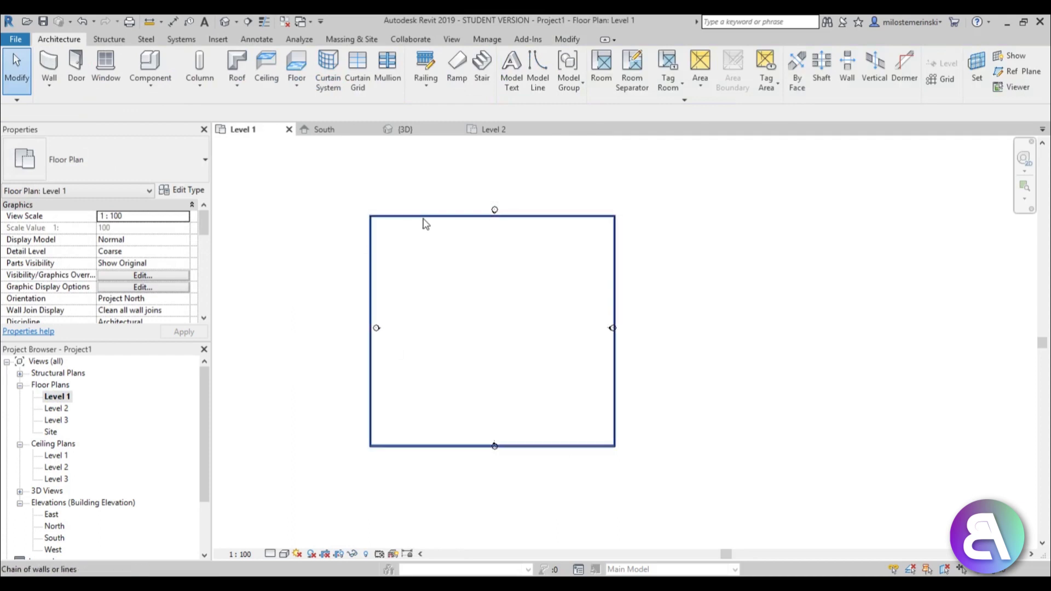
click(424, 218)
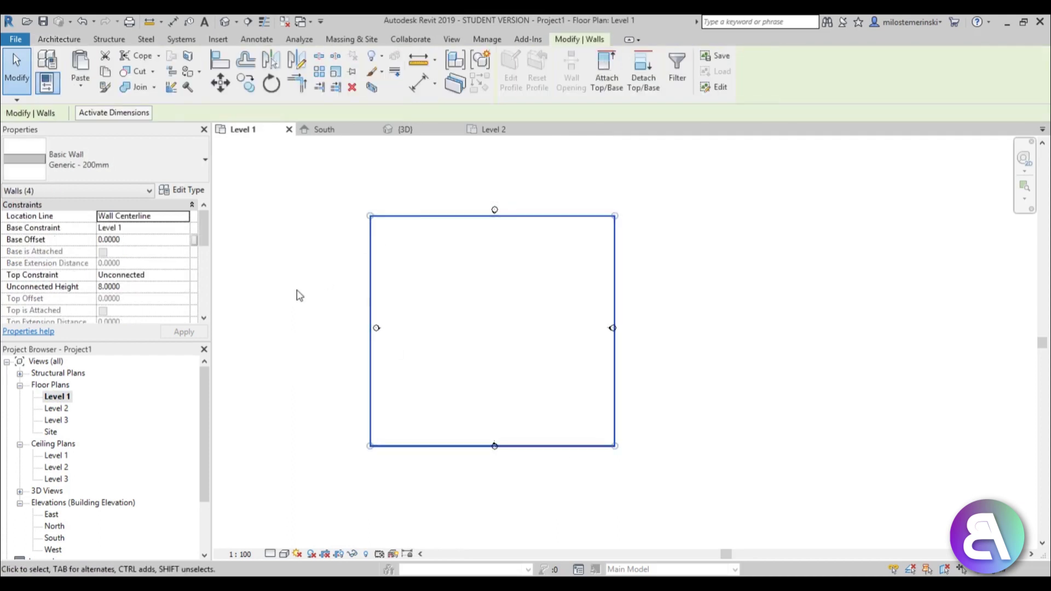
click(188, 276)
click(136, 306)
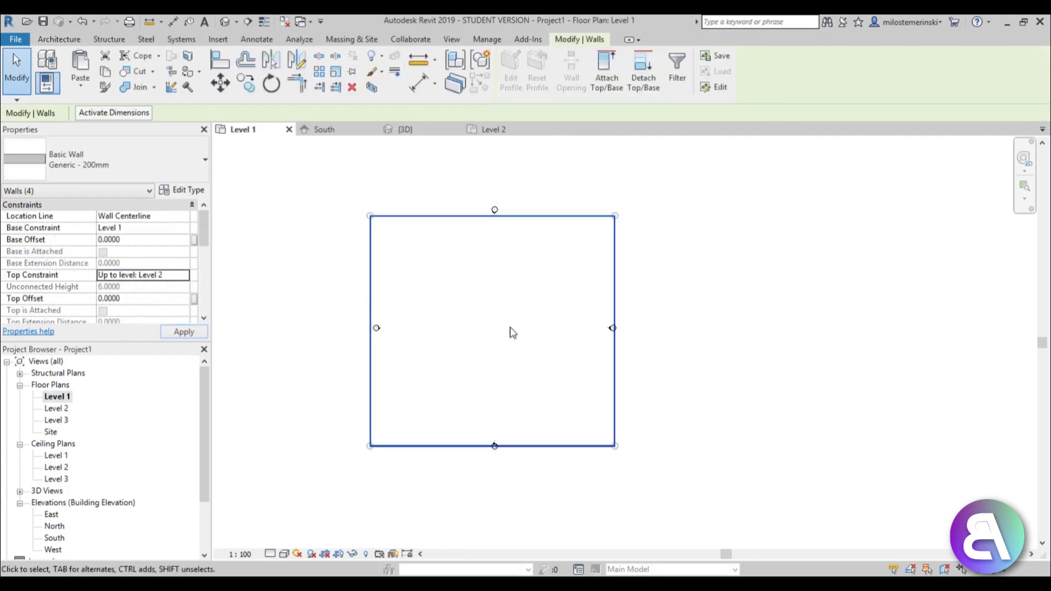
click(512, 333)
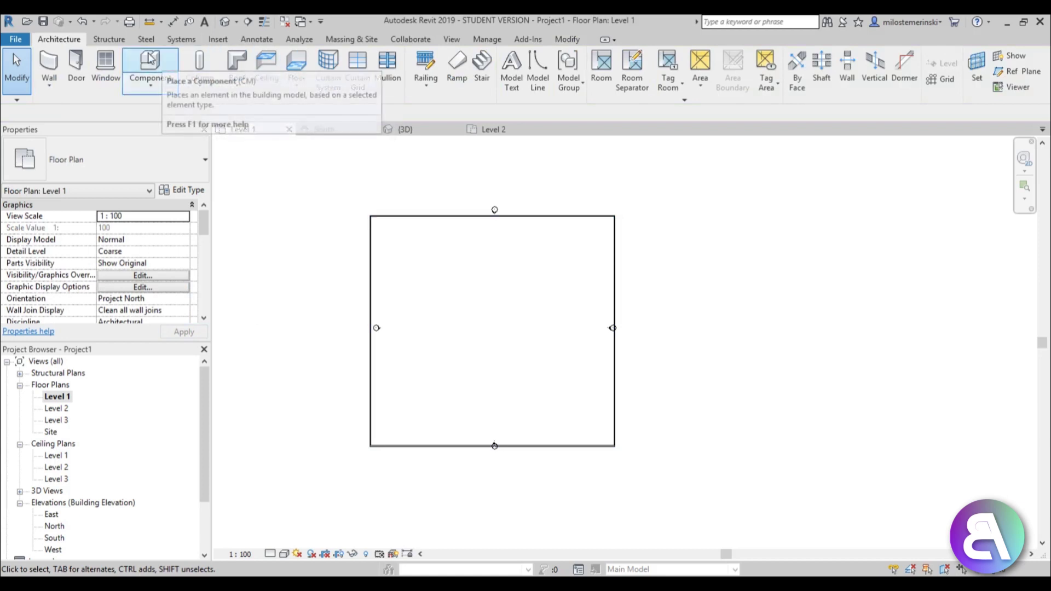
scroll(487, 340, up, 3)
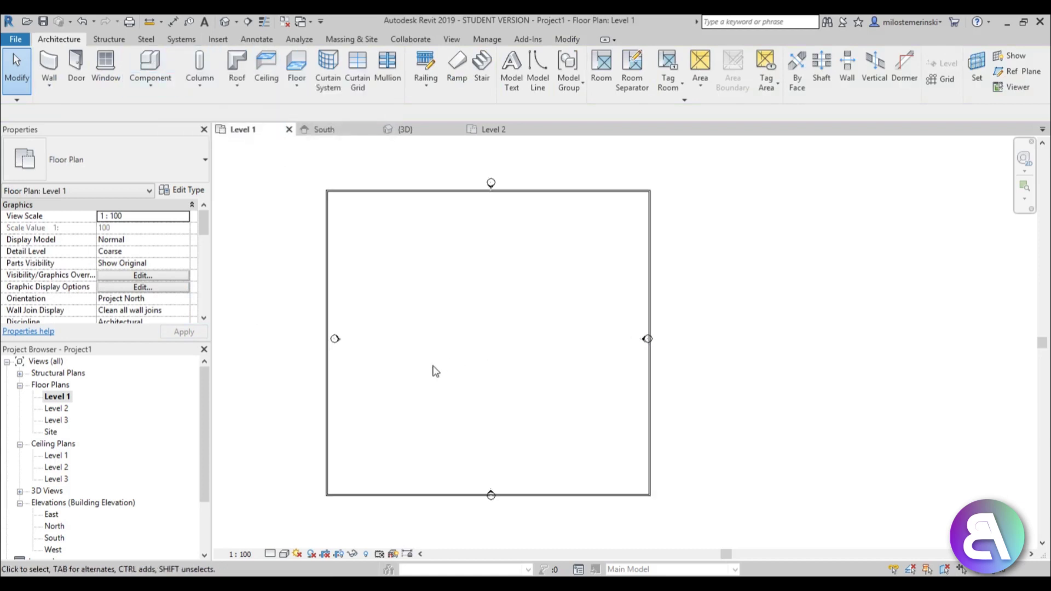
drag(206, 216, 203, 253)
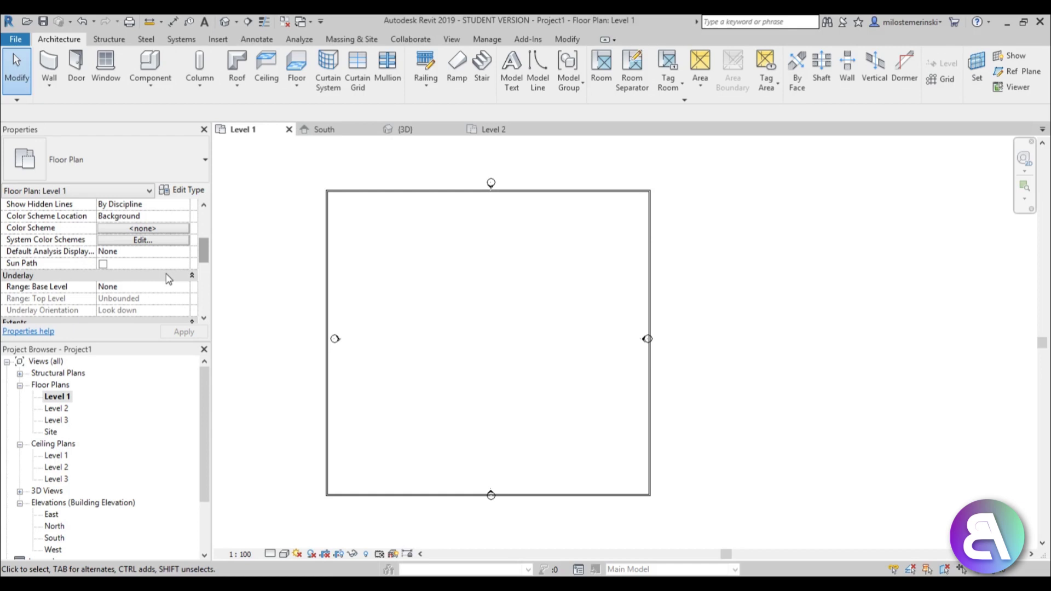
Set the plan's underlay base level to Level 2.
scroll(168, 279, up, 1)
scroll(169, 281, down, 2)
click(184, 252)
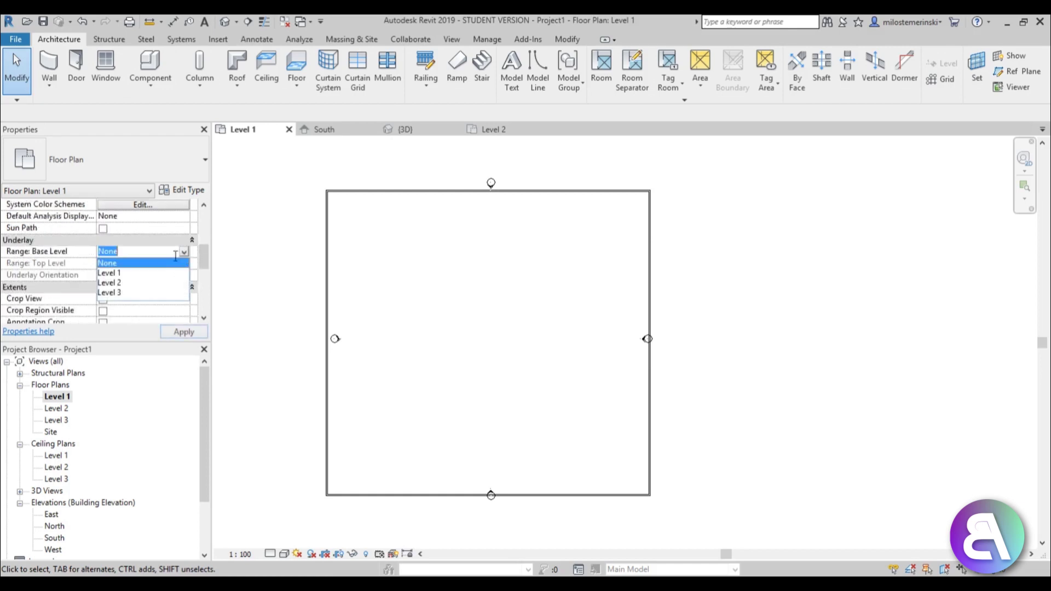
click(124, 285)
Draw a rectangle of walls with Finish Face: Exterior tracing the floor opening.
scroll(507, 364, up, 2)
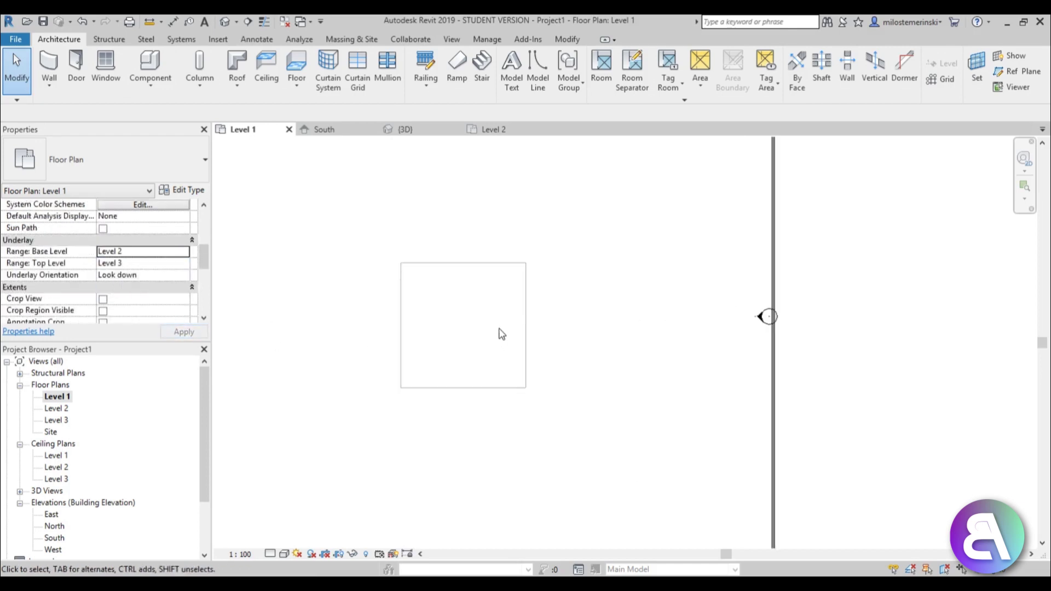
key(w)
key(a)
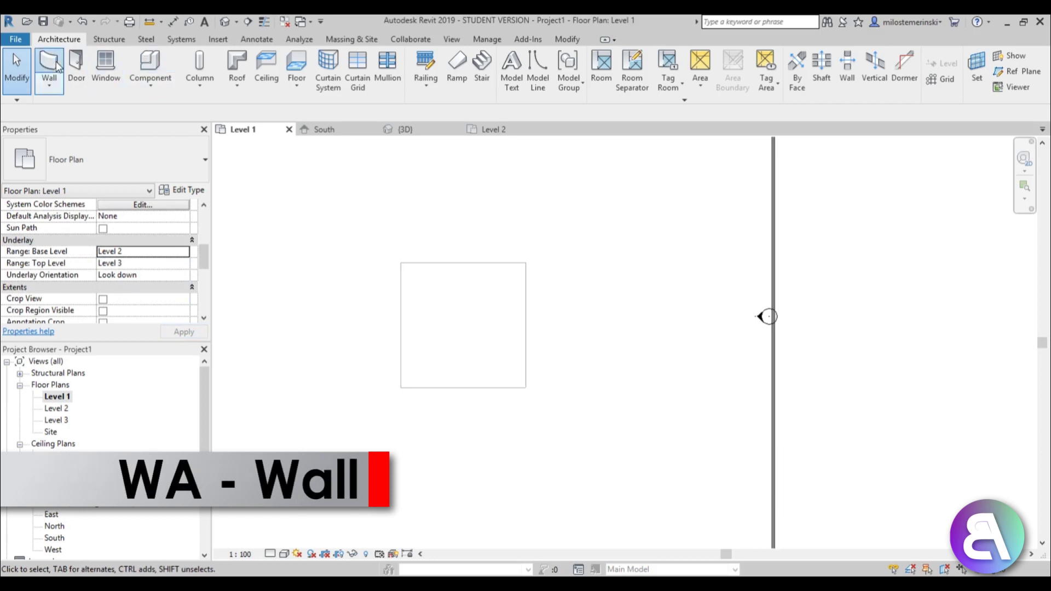
scroll(512, 307, up, 2)
click(519, 56)
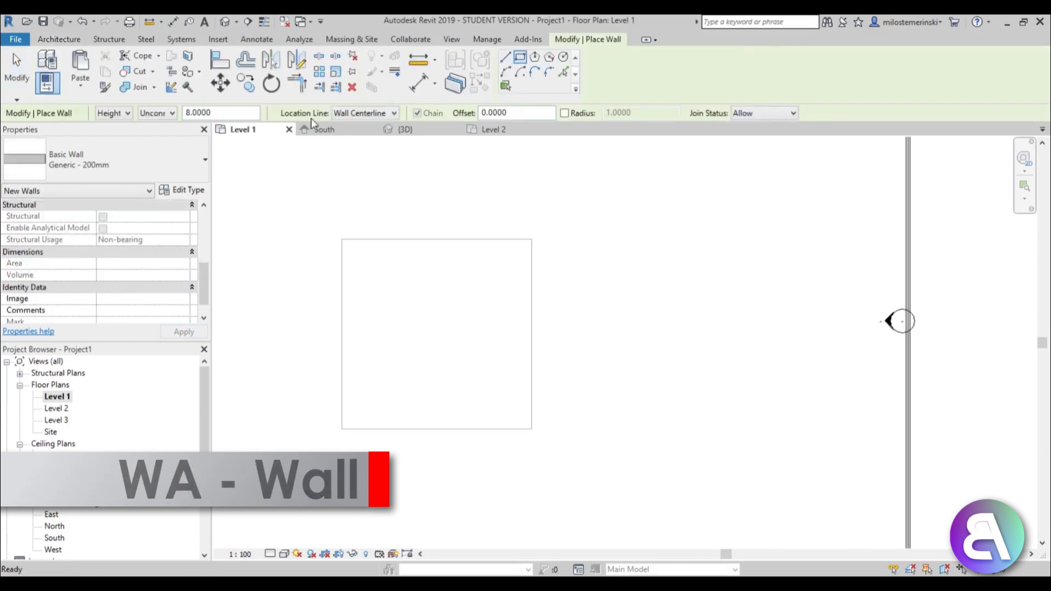
click(354, 115)
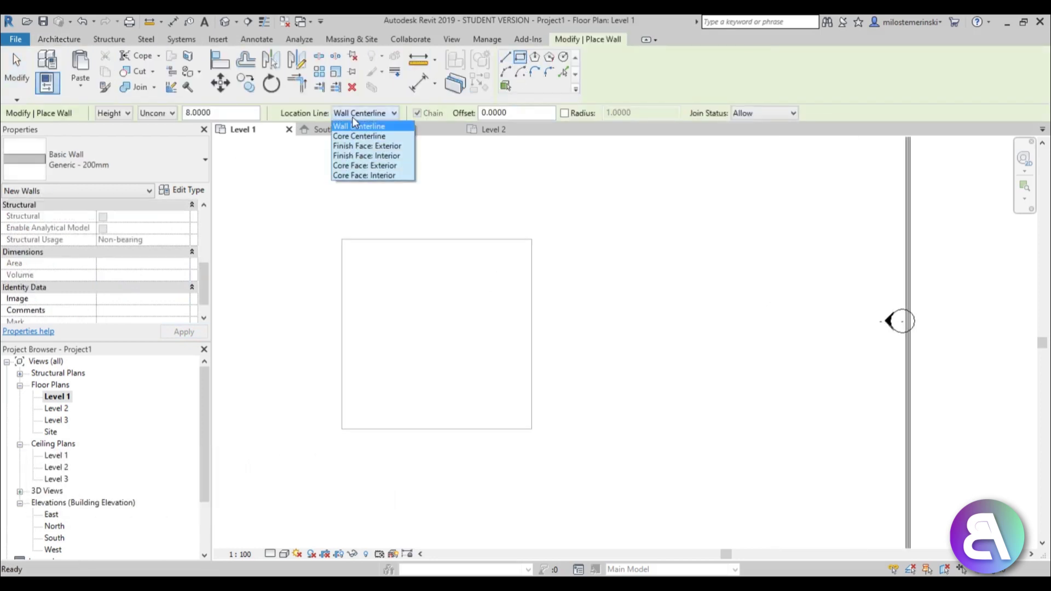
click(353, 145)
click(342, 239)
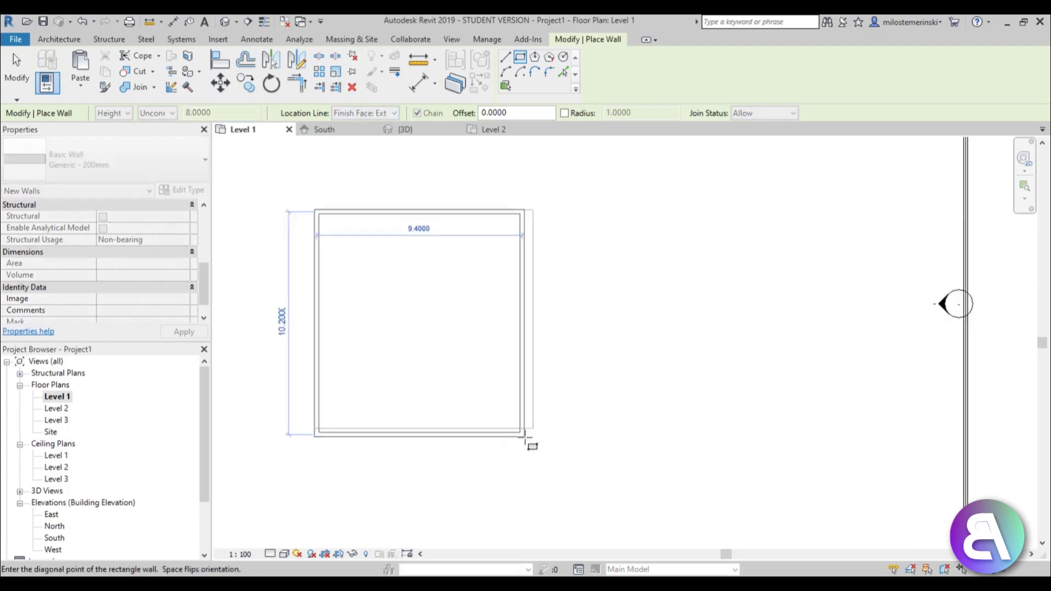
scroll(542, 438, up, 2)
click(539, 420)
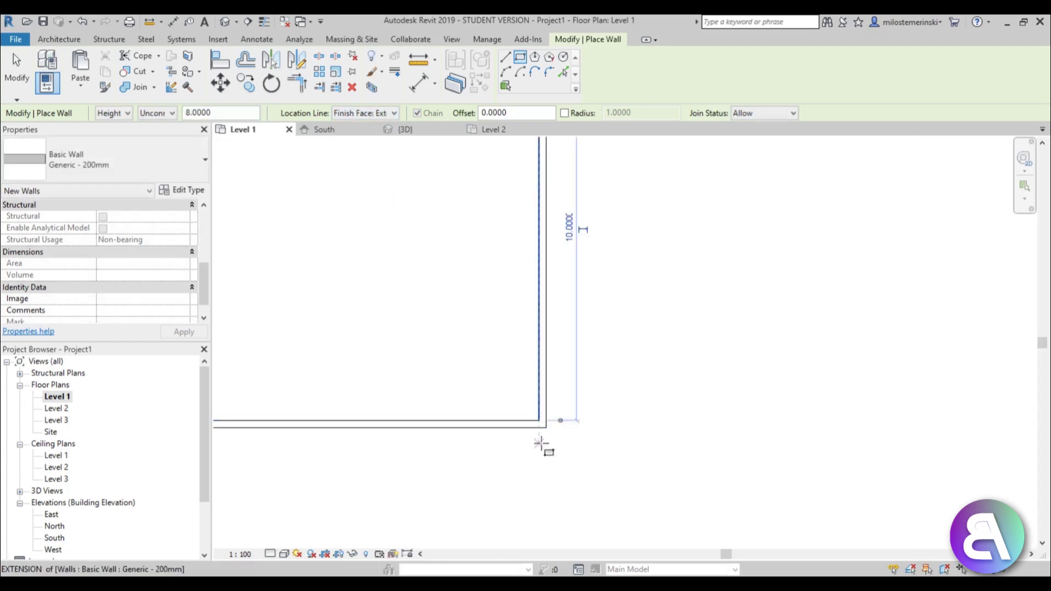
key(Escape)
key(Escape)
scroll(553, 433, down, 3)
Set the opening walls' Top Constraint to Level 2, apply, and view in 3D.
key(Tab)
click(507, 234)
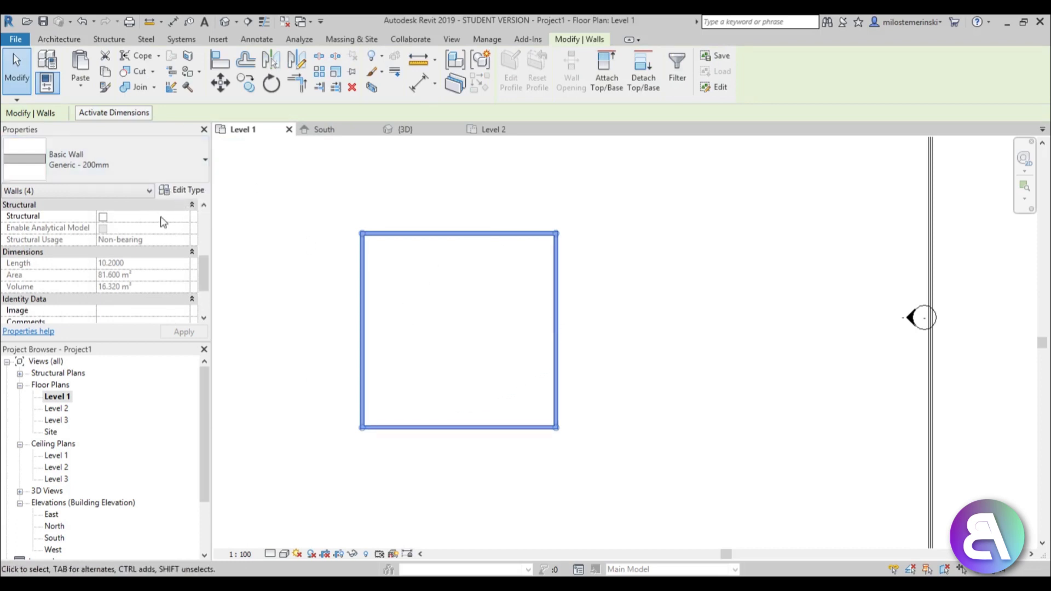
scroll(206, 271, up, 5)
click(184, 252)
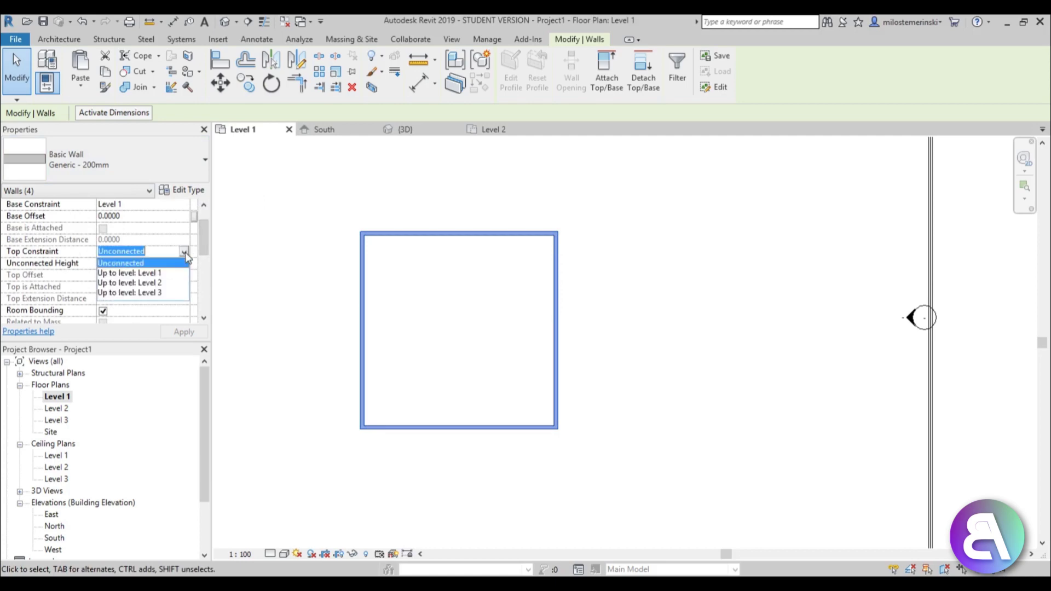
click(136, 285)
click(184, 331)
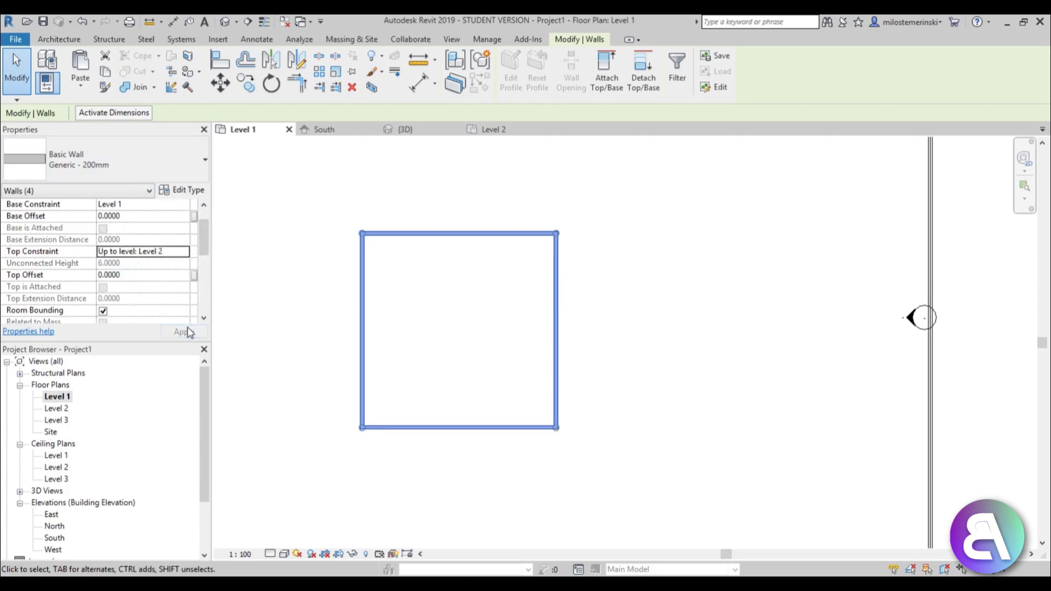
click(225, 21)
Attach the tops of the four opening walls to the floor.
scroll(561, 287, up, 5)
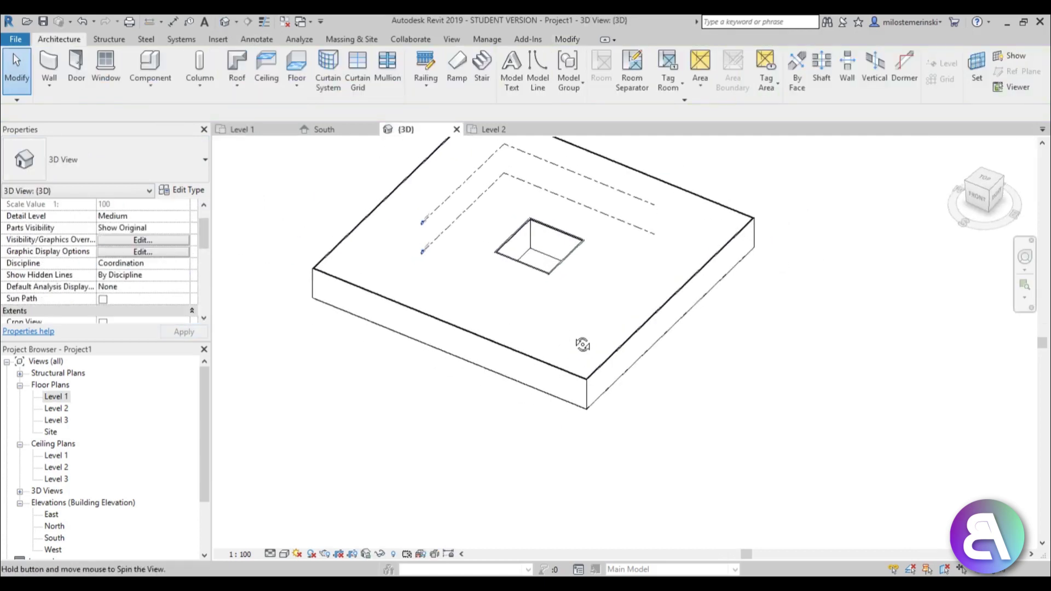
click(529, 261)
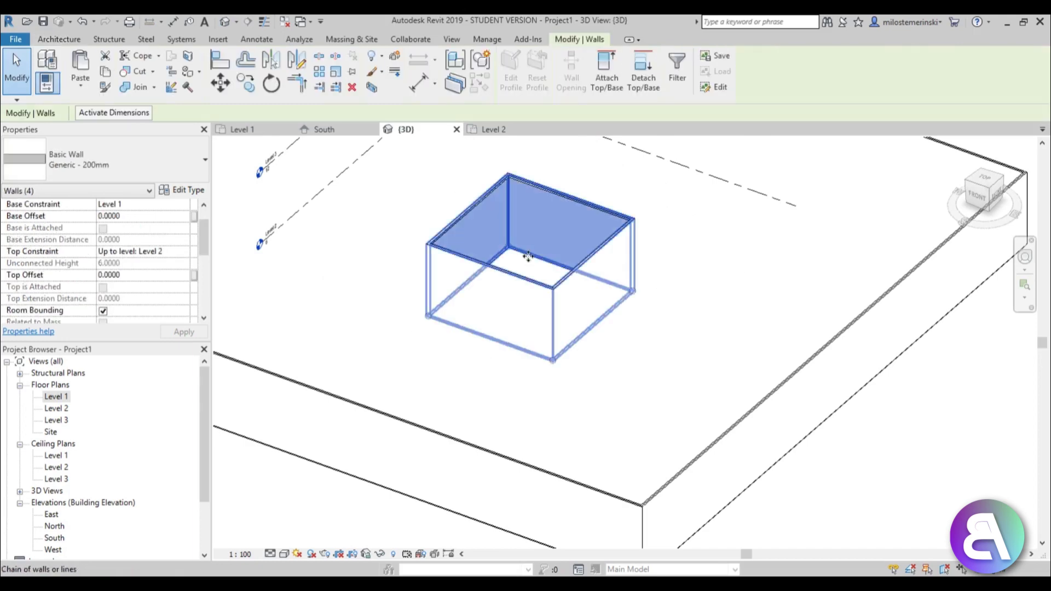
shift+middle_drag(528, 262, 422, 204)
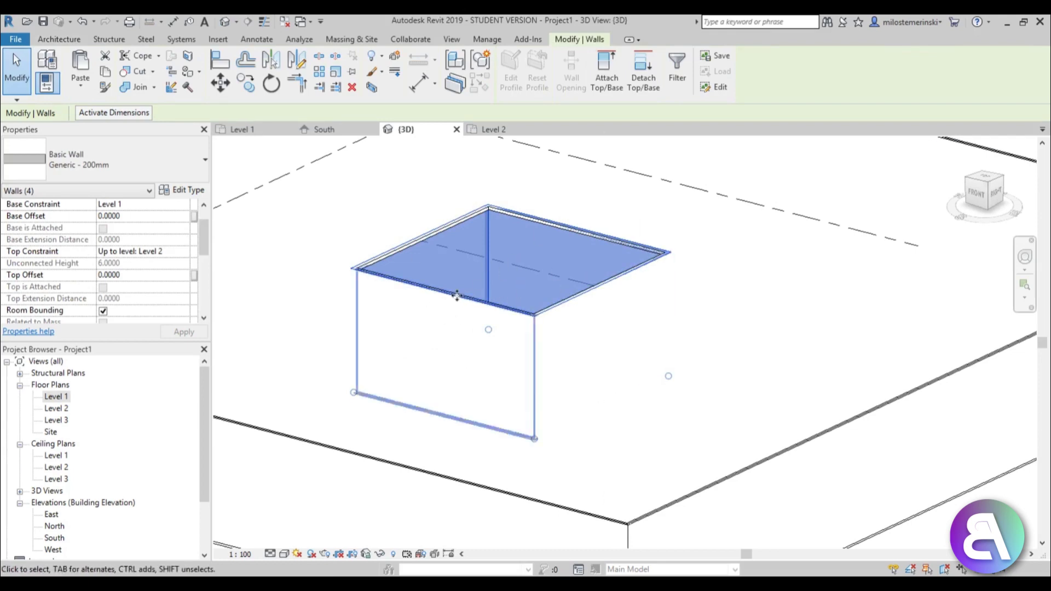
scroll(488, 261, down, 2)
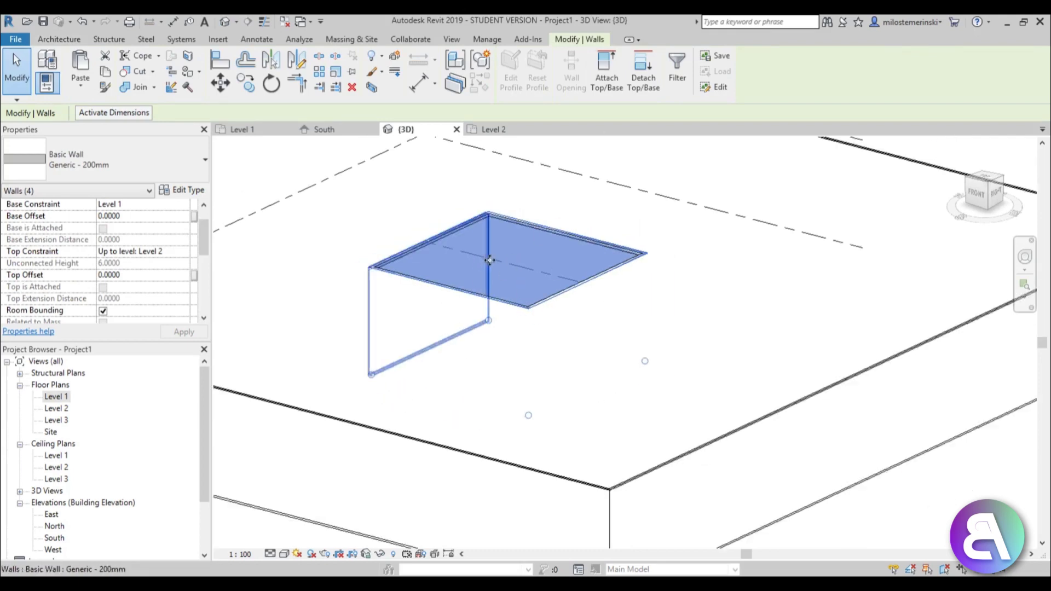
middle_drag(488, 261, 488, 295)
click(607, 82)
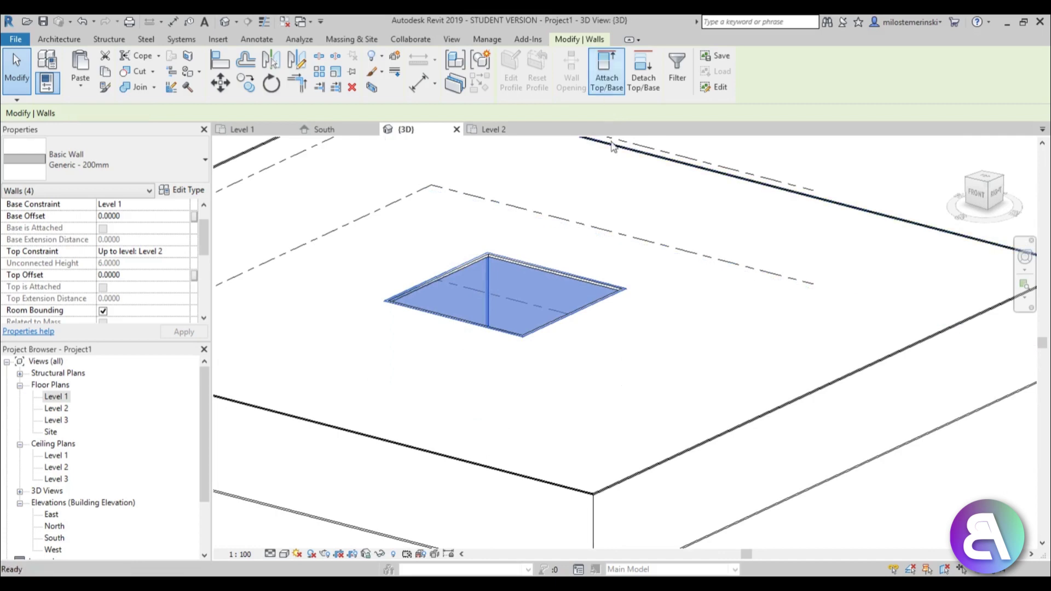
click(482, 468)
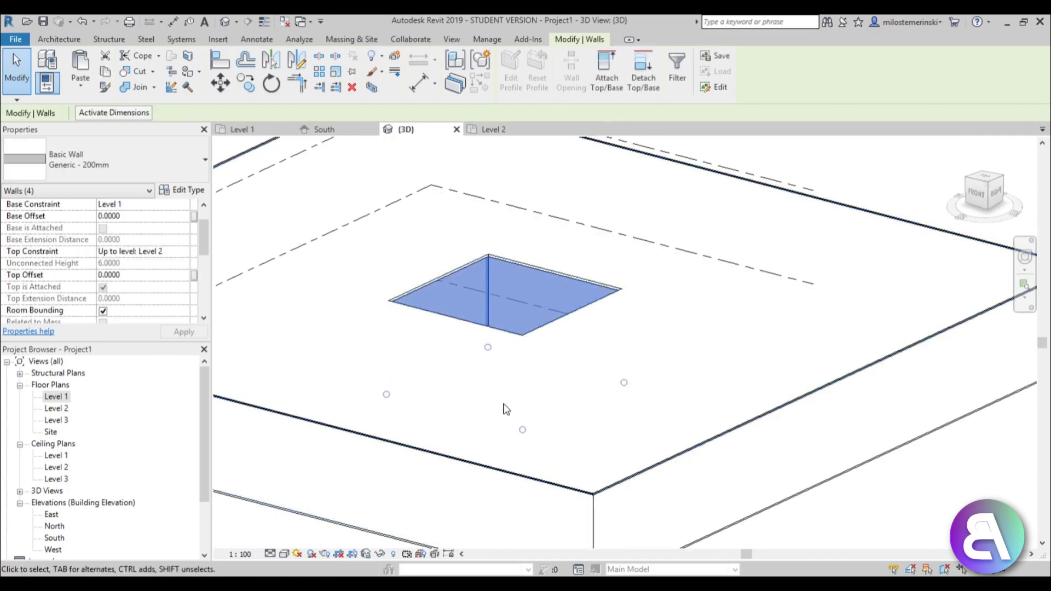
Set the Generic - 200mm wall type's structure layer material to Gypsum Wall Board.
click(181, 189)
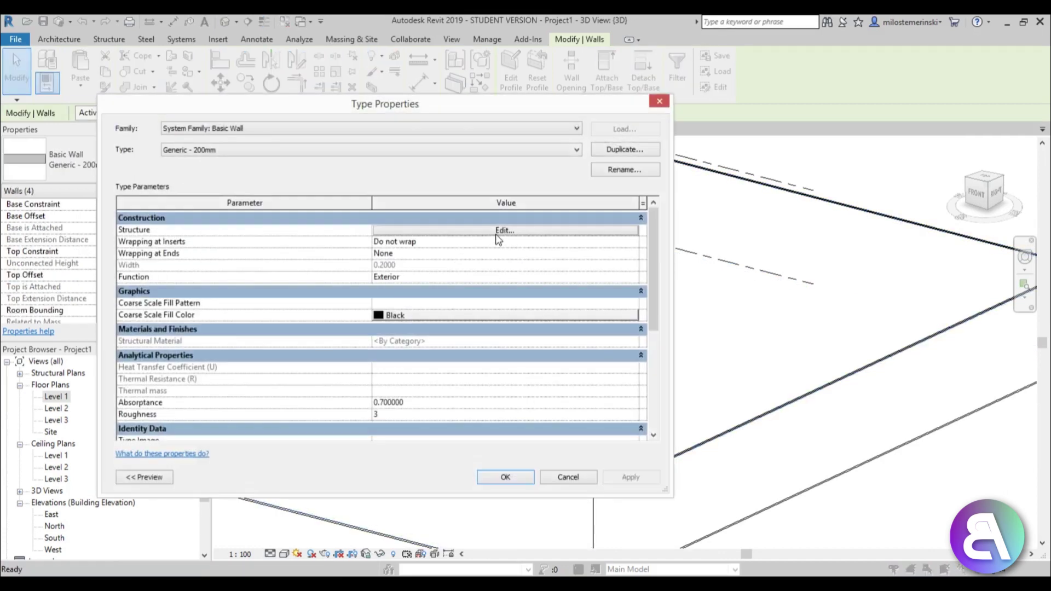
click(542, 188)
click(377, 232)
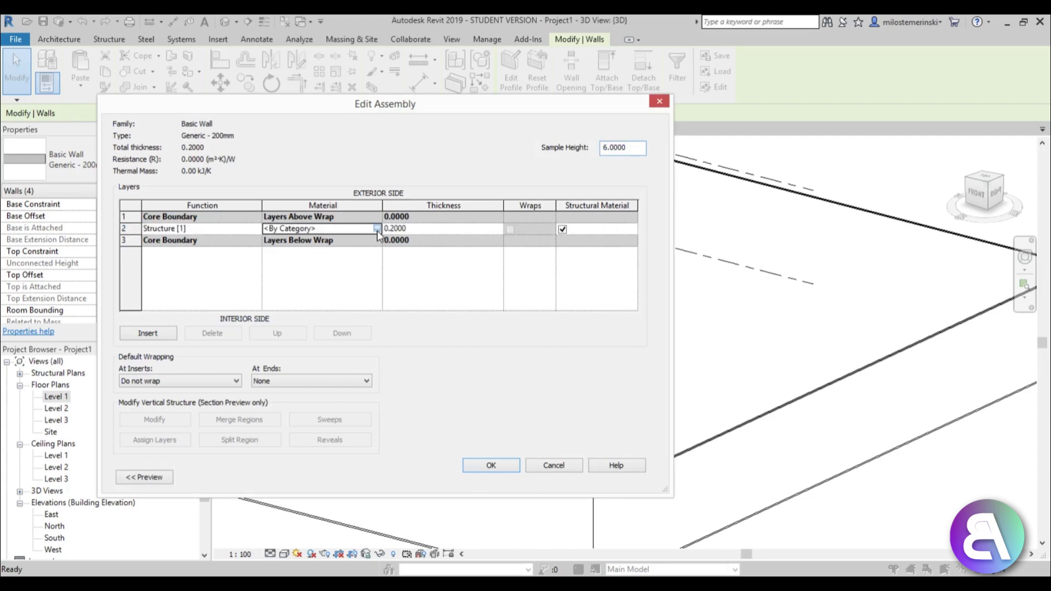
click(377, 229)
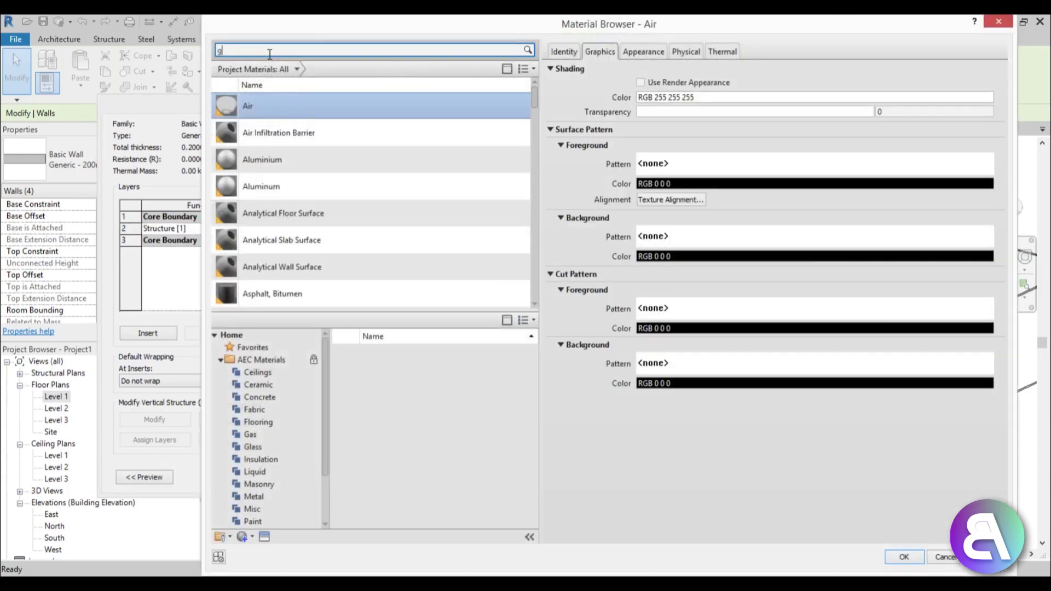
double_click(277, 125)
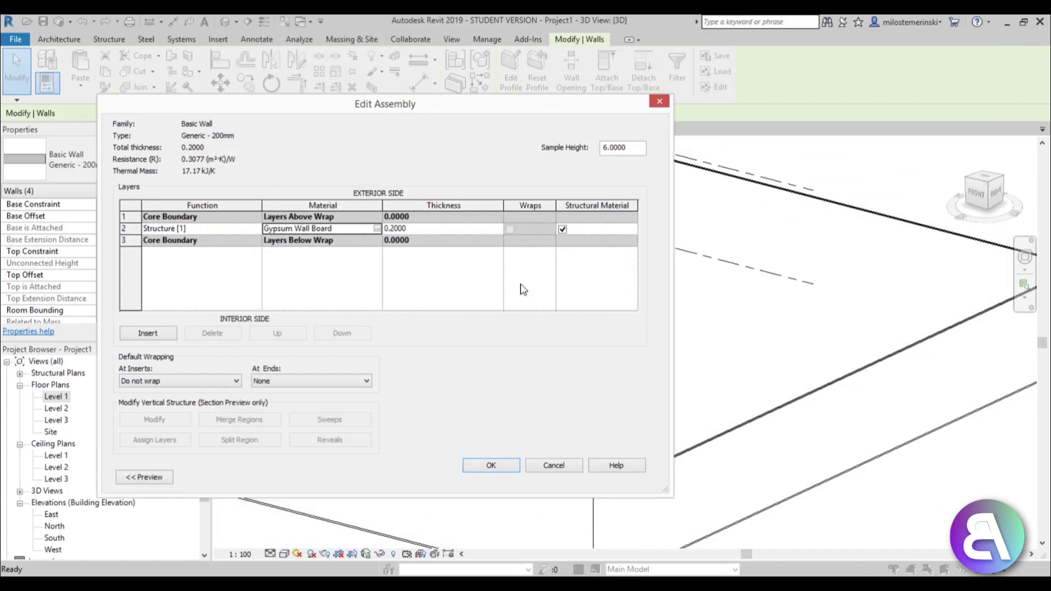
click(491, 465)
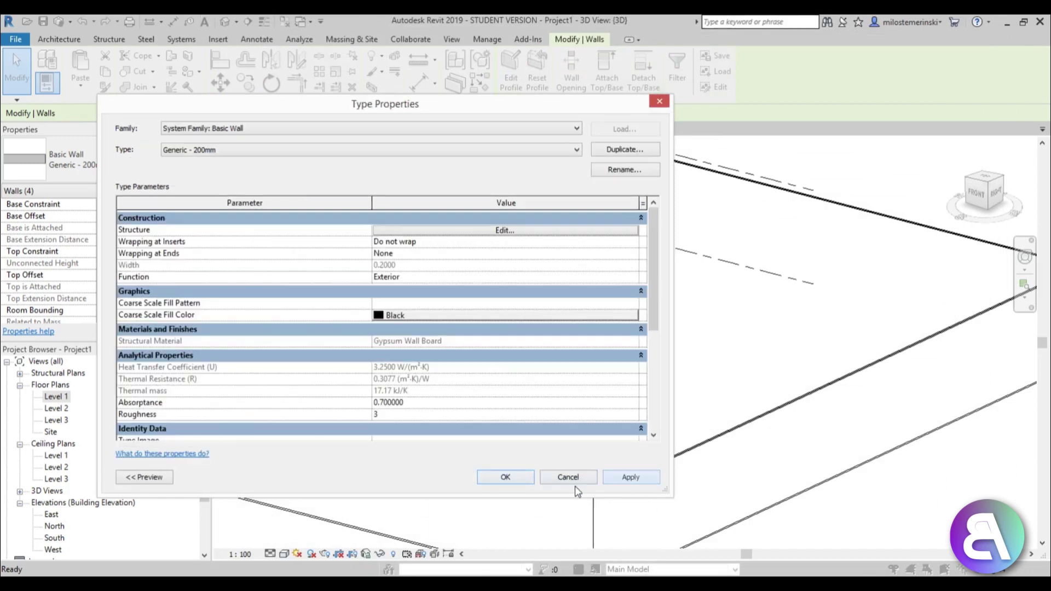
click(505, 477)
key(Escape)
shift+middle_drag(527, 394, 493, 471)
Start a new in-place mass and keep its default name, Mass 1.
scroll(535, 334, up, 3)
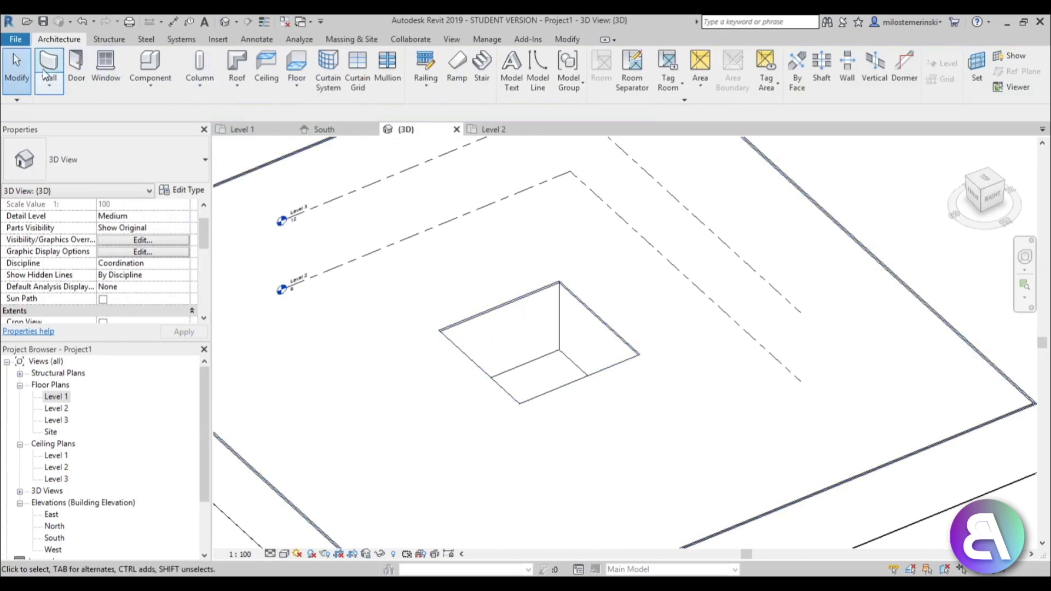
click(351, 39)
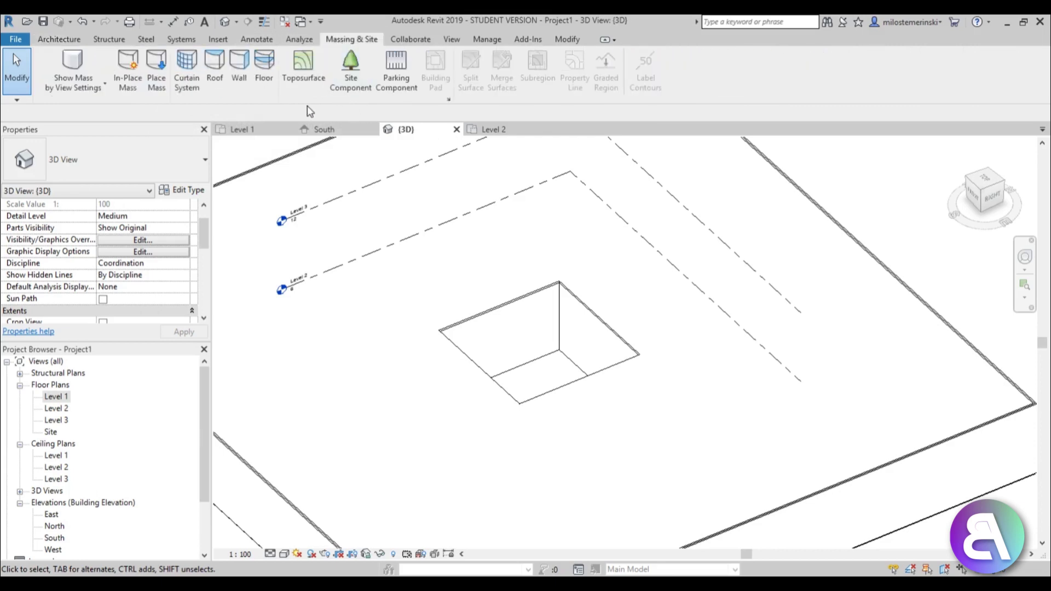
click(131, 88)
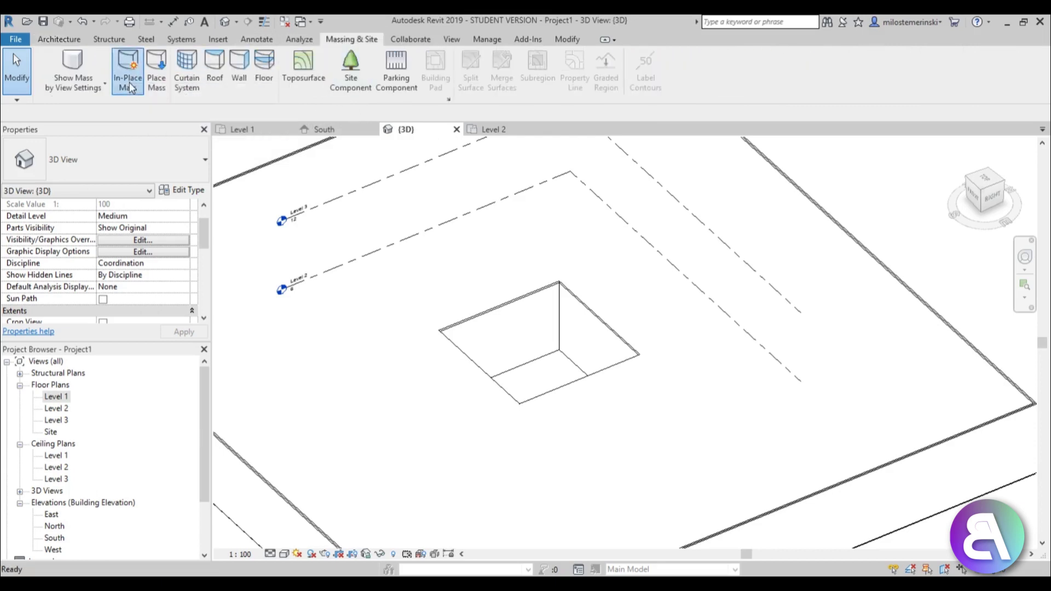
click(603, 349)
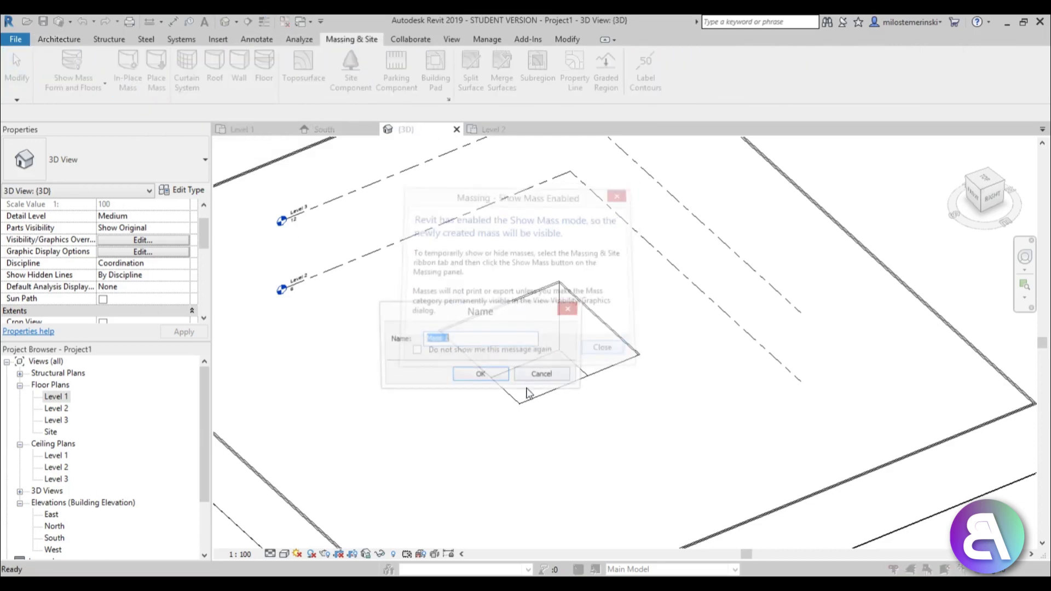
click(481, 370)
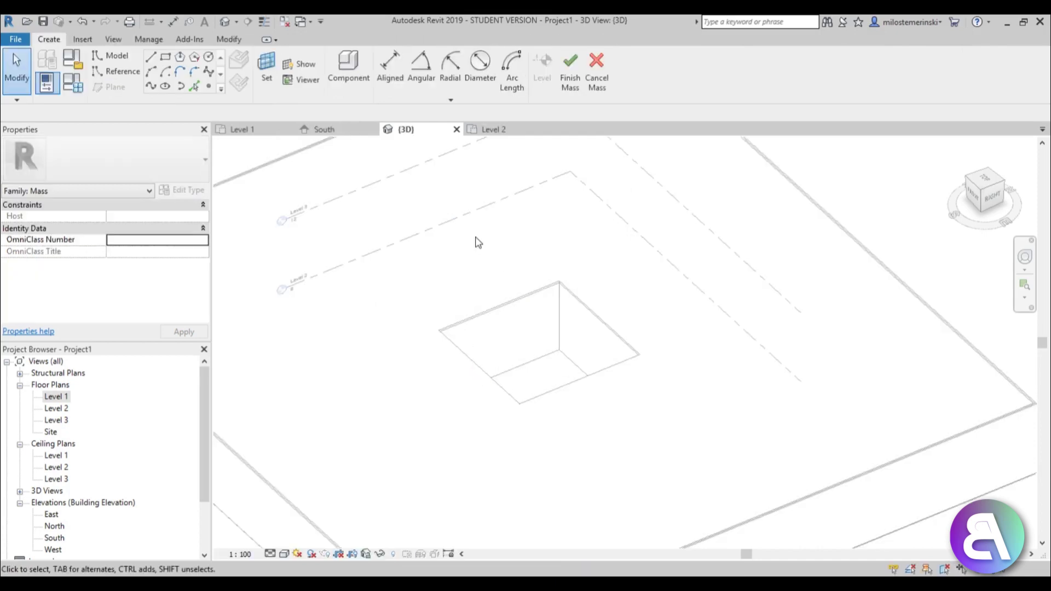
Sketch a rectangle over the opening on the Level 2 work plane.
click(267, 68)
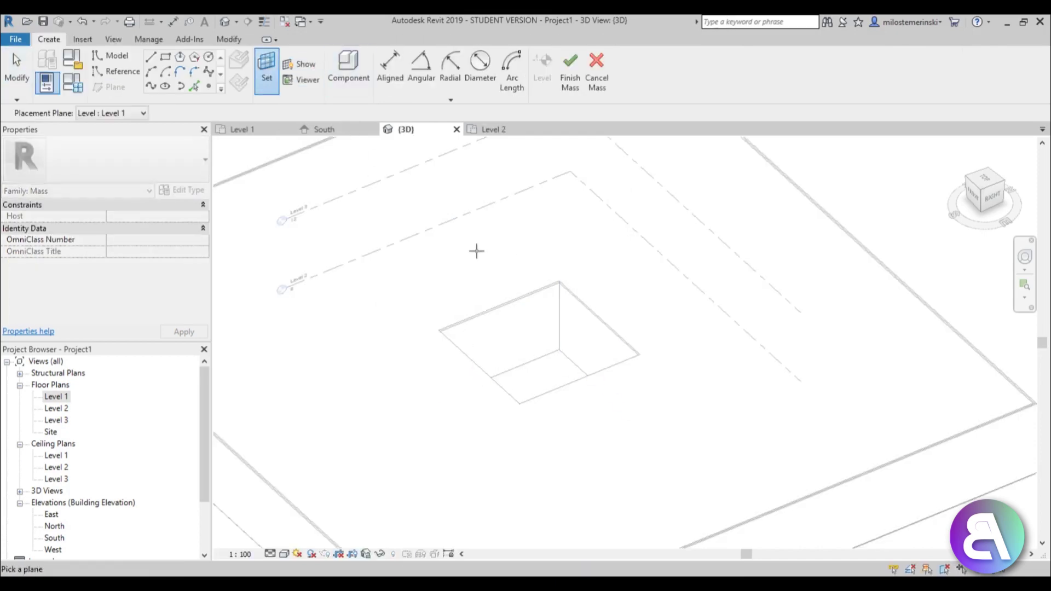
click(117, 135)
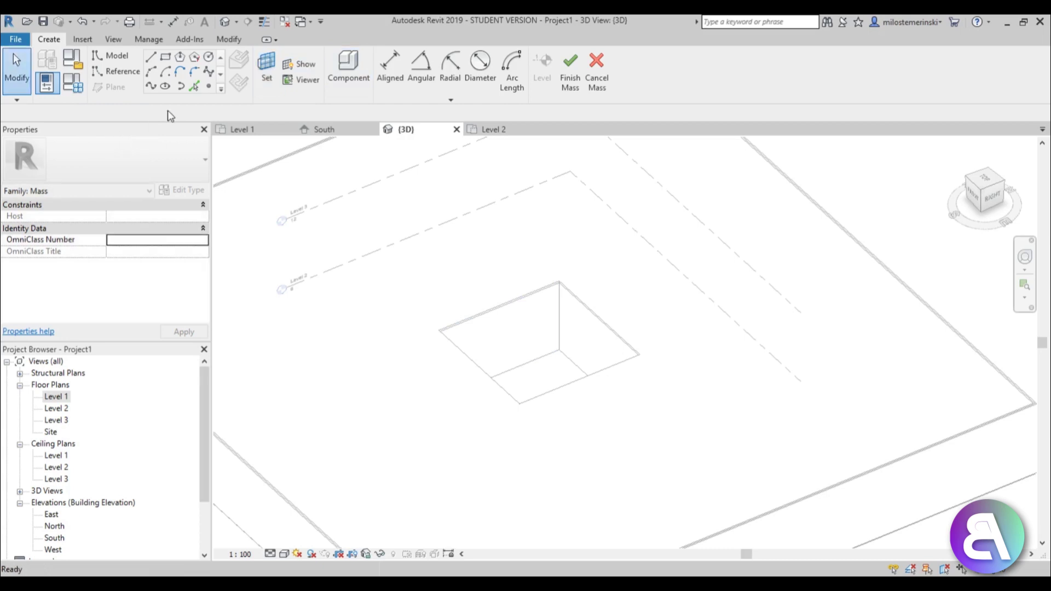
click(166, 57)
click(243, 86)
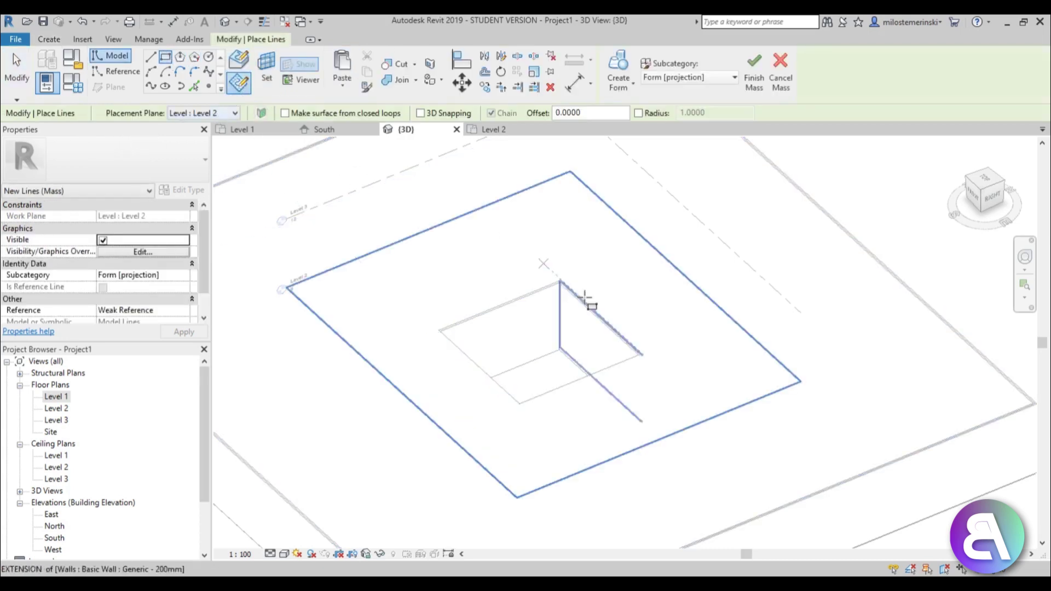
click(437, 331)
scroll(648, 382, up, 3)
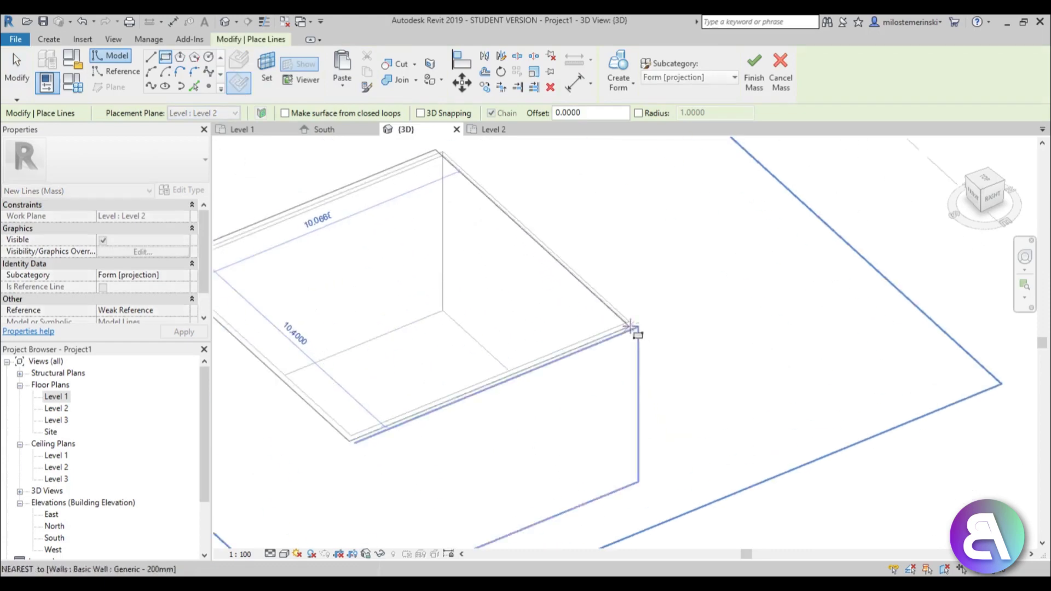
scroll(639, 323, up, 3)
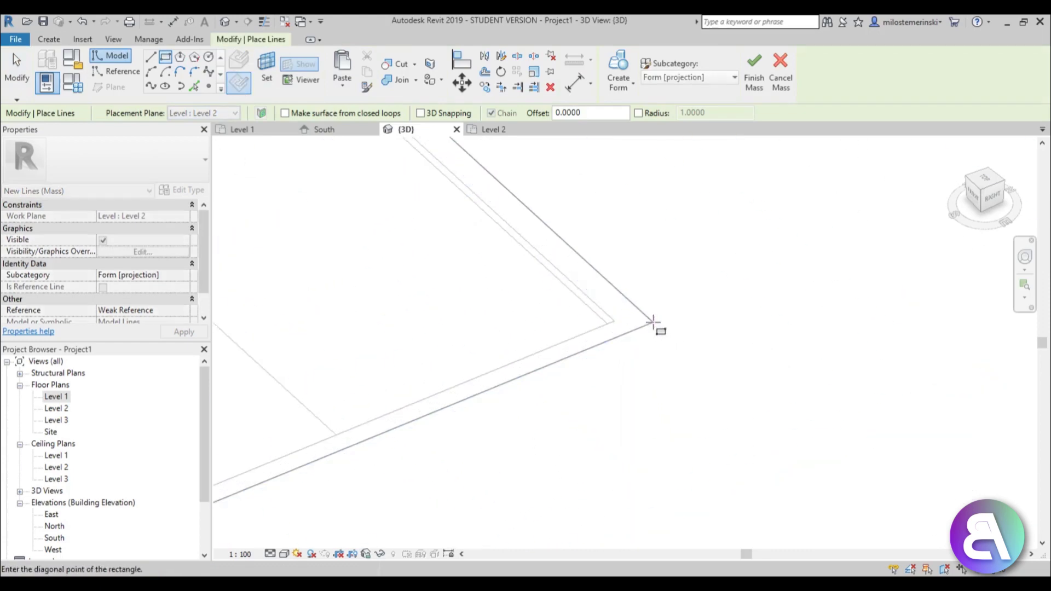
click(635, 323)
scroll(731, 389, down, 2)
middle_drag(806, 430, 1012, 532)
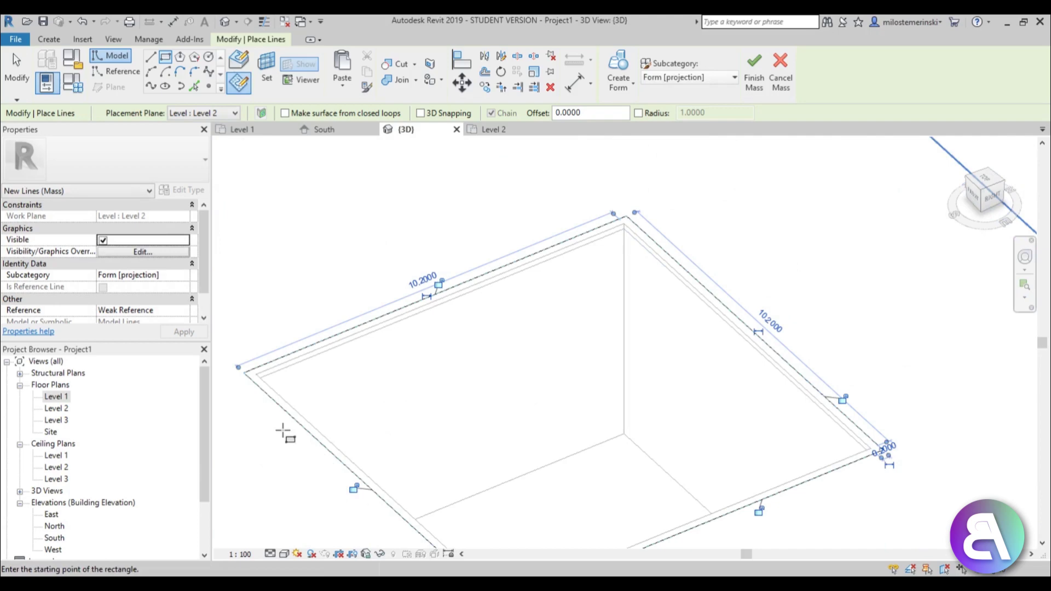
scroll(284, 429, down, 3)
scroll(280, 414, up, 4)
scroll(459, 391, down, 3)
Leave the rectangle tool and check that the square's edge measures 10.4000.
key(Escape)
key(Tab)
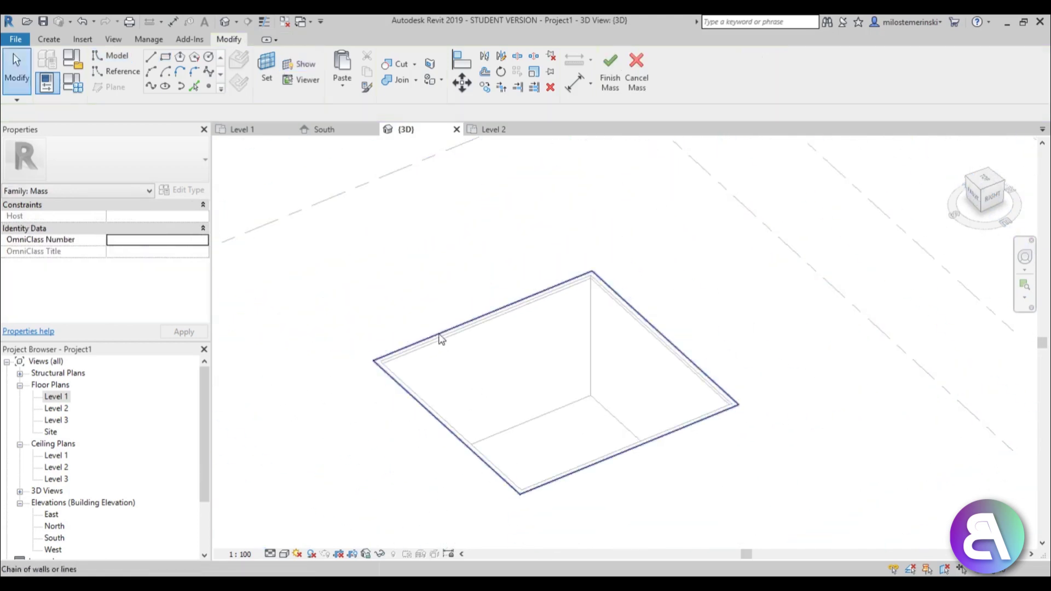
click(438, 334)
mouse_move(568, 375)
shift+middle_down()
mouse_move(584, 365)
mouse_move(578, 360)
shift+middle_up()
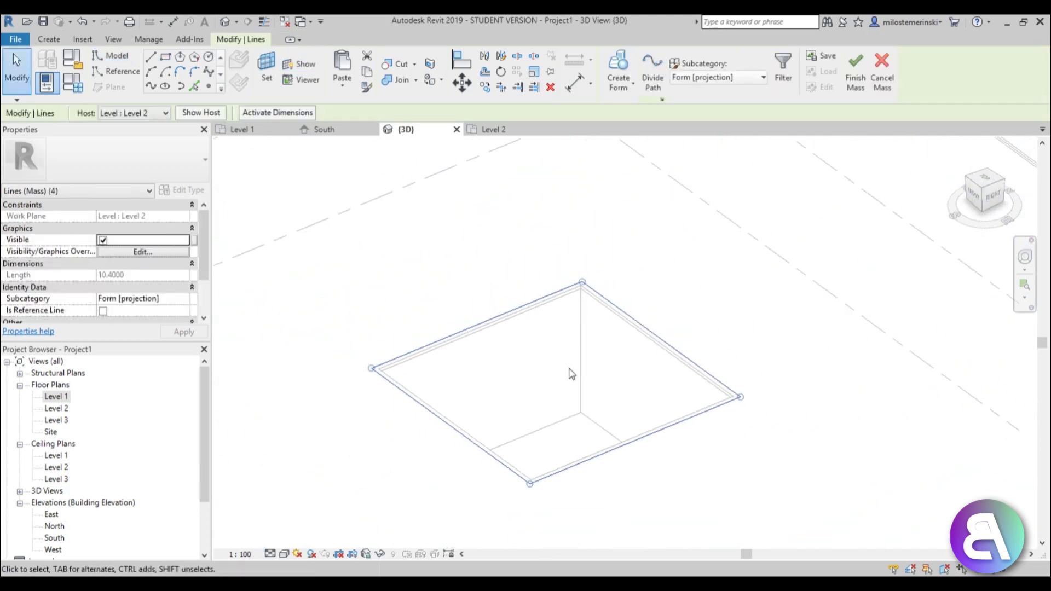
click(559, 360)
key(Tab)
click(486, 321)
click(509, 348)
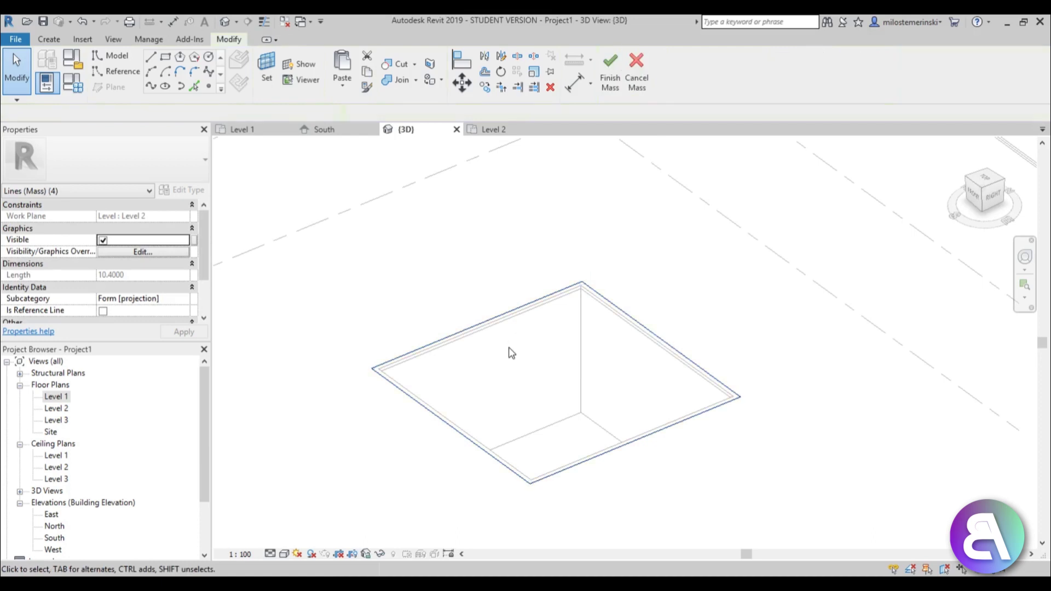
click(487, 322)
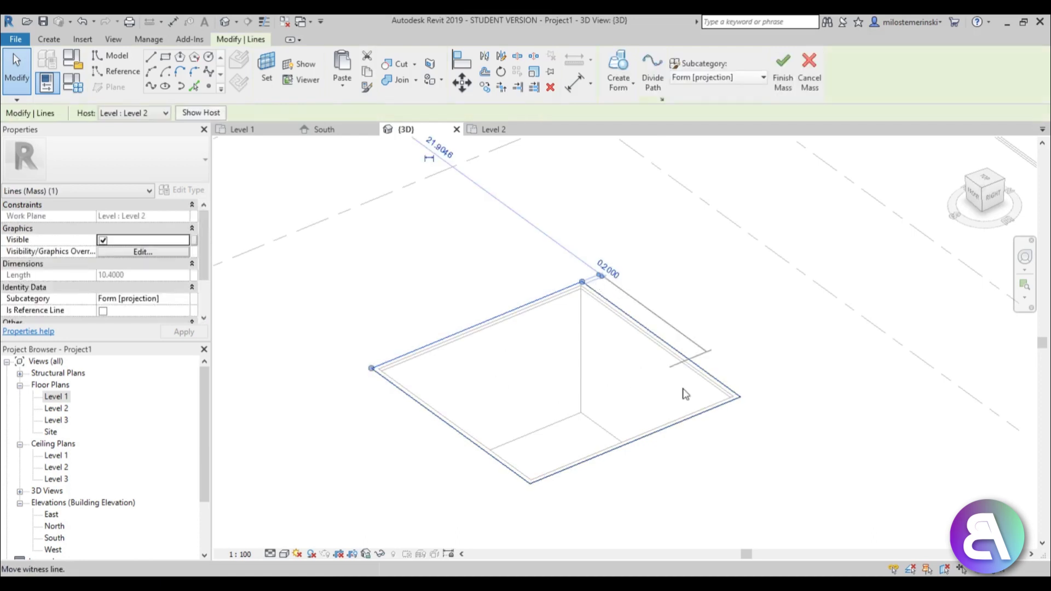
drag(693, 421, 691, 423)
Select all four lines of the square loop.
scroll(701, 308, up, 3)
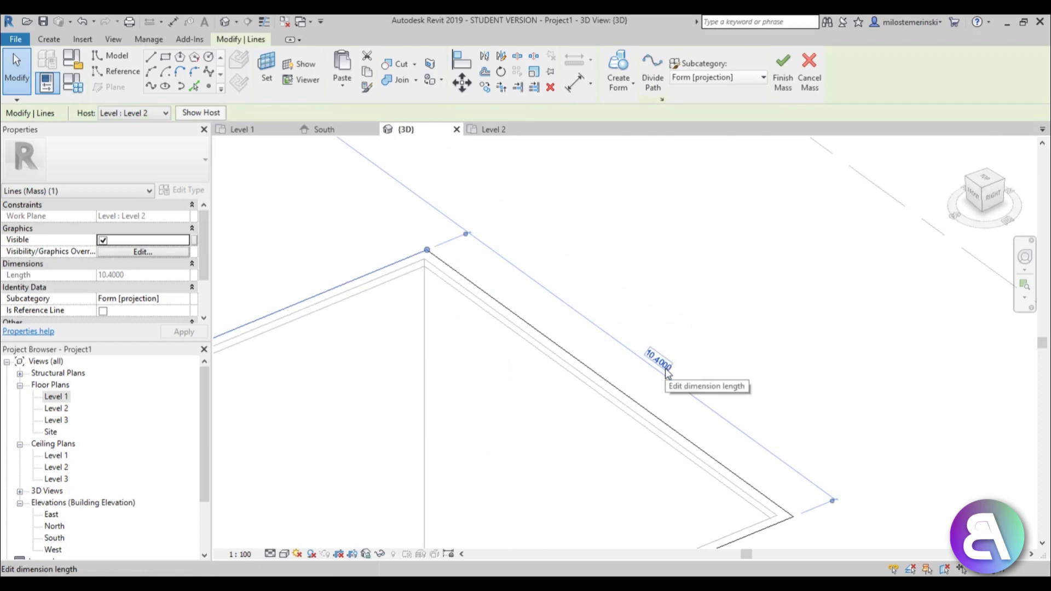
scroll(706, 325, down, 4)
click(735, 330)
key(Tab)
click(687, 411)
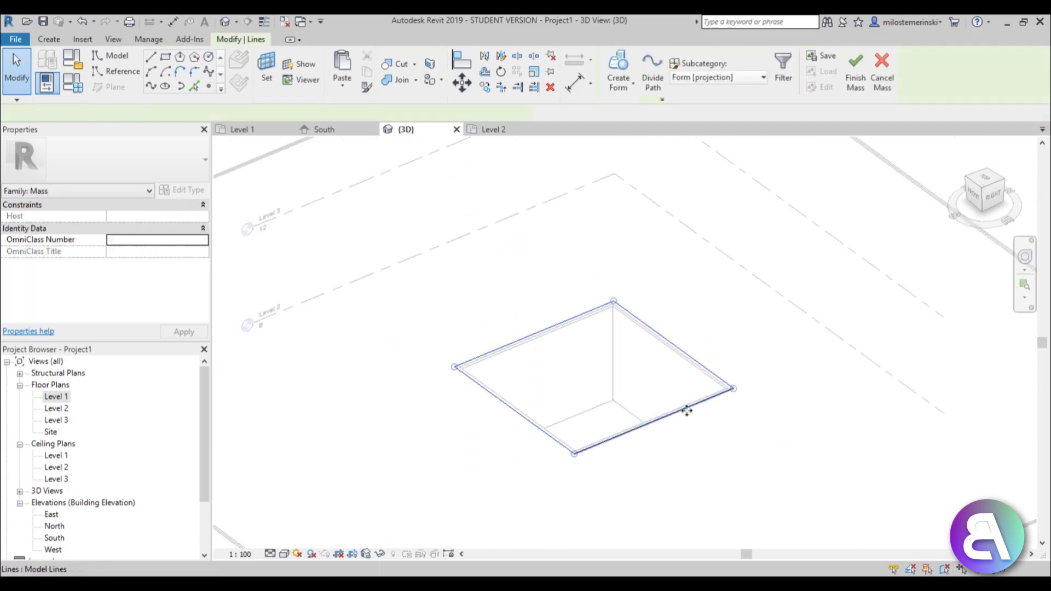
click(686, 410)
Extrude the square into a solid box with a height of 10.4.
click(617, 69)
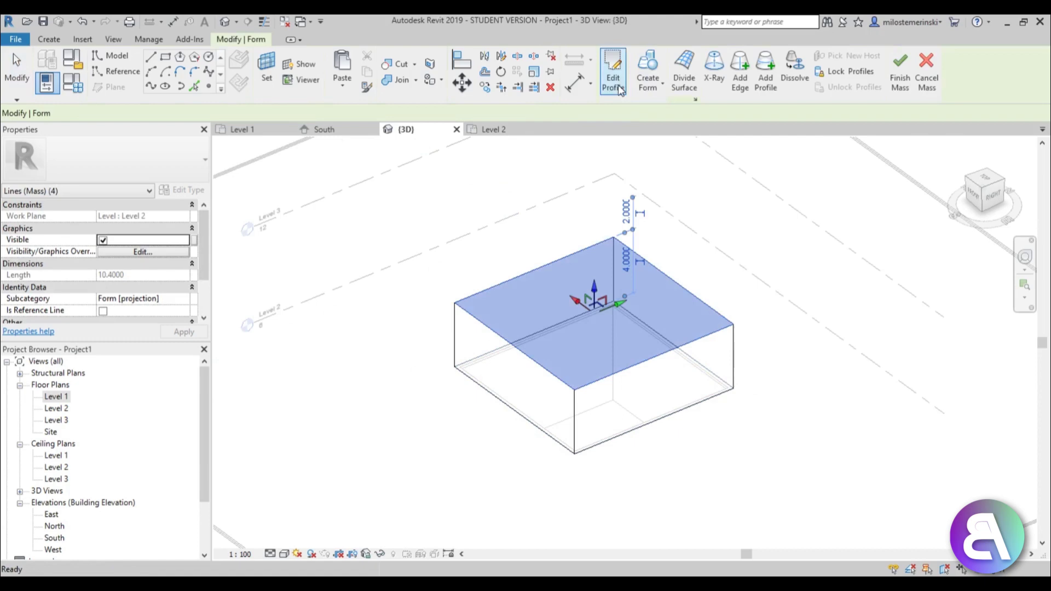
shift+middle_drag(622, 273, 722, 386)
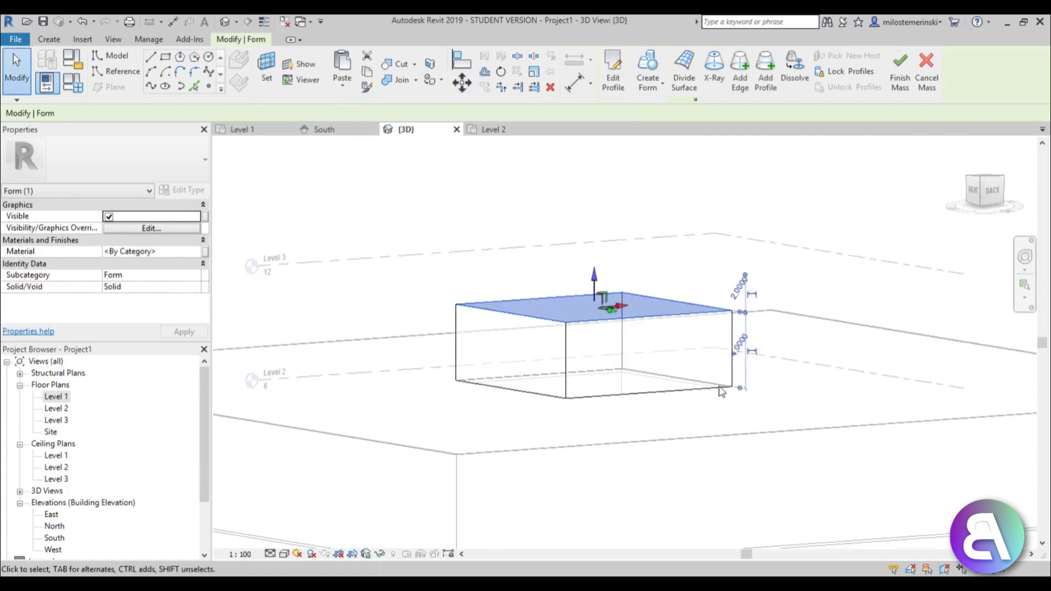
click(741, 342)
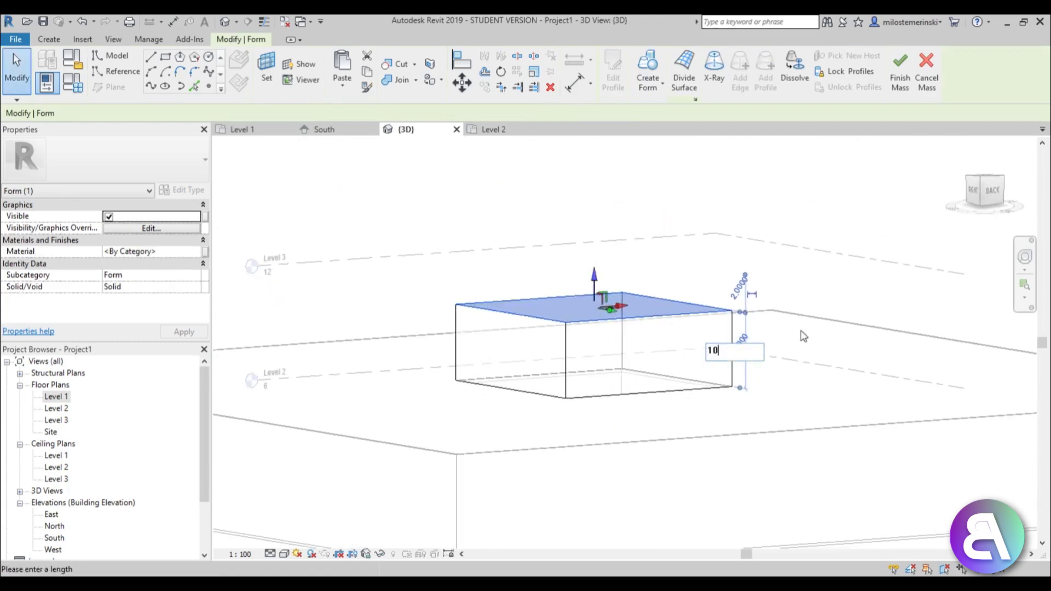
text(10.4)
key(Return)
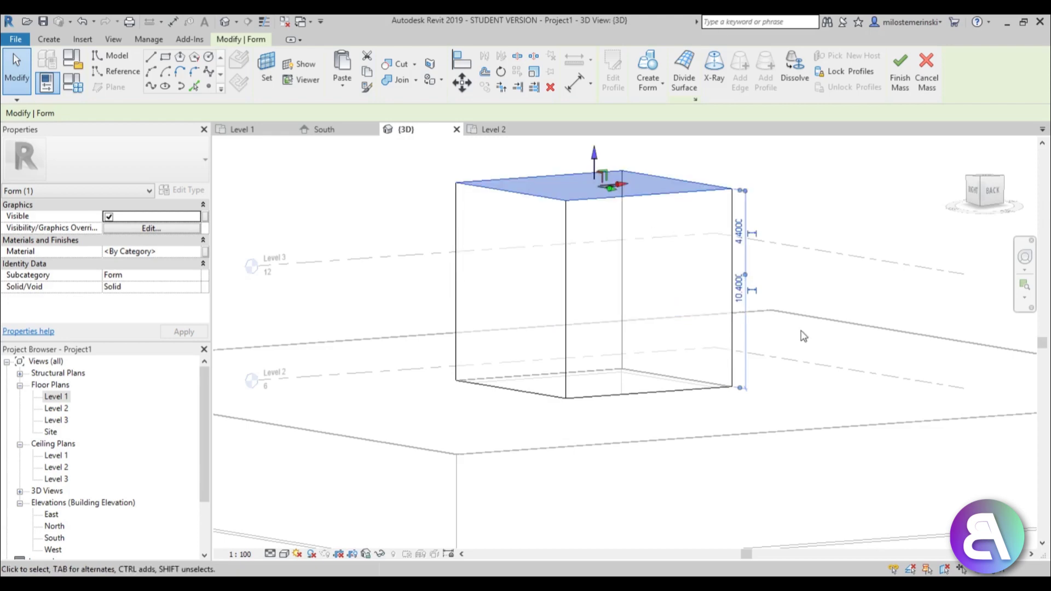
Exit the in-place mass editor with Mass 1 completed as a box.
shift+middle_drag(800, 333, 727, 432)
click(661, 440)
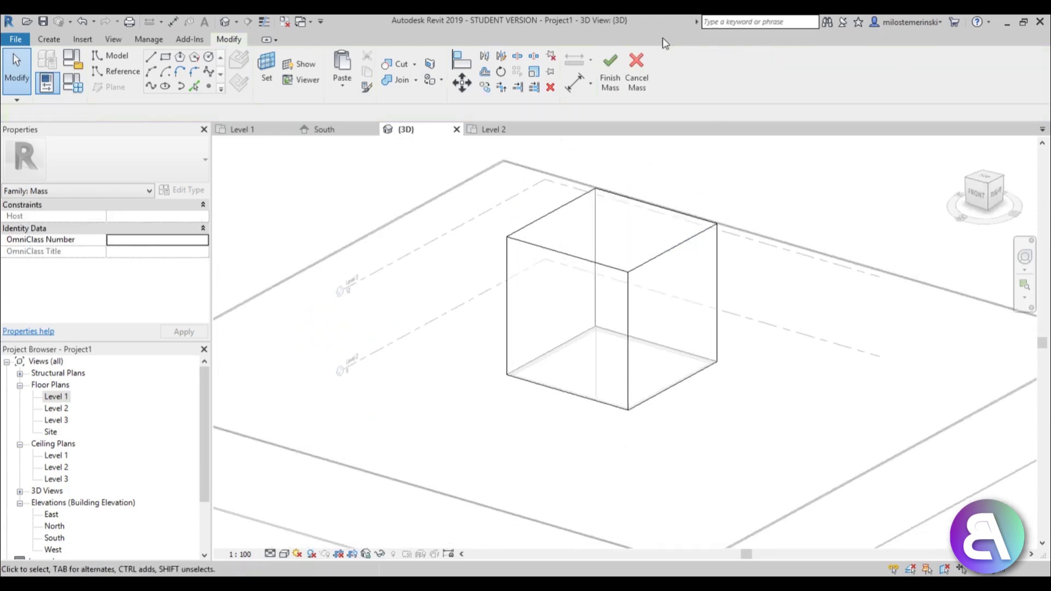
click(609, 82)
scroll(575, 215, up, 3)
Launch Curtain System from Massing & Site and open its type properties at Grid 2 spacing.
middle_drag(679, 287, 605, 292)
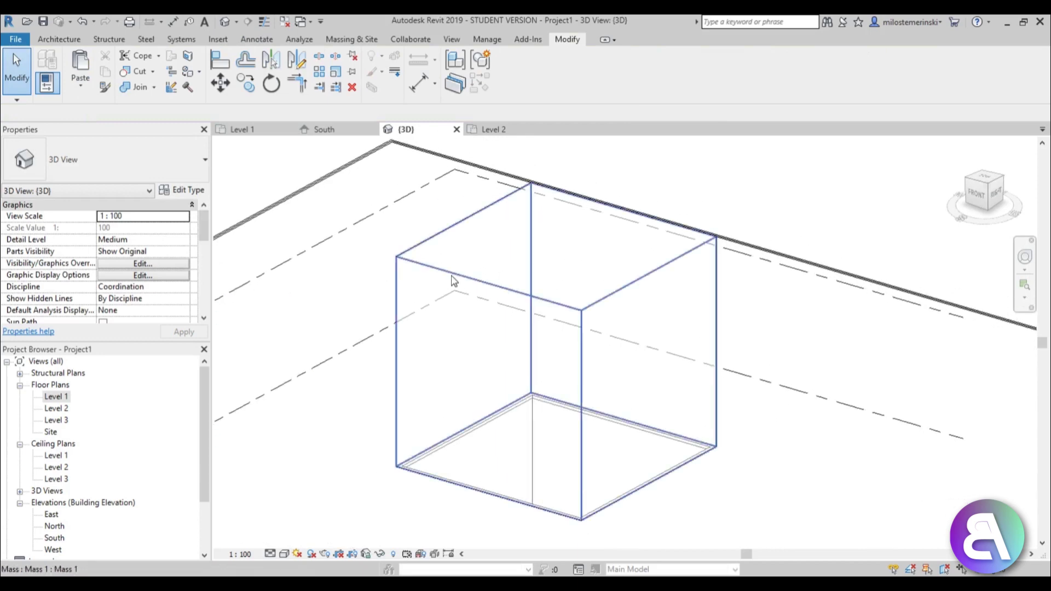
click(452, 273)
click(370, 296)
click(60, 40)
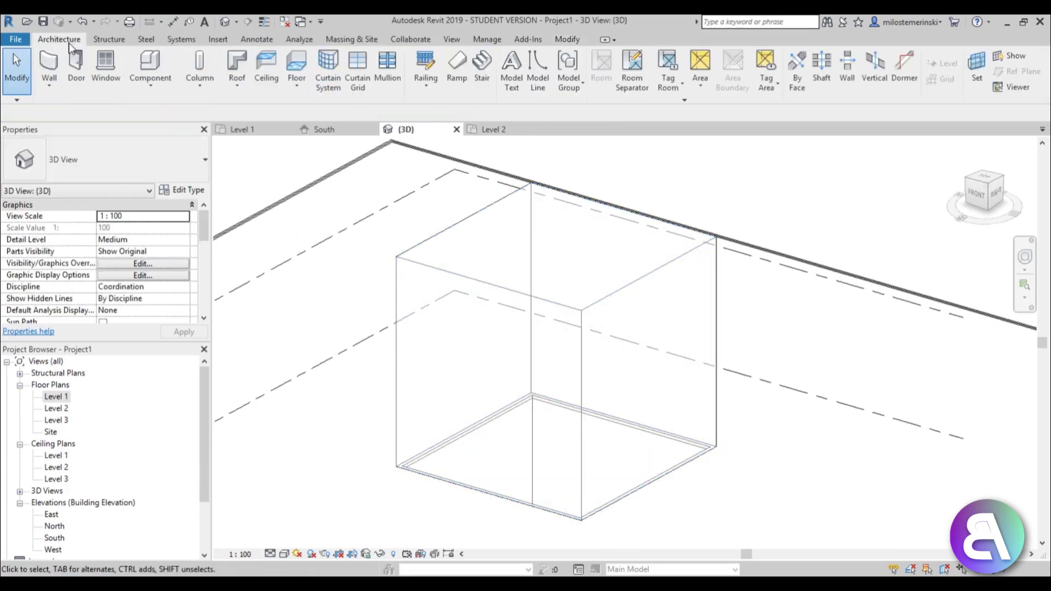
click(356, 41)
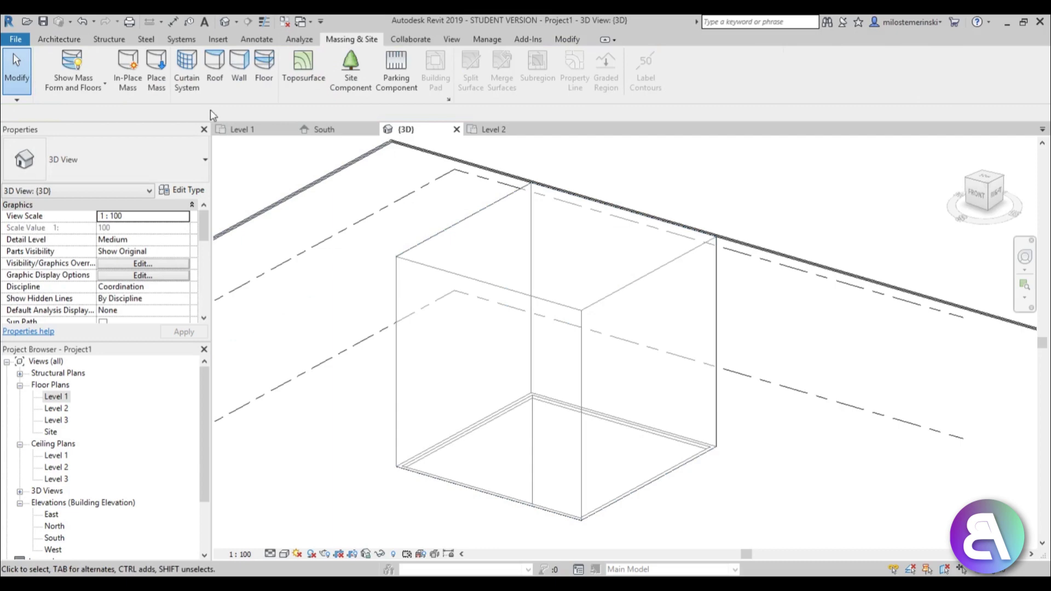
click(187, 72)
click(180, 189)
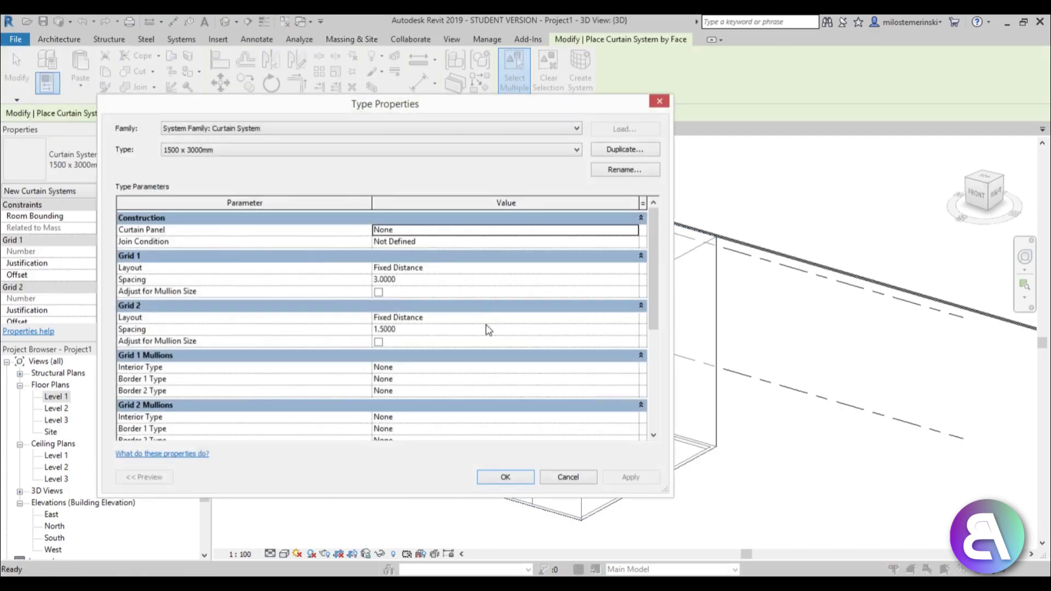
click(419, 330)
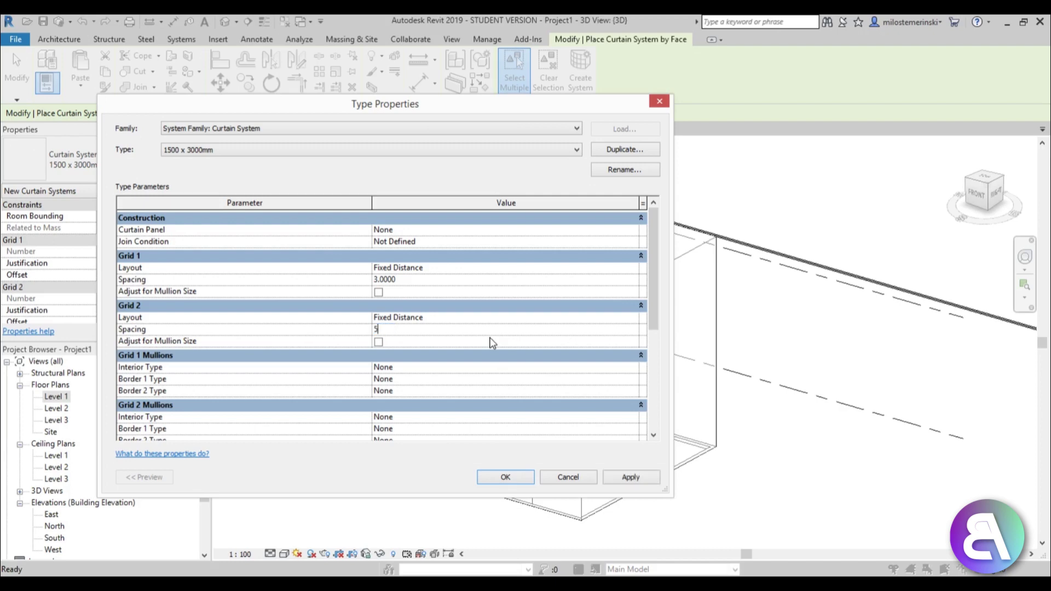
Set the curtain system type's Grid 2 spacing to 5 and confirm.
text(5)
key(Return)
click(505, 476)
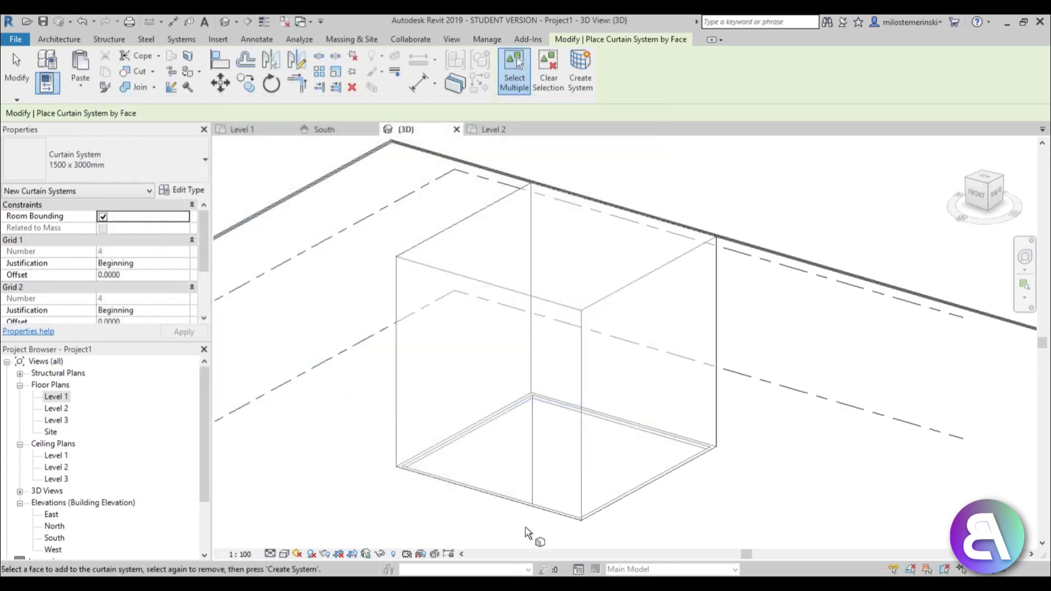
Pick the cube's front, right, back and top faces and create the curtain system.
click(539, 501)
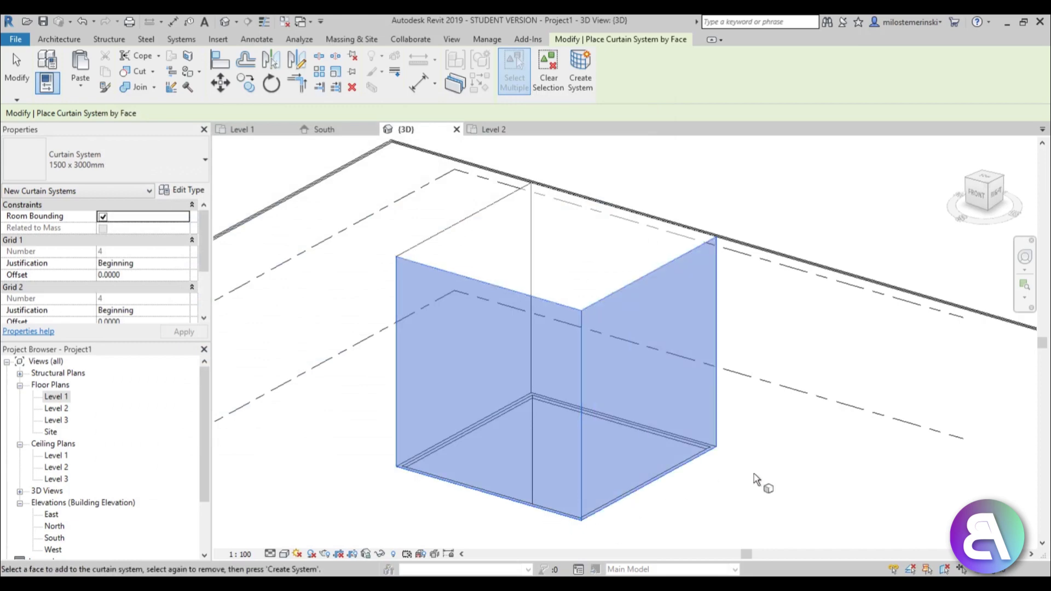
shift+middle_drag(760, 485, 591, 517)
click(588, 517)
click(485, 216)
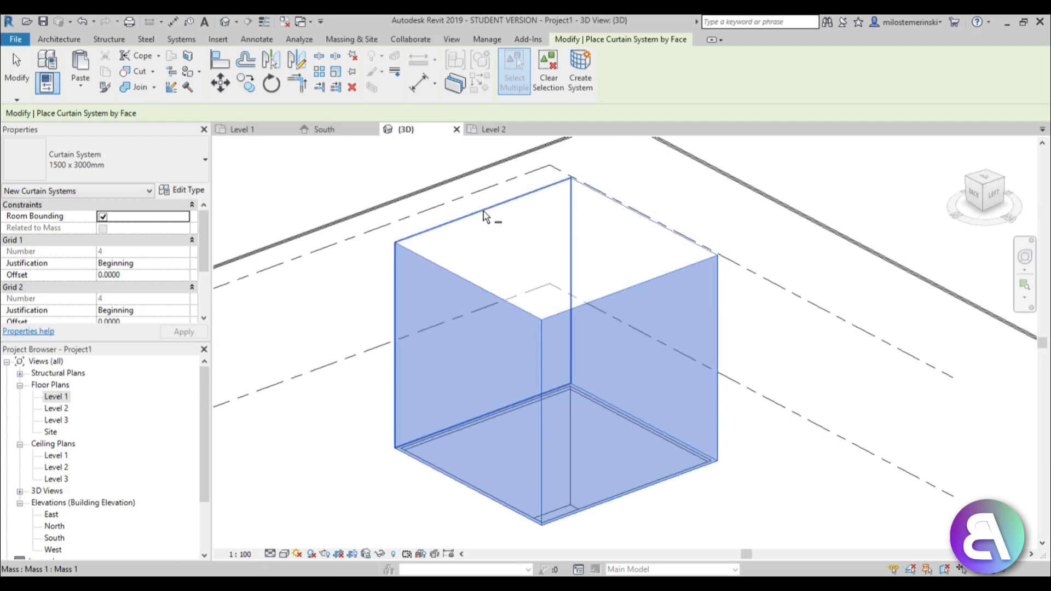
click(487, 218)
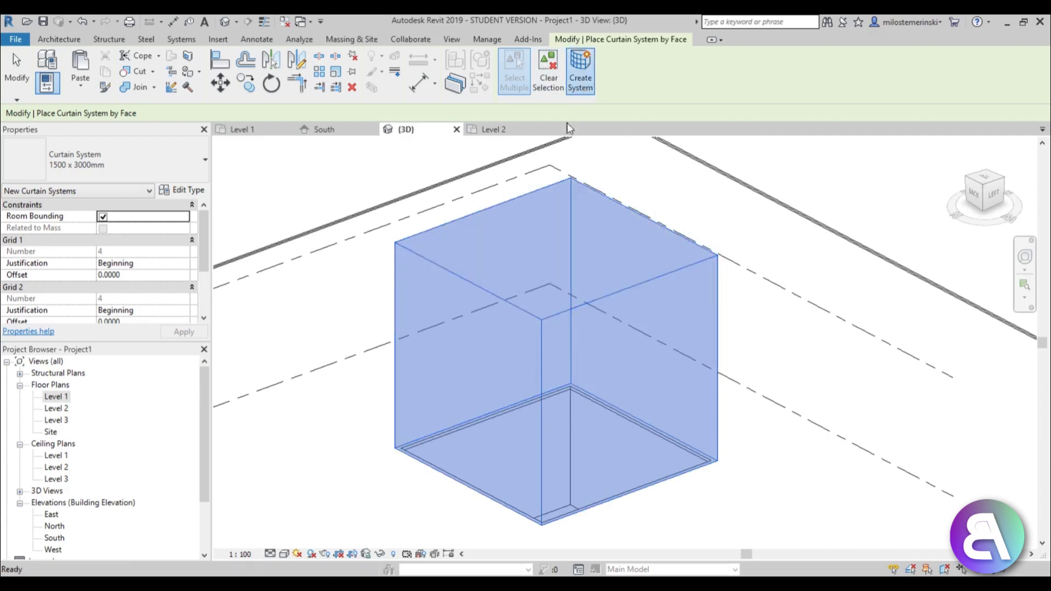
click(580, 71)
Exit curtain system placement and select the new curtain system.
shift+middle_drag(344, 374, 482, 378)
key(Escape)
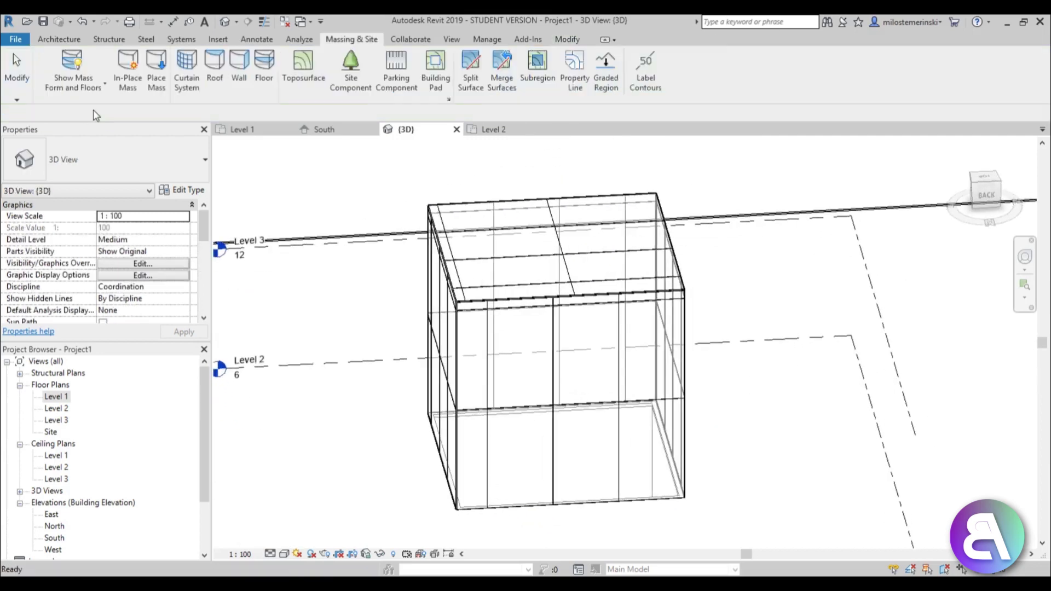
click(502, 509)
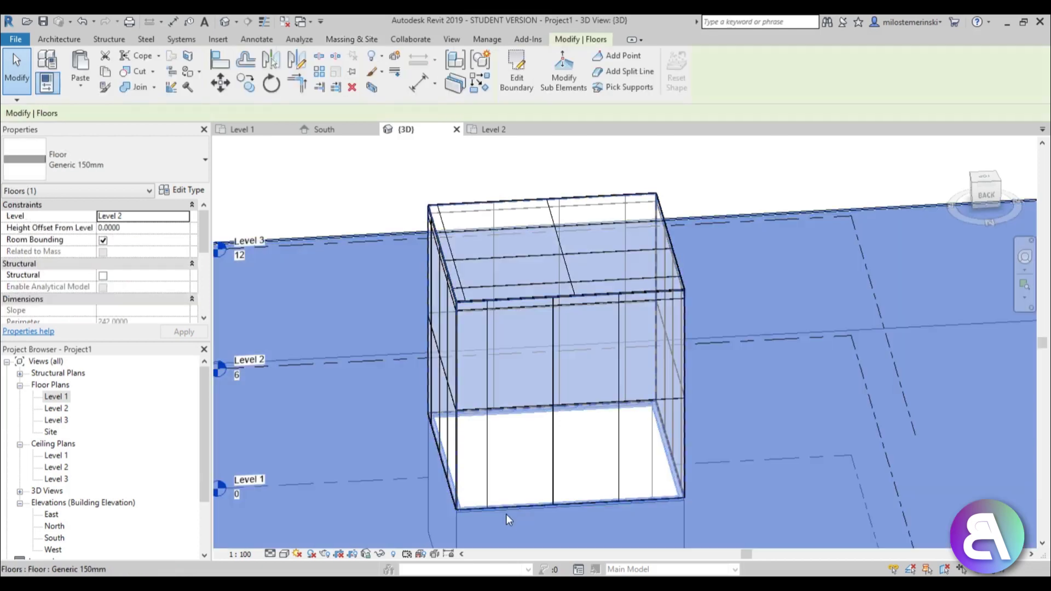
key(Escape)
click(504, 512)
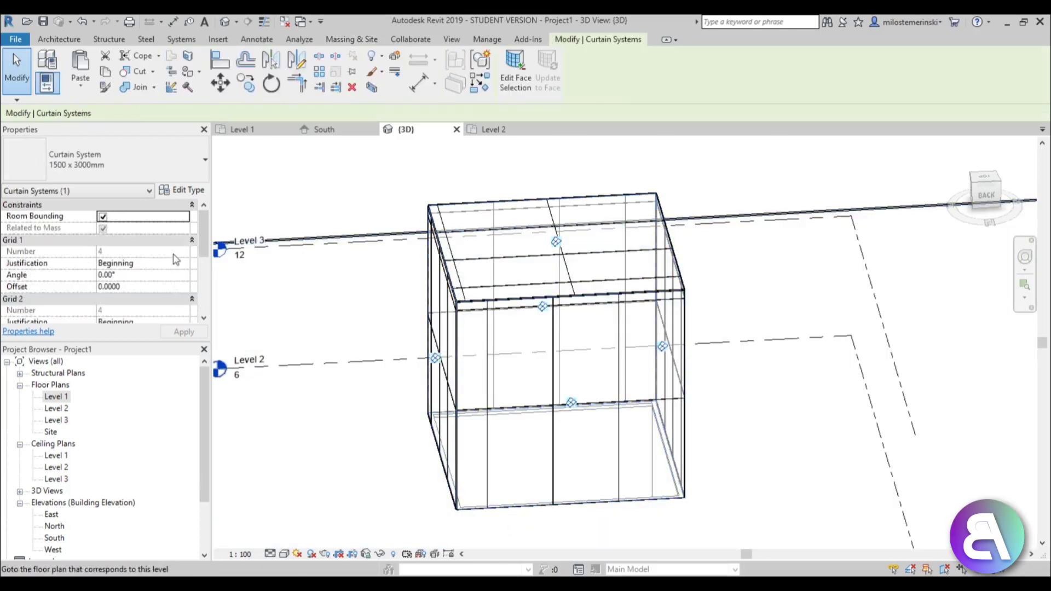
In the curtain system's type properties, set Grid 1 spacing to 2 and apply.
click(185, 180)
click(185, 186)
click(191, 192)
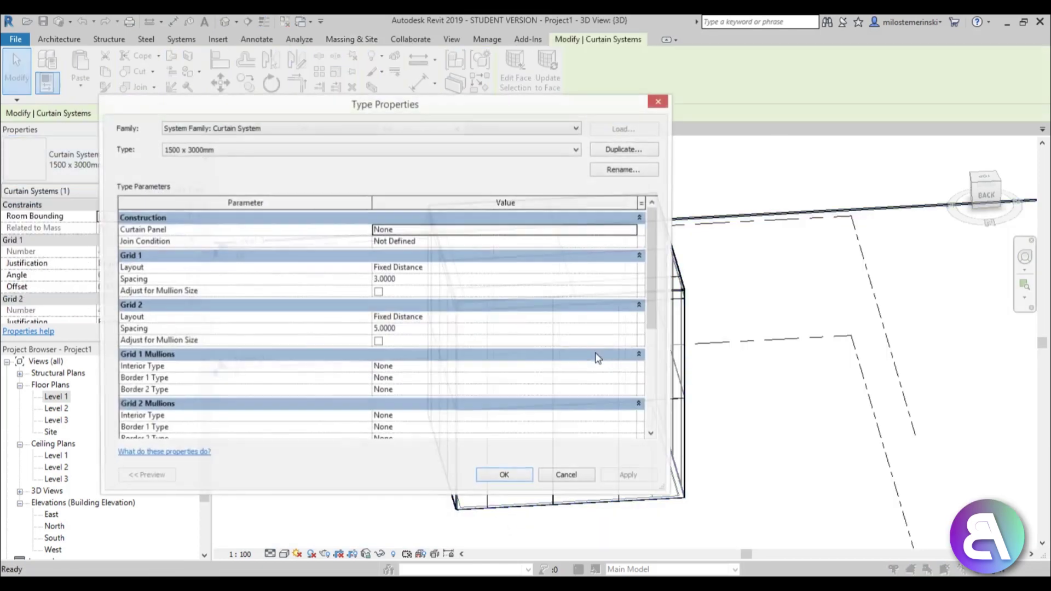
click(416, 281)
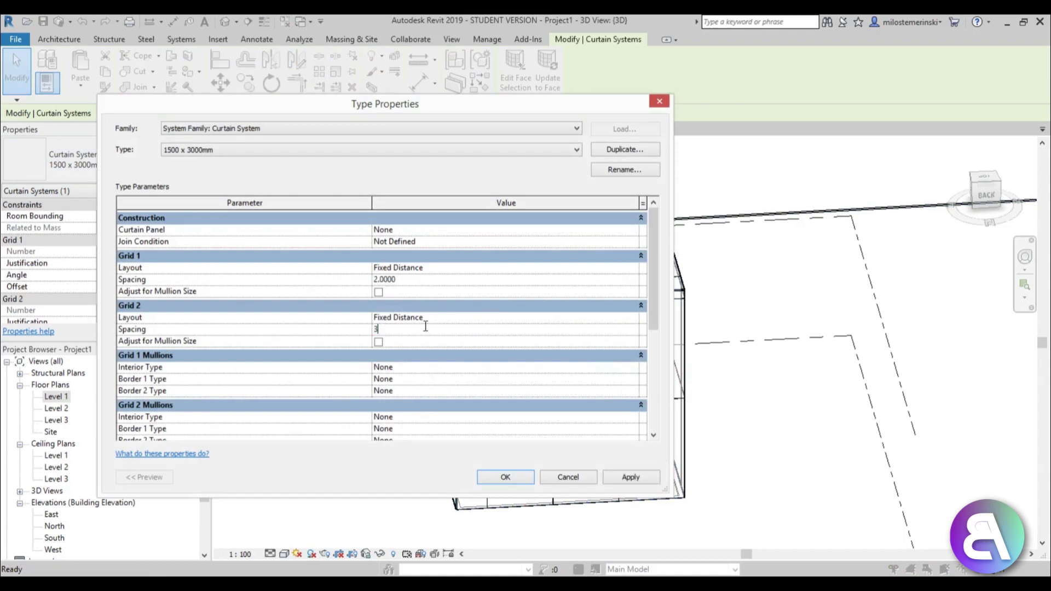
key(Return)
click(631, 477)
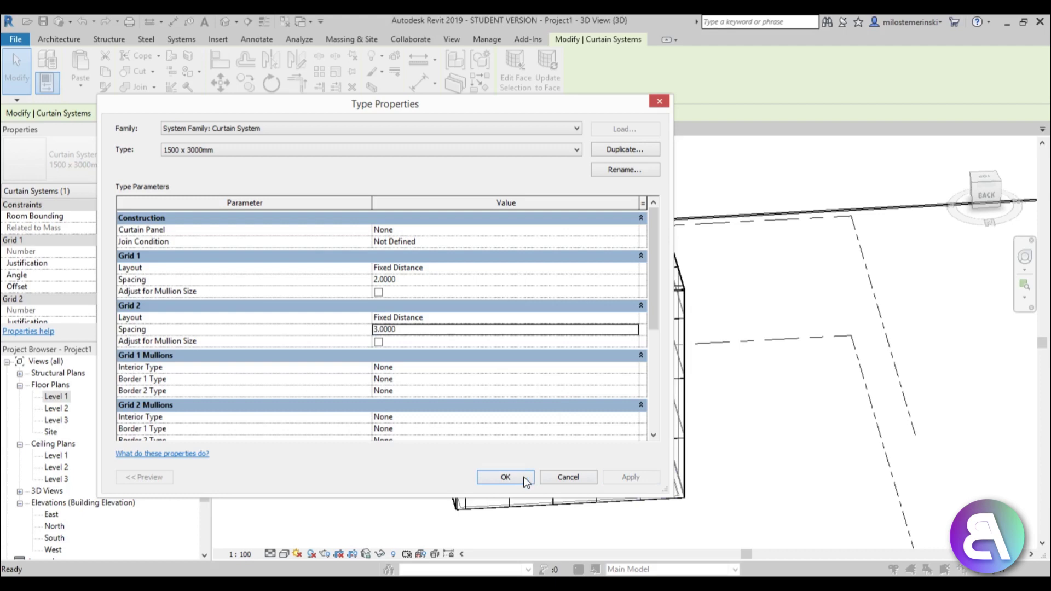
drag(467, 105, 383, 108)
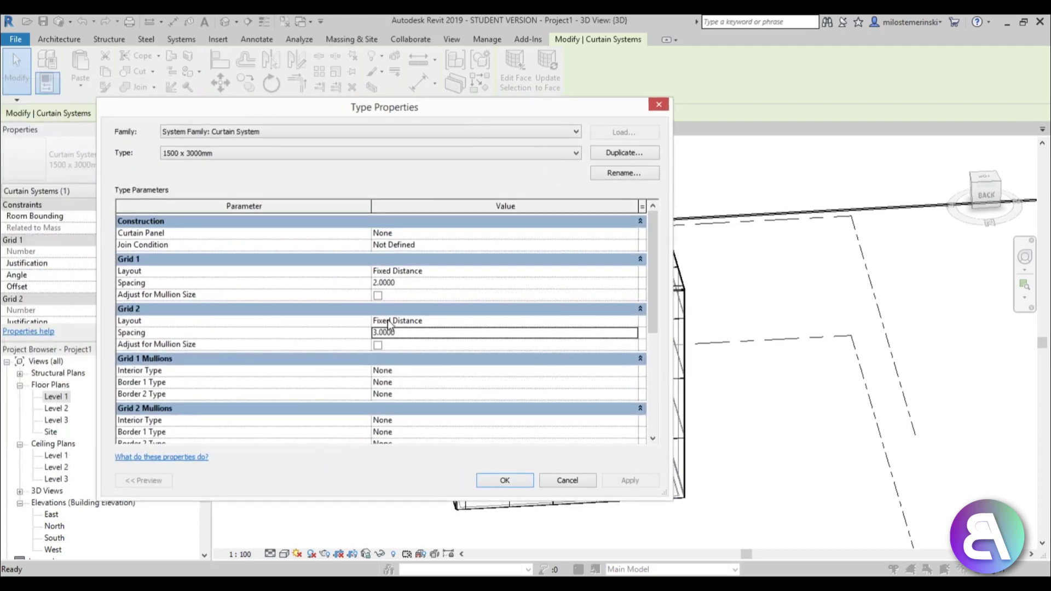
Change Grid 2 spacing to 4.0000 and confirm the type settings.
double_click(413, 334)
text(4.0000)
click(507, 482)
click(786, 501)
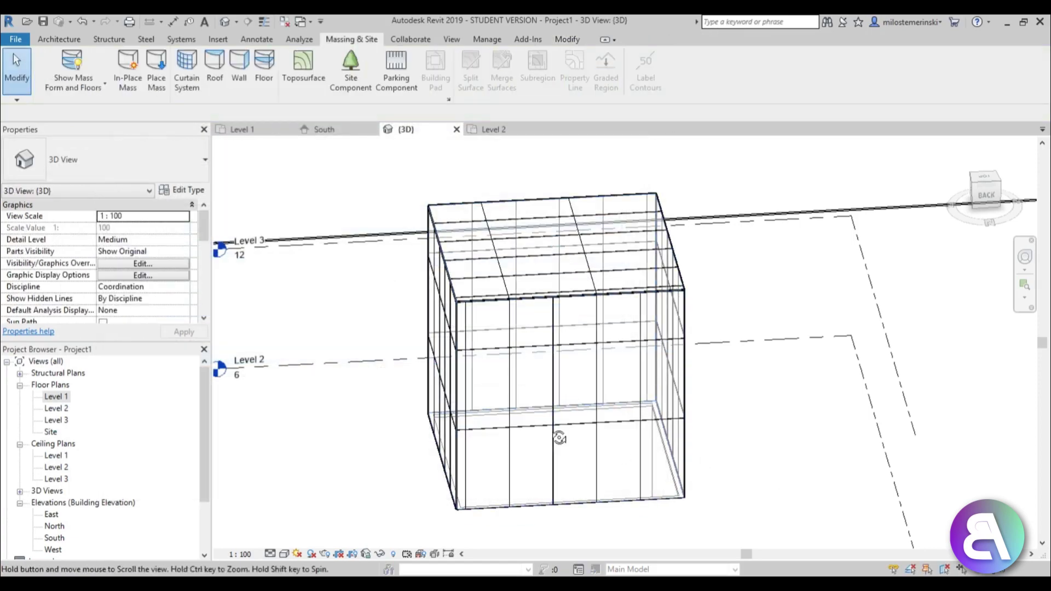
shift+middle_drag(559, 436, 657, 511)
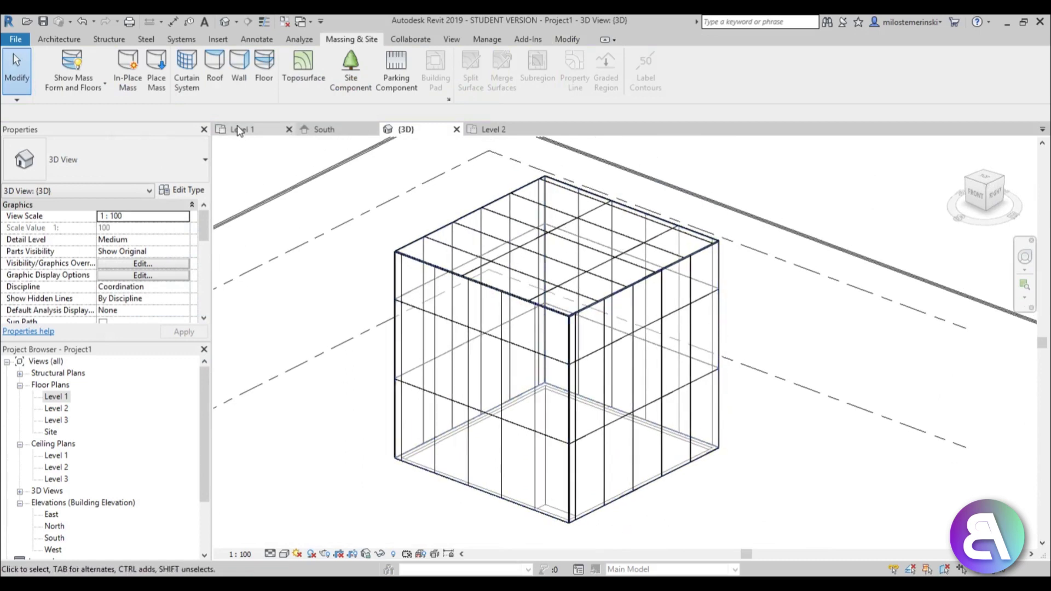
Start the Mullion tool with the 30mm Square type and All Grid Lines placement.
click(49, 38)
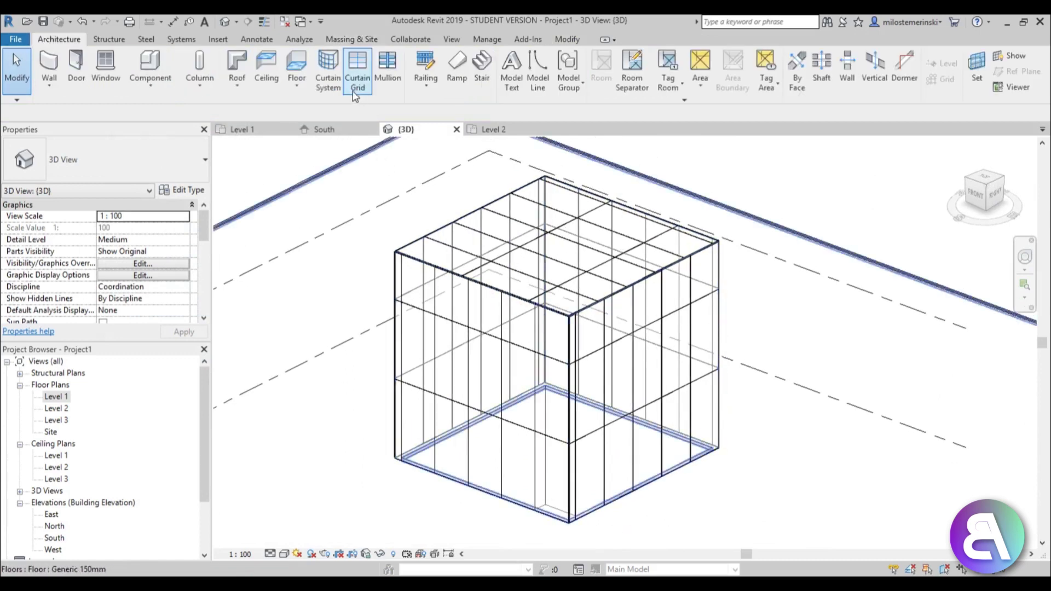
click(386, 92)
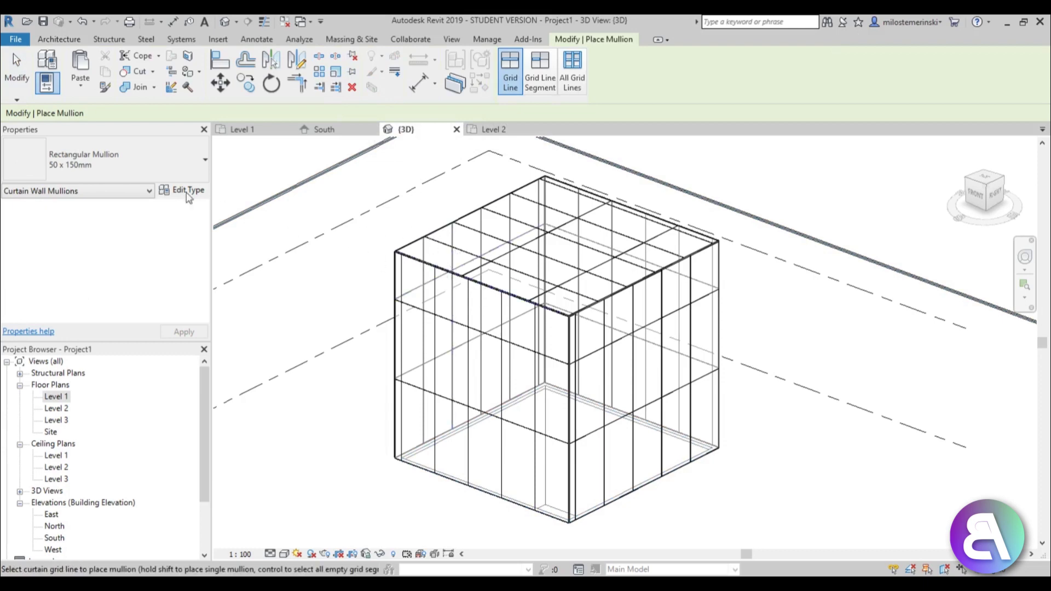
click(152, 169)
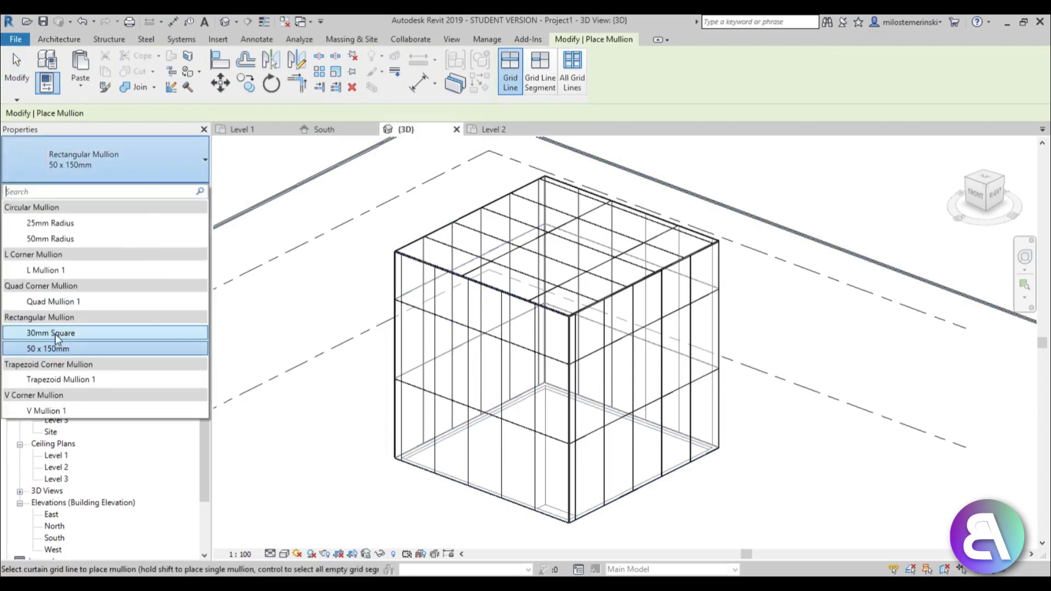
click(36, 334)
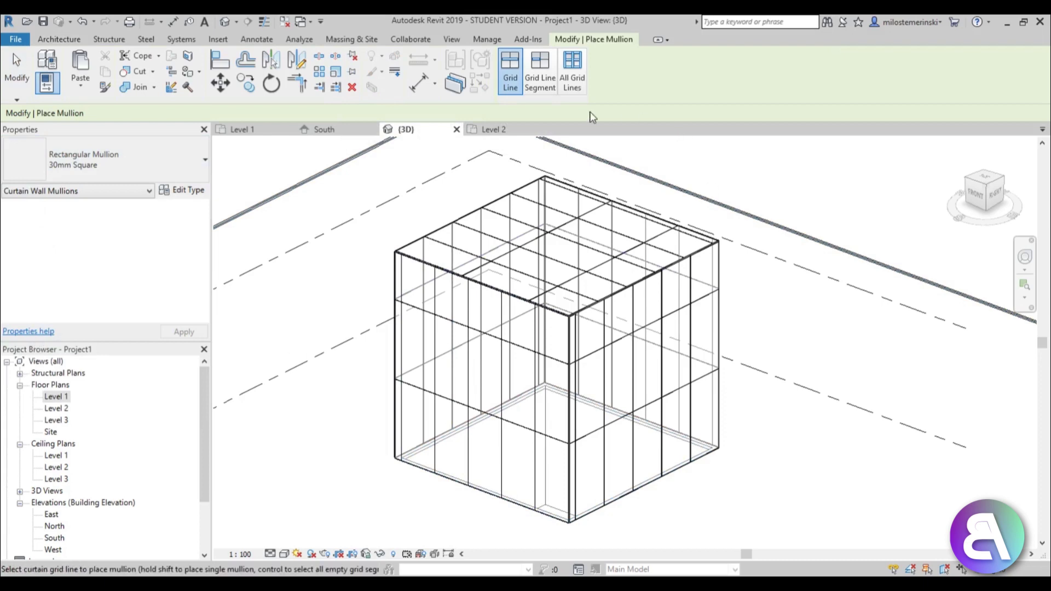
click(572, 74)
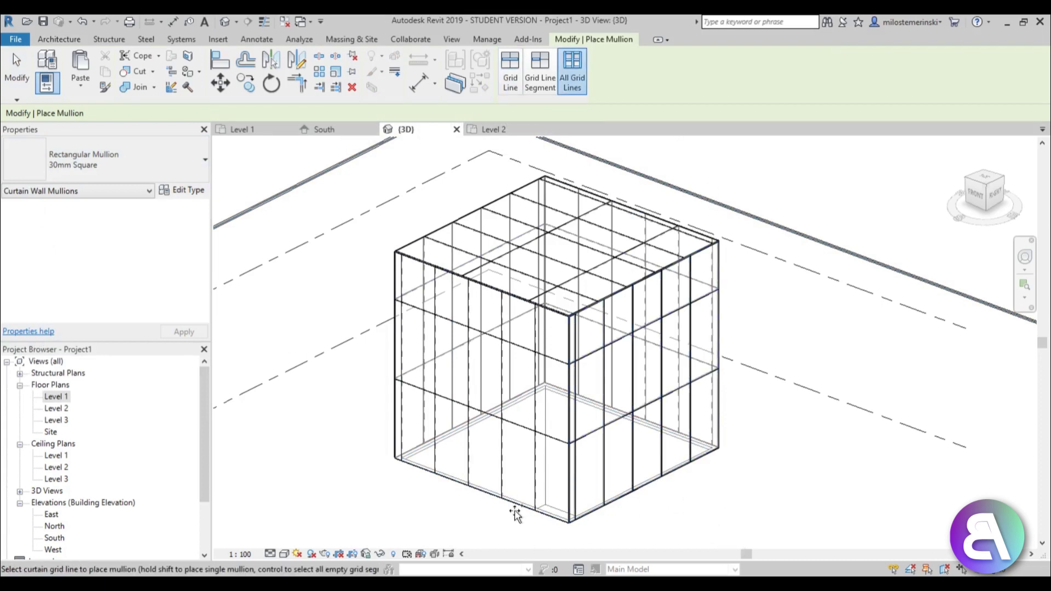
Place 30mm Square mullions on the grid lines around the cube, then finish.
scroll(432, 500, up, 5)
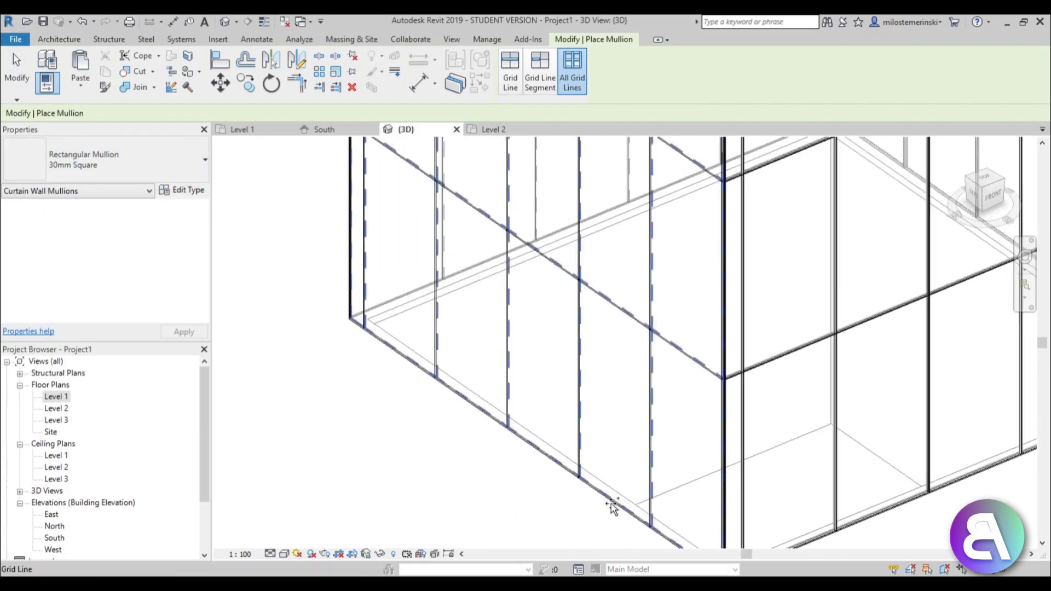
scroll(547, 482, down, 5)
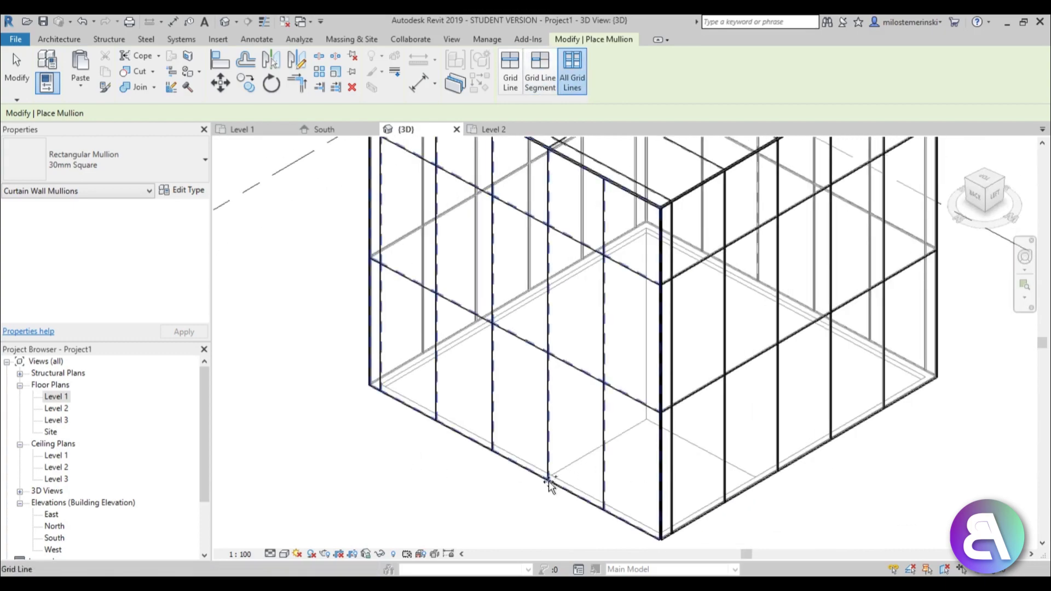
scroll(598, 279, down, 2)
scroll(596, 275, up, 2)
scroll(595, 276, down, 2)
shift+middle_drag(544, 328, 917, 297)
click(20, 88)
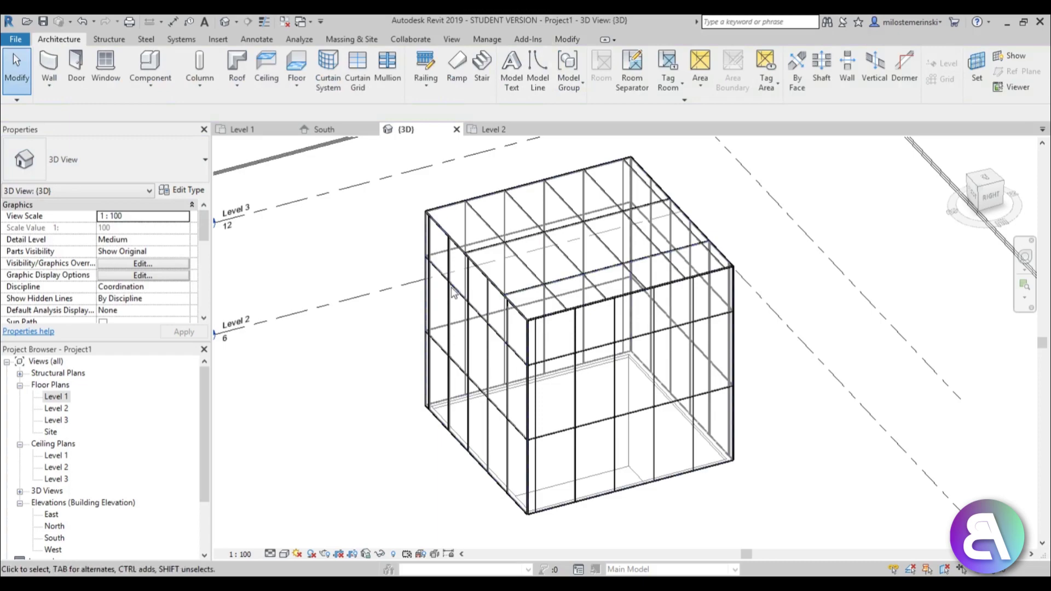
scroll(430, 367, down, 2)
shift+middle_drag(438, 391, 529, 467)
scroll(529, 467, up, 2)
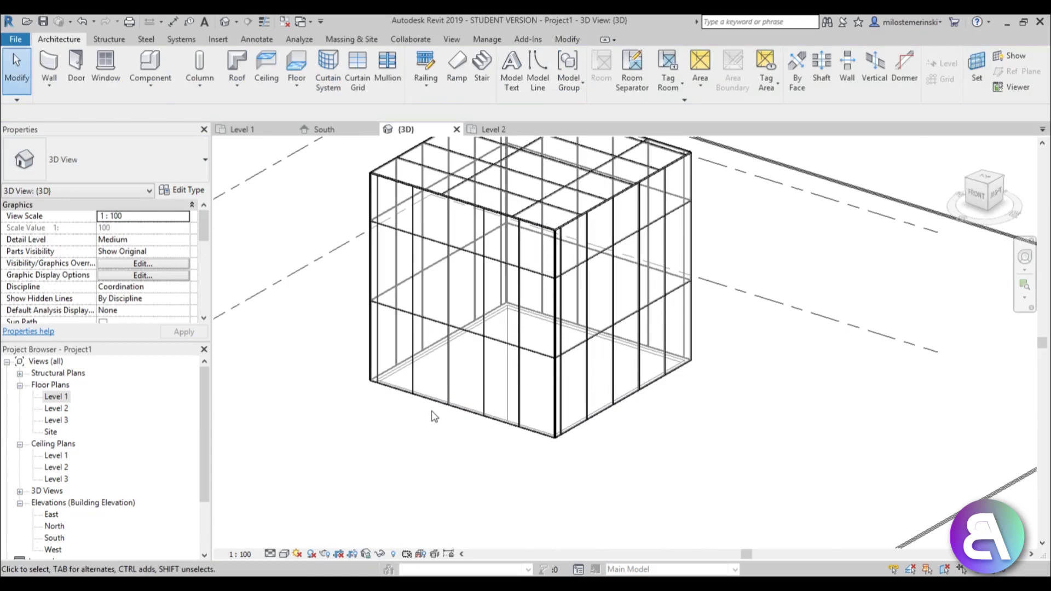
Open the Level 2 floor plan.
click(57, 409)
double_click(56, 408)
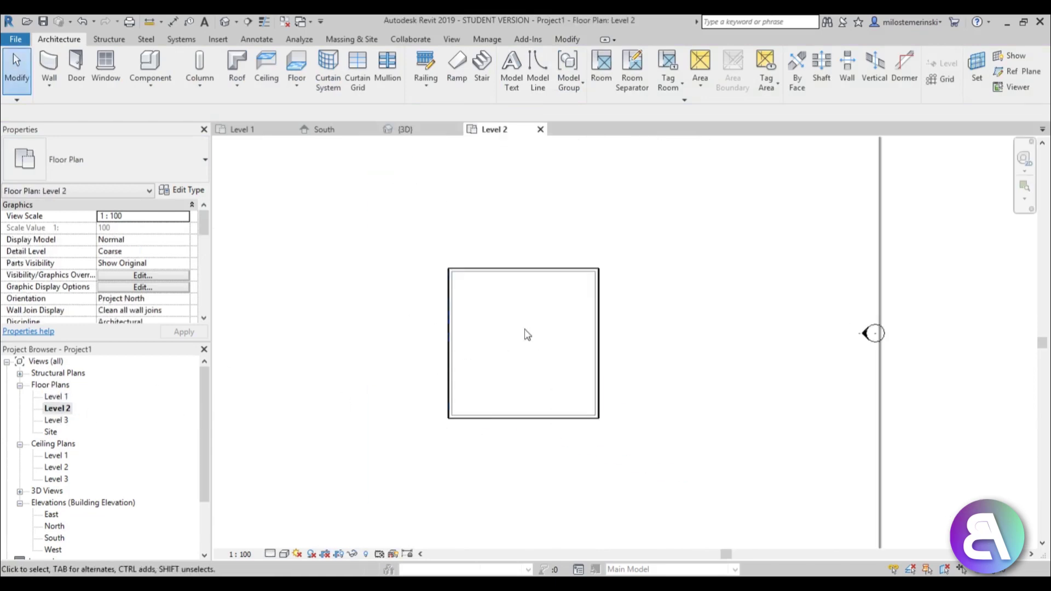
scroll(525, 333, up, 3)
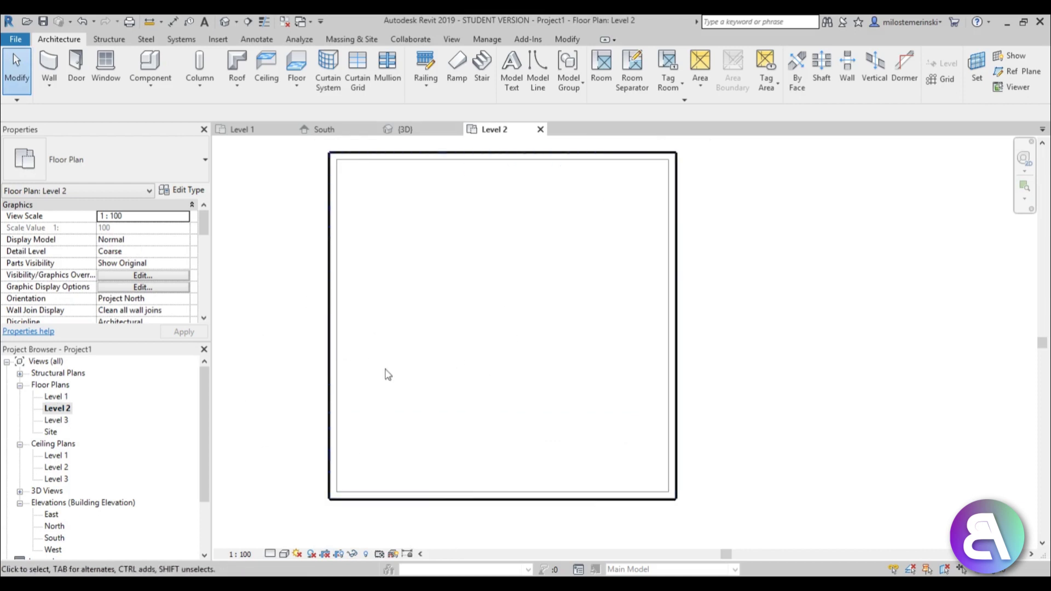
With GR, draw grid 1 left-to-right and grid 2 top-to-bottom through the wall square.
key(g)
key(r)
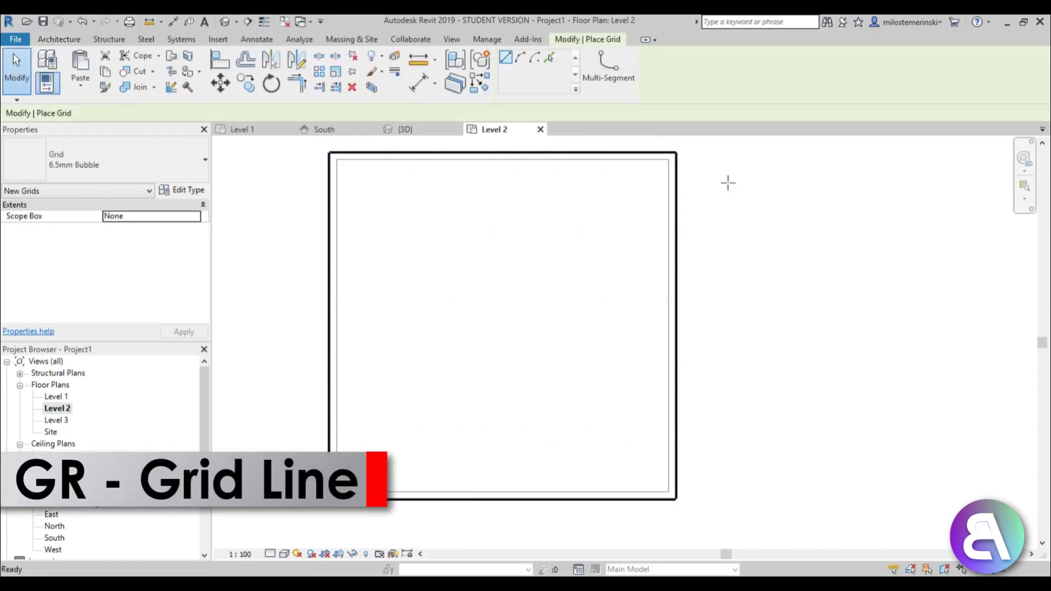
click(336, 326)
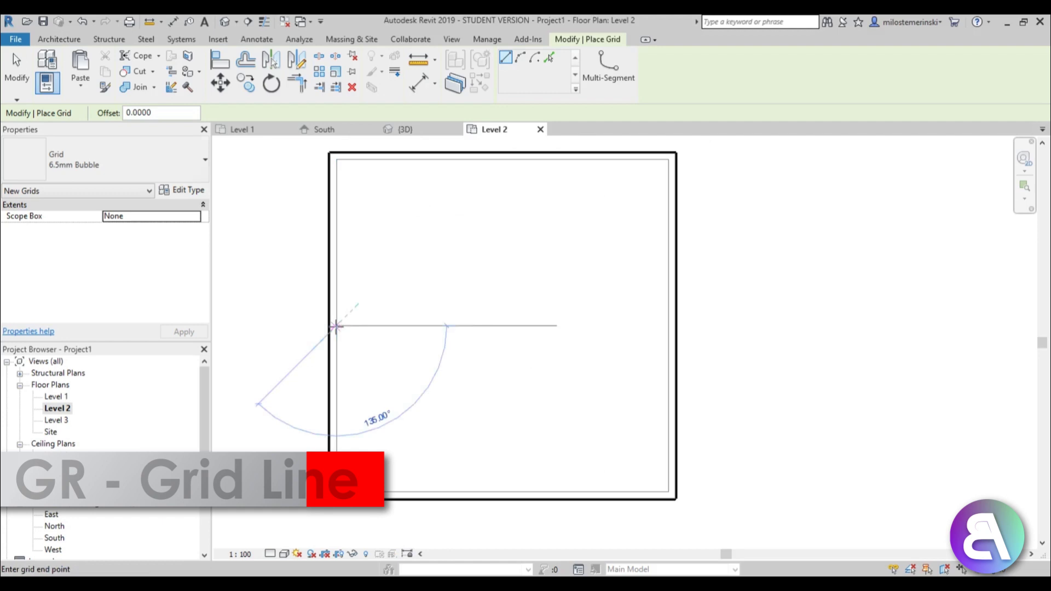
click(808, 325)
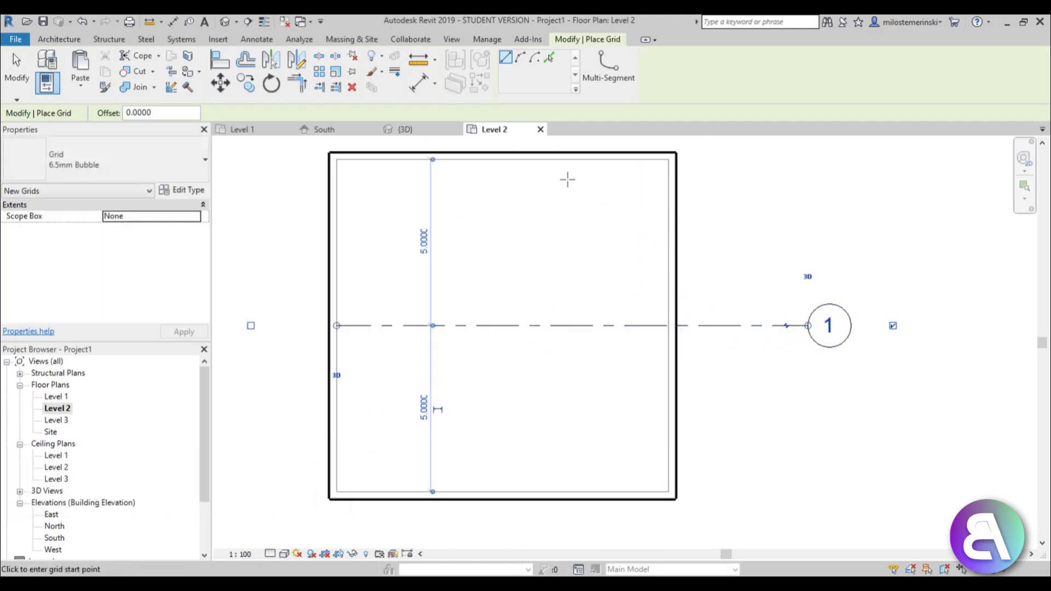
click(502, 159)
scroll(502, 173, down, 2)
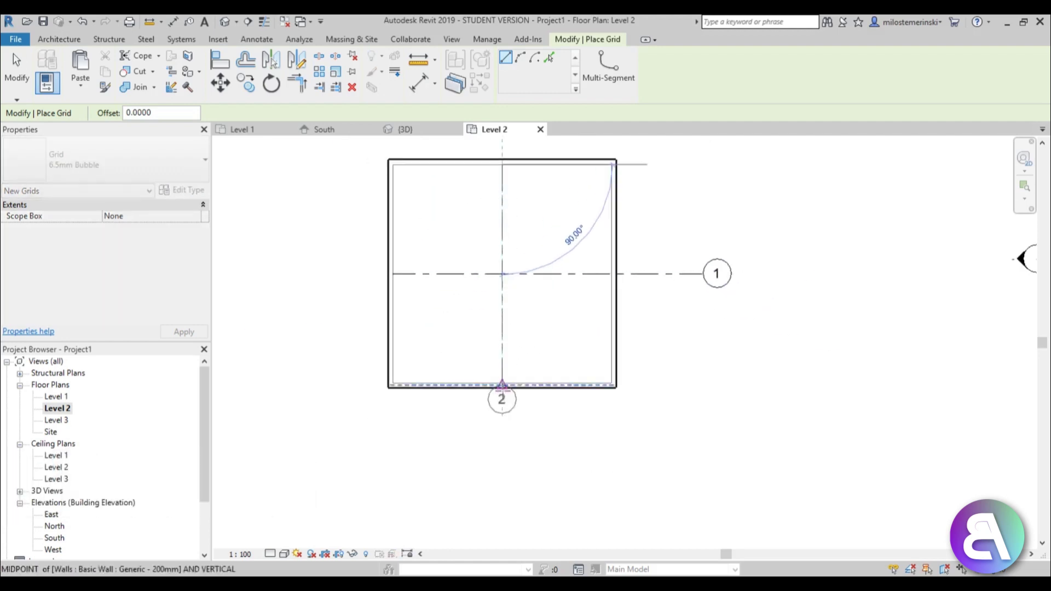
click(501, 425)
scroll(481, 251, up, 2)
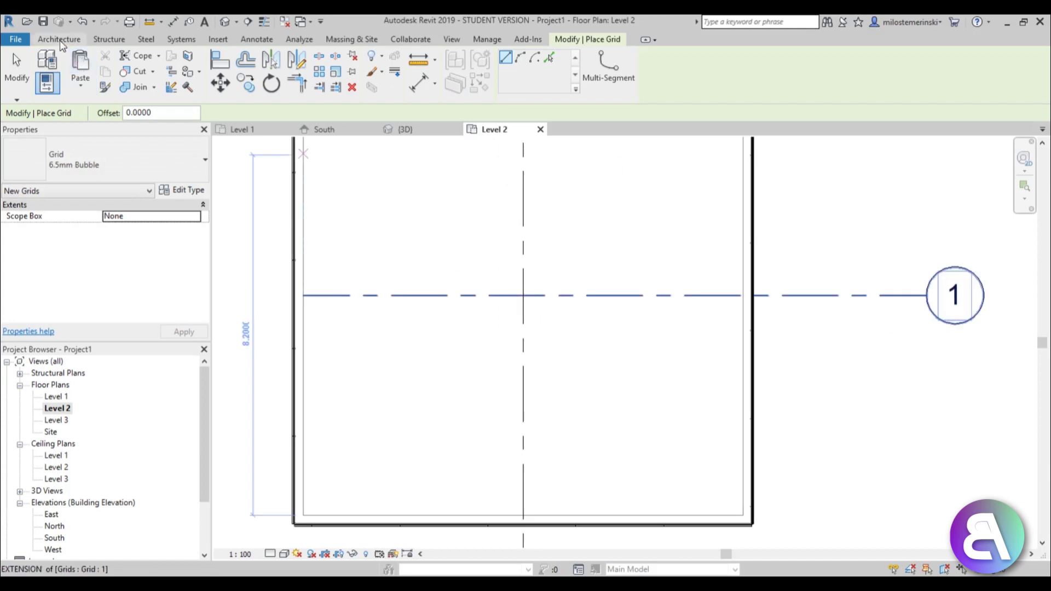
click(60, 41)
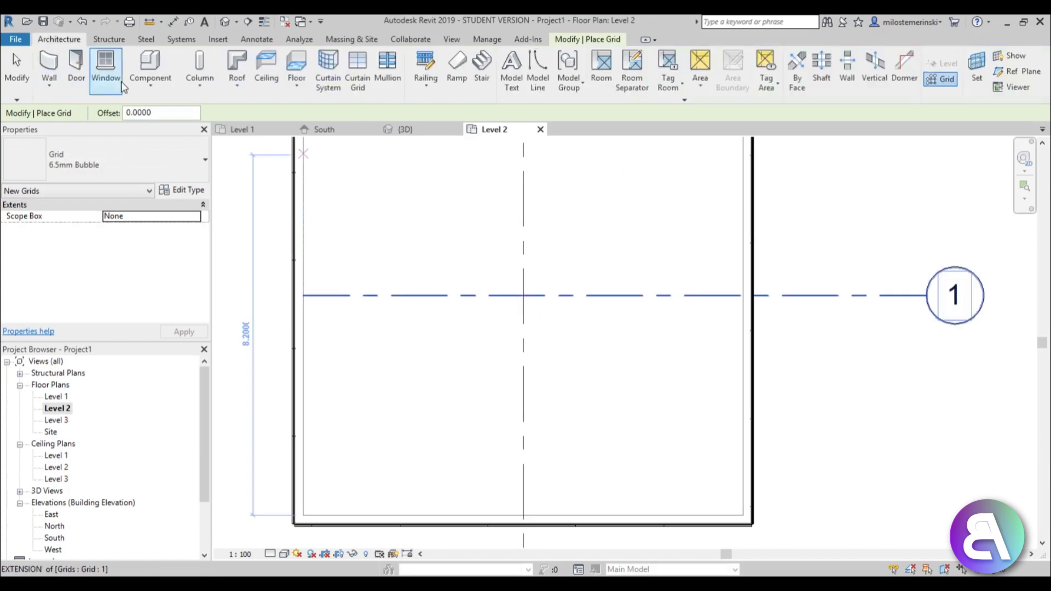
Start a wall and pick the Curtain Wall Storefront type.
click(49, 67)
click(96, 148)
scroll(115, 329, down, 6)
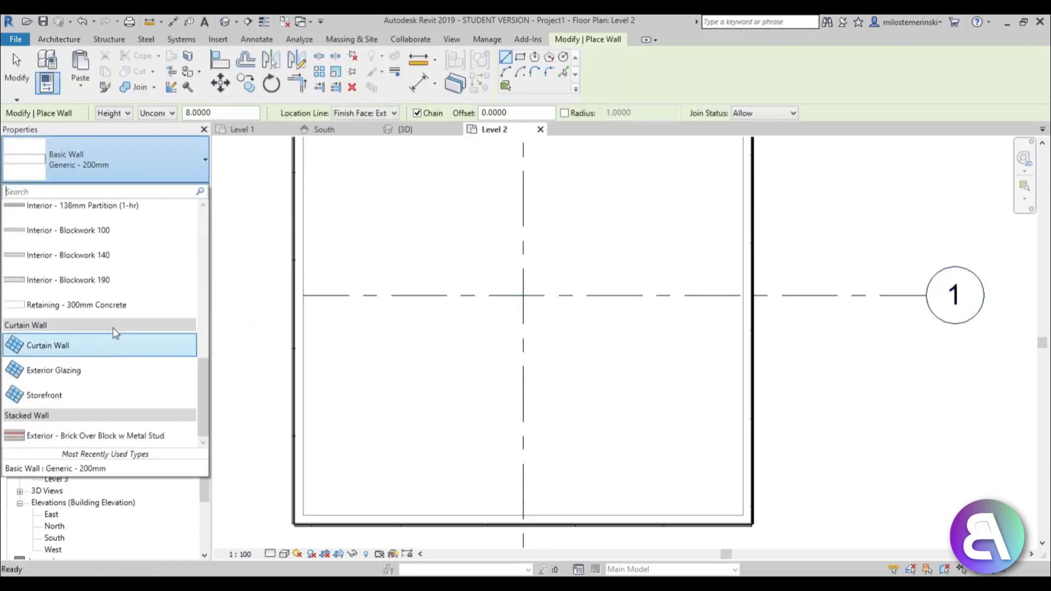
click(67, 396)
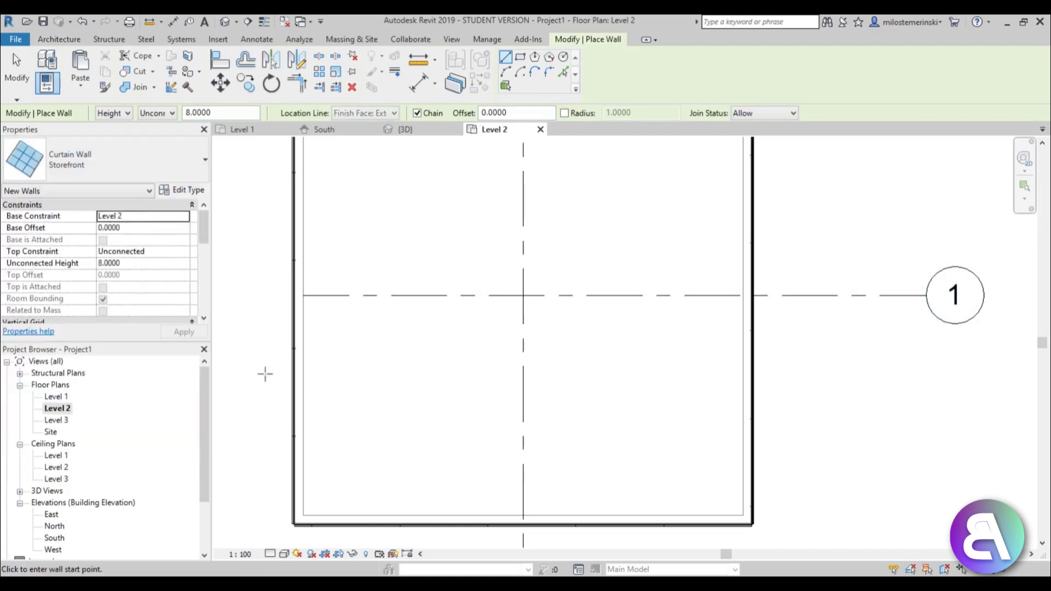
In Storefront type properties, set the vertical interior, Border 1 and Border 2 mullions to 30mm Square.
click(186, 191)
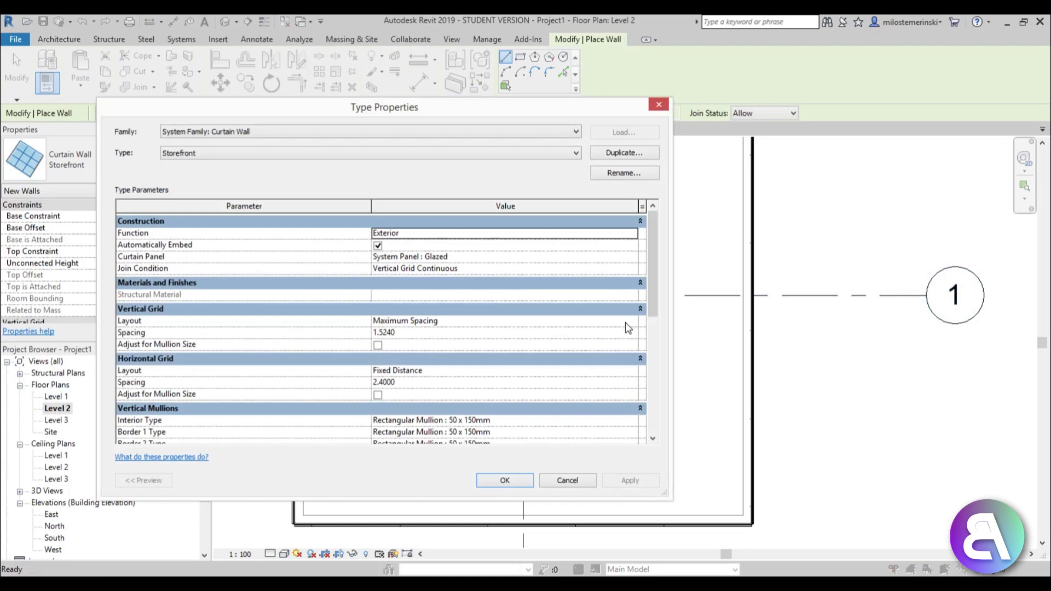
scroll(648, 338, down, 3)
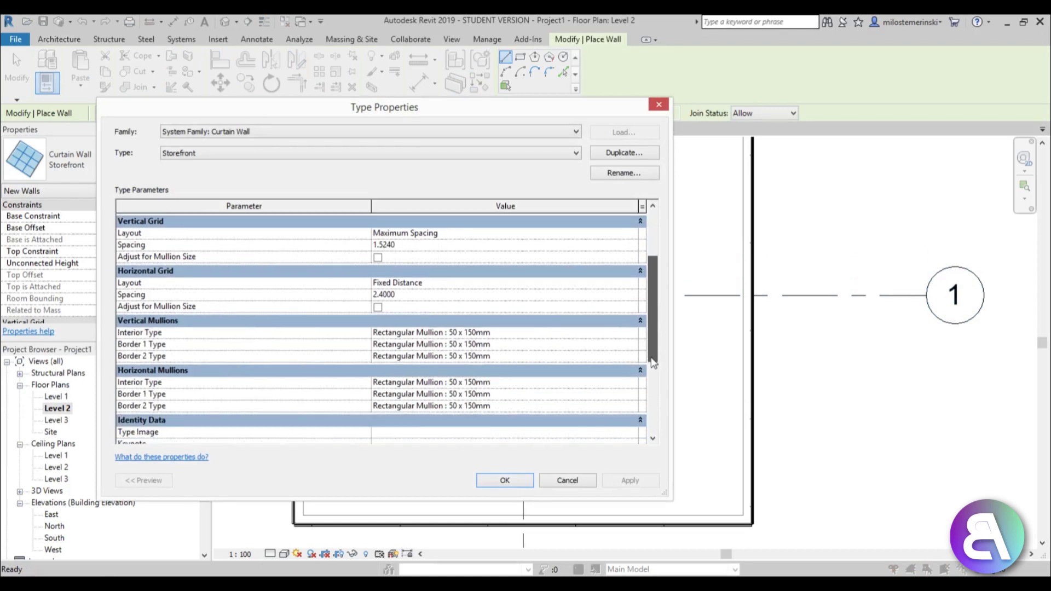
click(632, 335)
click(632, 333)
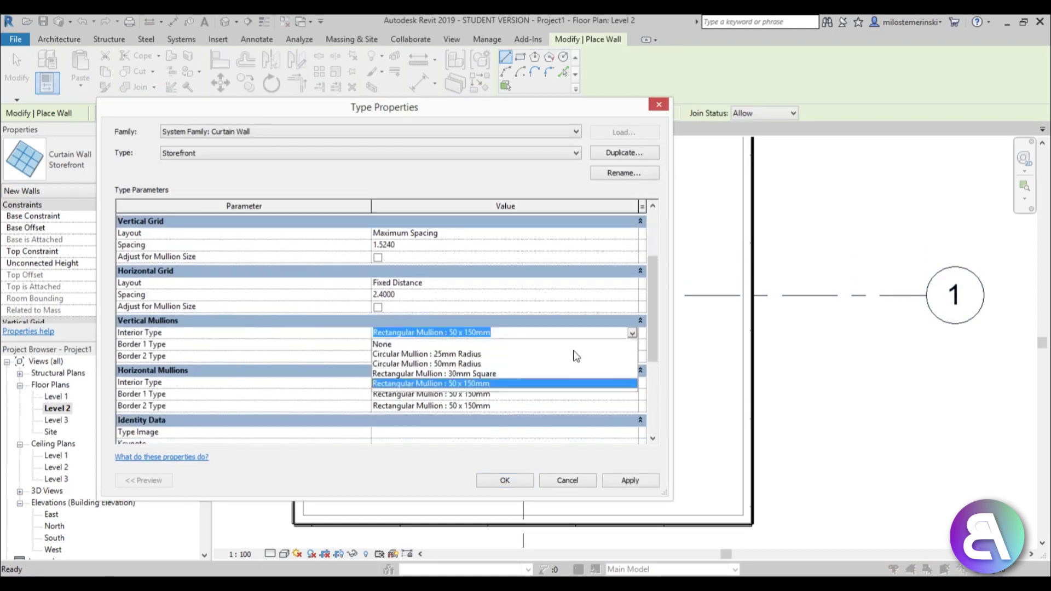
click(467, 373)
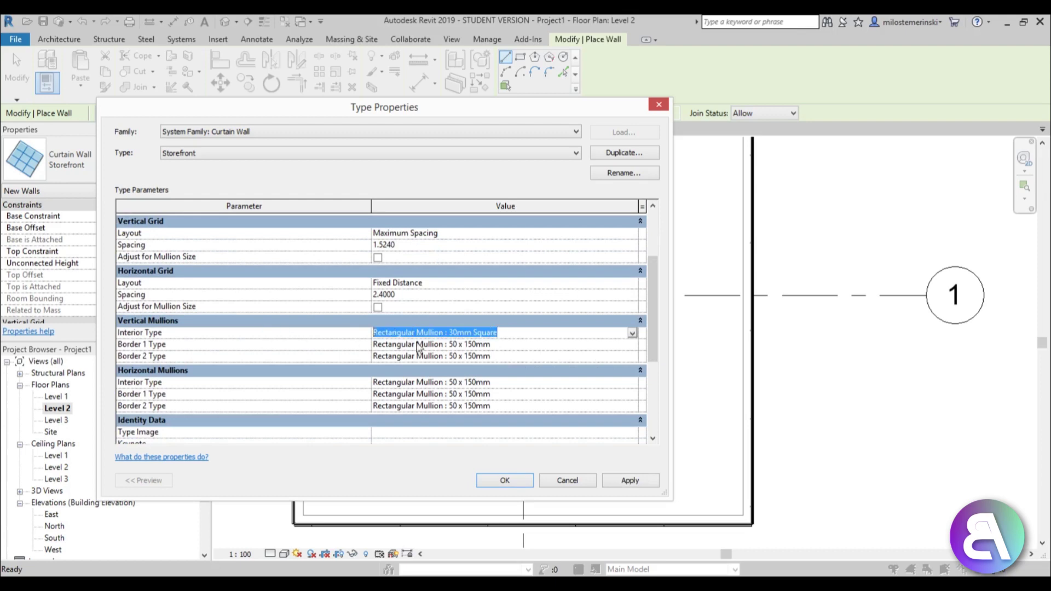
click(496, 346)
drag(496, 345, 189, 337)
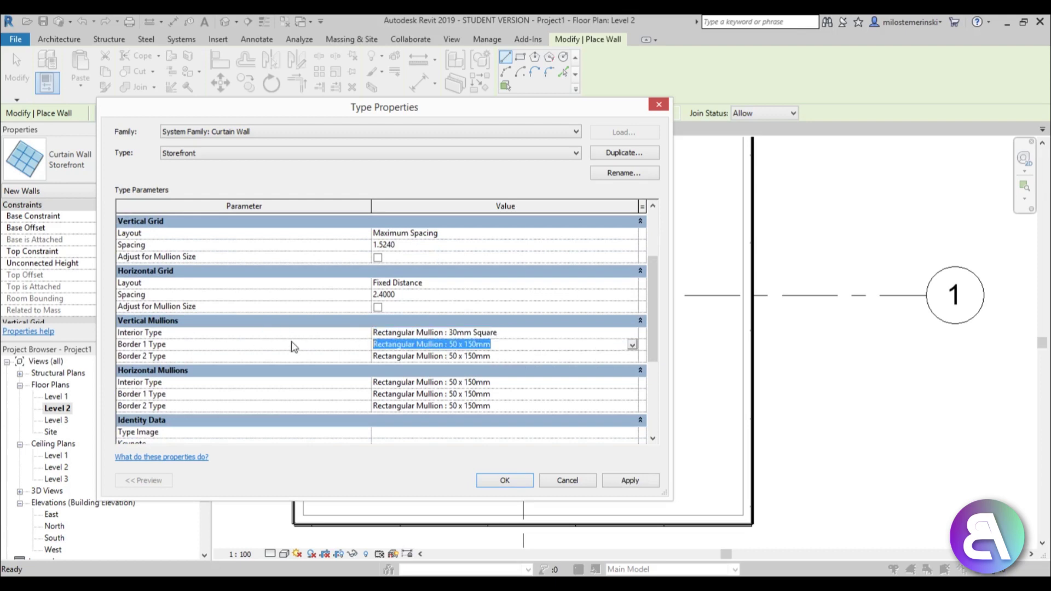
text(Rectangular Mullion : 30mm Square)
click(505, 356)
click(501, 357)
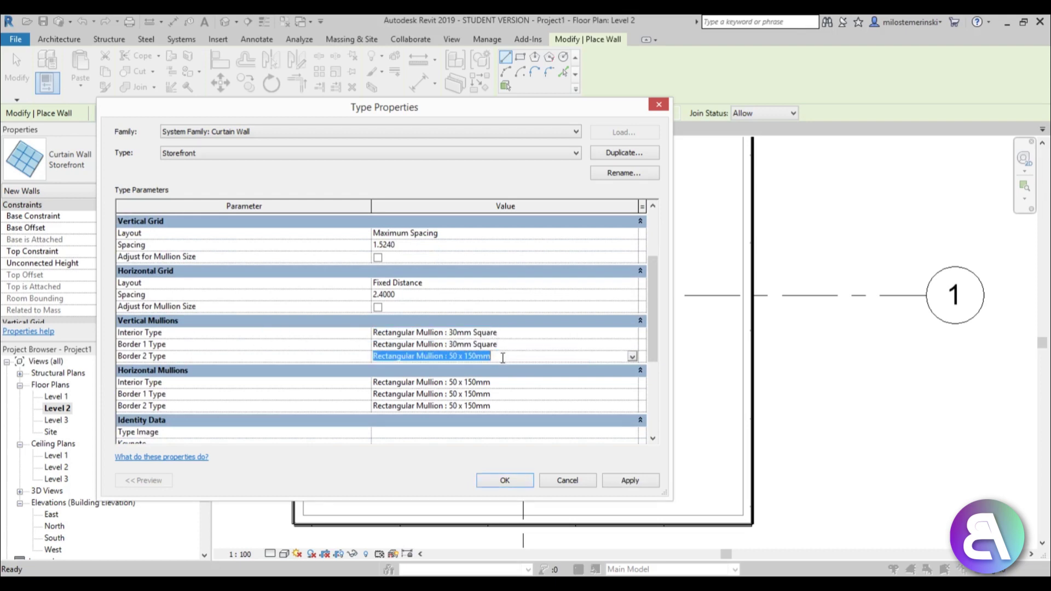
drag(501, 356, 325, 362)
text(Rectangular Mullion : 30mm Square)
Set the horizontal interior, Border 1 and Border 2 mullions to 30mm Square and apply.
click(512, 384)
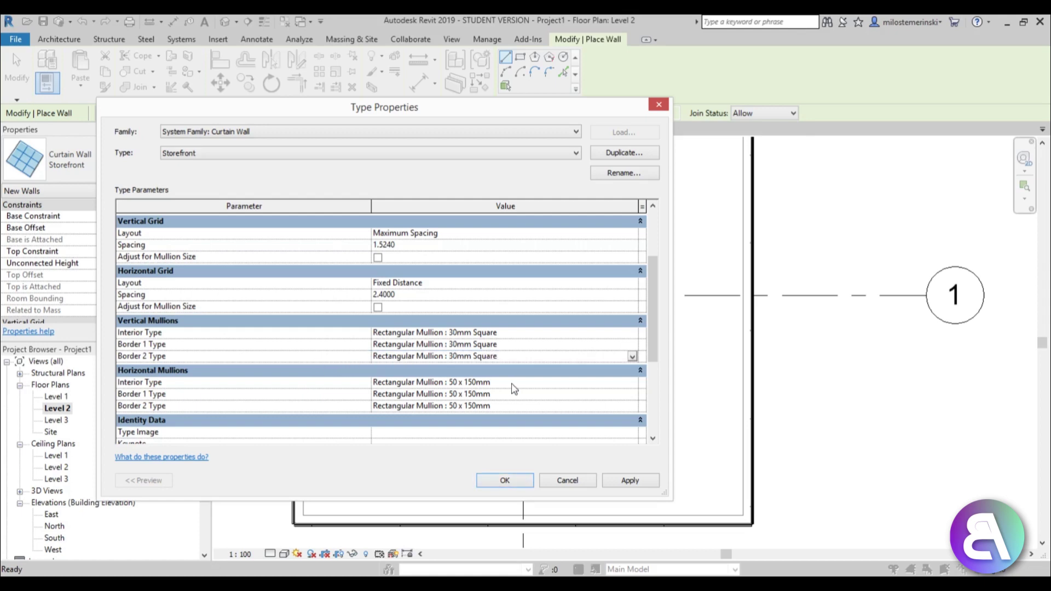
click(509, 383)
drag(498, 384, 259, 391)
text(Rectangular Mullion : 30mm Square)
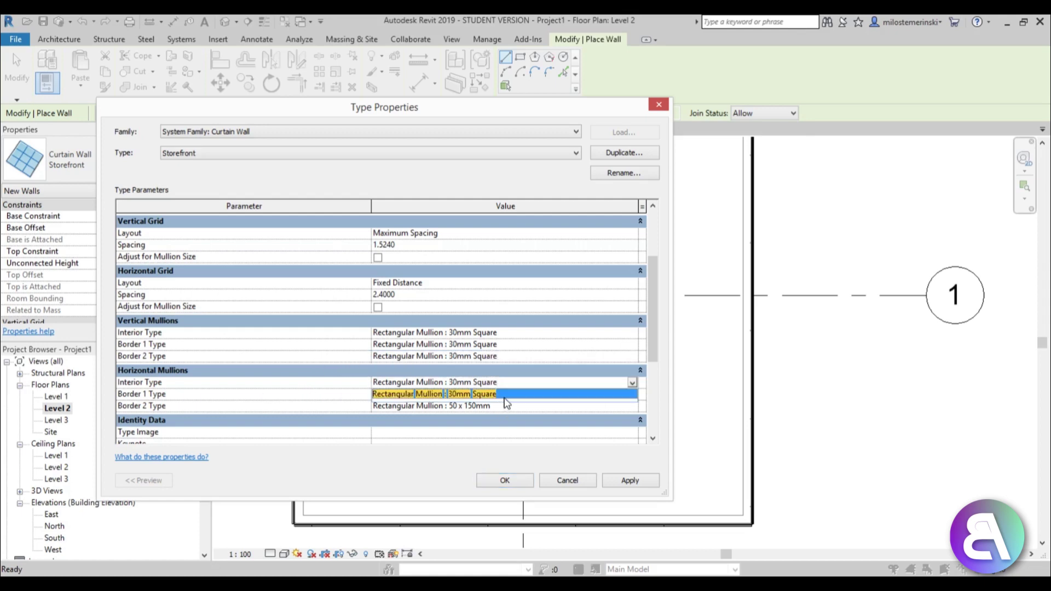
click(504, 394)
text(Rectangular Mullion : 30mm Square)
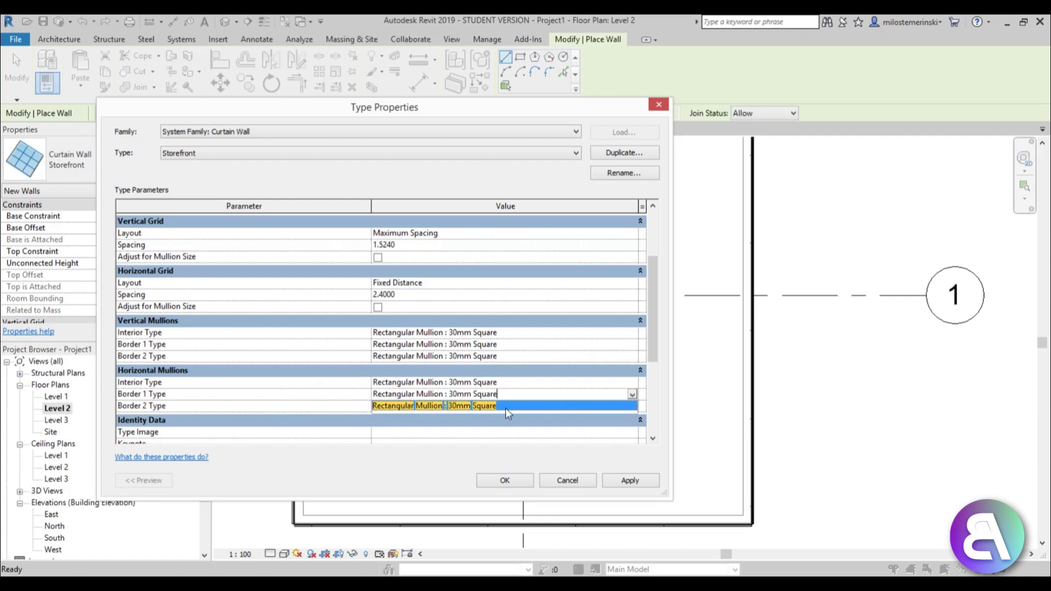
click(509, 405)
click(511, 406)
click(499, 411)
key(ctrl+a)
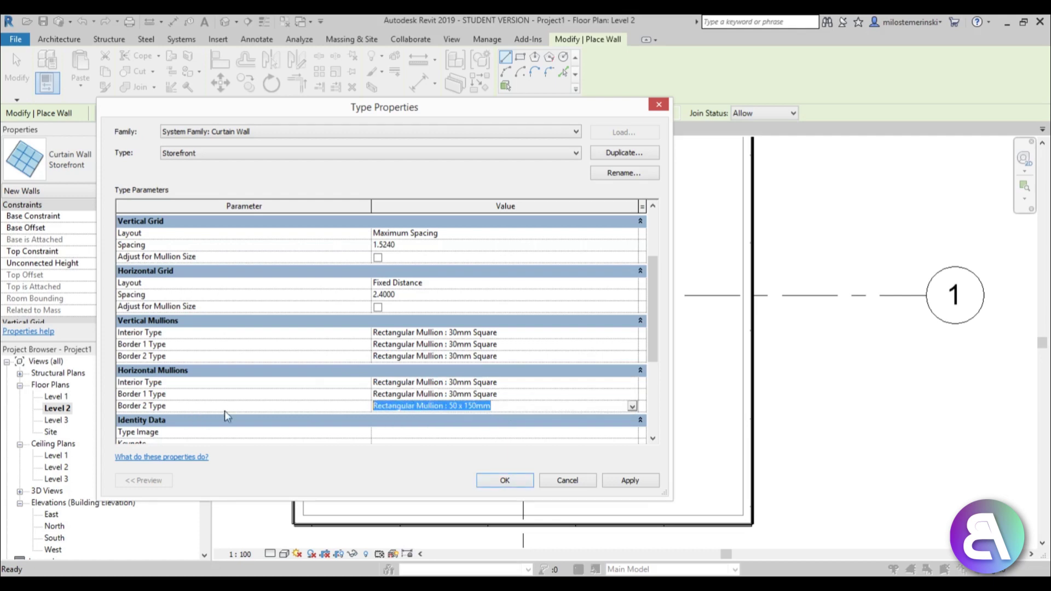
text(Rectangular Mullion : 30mm Square)
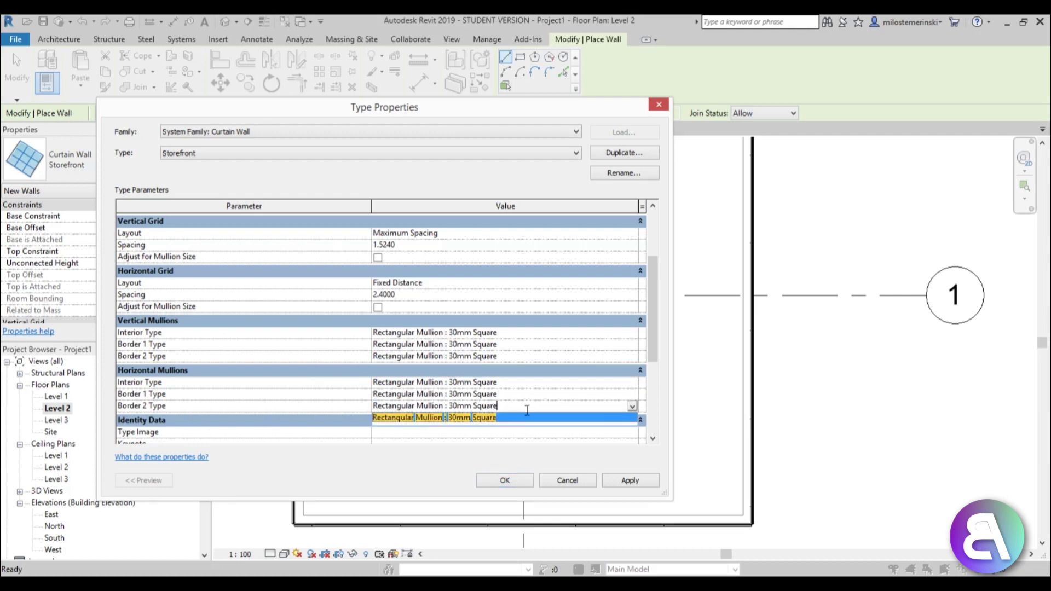
click(651, 484)
click(517, 485)
Set Vertical Grid Spacing to 0.8 and draw a 1.4-radius circular wall at the grid crossing.
scroll(505, 394, down, 4)
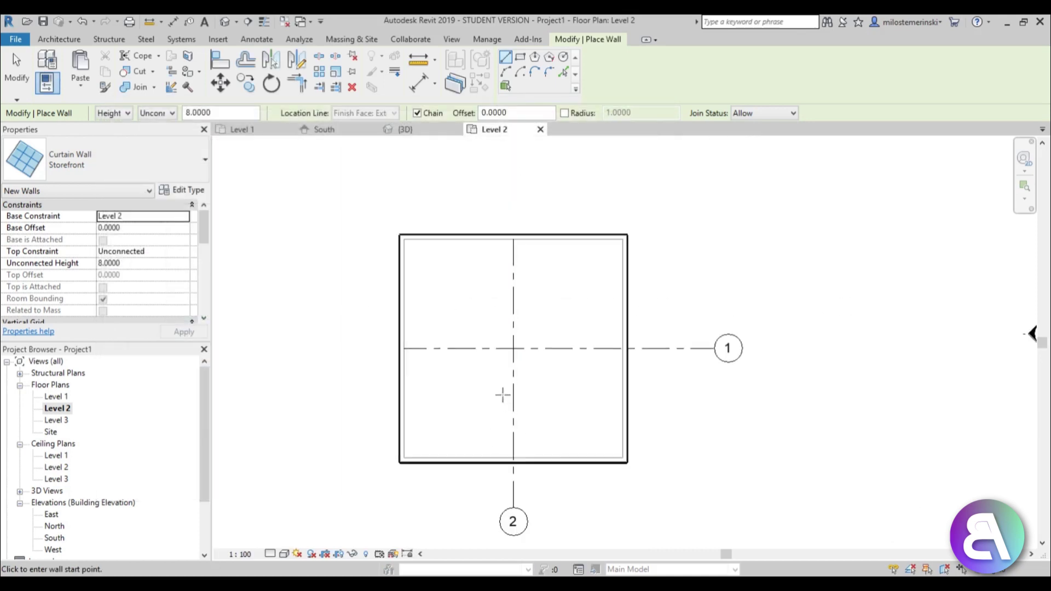
scroll(553, 331, up, 3)
scroll(450, 317, down, 2)
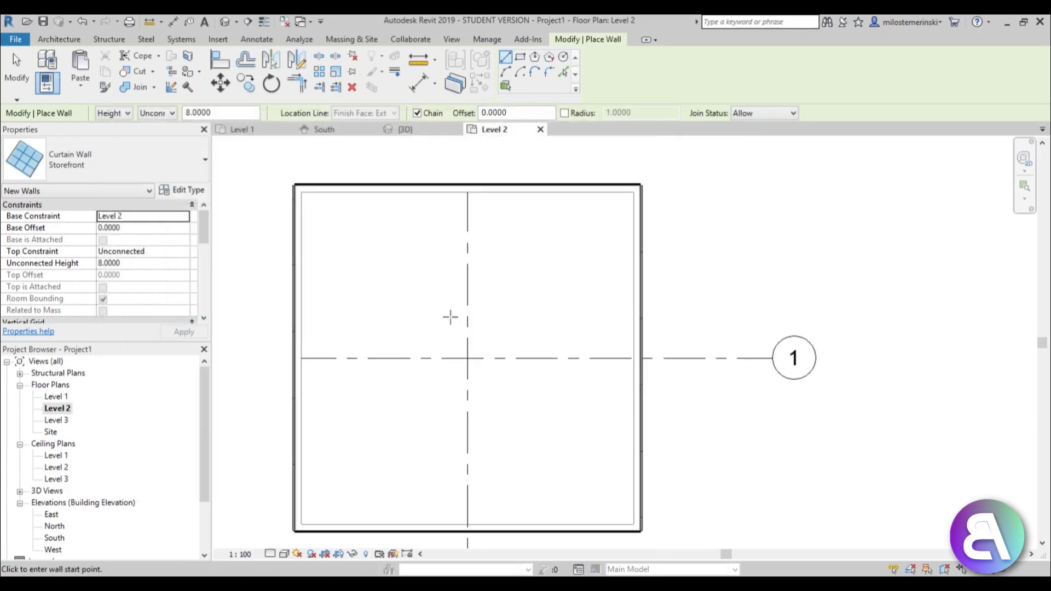
click(561, 58)
scroll(452, 306, up, 2)
click(181, 189)
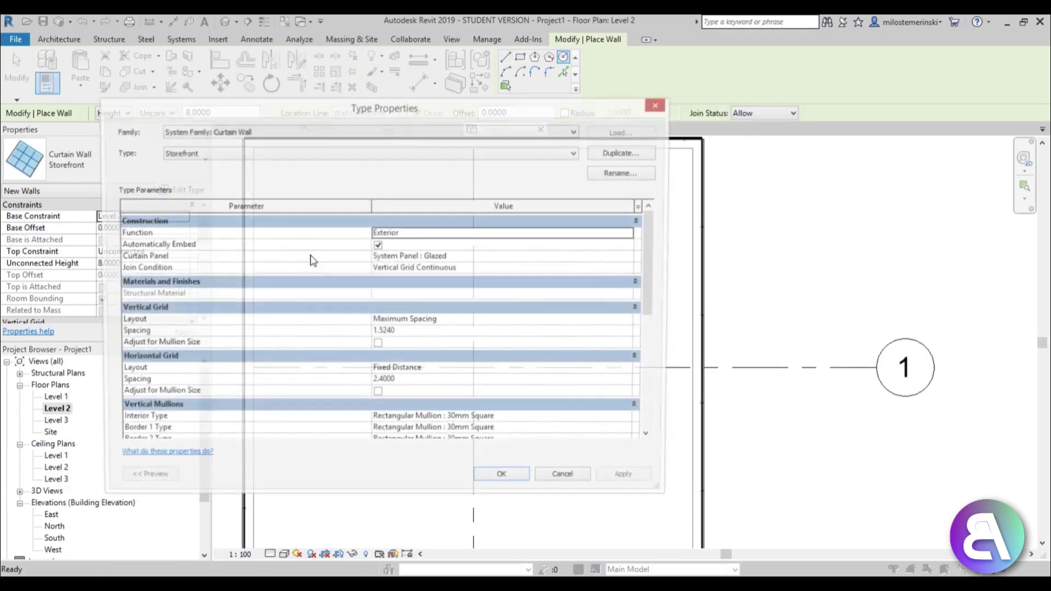
click(425, 332)
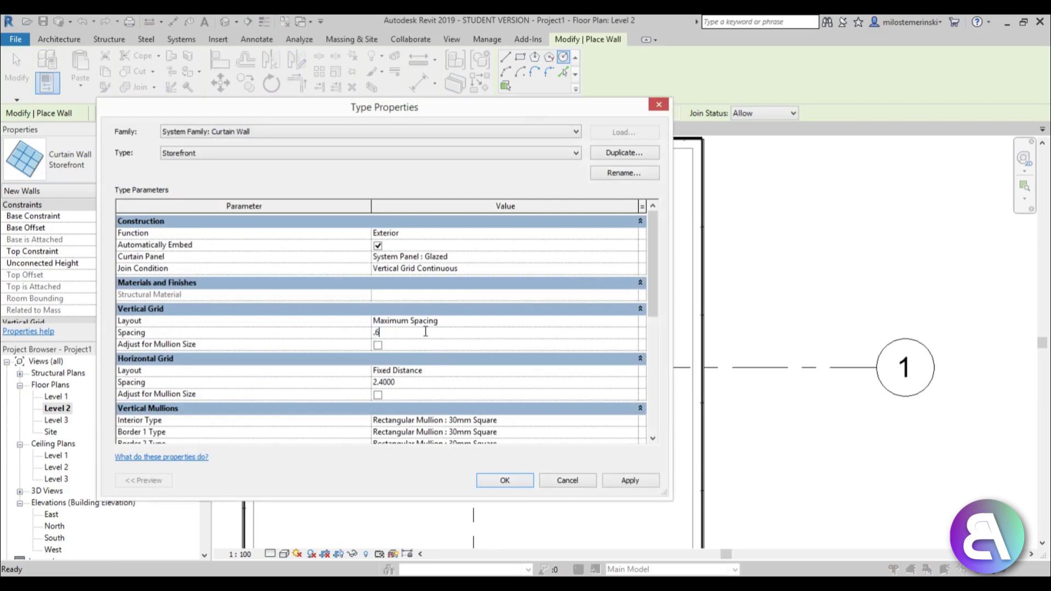
text(.8)
key(Return)
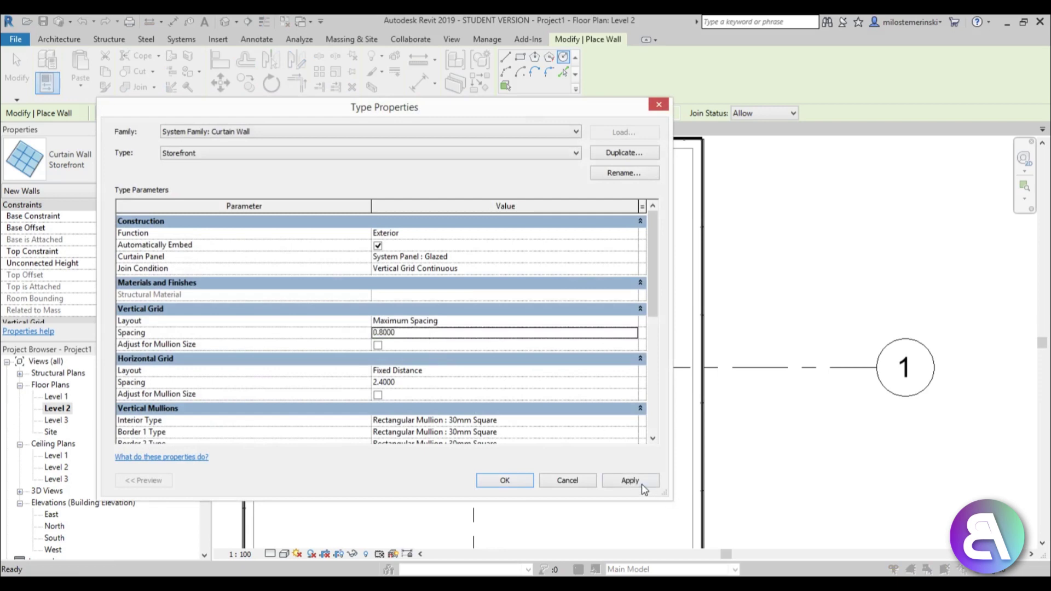
click(504, 480)
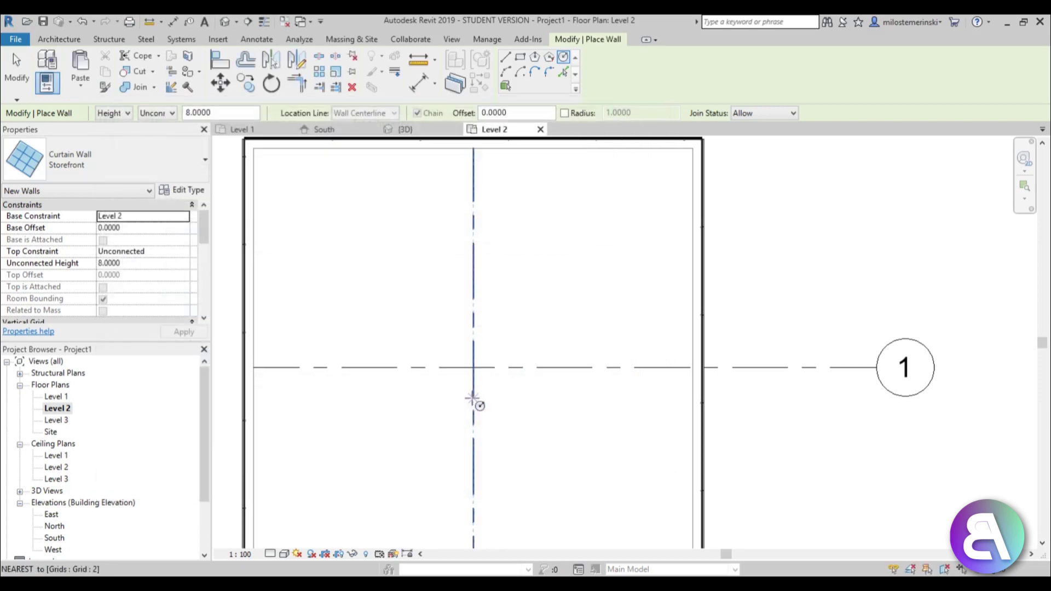
click(529, 395)
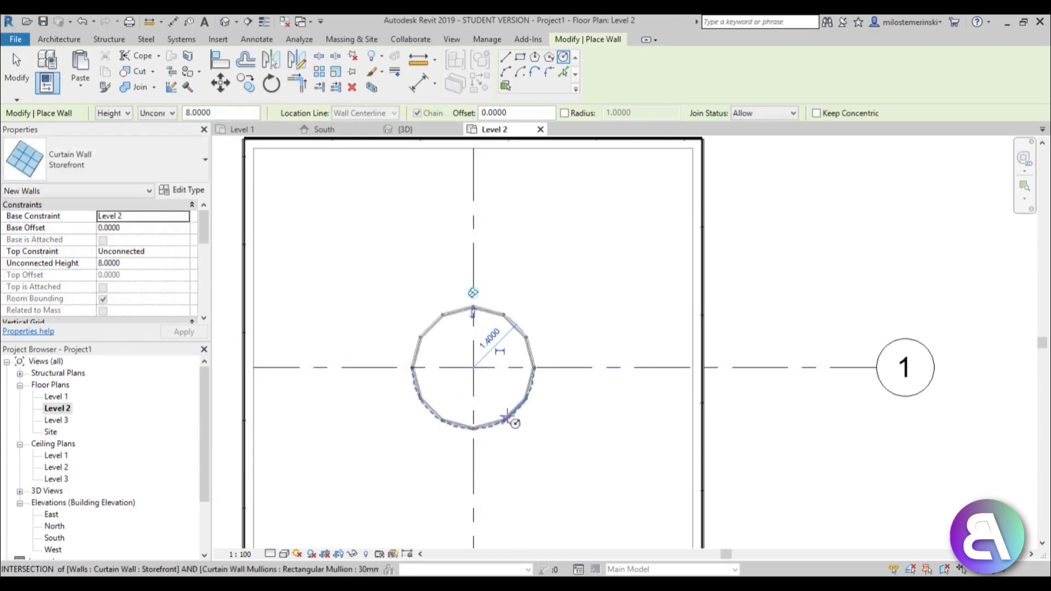
key(Escape)
key(Escape)
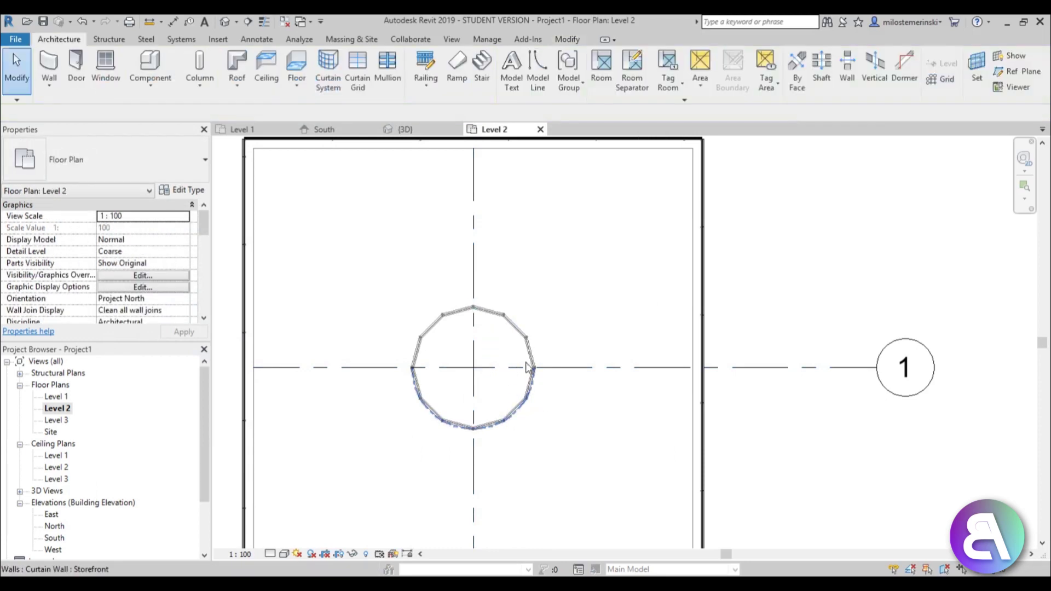
In the 3D view, move the circular curtain wall's base level to Level 1.
click(222, 25)
shift+middle_drag(631, 356, 623, 326)
scroll(565, 379, up, 1)
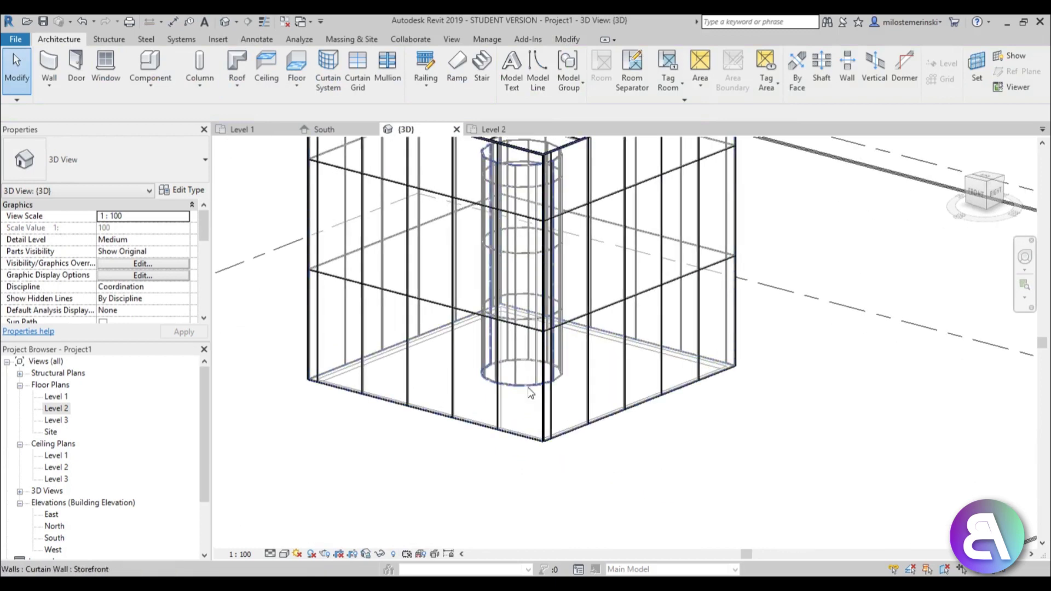
click(529, 392)
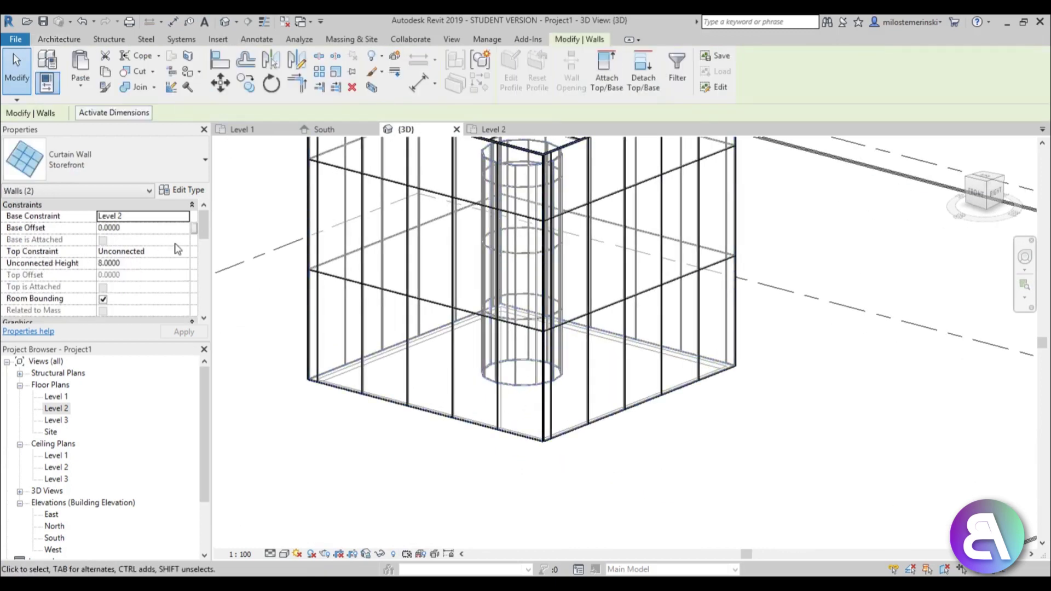
click(183, 221)
click(130, 228)
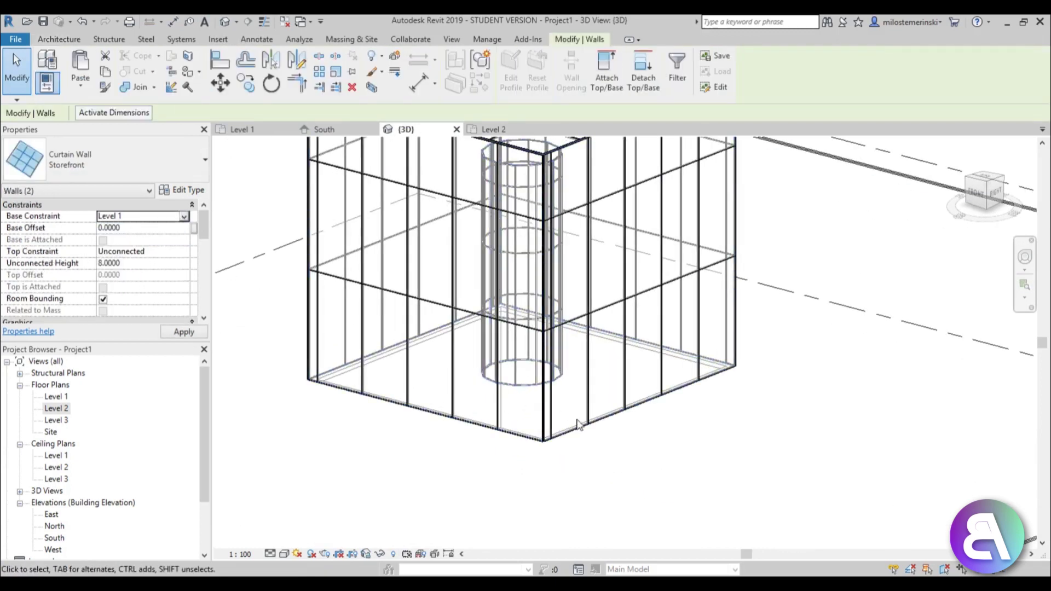
Orbit and zoom to view the cube and cylinder from an elevated corner.
shift+middle_drag(514, 444, 569, 345)
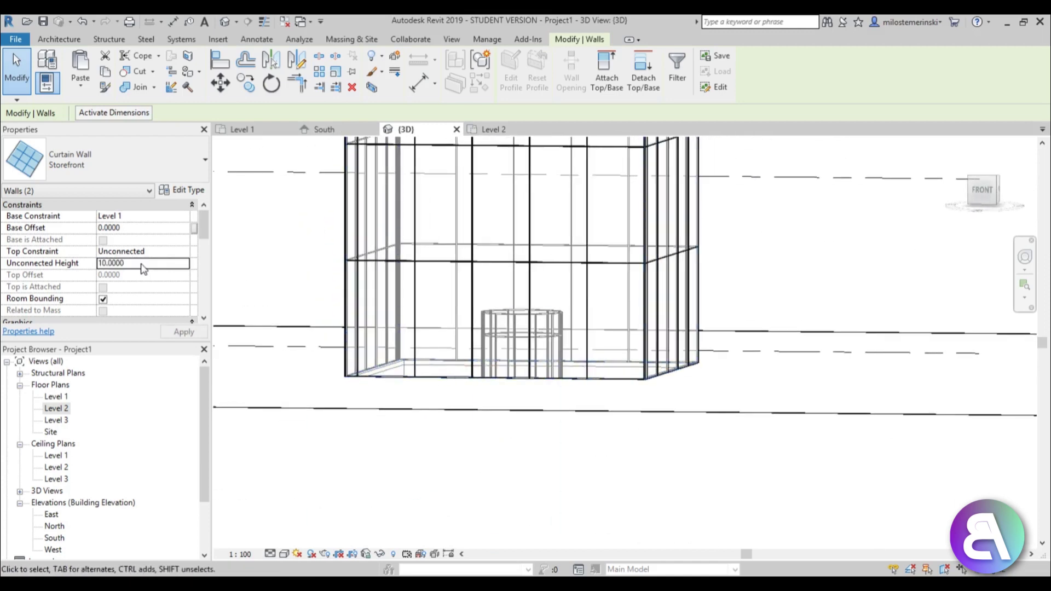
shift+middle_drag(567, 326, 743, 435)
click(743, 435)
shift+middle_drag(570, 433, 517, 511)
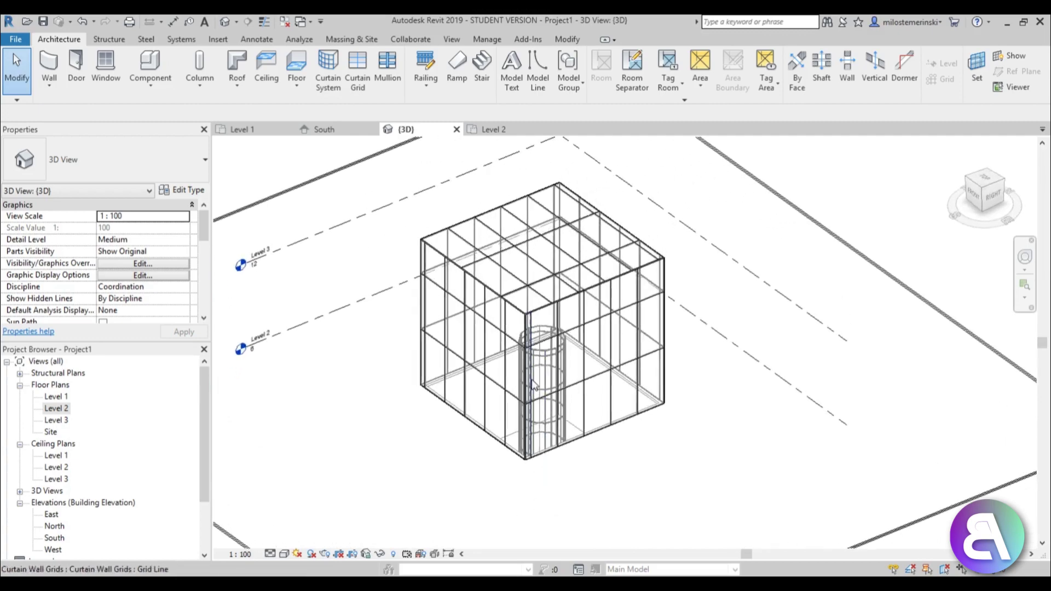
scroll(467, 199, up, 5)
shift+middle_drag(534, 241, 548, 320)
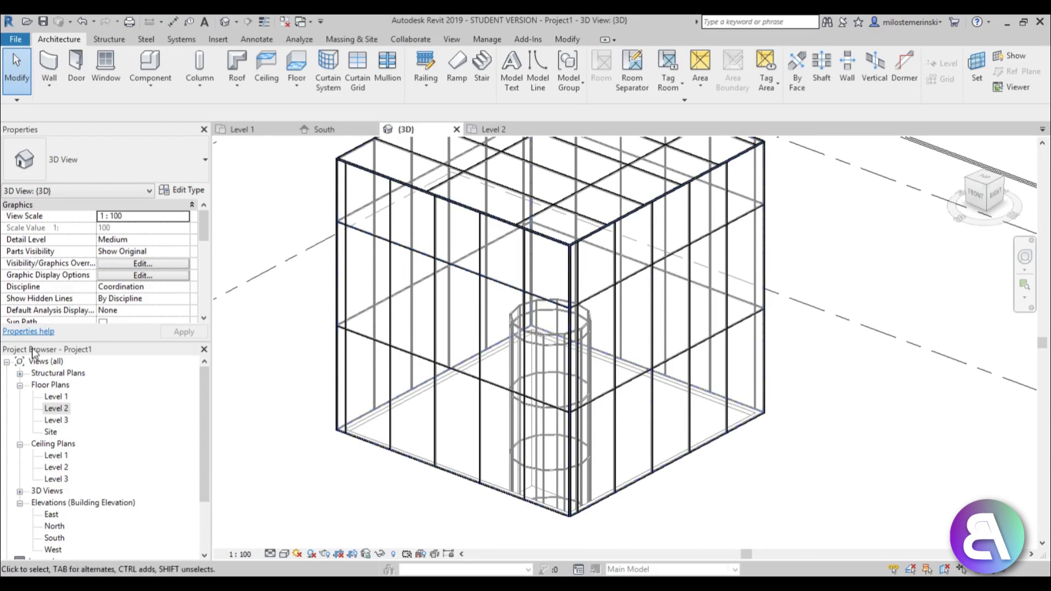
Create a Model In-Place family in the Generic Models category named Generic Models 1.
click(150, 80)
click(160, 142)
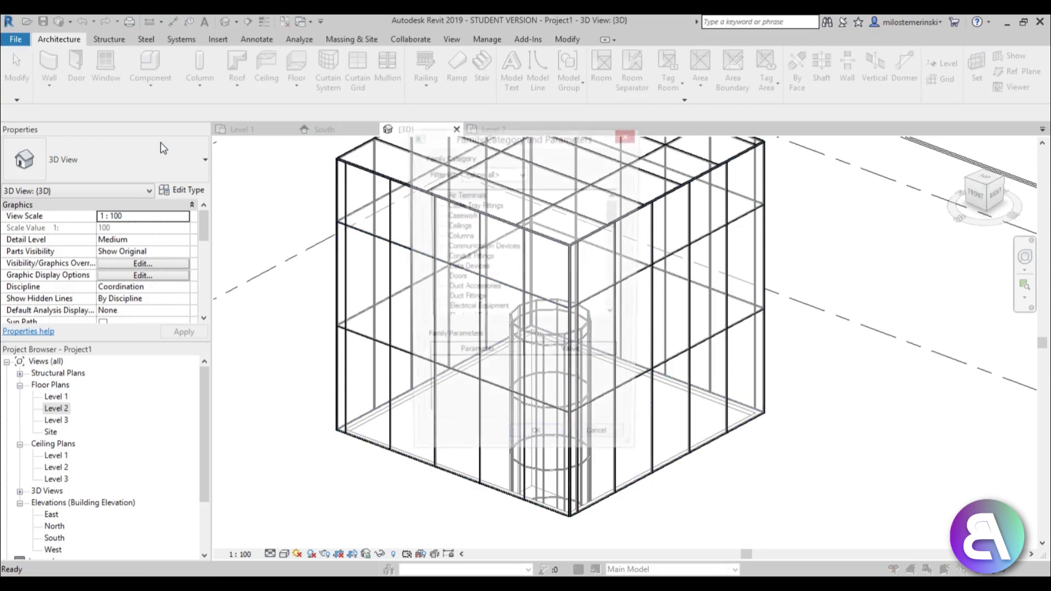
drag(616, 227, 617, 251)
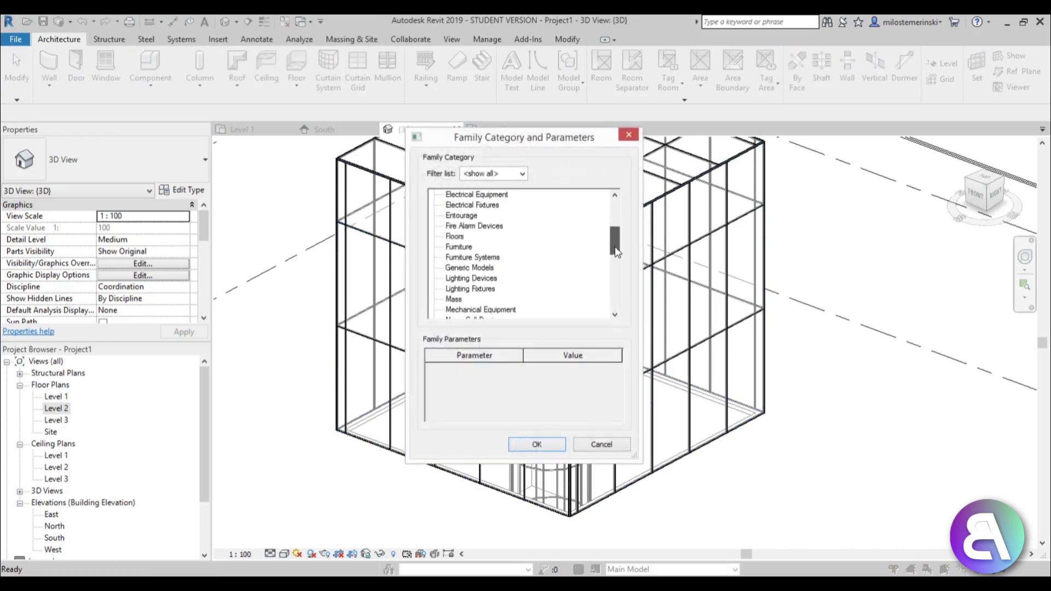
double_click(470, 268)
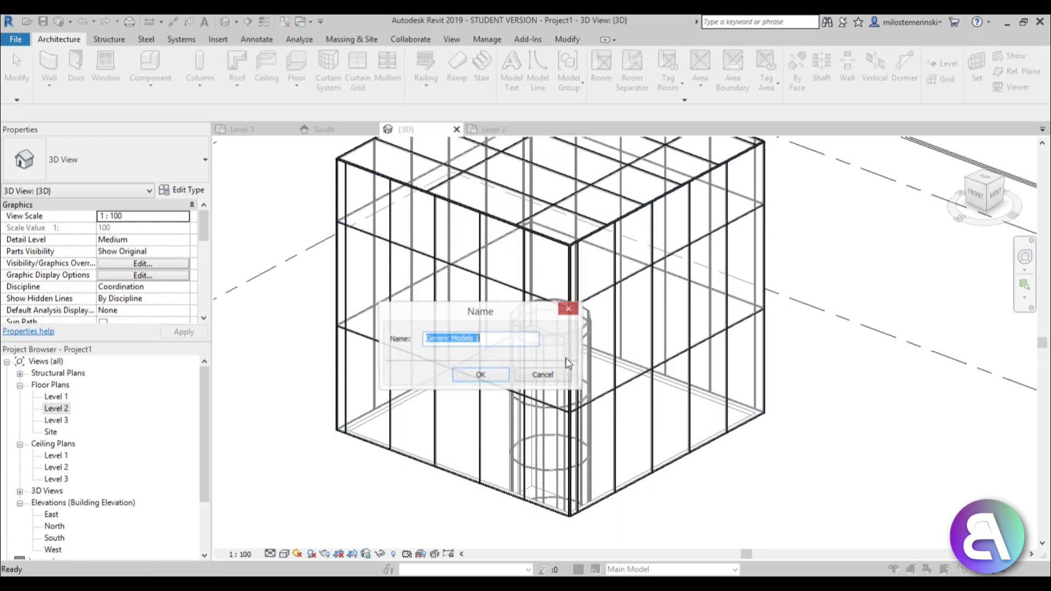
click(481, 378)
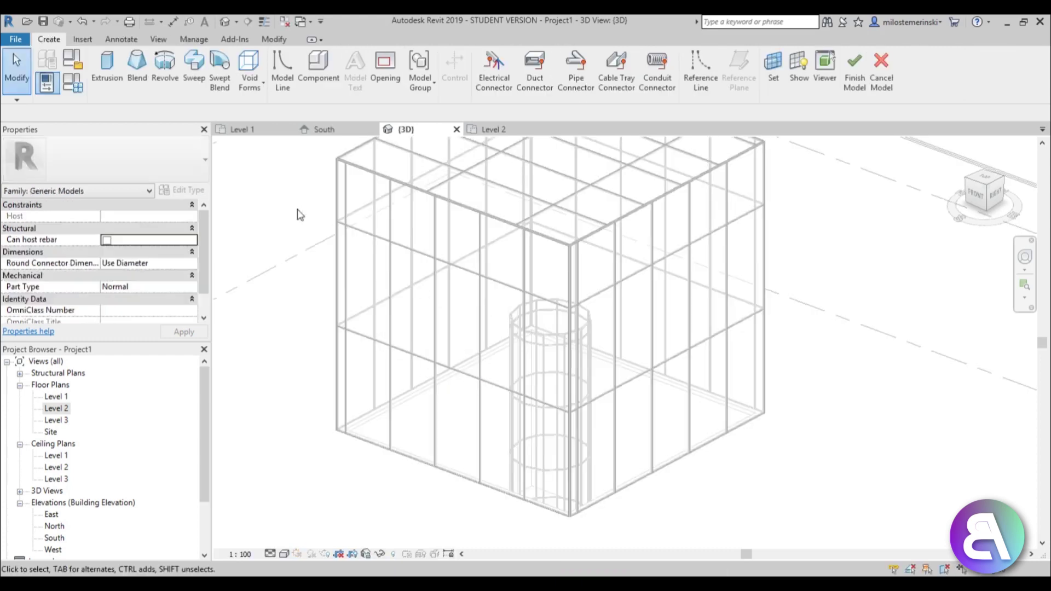
On the Level 1 plan, draw a horizontal reference plane through the cube's centre.
double_click(56, 396)
scroll(412, 319, up, 2)
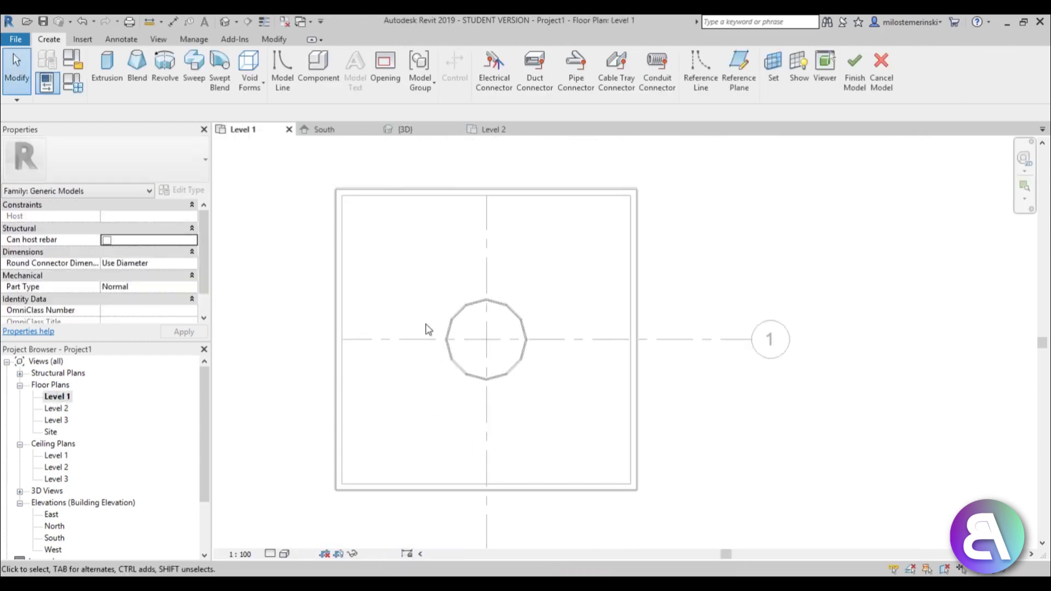
click(749, 88)
click(723, 339)
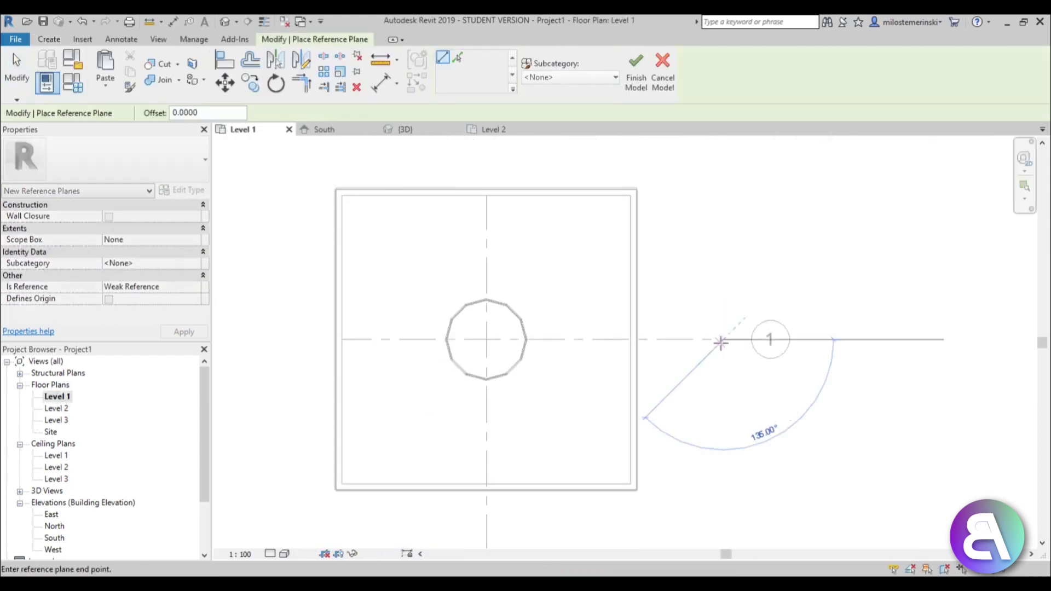
click(235, 339)
scroll(771, 345, down, 2)
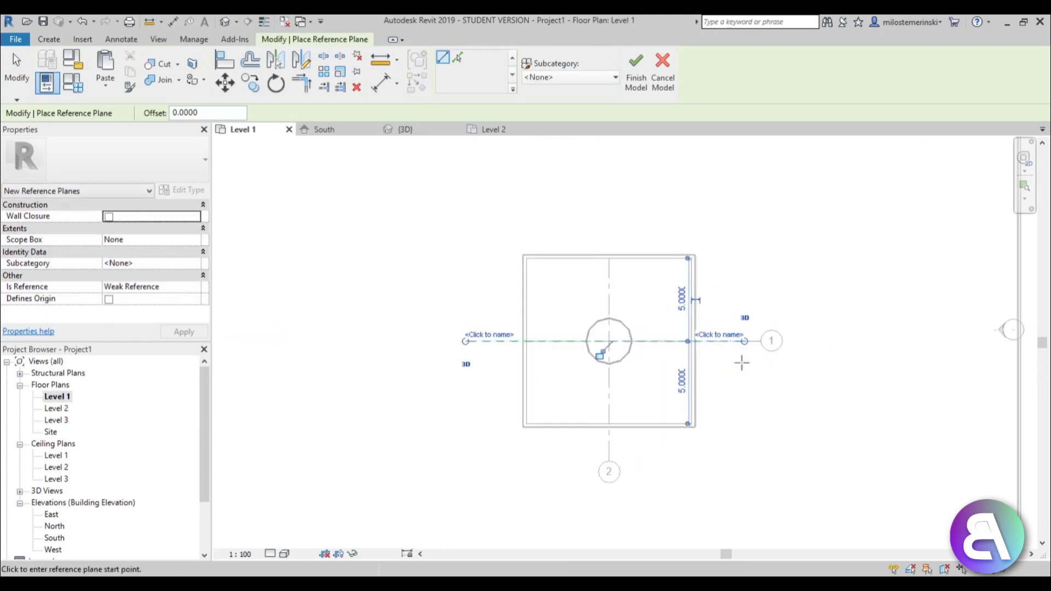
key(Escape)
scroll(730, 344, up, 2)
Extend the reference plane's right end and name it 1.
click(718, 338)
drag(754, 338, 826, 338)
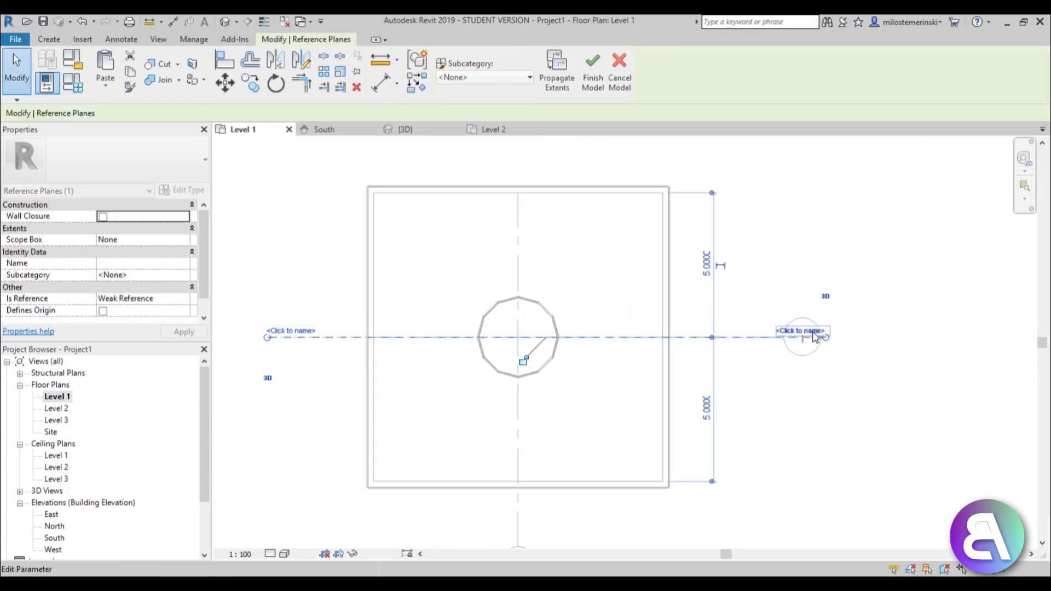
click(796, 330)
key(Return)
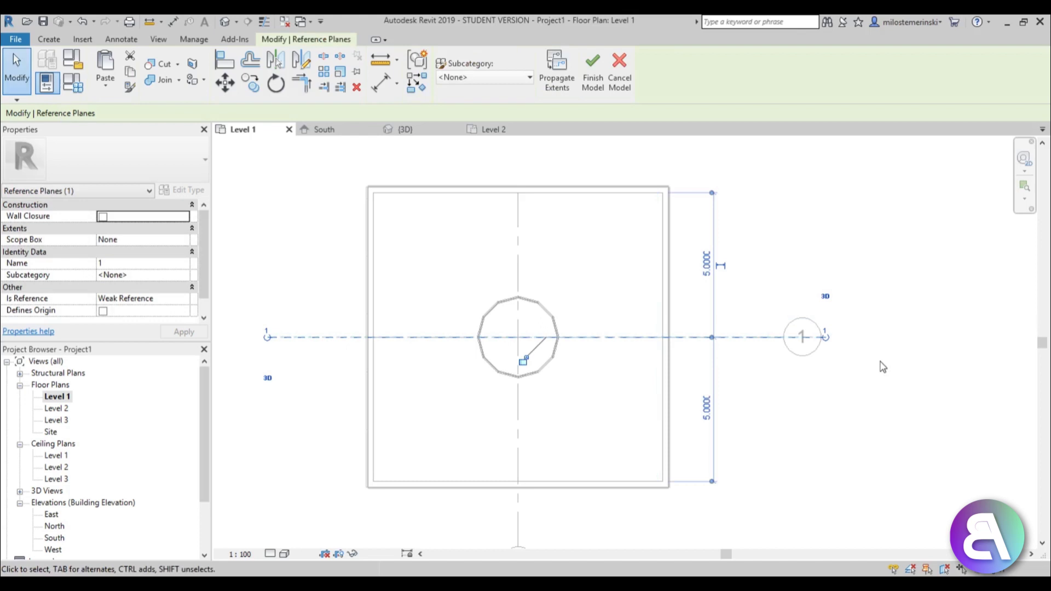
click(851, 378)
scroll(577, 328, down, 3)
scroll(539, 382, down, 1)
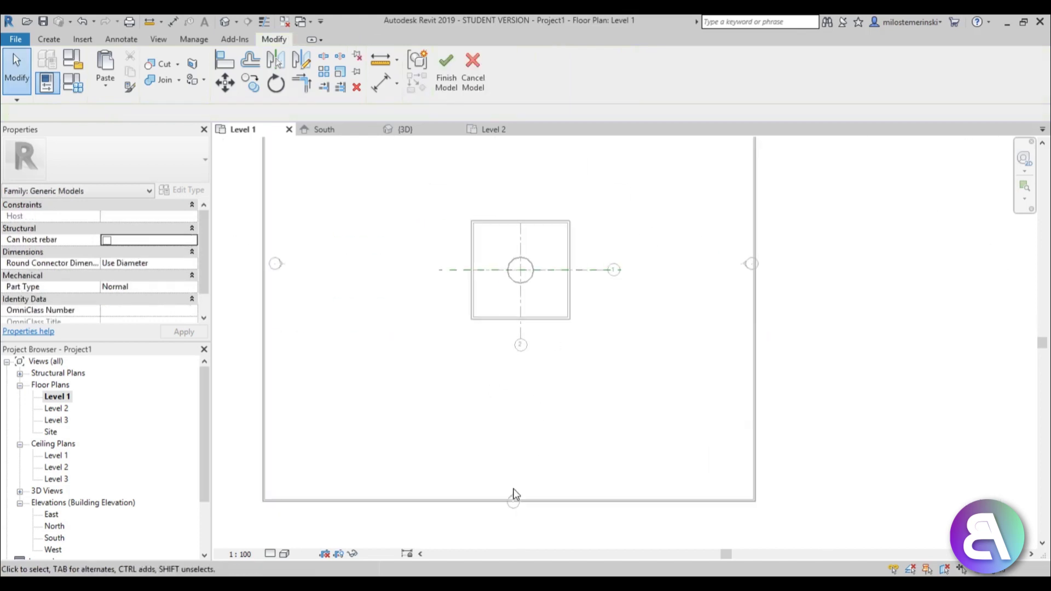
Open the South elevation and set its visual style to Wireframe.
double_click(54, 537)
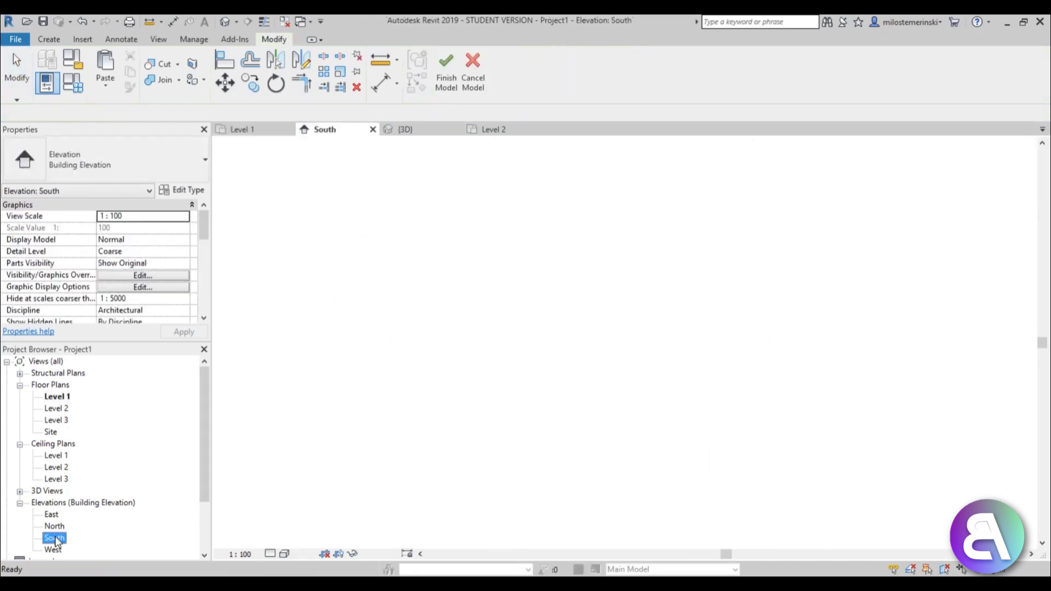
scroll(518, 336, up, 5)
scroll(495, 410, down, 2)
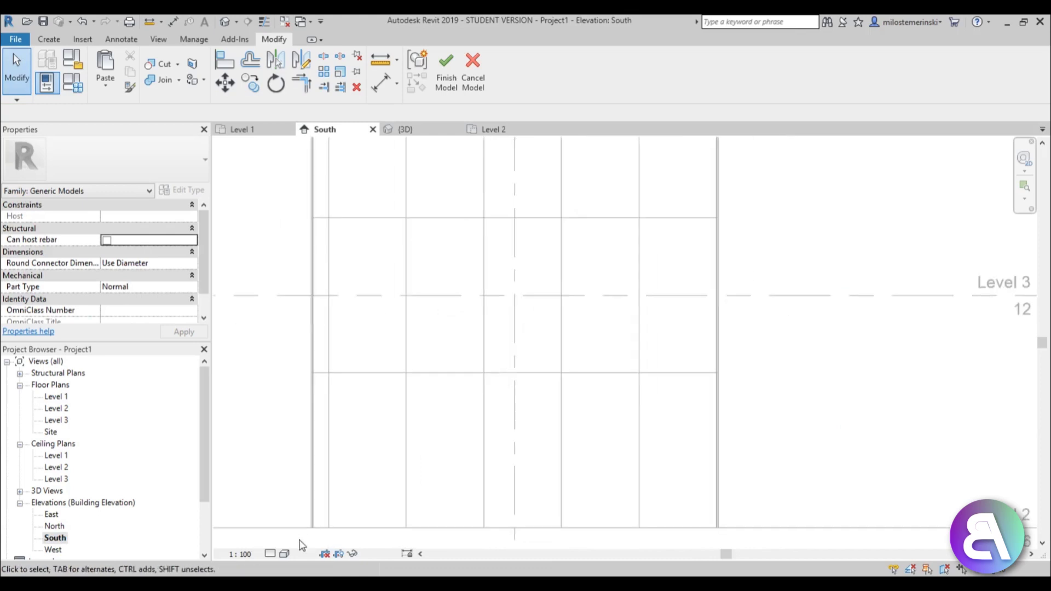
click(285, 554)
click(307, 479)
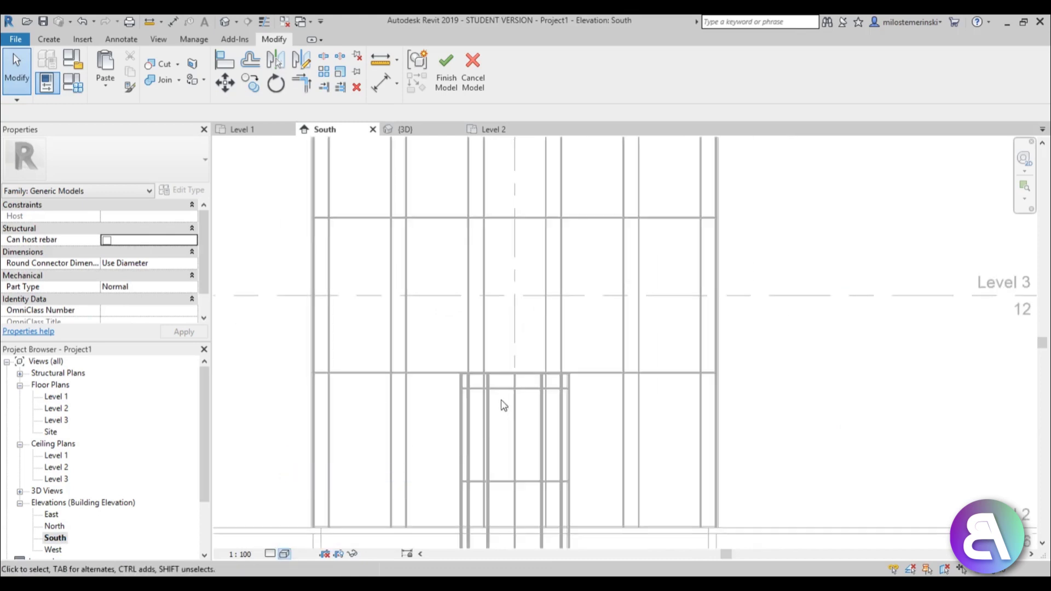
scroll(519, 378, down, 3)
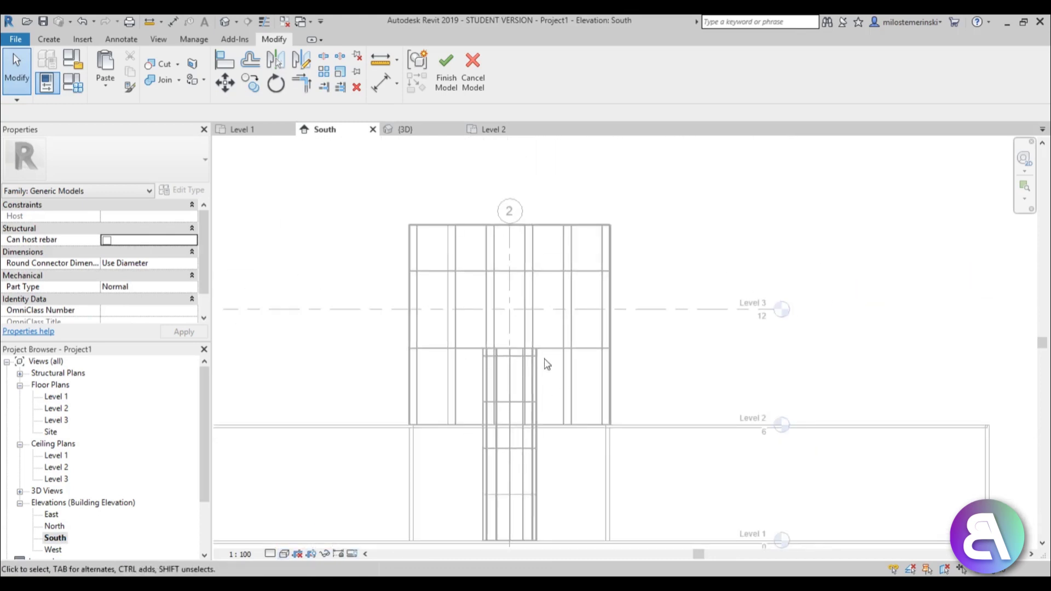
scroll(519, 376, up, 2)
scroll(526, 336, down, 1)
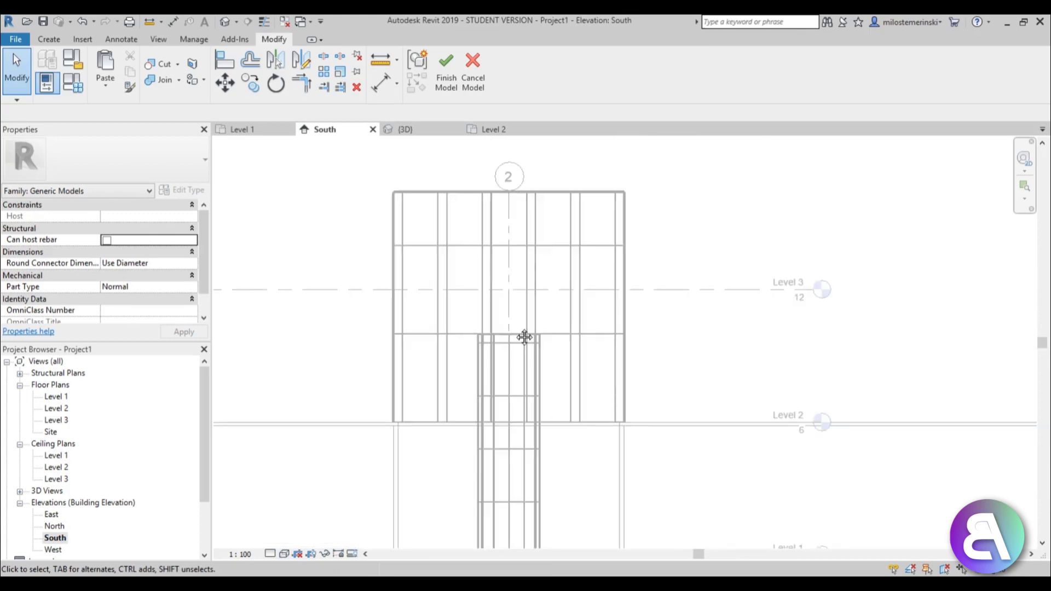
scroll(508, 346, up, 3)
click(59, 40)
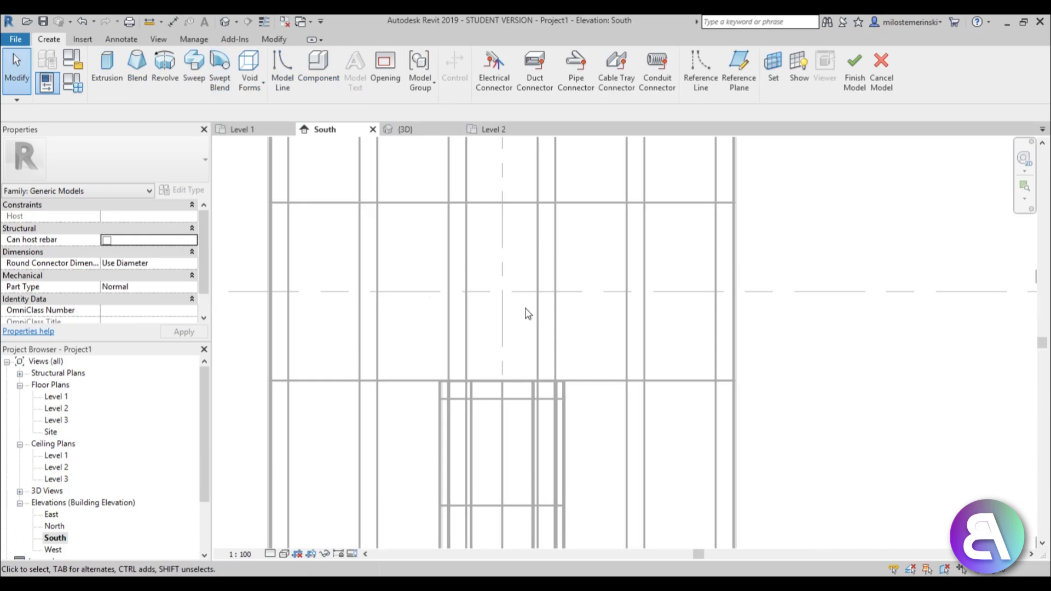
middle_drag(497, 273, 504, 284)
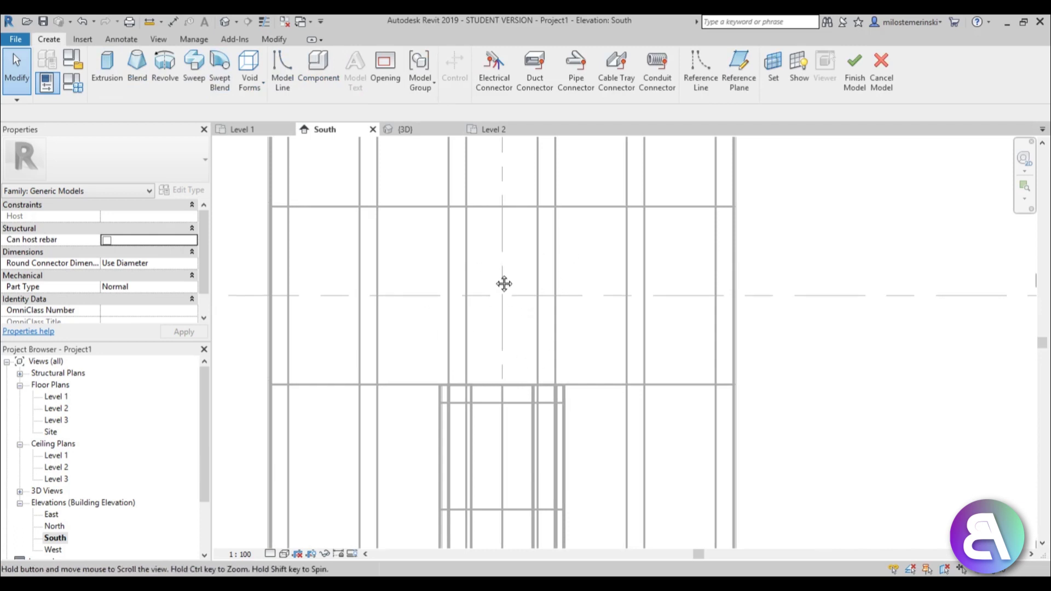
Import the Desktop image apple-logo_318-40184 and place it on the South elevation.
click(83, 41)
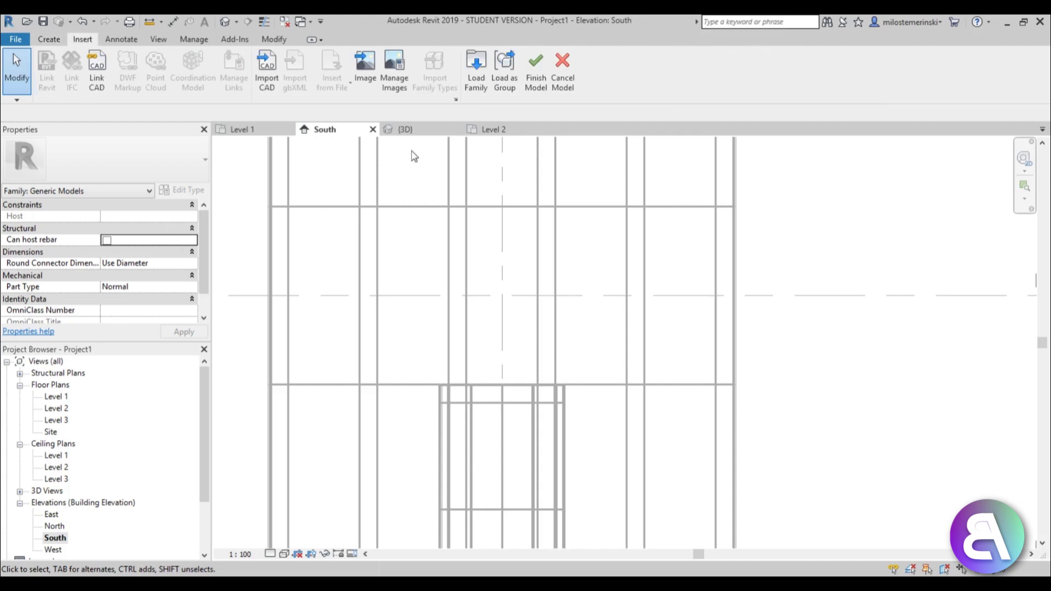
click(362, 82)
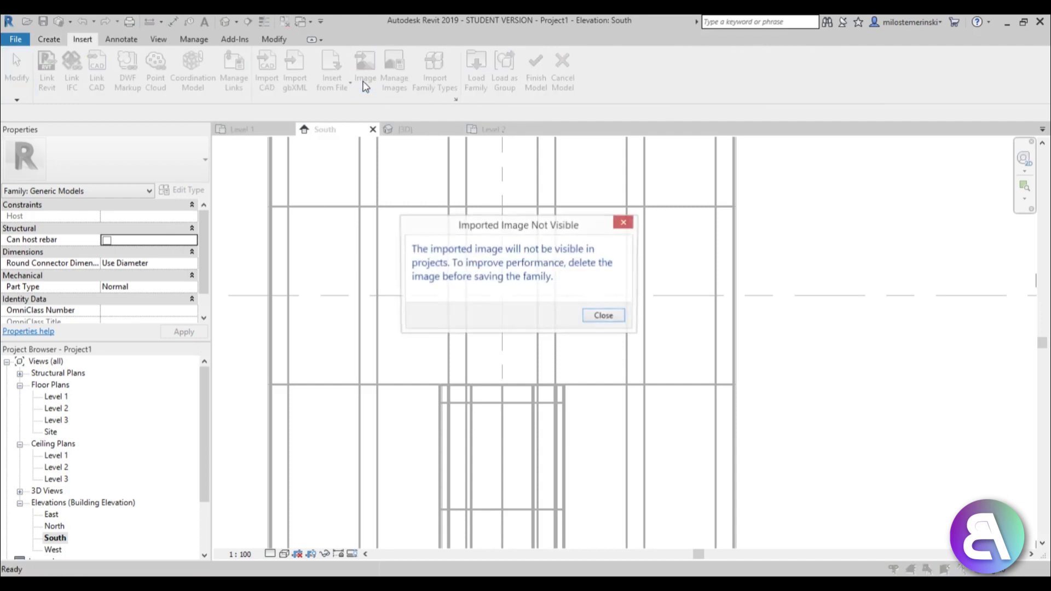
click(604, 317)
click(340, 407)
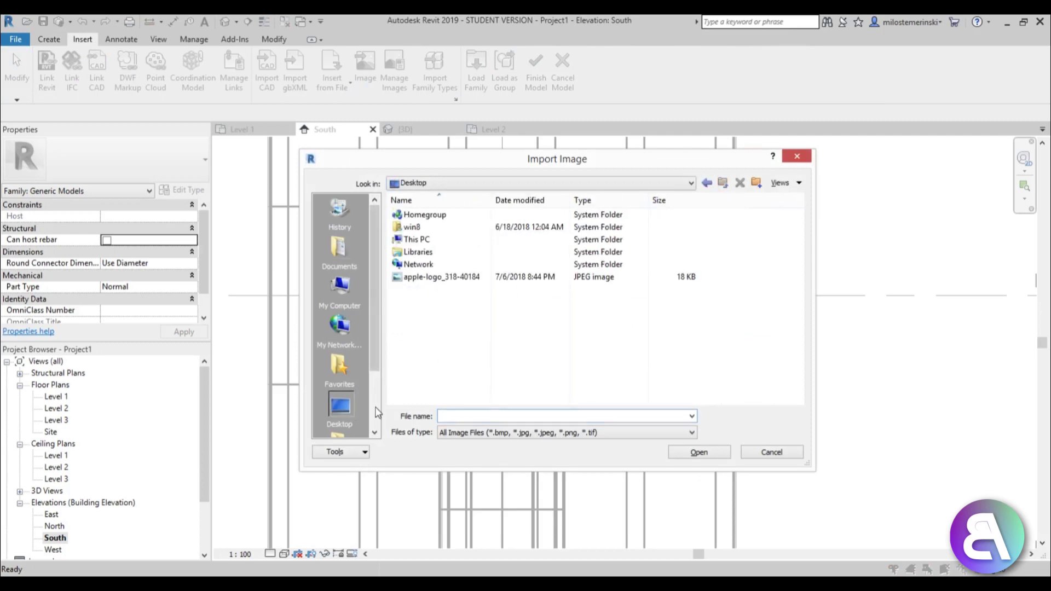
click(417, 277)
double_click(426, 282)
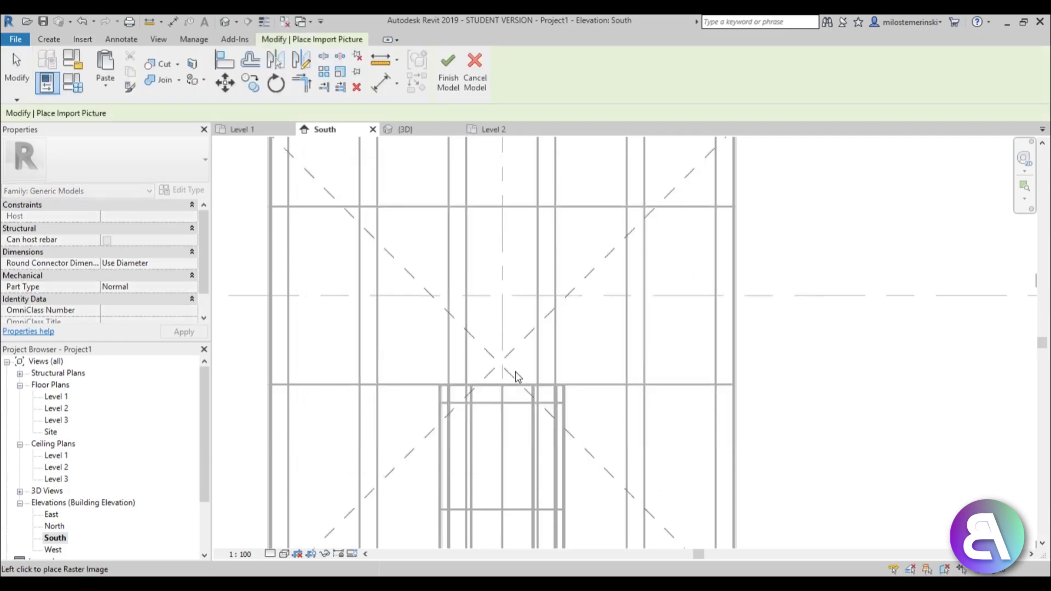
click(502, 302)
Resize the logo proportionally to width 3.3841 and centre it on grid 2 at Level 3.
scroll(505, 317, down, 5)
scroll(508, 332, down, 2)
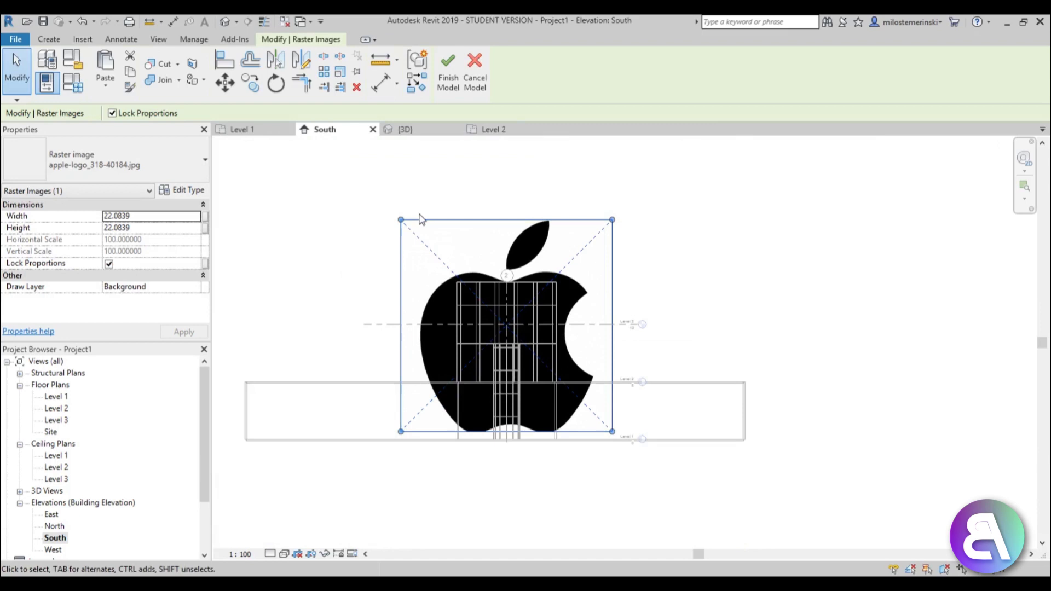
drag(402, 220, 484, 283)
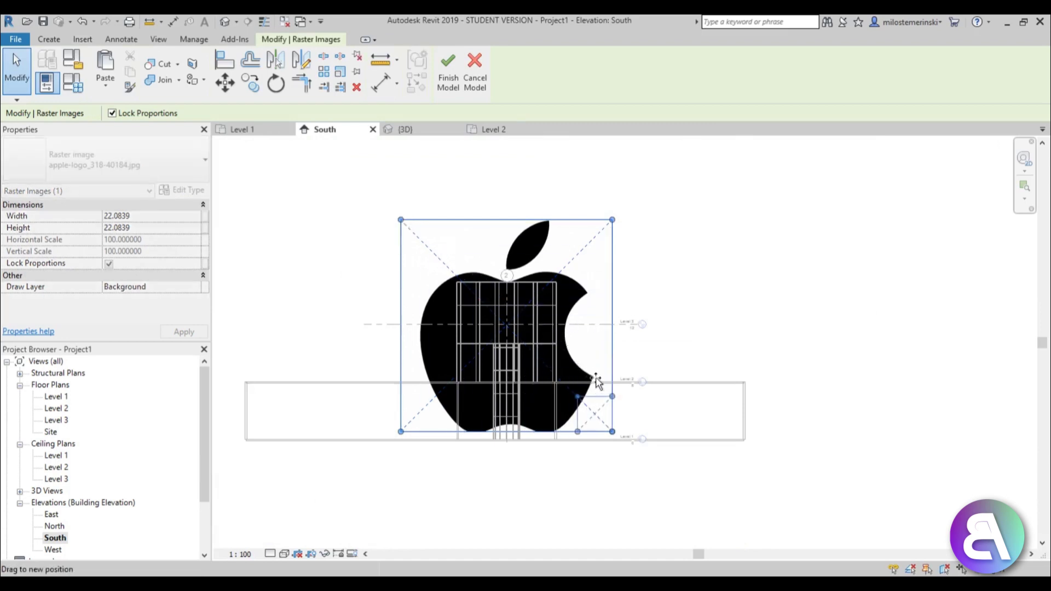
drag(596, 382, 512, 329)
scroll(513, 329, up, 6)
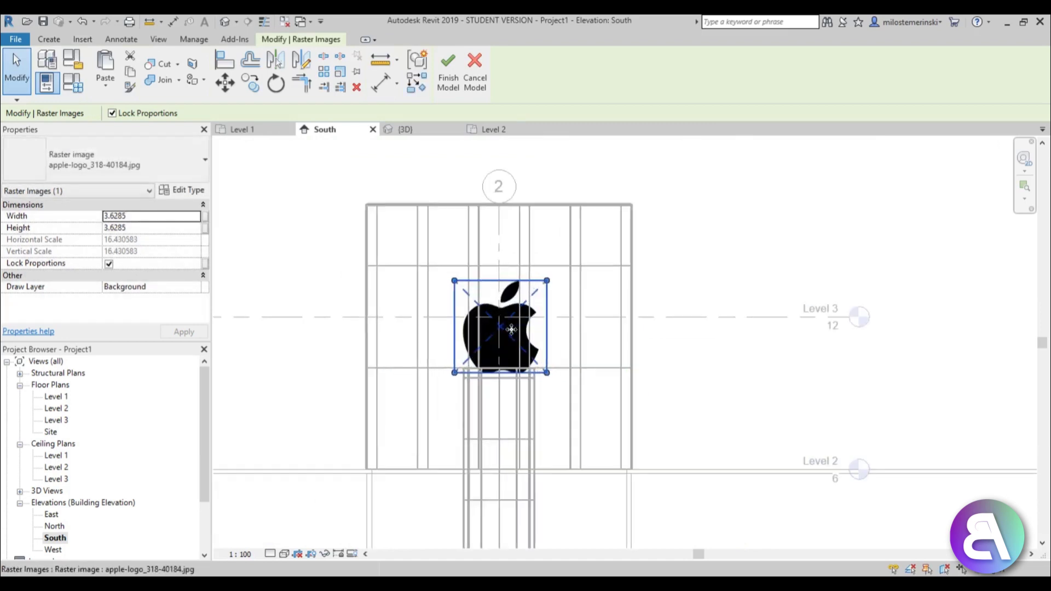
drag(383, 221, 397, 235)
drag(514, 363, 499, 326)
Deselect the logo and pan and zoom to frame it on the facade.
scroll(536, 356, down, 3)
scroll(492, 317, up, 4)
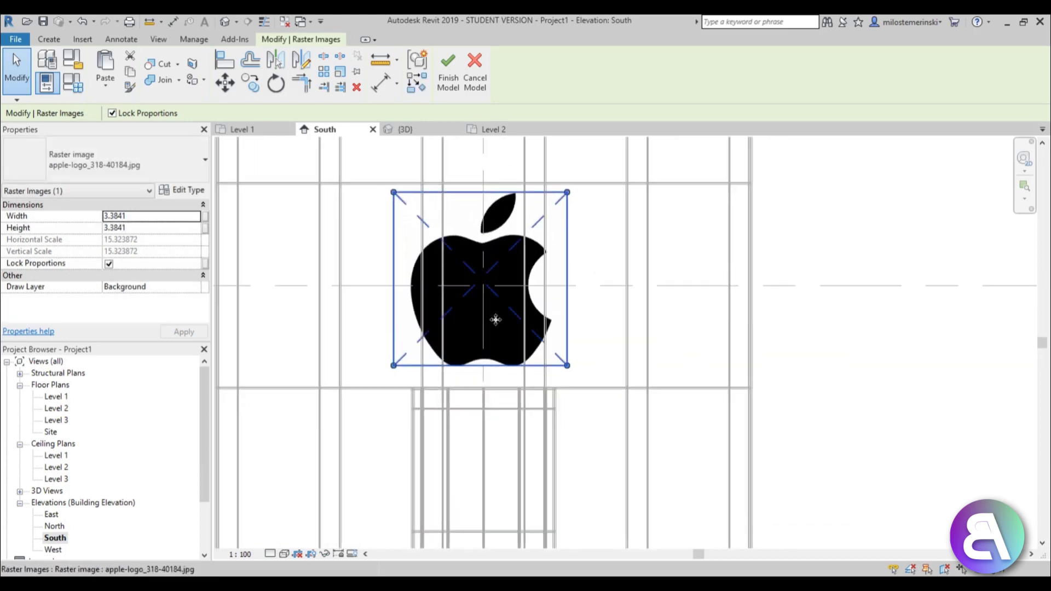
scroll(816, 347, down, 3)
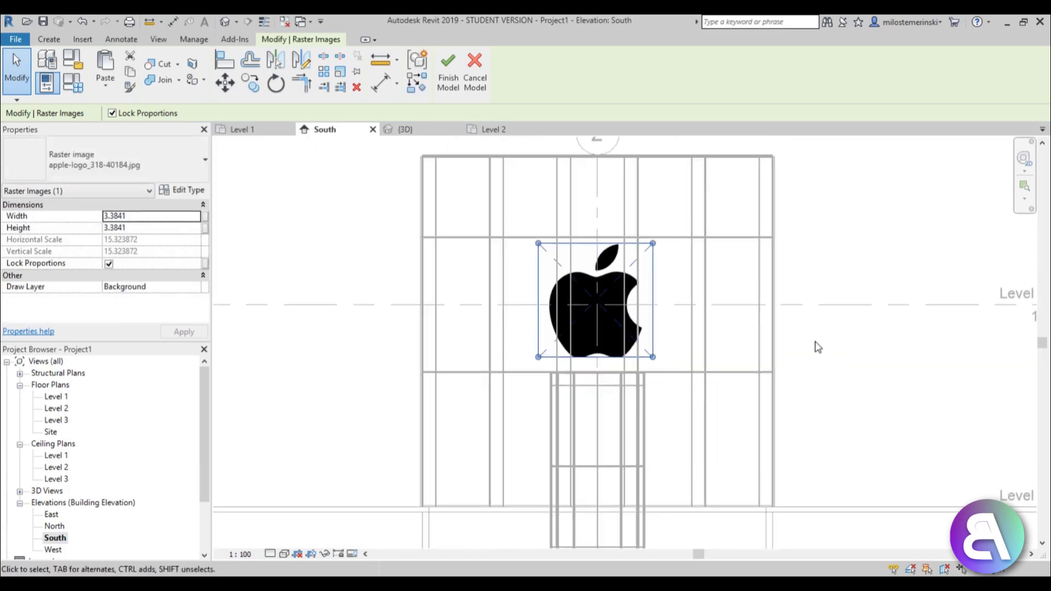
scroll(816, 347, up, 3)
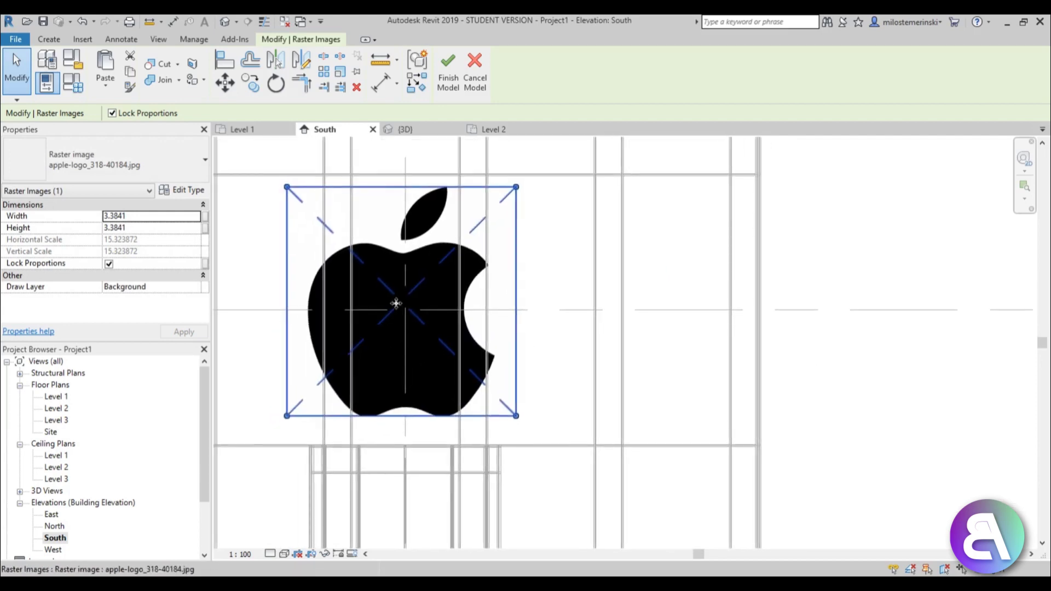
scroll(396, 303, up, 3)
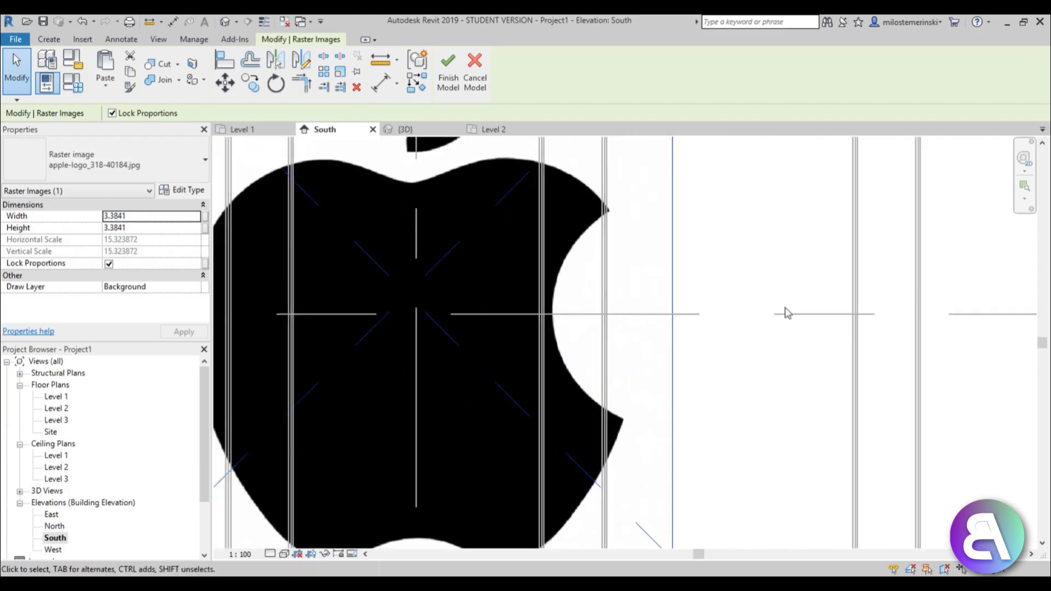
click(830, 296)
scroll(699, 298, down, 5)
middle_drag(599, 324, 534, 356)
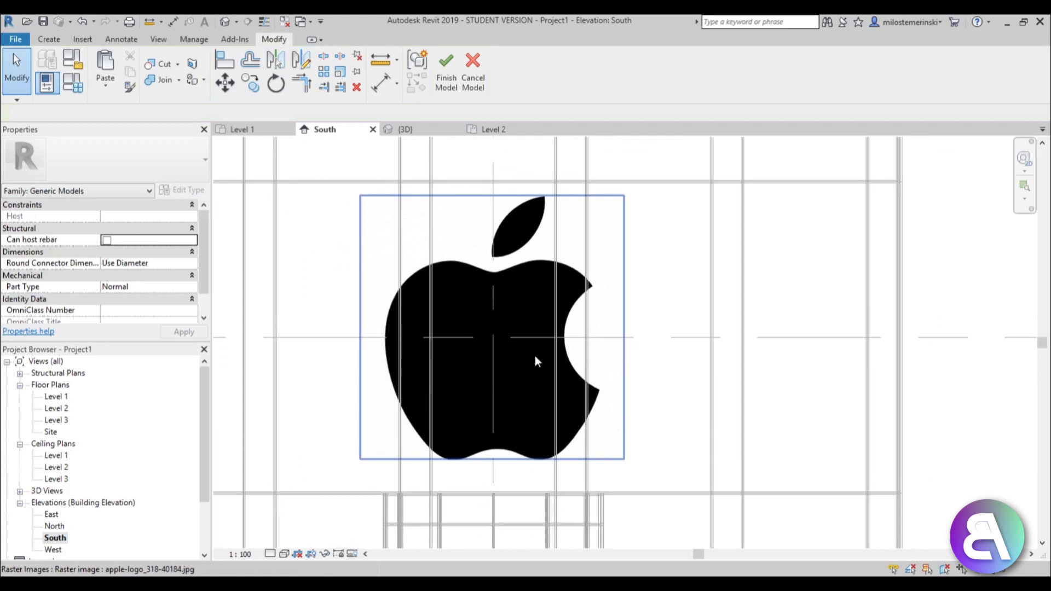
scroll(425, 384, up, 3)
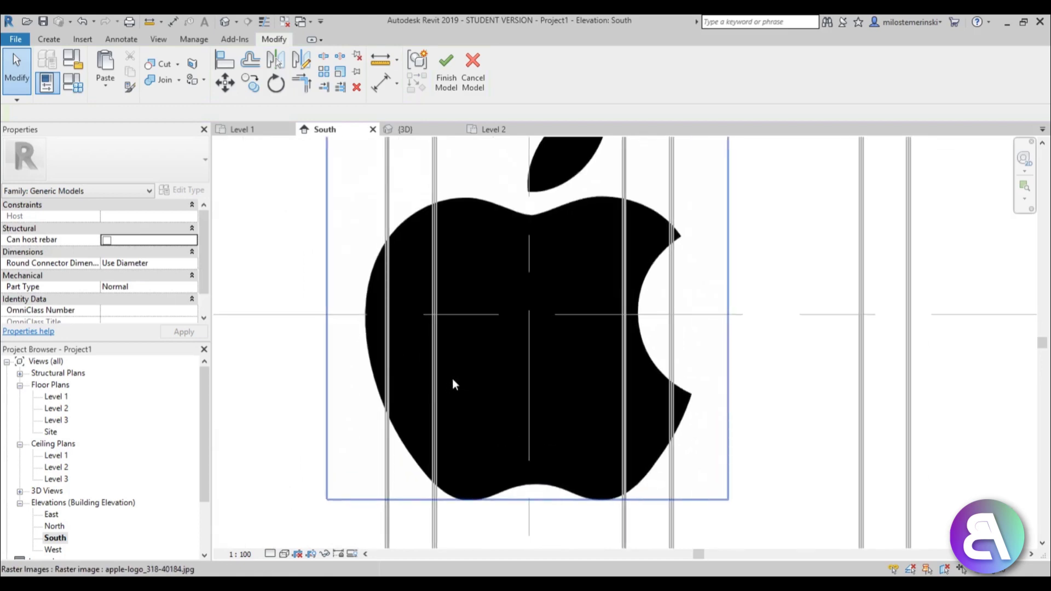
Start a new extrusion on the Reference Plane : 1 work plane.
click(49, 40)
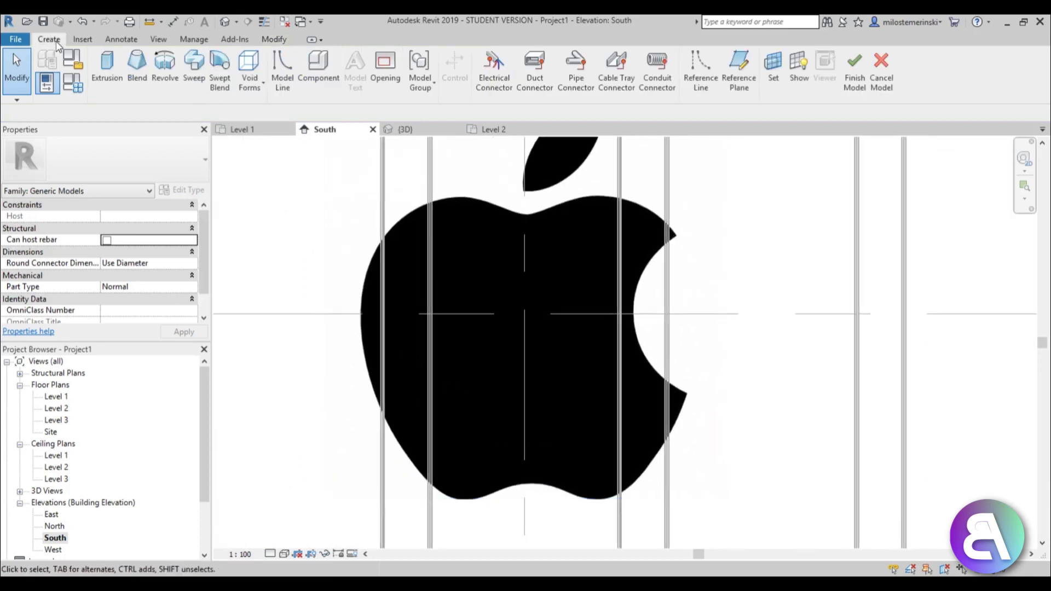
click(108, 69)
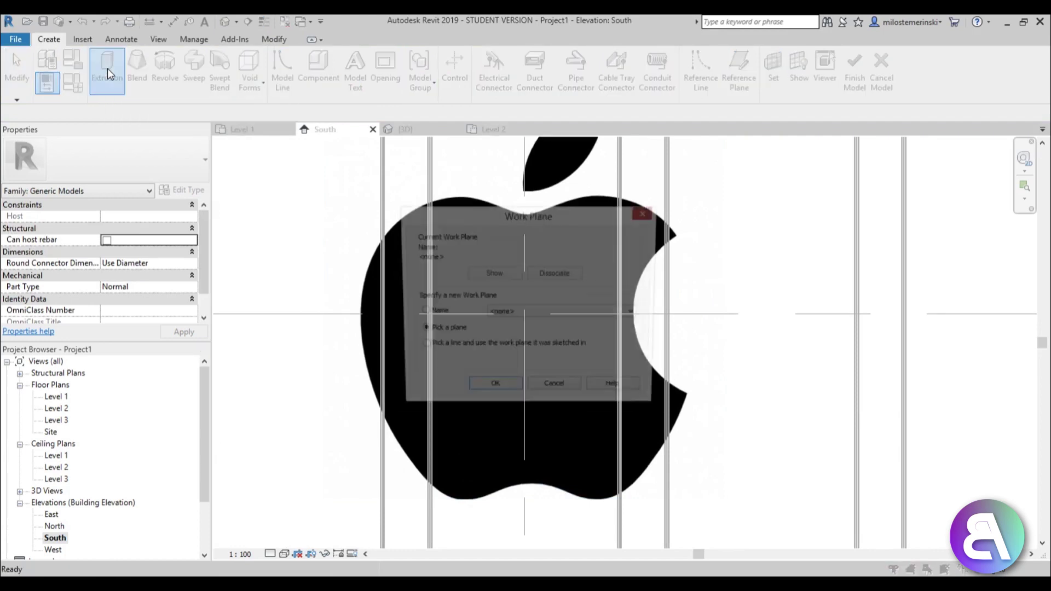
click(499, 314)
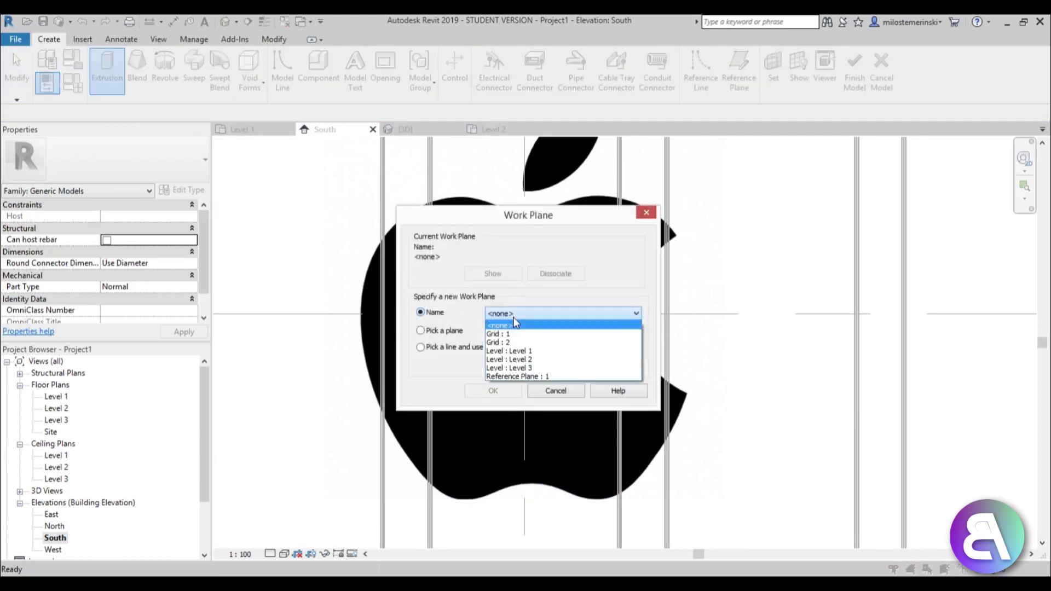
click(525, 371)
click(507, 389)
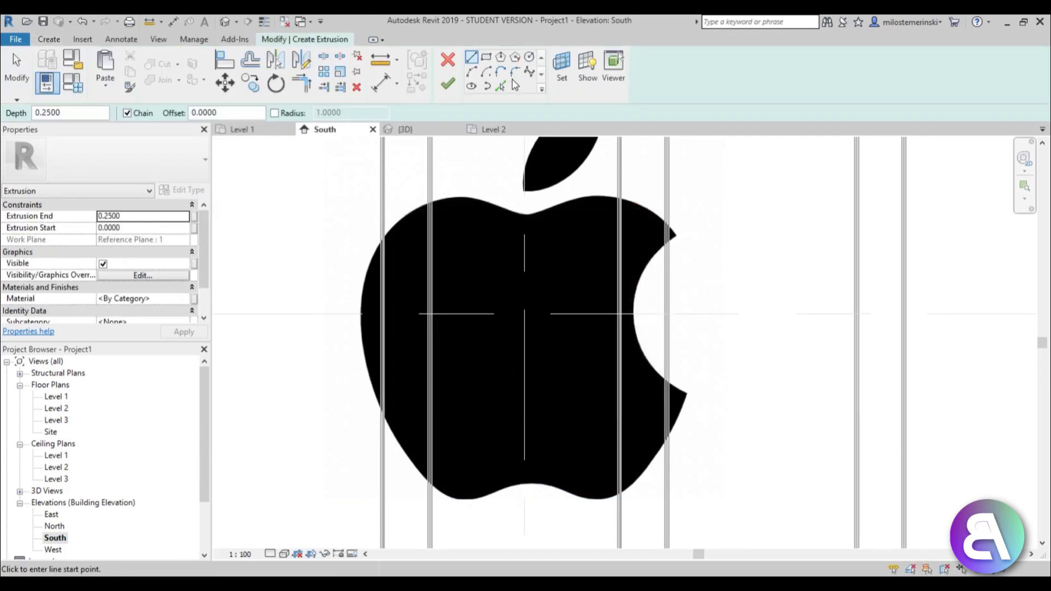
Trace the apple's bottom, left side and top dip with Start-End-Radius arcs.
click(471, 72)
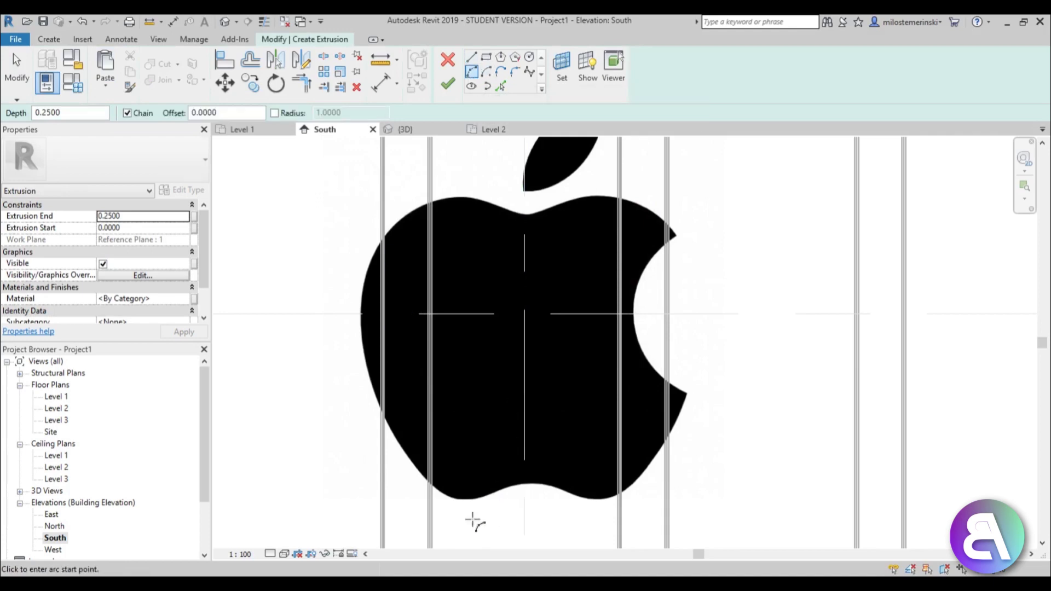
scroll(476, 508, up, 3)
click(515, 476)
scroll(462, 495, up, 2)
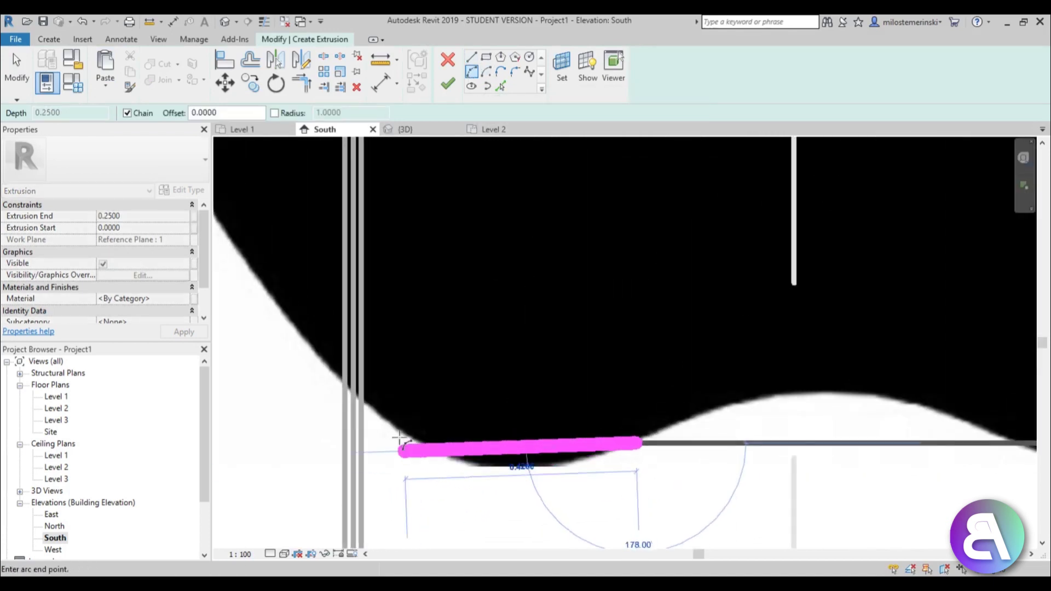
click(391, 428)
click(498, 471)
scroll(506, 482, down, 3)
middle_drag(535, 513, 578, 545)
scroll(578, 545, down, 1)
click(391, 285)
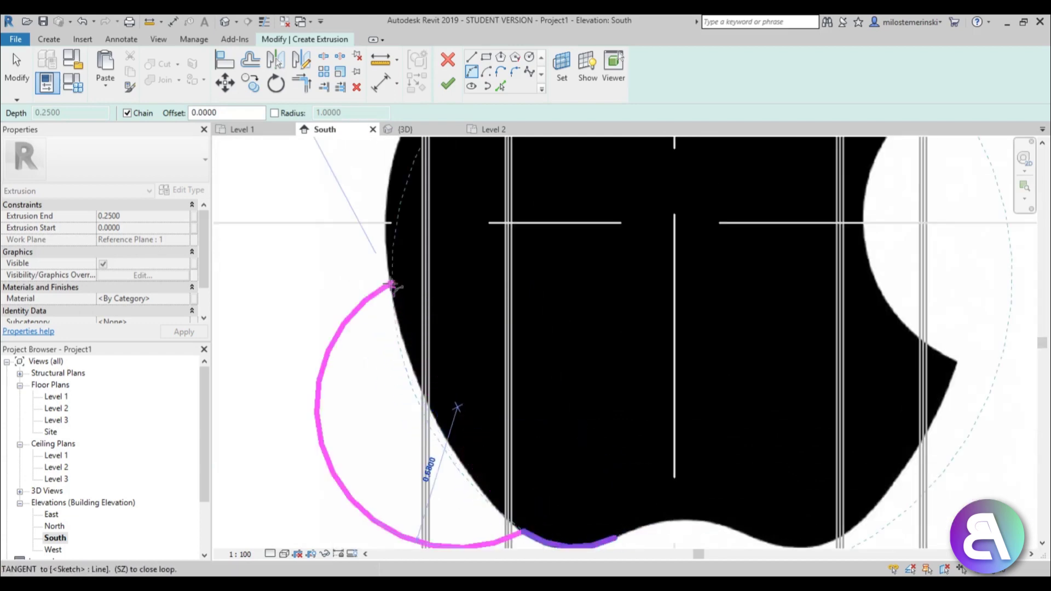
scroll(463, 457, up, 4)
click(452, 456)
scroll(374, 298, down, 4)
middle_drag(361, 298, 372, 543)
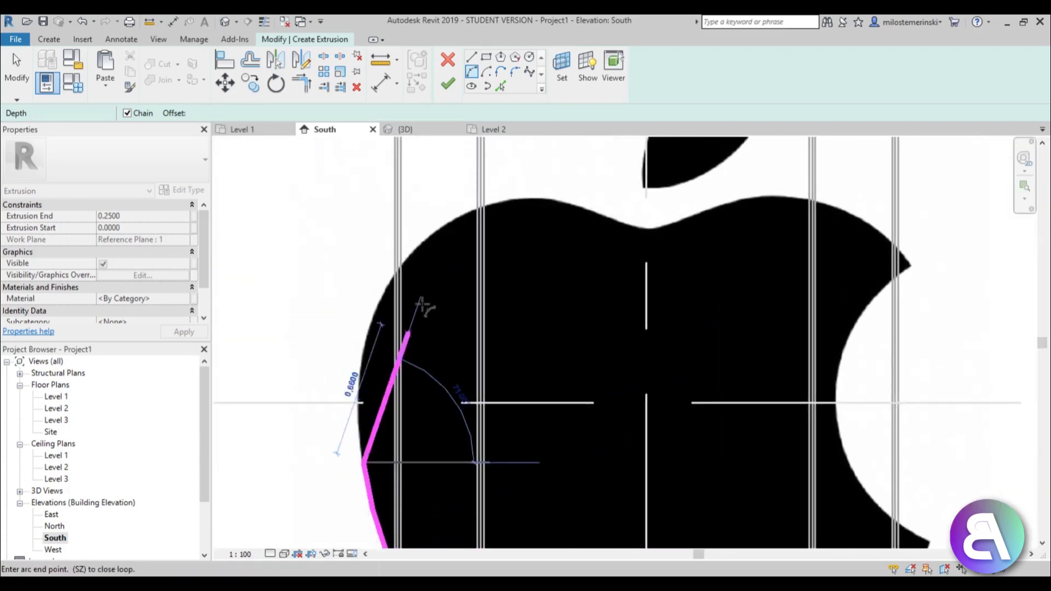
scroll(428, 278, up, 2)
click(458, 188)
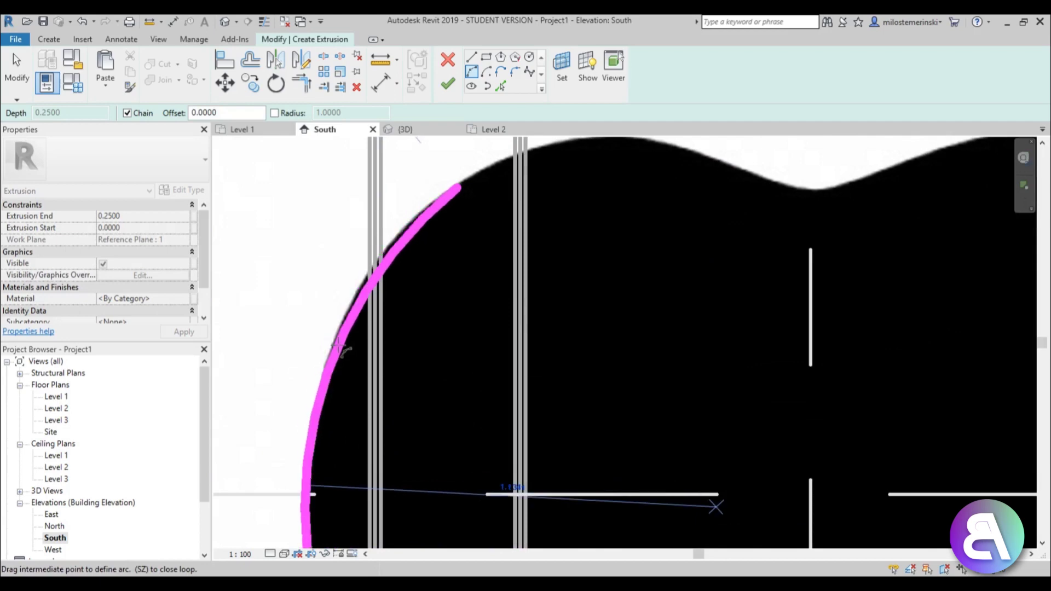
click(339, 349)
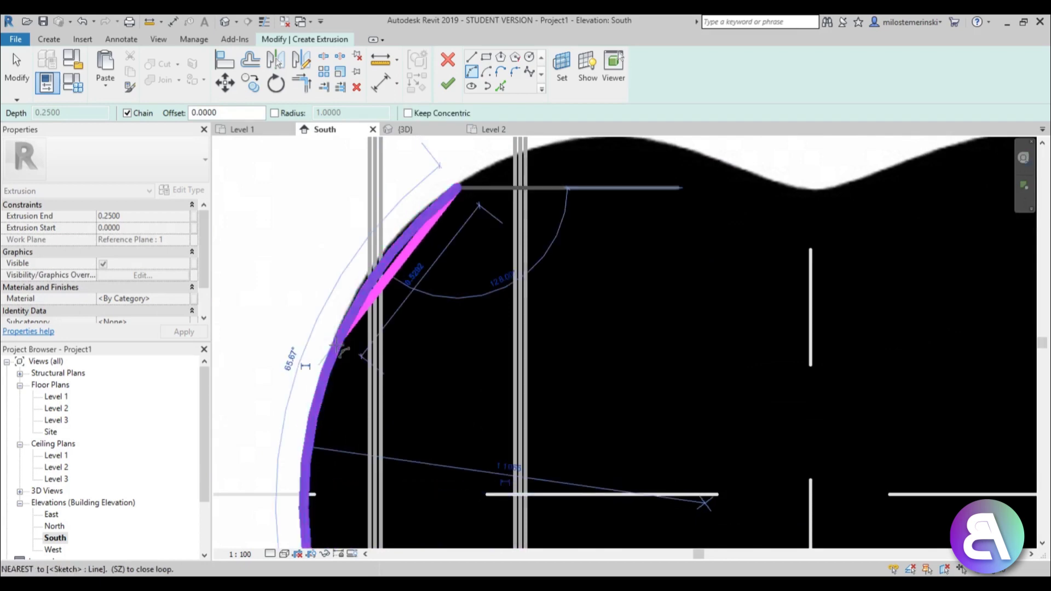
click(705, 156)
middle_drag(563, 164, 482, 323)
click(503, 297)
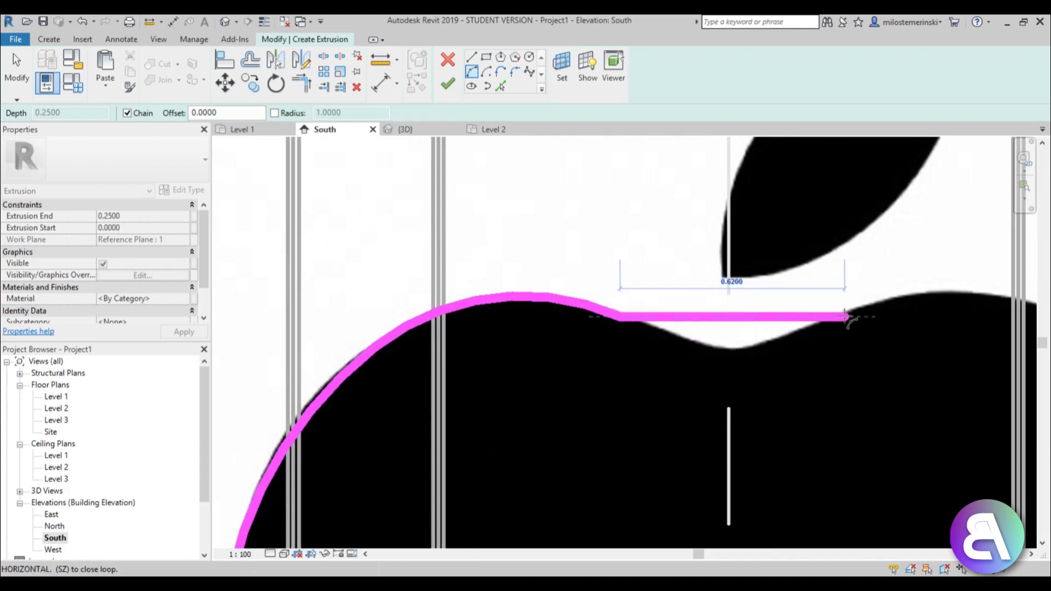
click(847, 317)
click(778, 351)
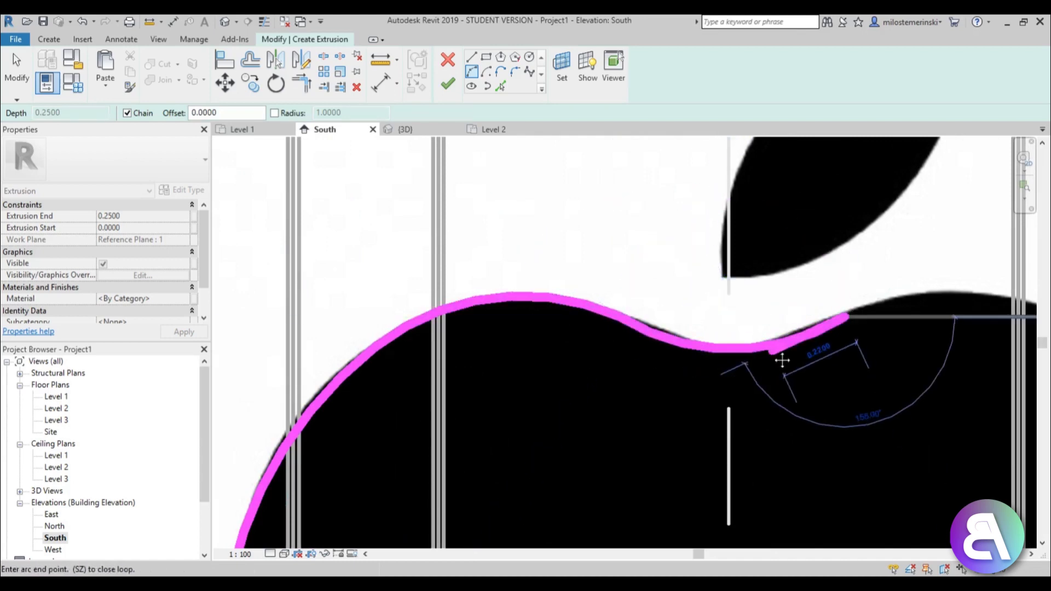
Continue the arcs over the top-right bump, around the bite and bottom-right lobe, closing the body outline.
middle_drag(1029, 324, 564, 336)
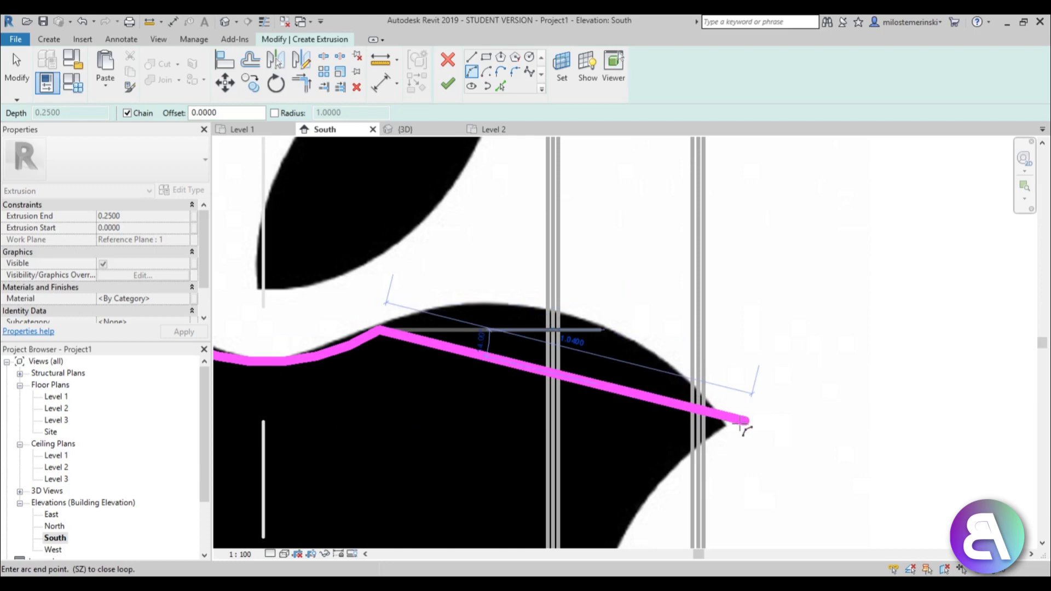
click(559, 314)
click(468, 313)
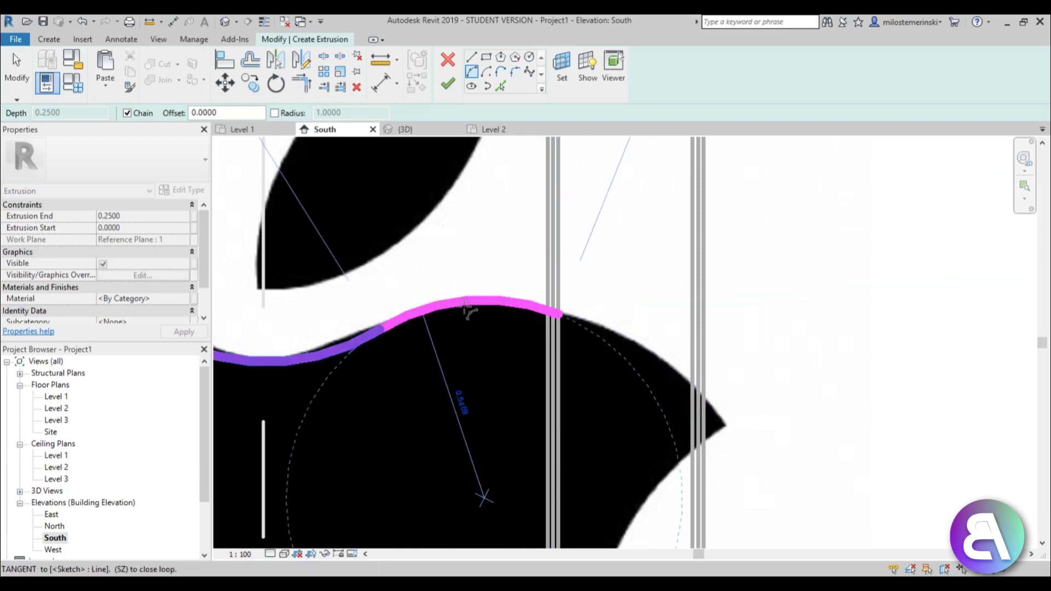
click(722, 424)
click(668, 374)
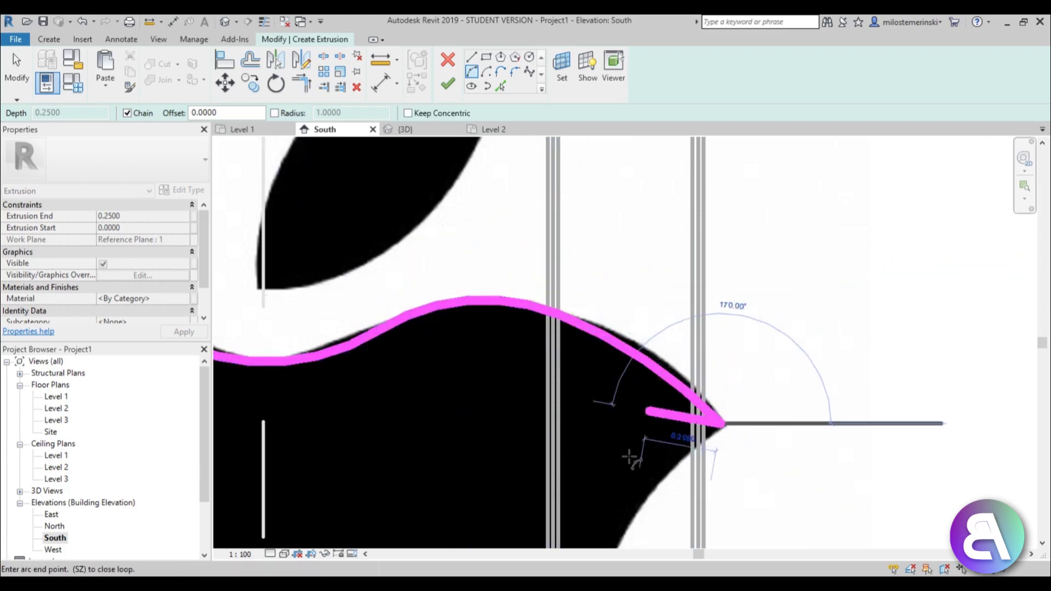
scroll(624, 476, down, 4)
middle_drag(621, 482, 559, 224)
scroll(618, 465, up, 1)
click(636, 456)
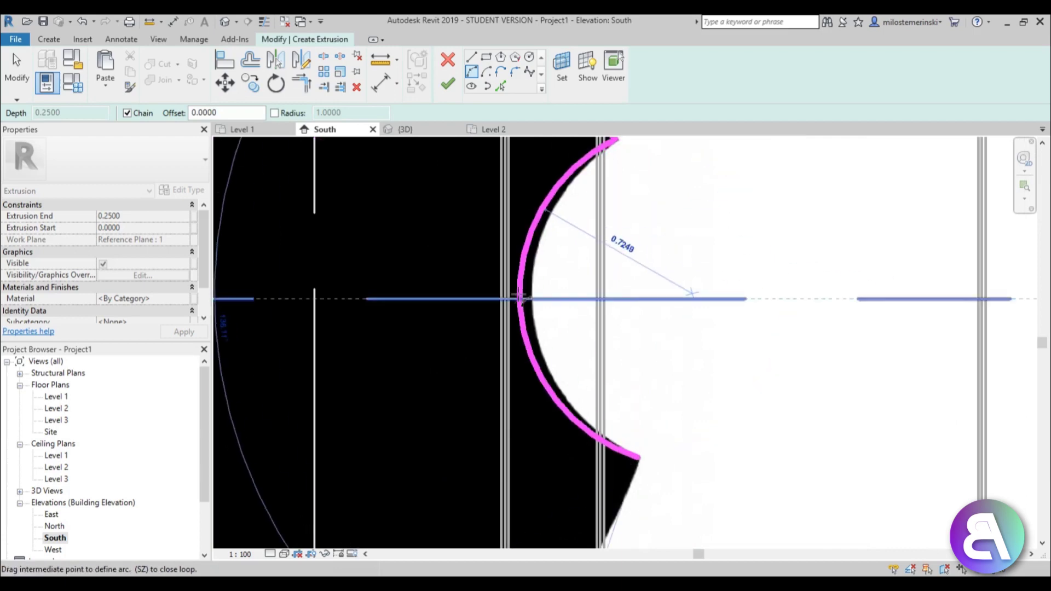
click(532, 299)
scroll(567, 444, down, 2)
middle_drag(566, 443, 670, 262)
scroll(669, 360, up, 5)
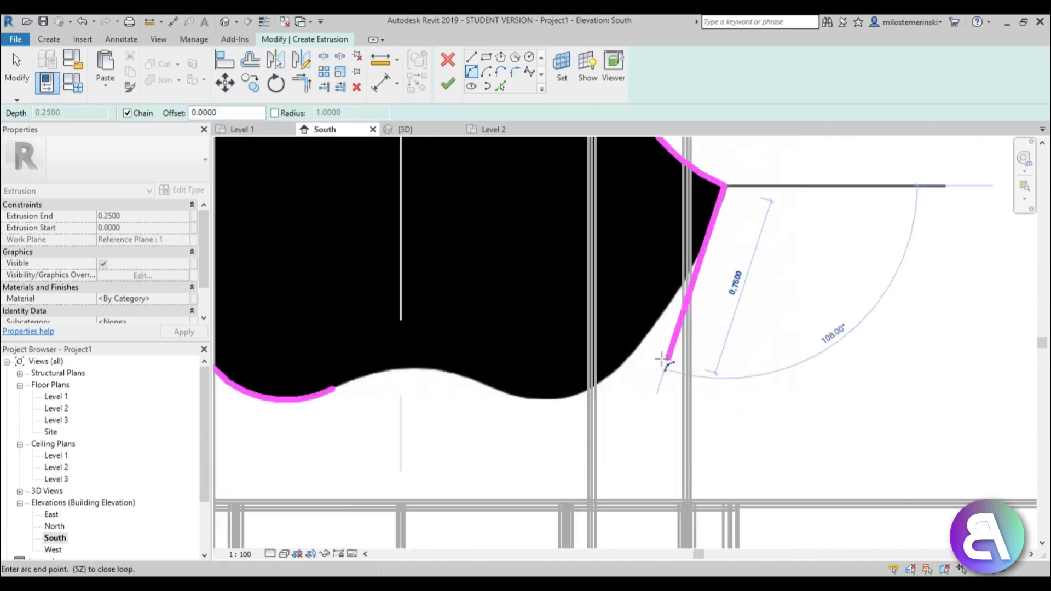
click(602, 376)
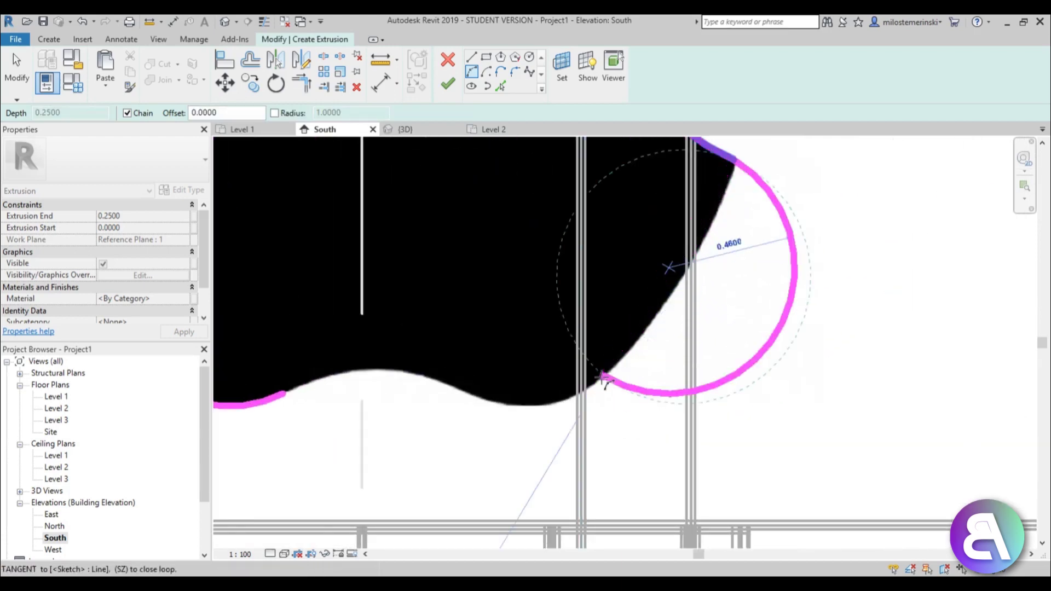
click(669, 291)
scroll(484, 424, up, 4)
click(467, 371)
click(467, 368)
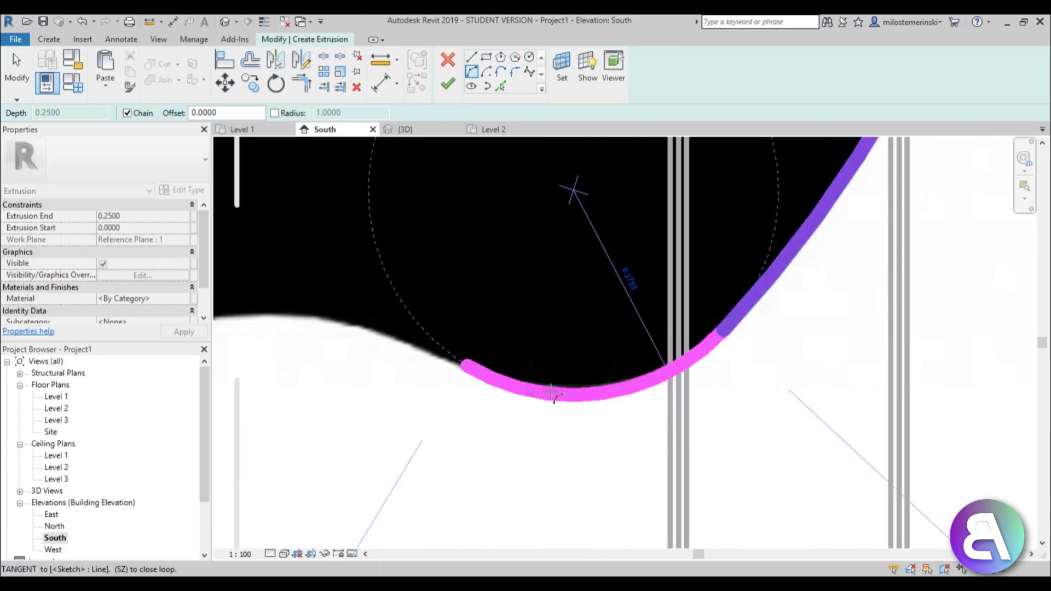
click(608, 391)
scroll(326, 344, down, 2)
middle_drag(328, 346, 603, 343)
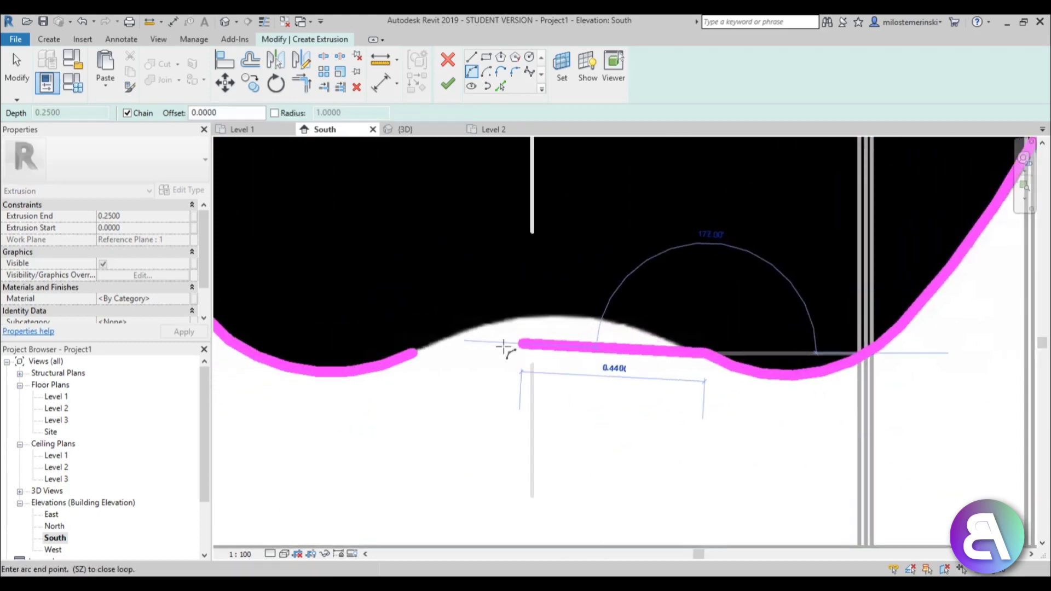
click(417, 356)
click(583, 317)
Trace the leaf outline with two arcs between its lower and top tips.
scroll(539, 386, down, 5)
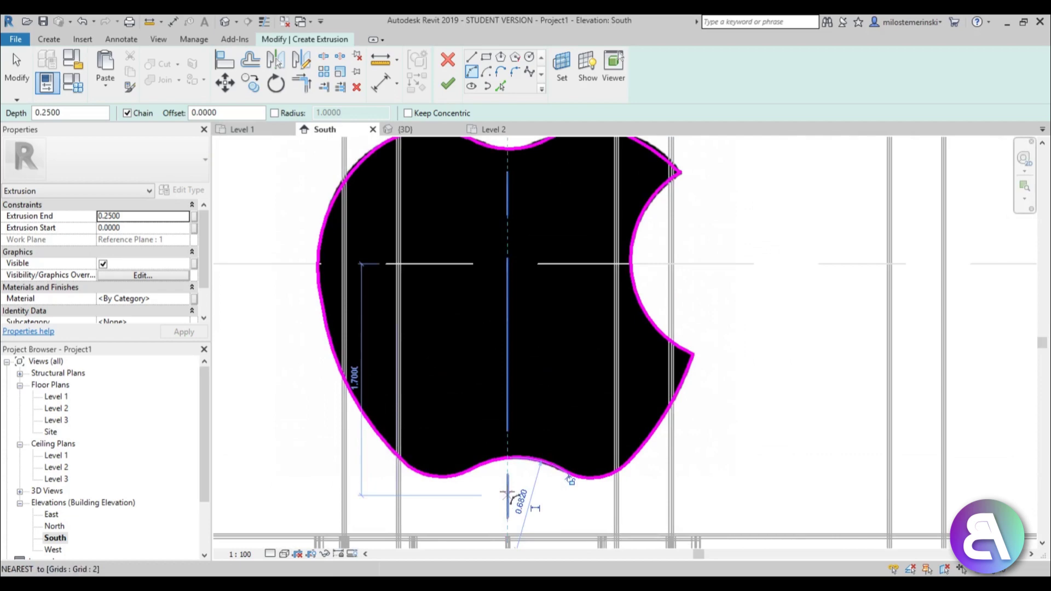
scroll(503, 283, up, 4)
click(480, 294)
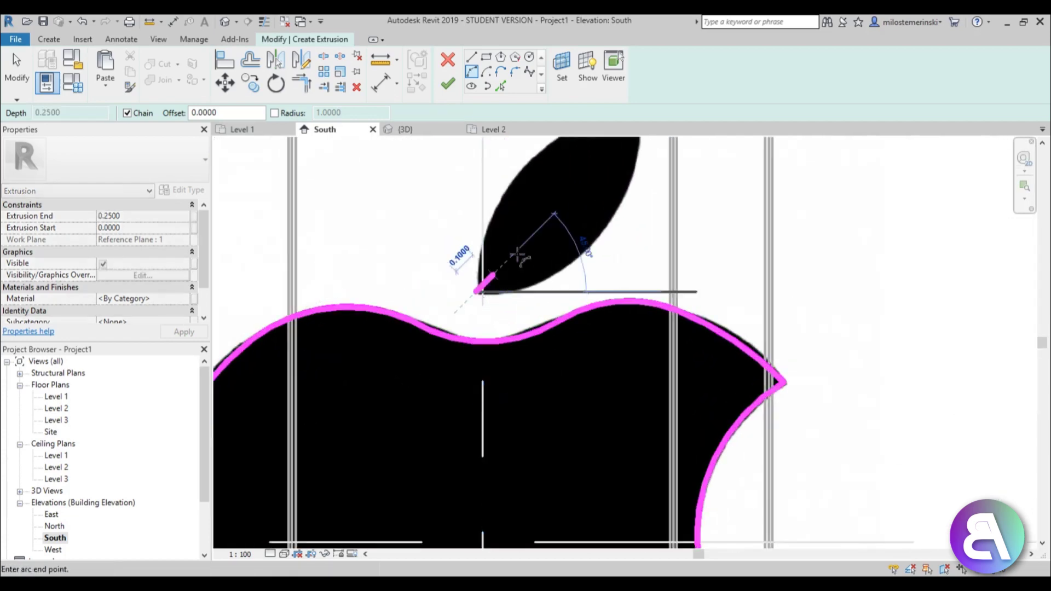
scroll(520, 235, up, 3)
click(604, 226)
click(406, 317)
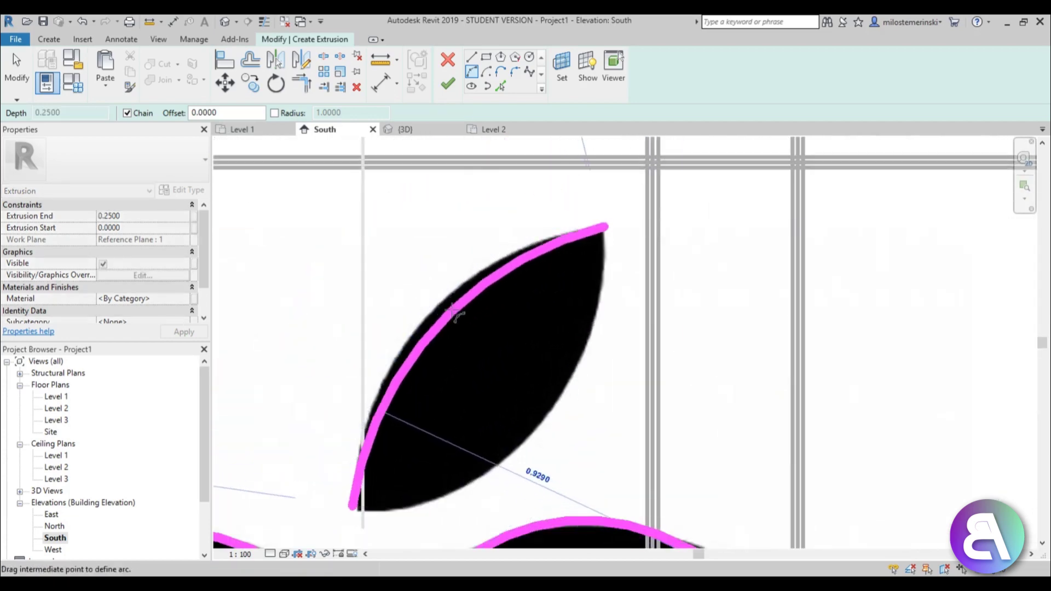
click(353, 511)
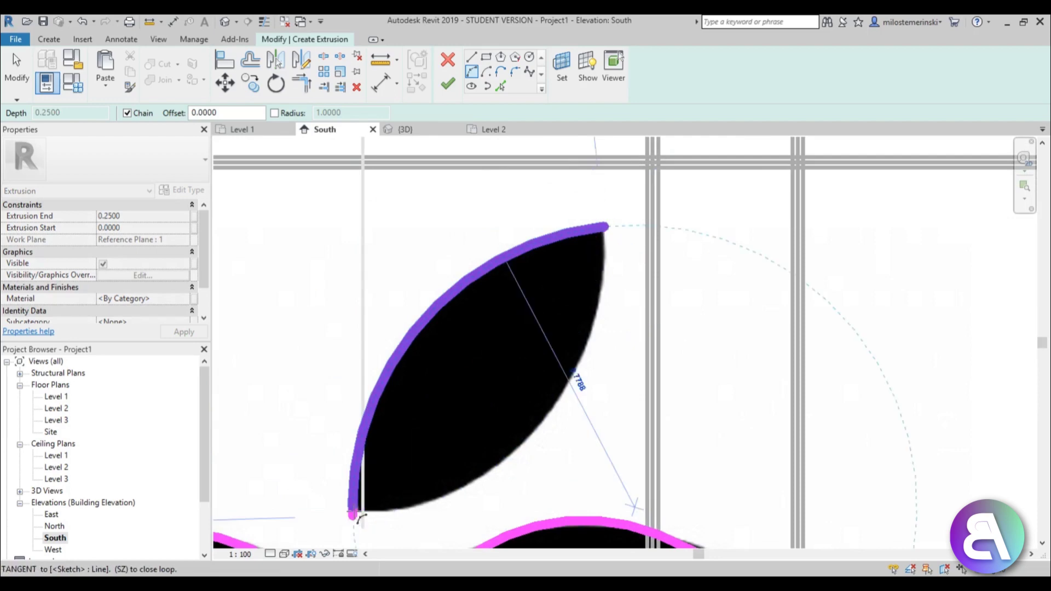
click(522, 445)
key(Escape)
key(t)
key(r)
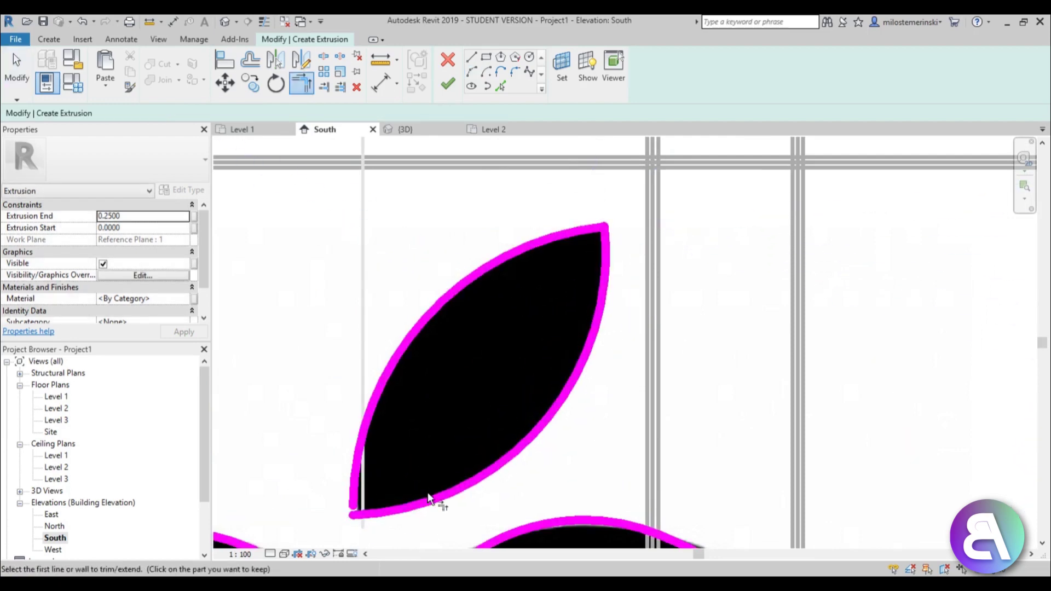
scroll(430, 425, down, 3)
key(Escape)
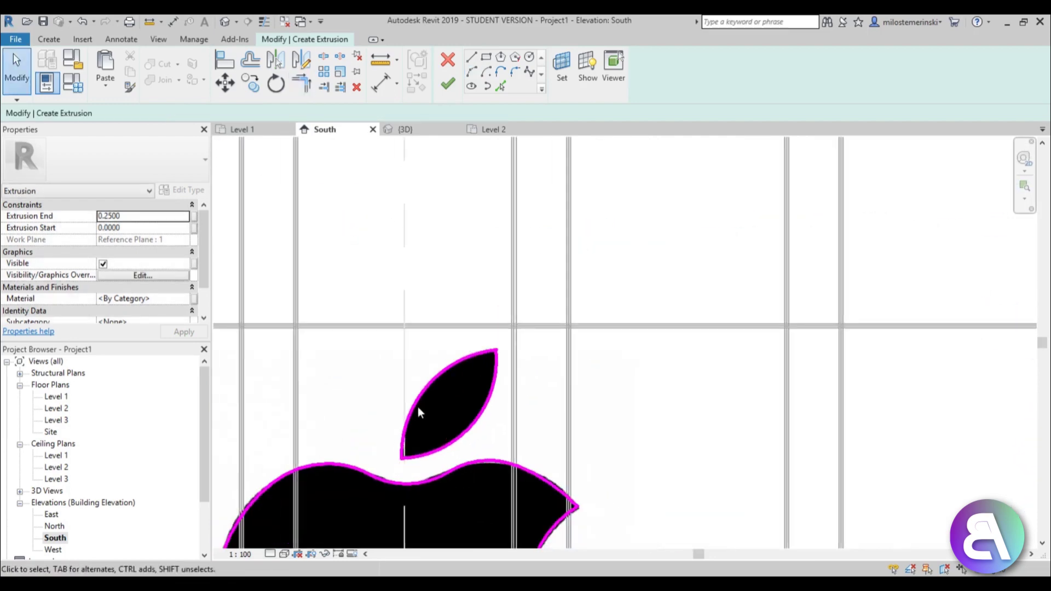
scroll(418, 406, down, 2)
middle_drag(470, 359, 519, 198)
Finish the apple extrusion and give it the Glass, White, High Luminance material.
click(447, 85)
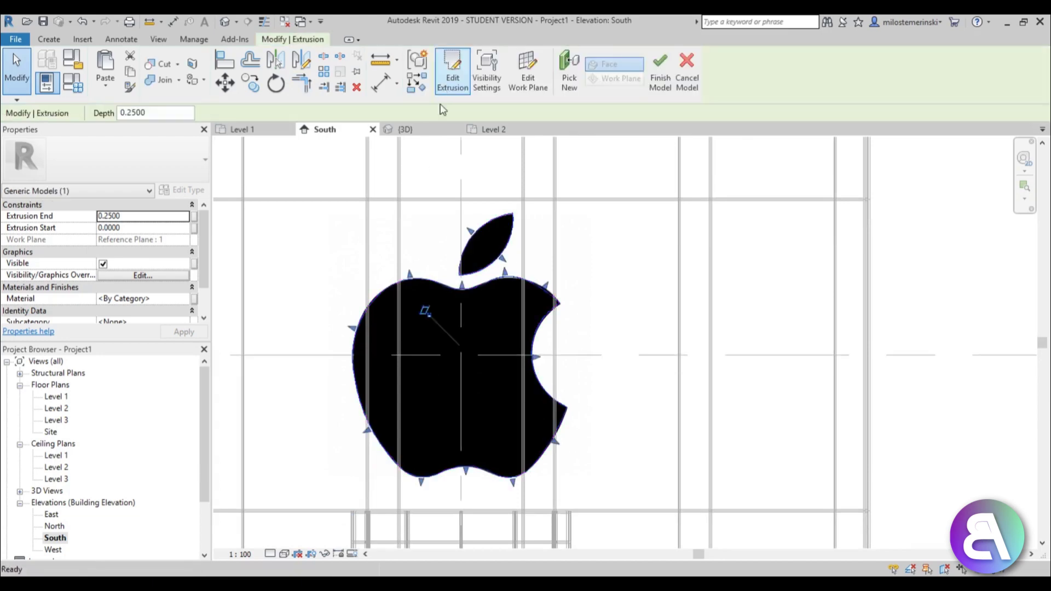
click(184, 302)
click(185, 301)
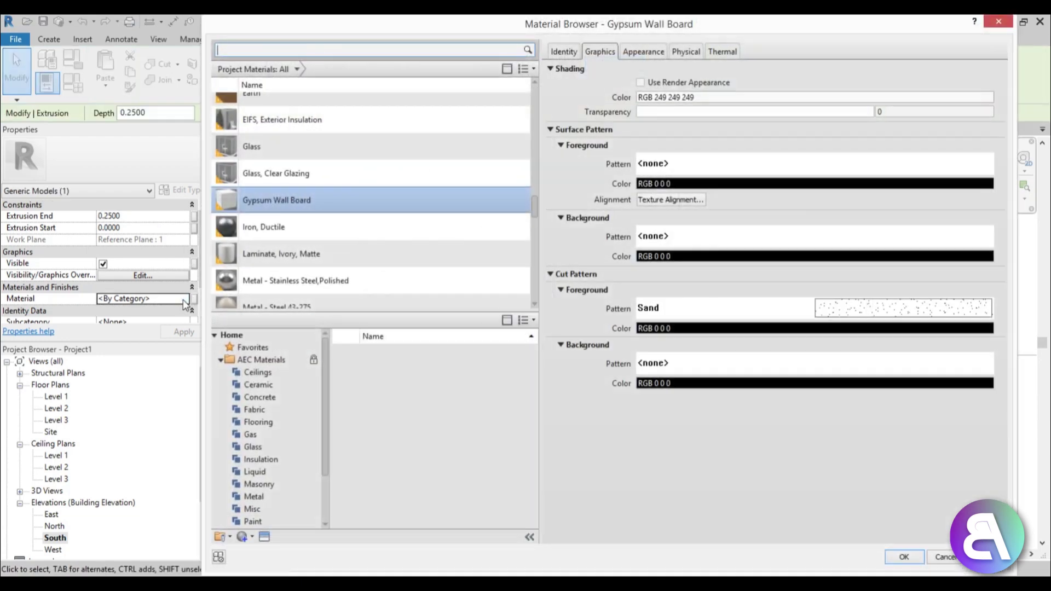
click(262, 446)
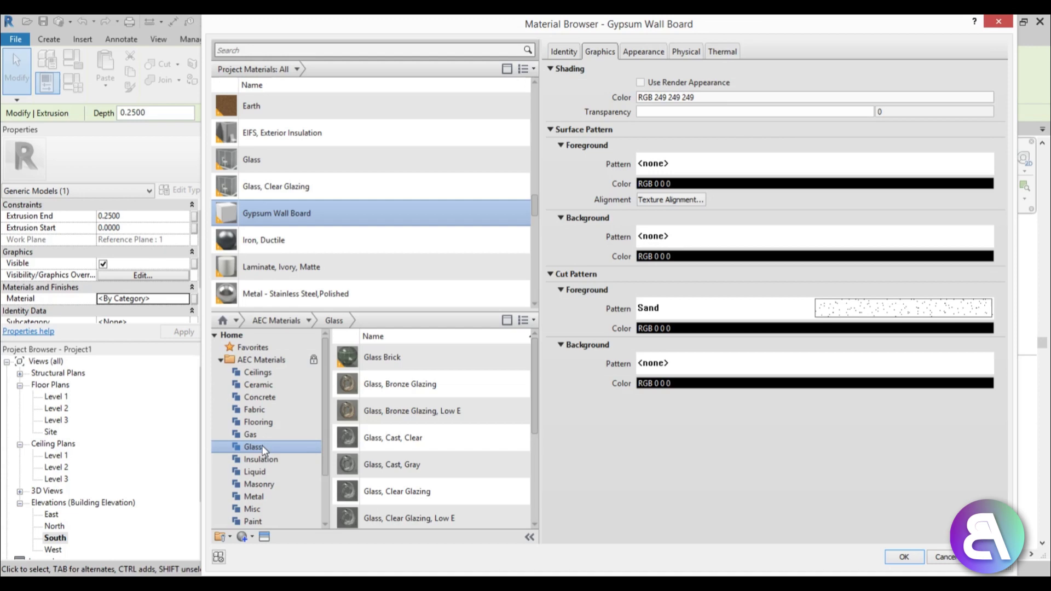
drag(535, 392, 531, 482)
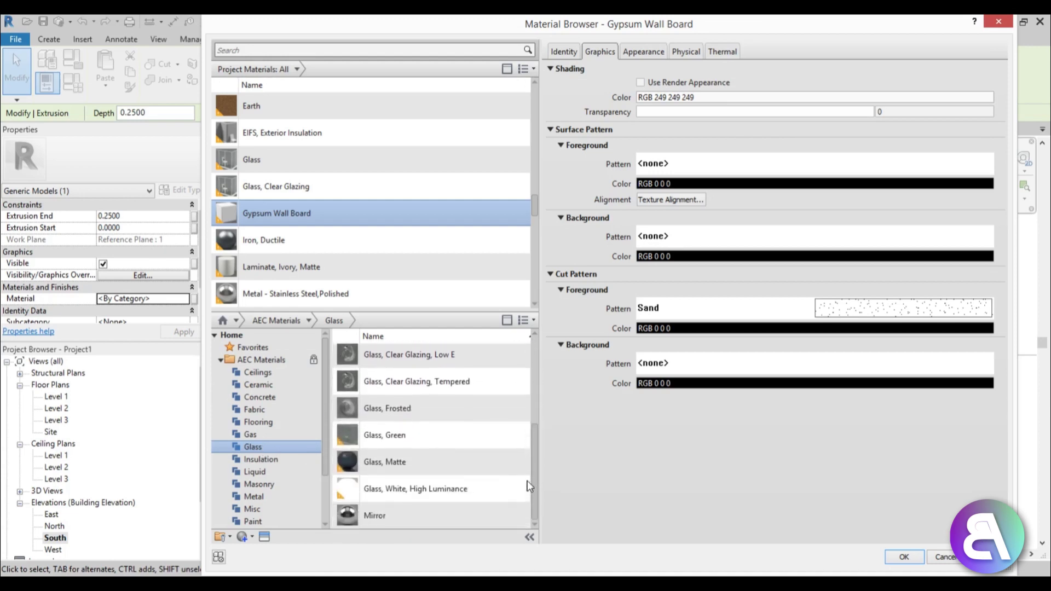
click(508, 488)
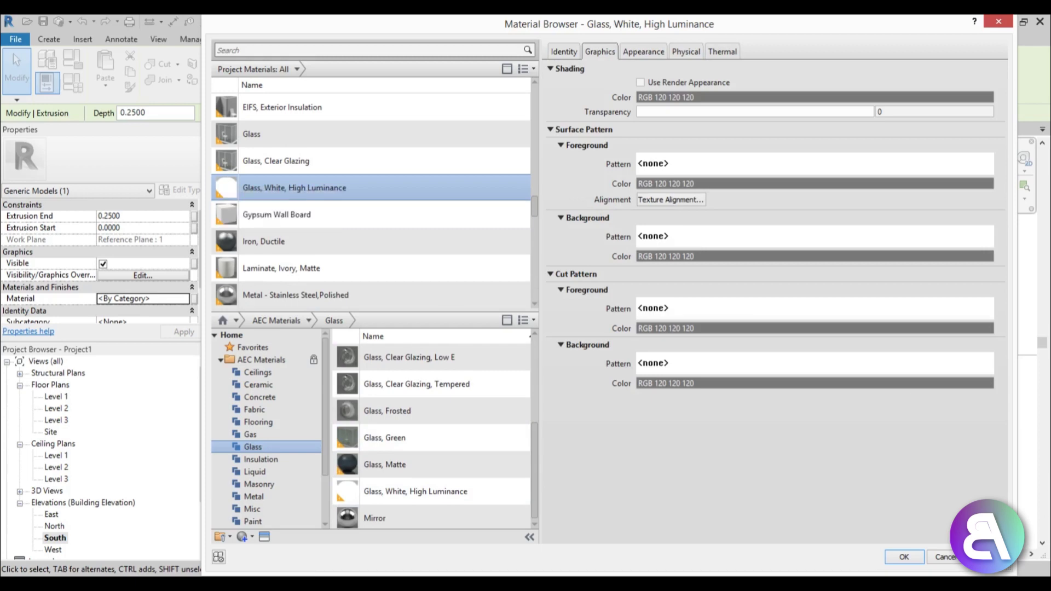
click(904, 557)
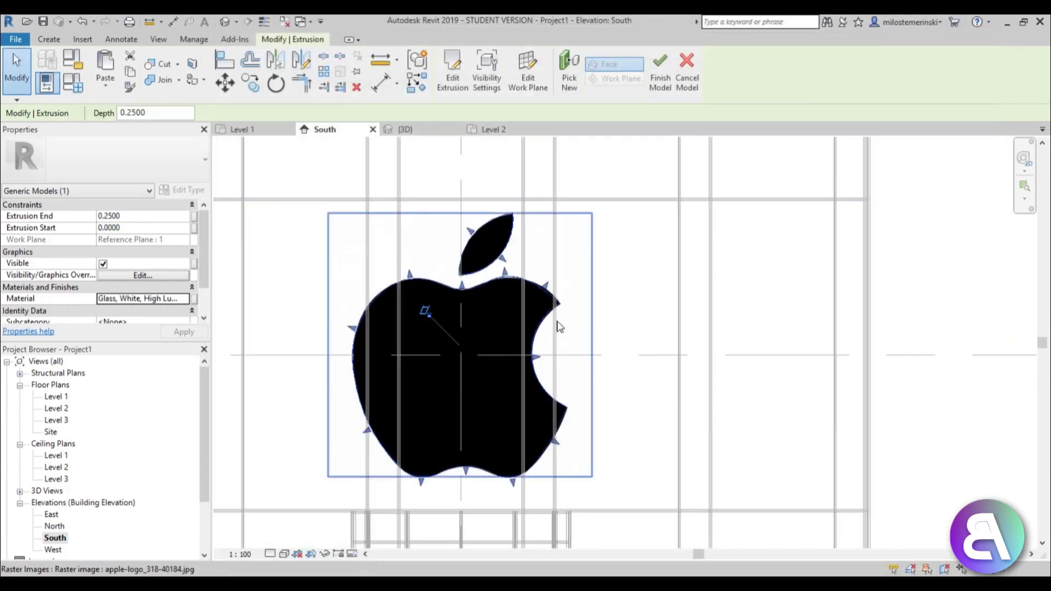
Delete the reference logo image, leaving only the apple extrusion in the elevation.
middle_drag(475, 268, 480, 257)
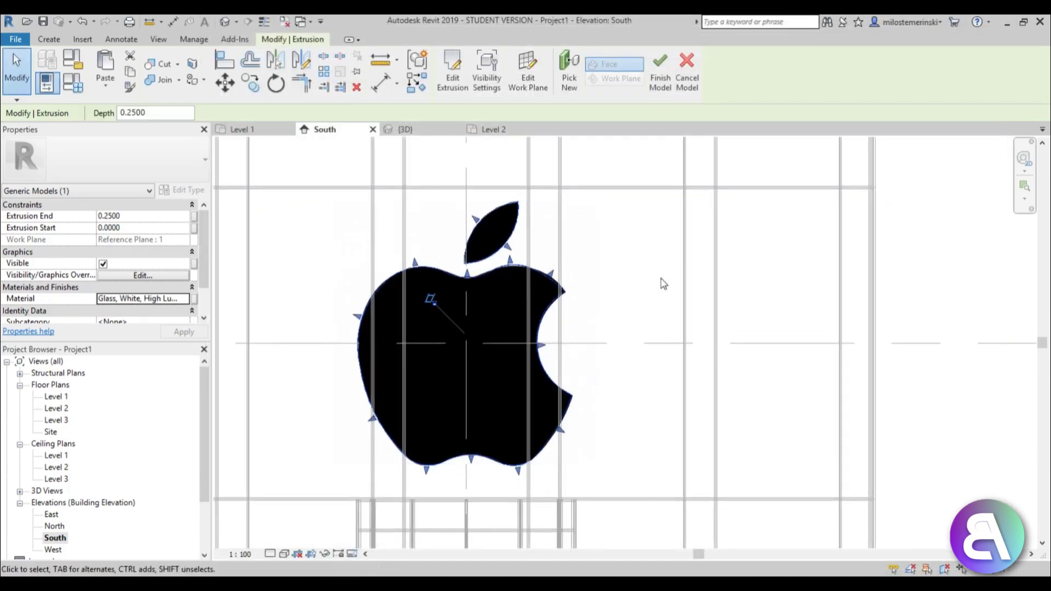
scroll(587, 283, up, 2)
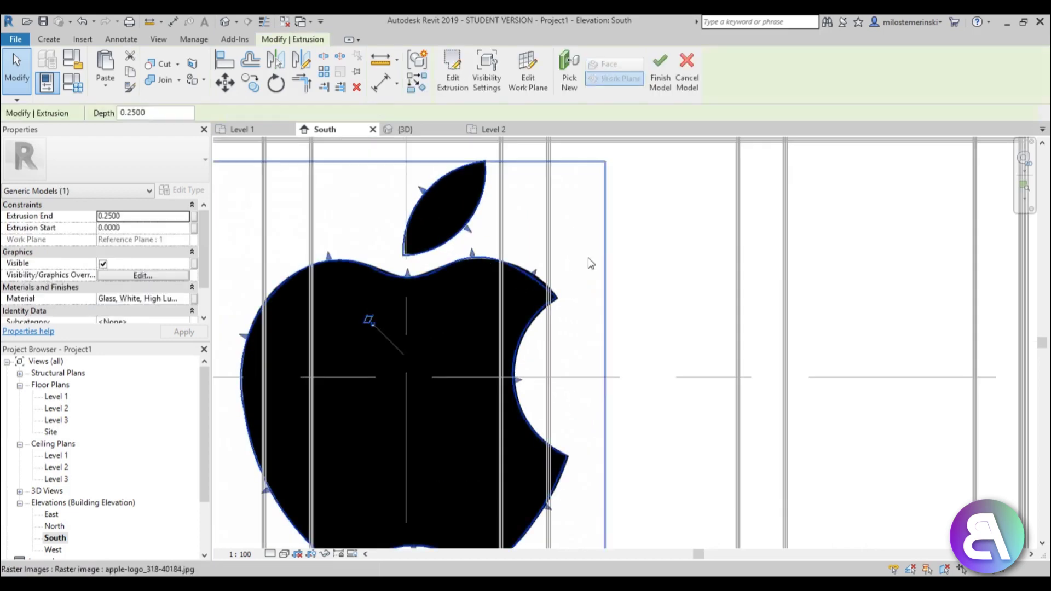
click(599, 234)
click(598, 246)
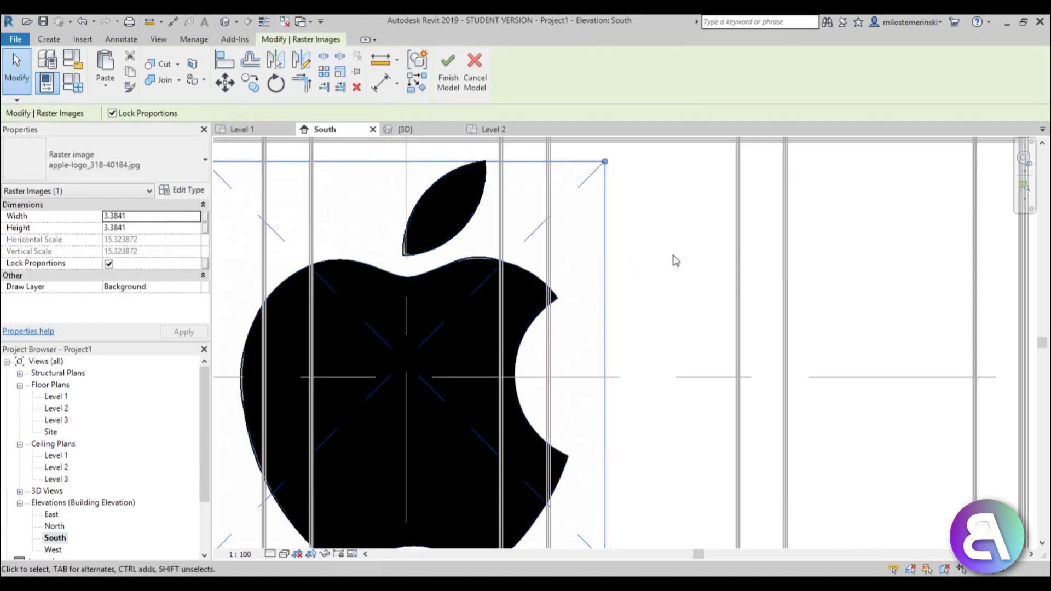
key(Delete)
scroll(695, 273, down, 2)
scroll(554, 222, up, 1)
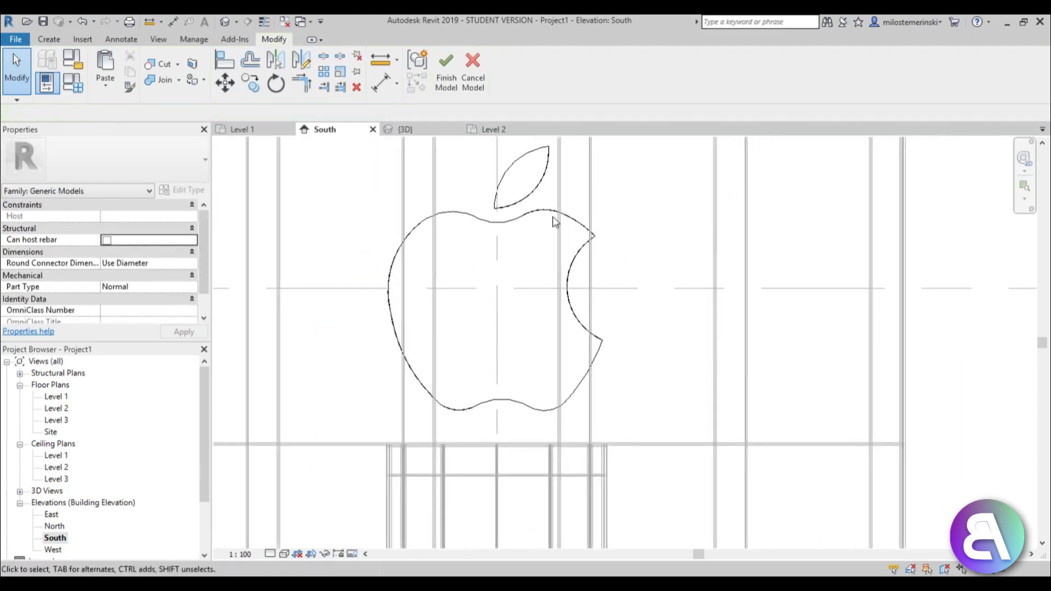
click(516, 226)
scroll(657, 309, up, 1)
click(639, 296)
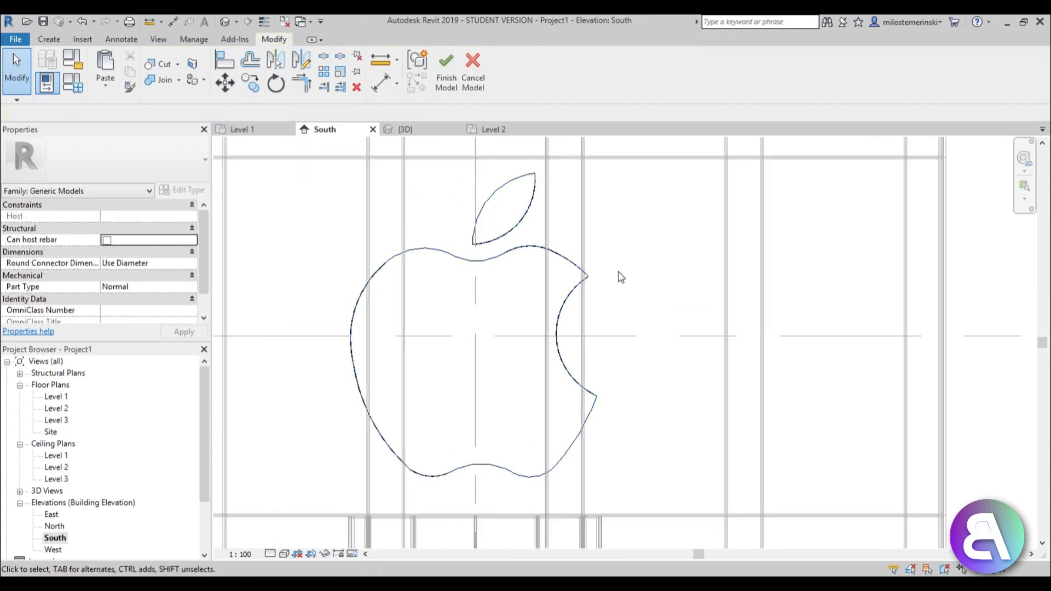
middle_drag(641, 388, 642, 298)
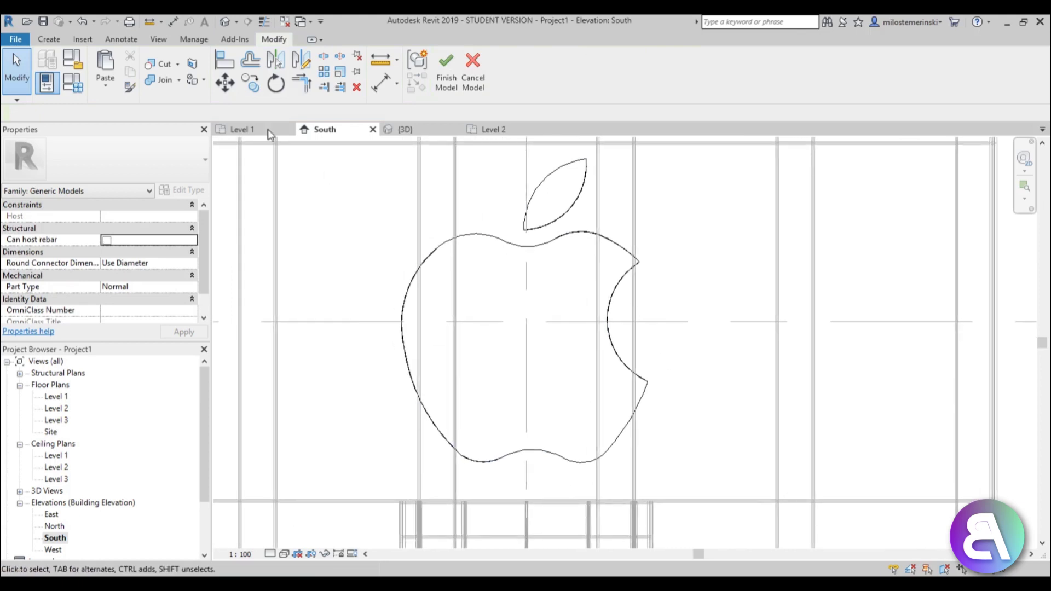
click(44, 39)
Start another extrusion on Reference Plane : 1.
click(107, 72)
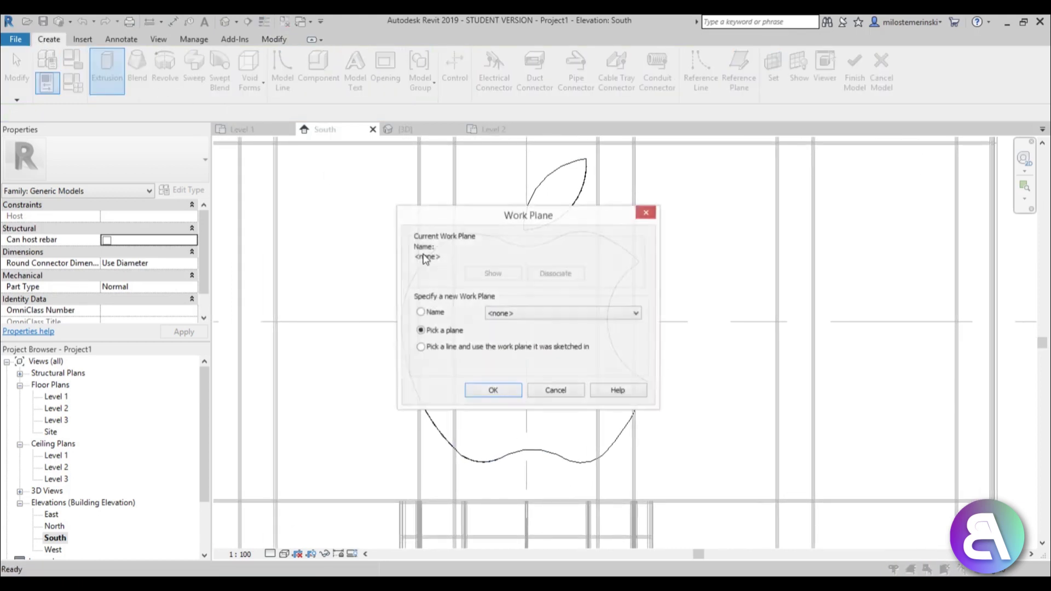
click(514, 316)
click(520, 370)
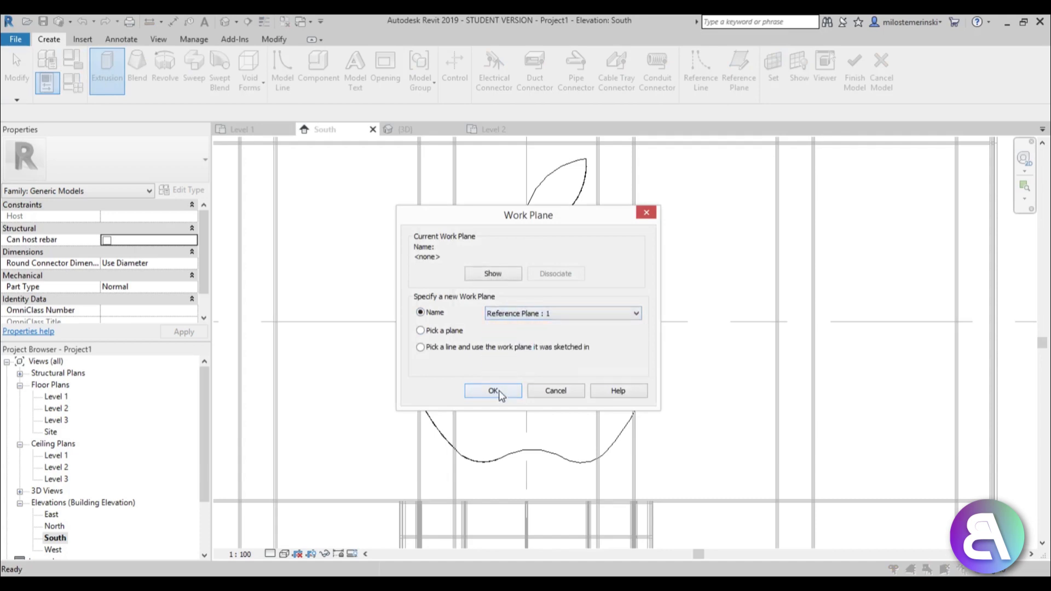
click(499, 392)
Pick the apple's outline and the leaf outline into the sketch with Pick Lines.
click(501, 86)
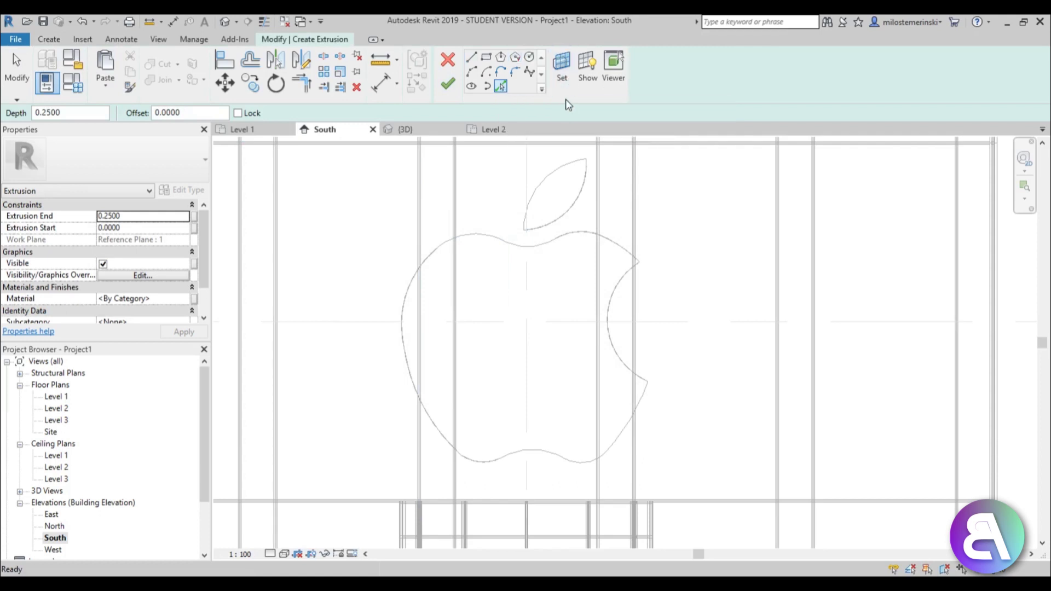
key(Tab)
click(427, 266)
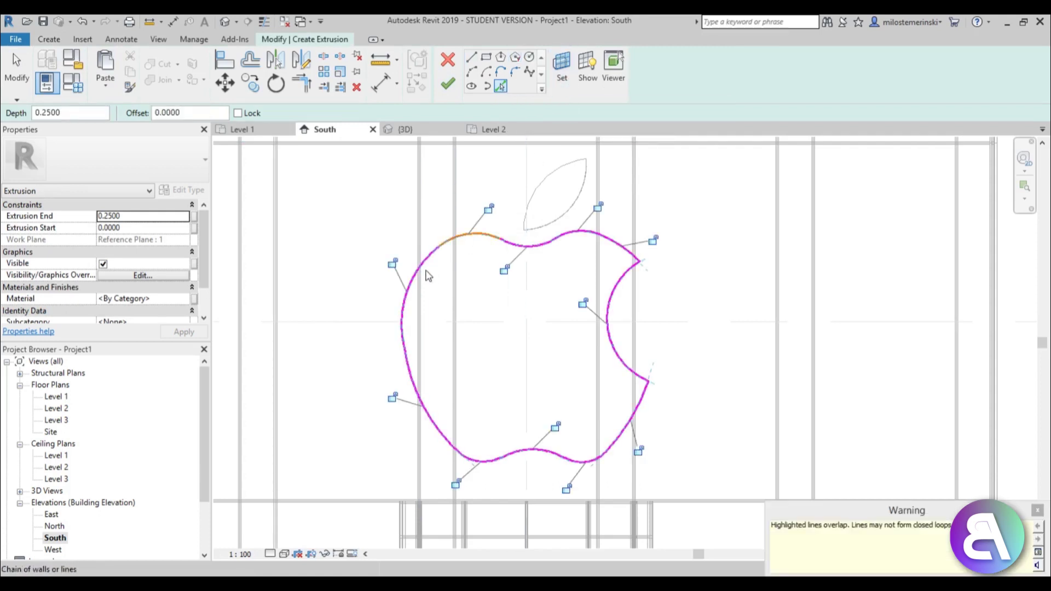
key(Escape)
click(456, 245)
key(Escape)
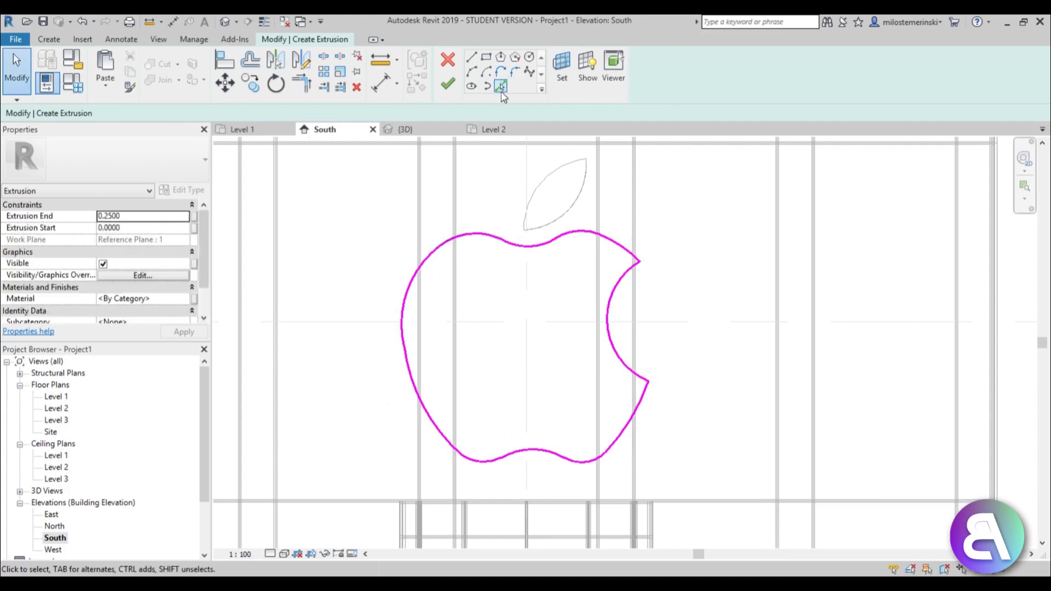
click(500, 89)
click(556, 176)
Add 0.05-offset outlines around the whole apple body and the leaf.
scroll(479, 150, up, 2)
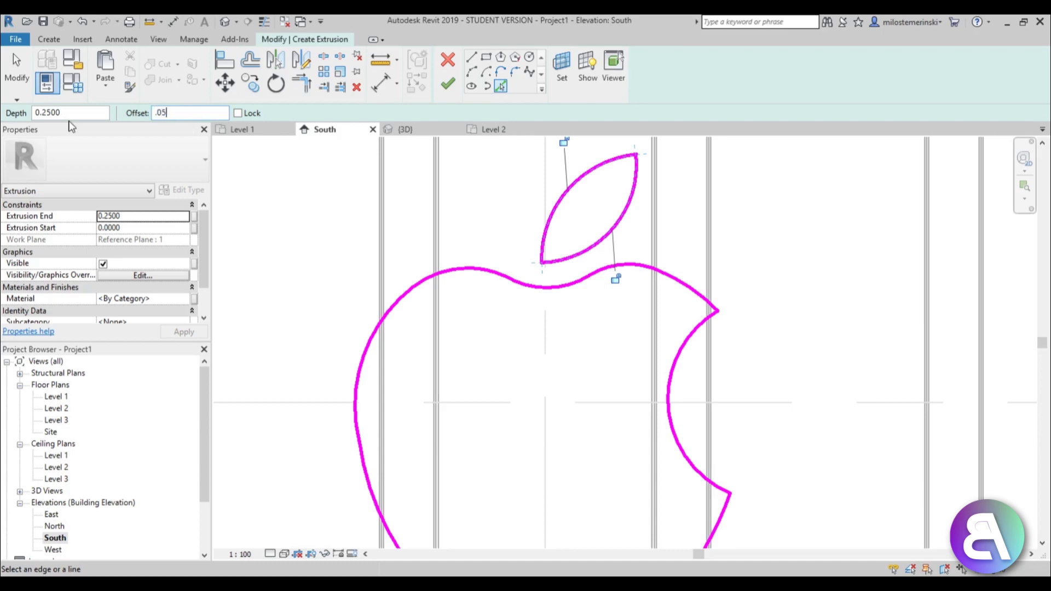
click(473, 270)
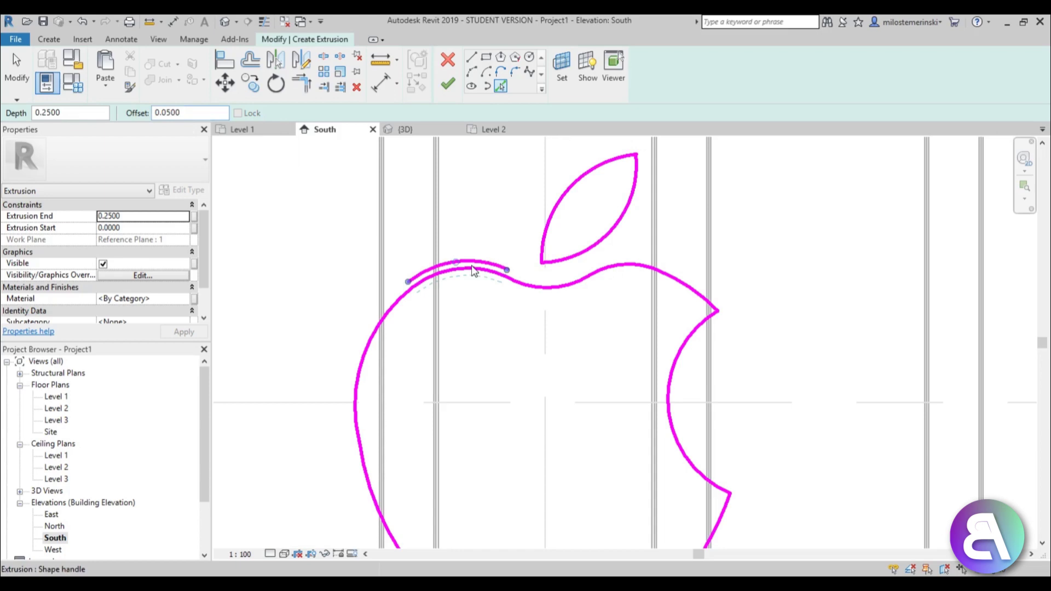
key(Tab)
click(531, 290)
scroll(542, 242, down, 2)
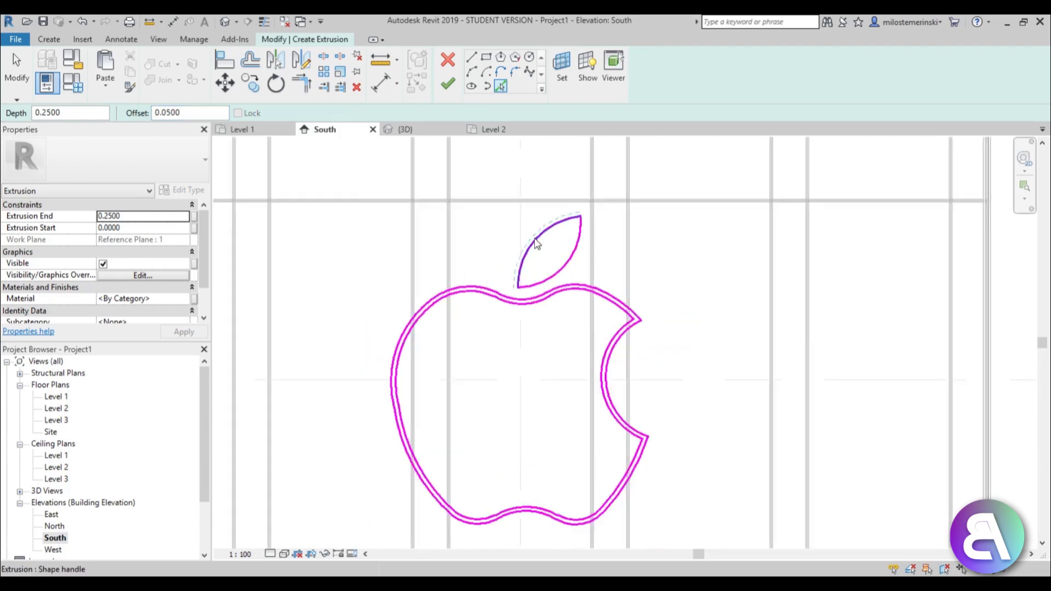
scroll(537, 237, up, 3)
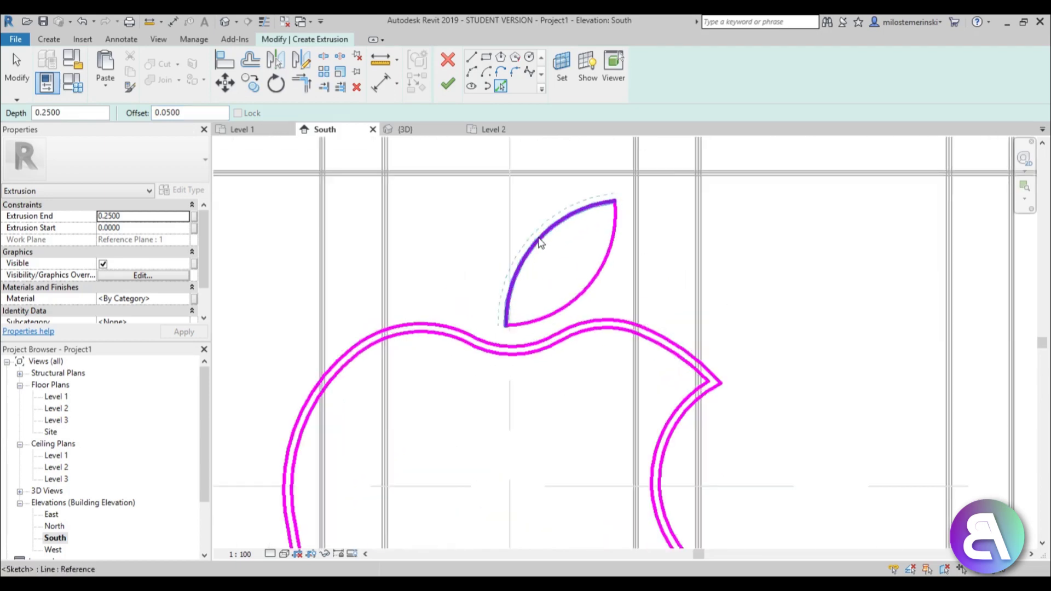
key(Tab)
click(539, 243)
Finish the frame extrusion and apply the Gypsum Wall Board material to it.
click(447, 83)
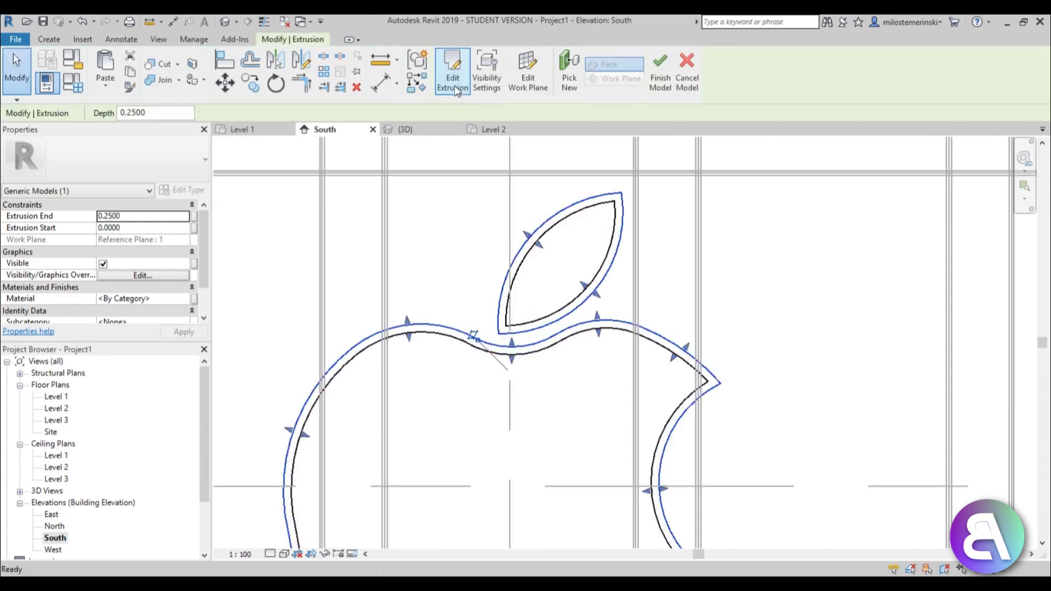
scroll(484, 239, down, 2)
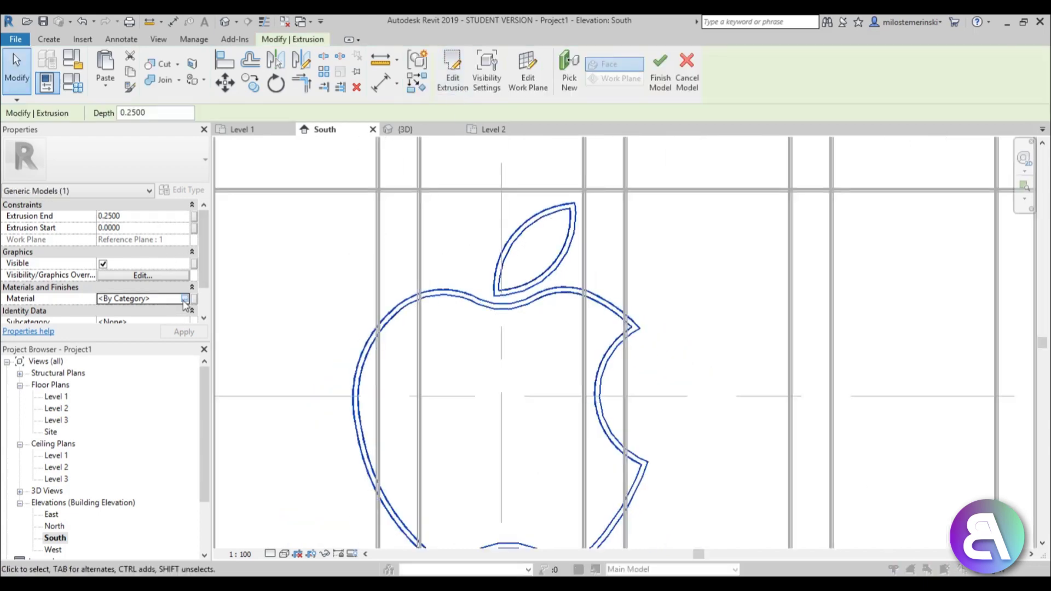
click(182, 300)
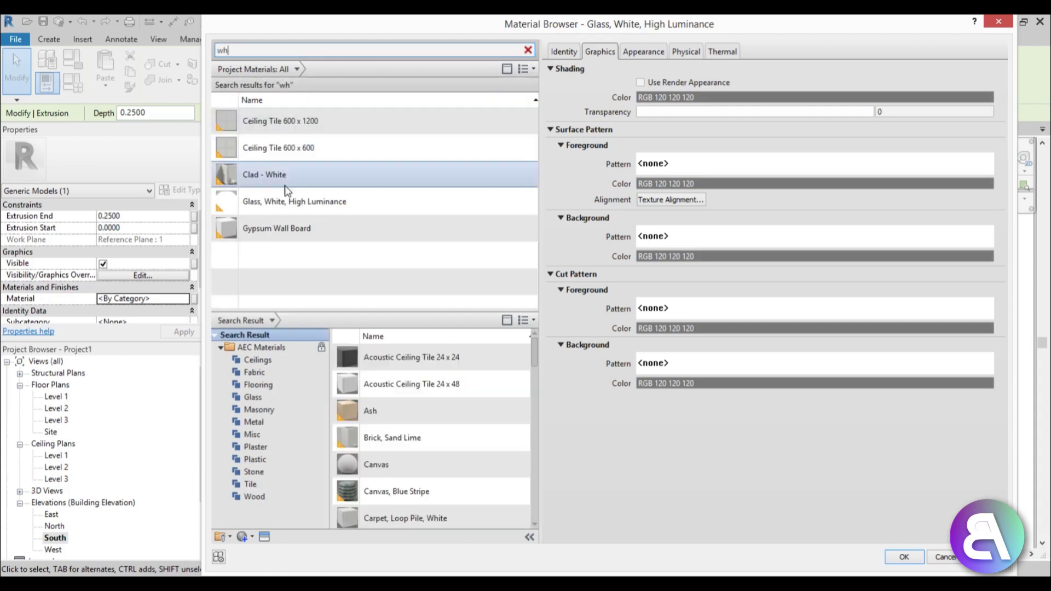
double_click(308, 228)
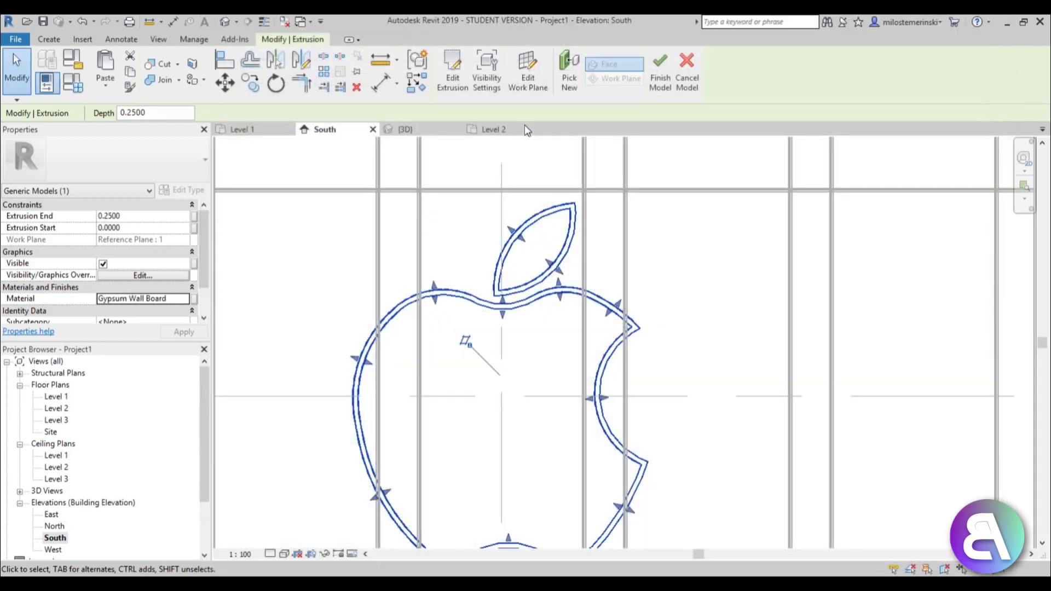
Finish the in-place apple model and orbit the cube in the {3D} view.
click(221, 25)
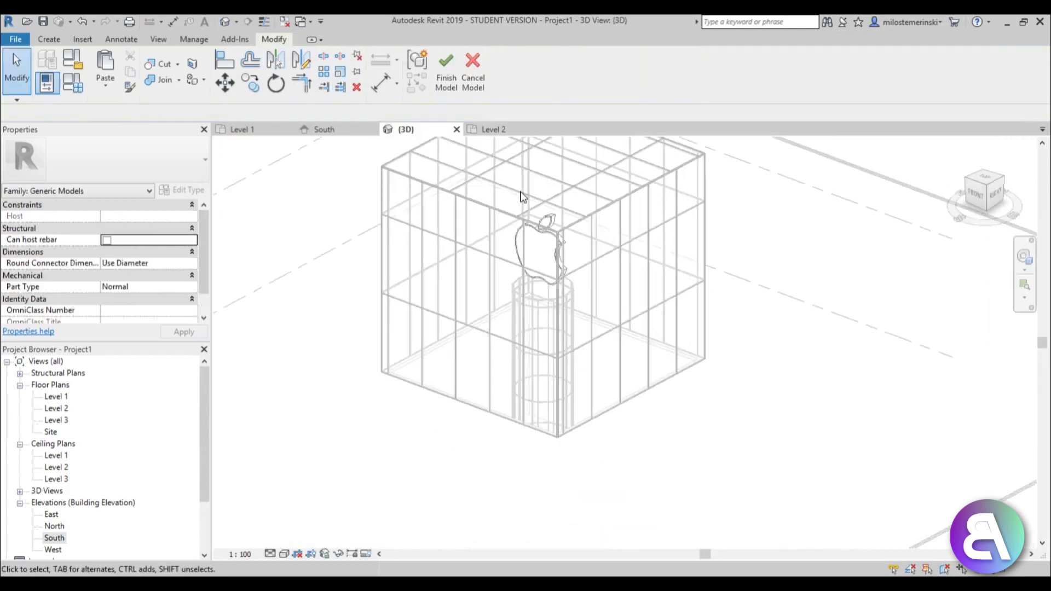
shift+middle_drag(524, 195, 517, 229)
scroll(586, 266, up, 3)
mouse_move(557, 297)
shift+middle_down()
mouse_move(476, 292)
mouse_move(561, 299)
shift+middle_up()
click(446, 81)
scroll(506, 255, down, 3)
shift+middle_drag(510, 272, 663, 335)
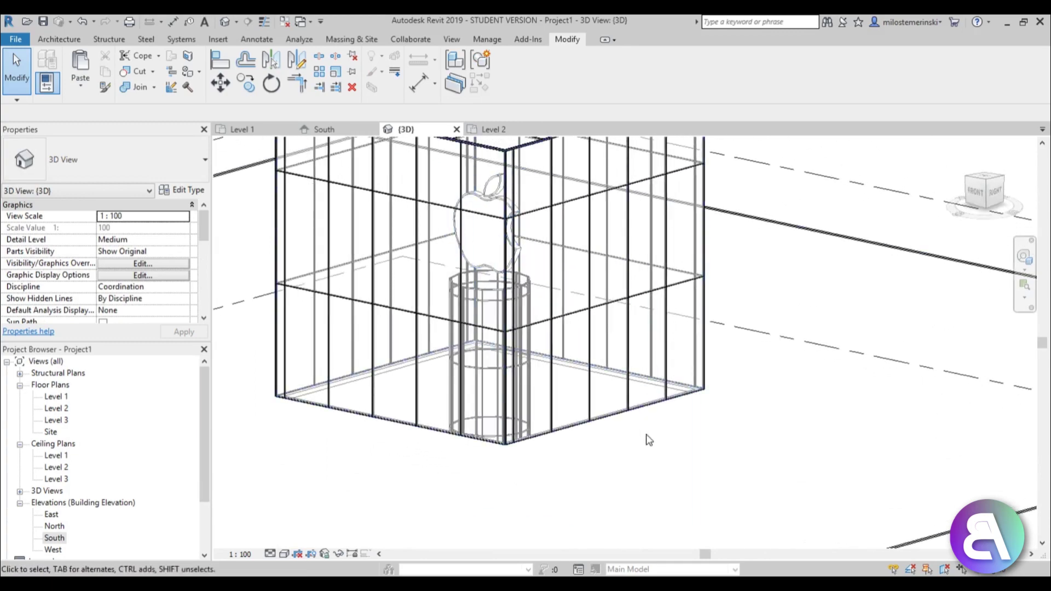
mouse_move(647, 436)
shift+middle_down()
mouse_move(659, 453)
mouse_move(650, 412)
mouse_move(664, 431)
shift+middle_up()
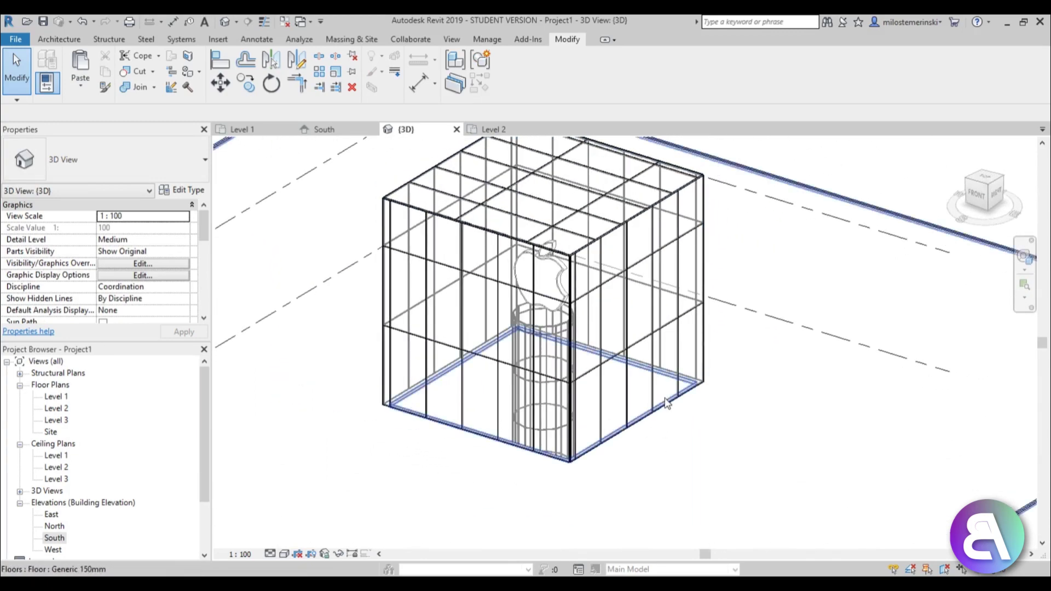
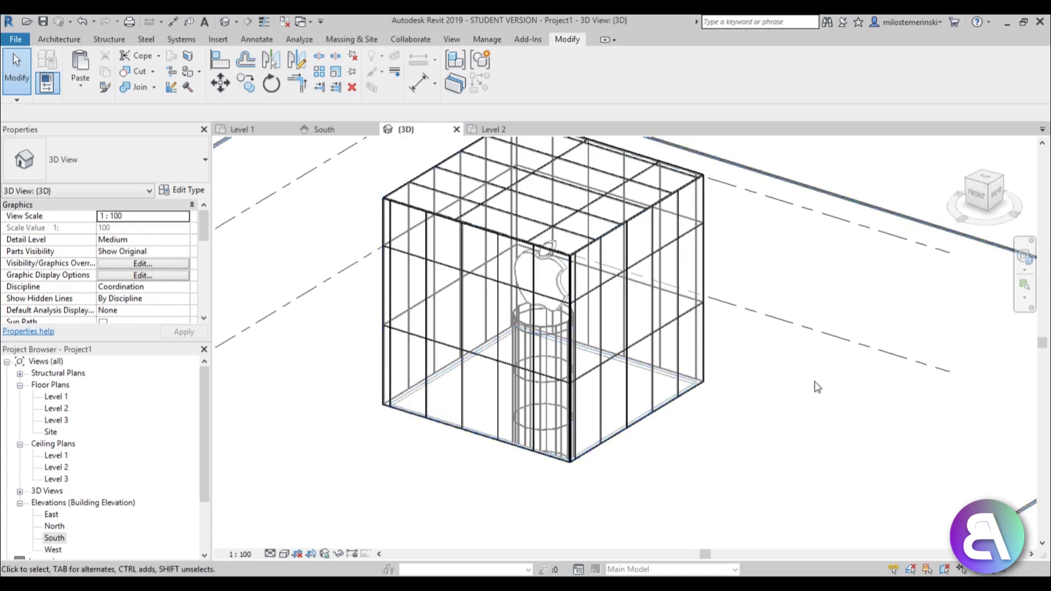
Switch to the Level 1 plan and center the glass cube and its circular core.
middle_drag(792, 382, 791, 374)
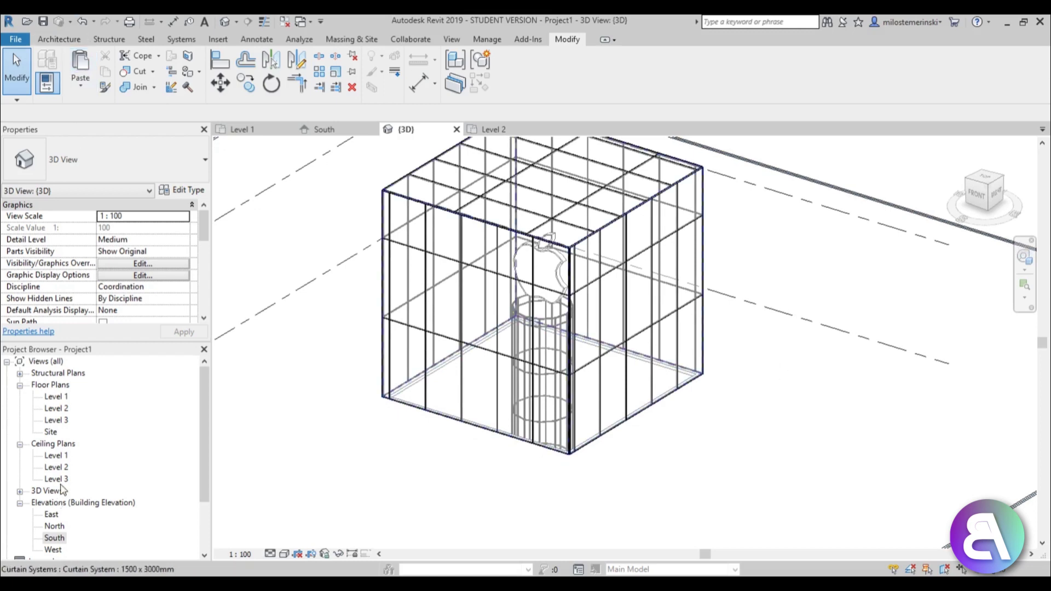
double_click(54, 397)
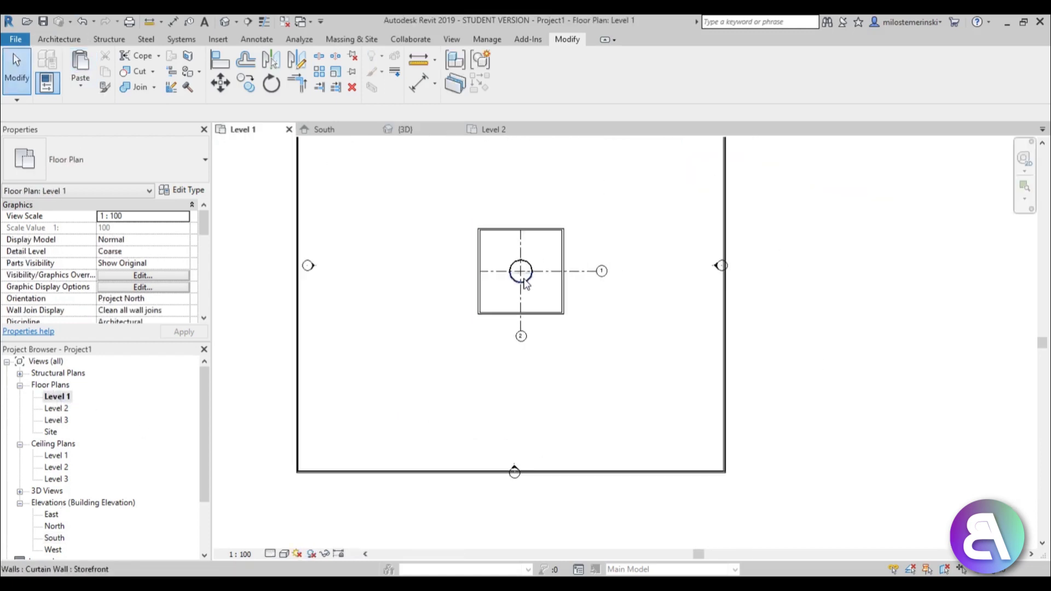
scroll(499, 261, up, 5)
middle_drag(499, 261, 472, 238)
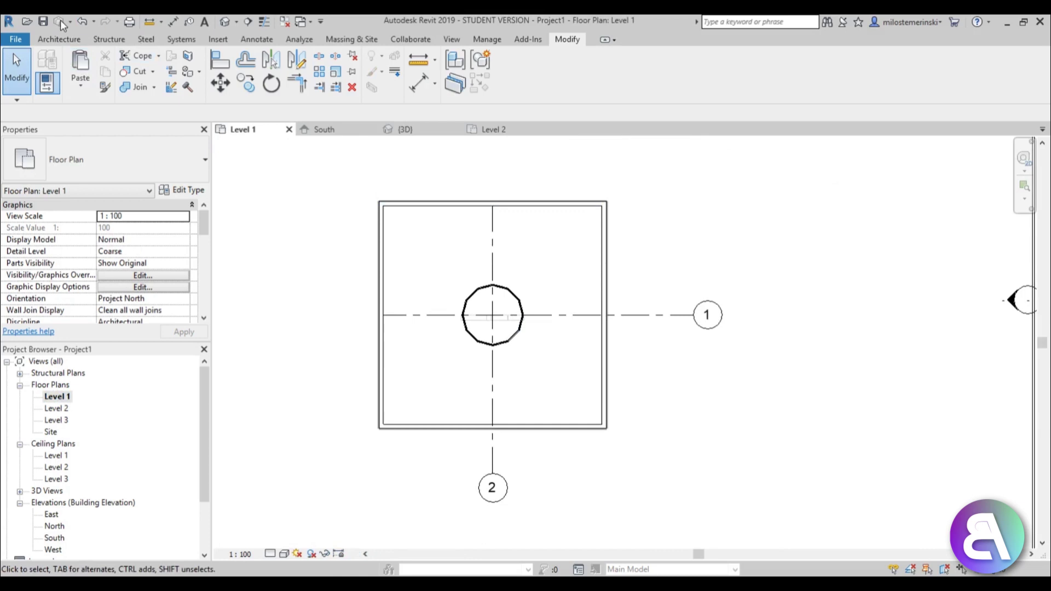
Browse the family library to US Metric\Lighting\Architectural\Internal for loading.
click(218, 39)
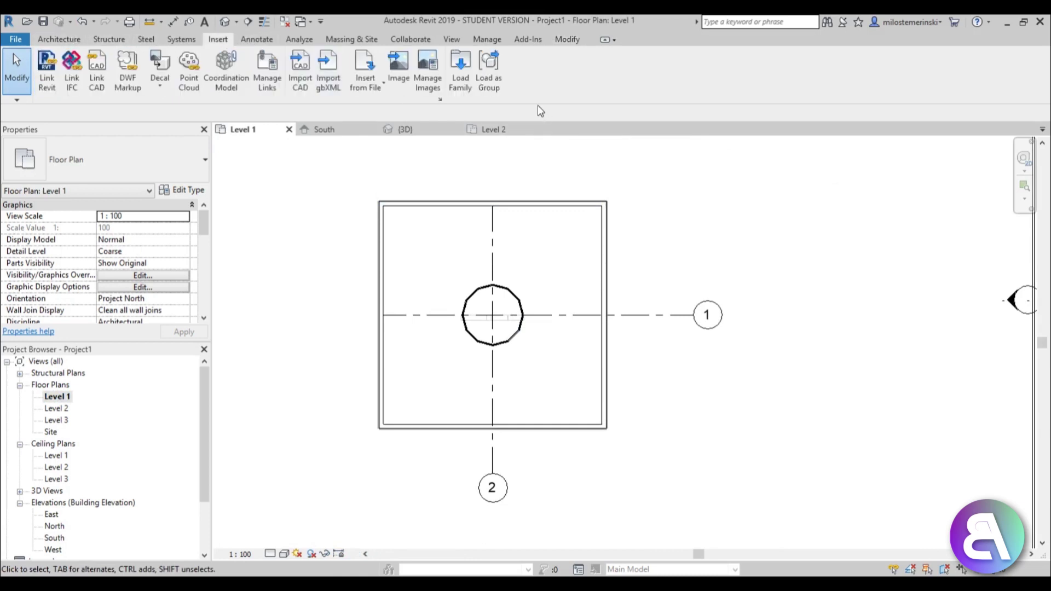
click(460, 82)
click(646, 176)
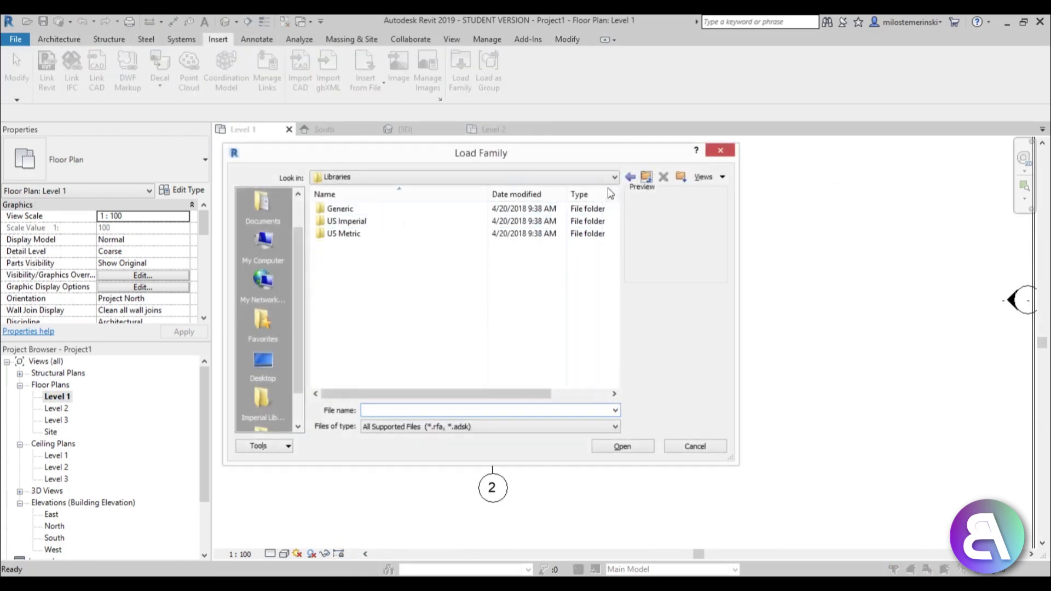
double_click(350, 236)
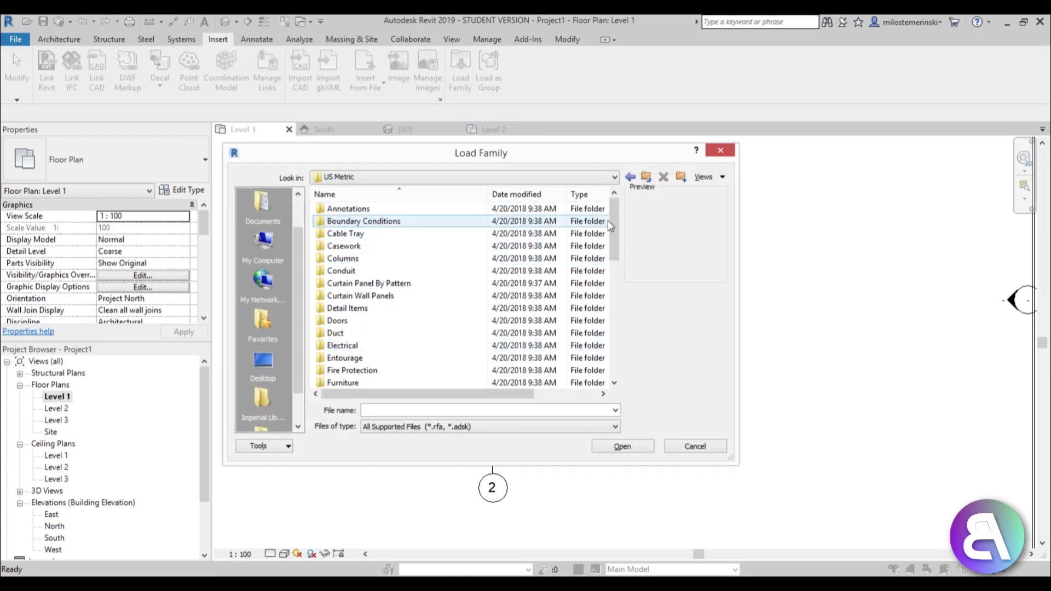
drag(614, 220, 624, 279)
double_click(342, 245)
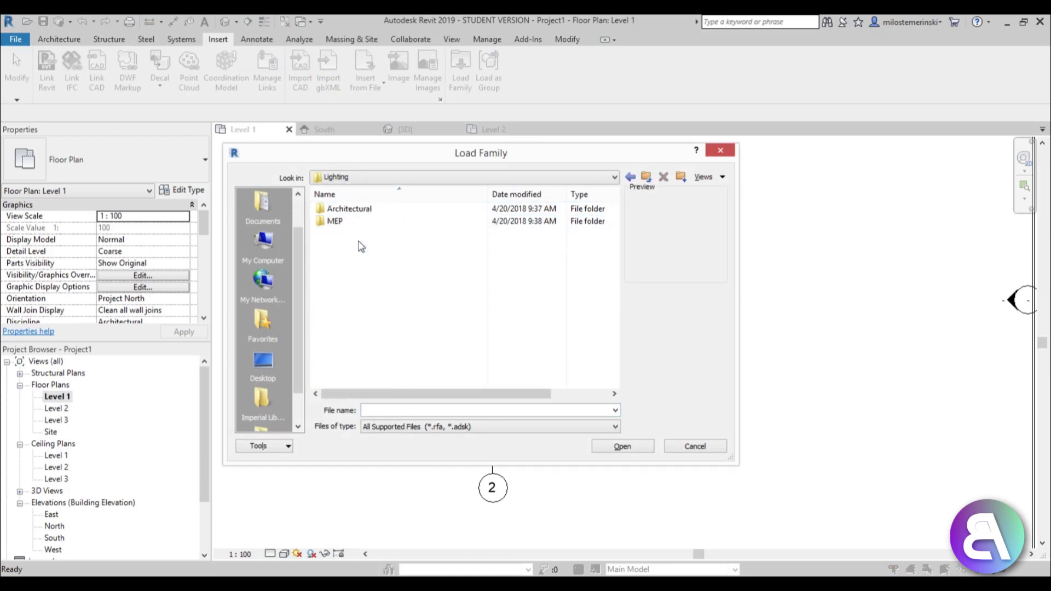
double_click(350, 209)
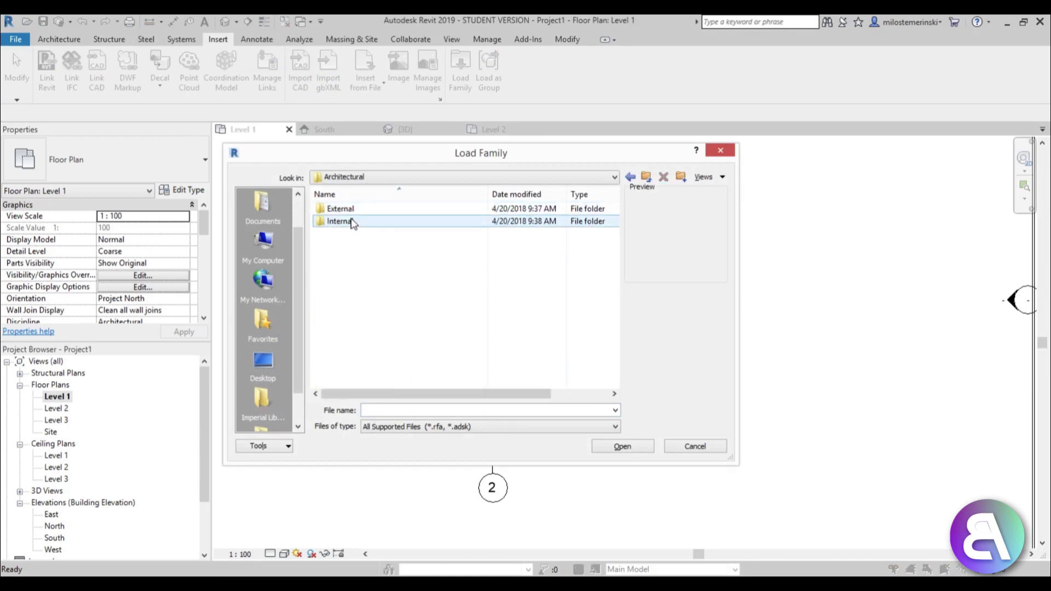
double_click(361, 220)
Compare the lighting family previews and load M_Floor Lamp - Standup.
click(359, 212)
key(Down)
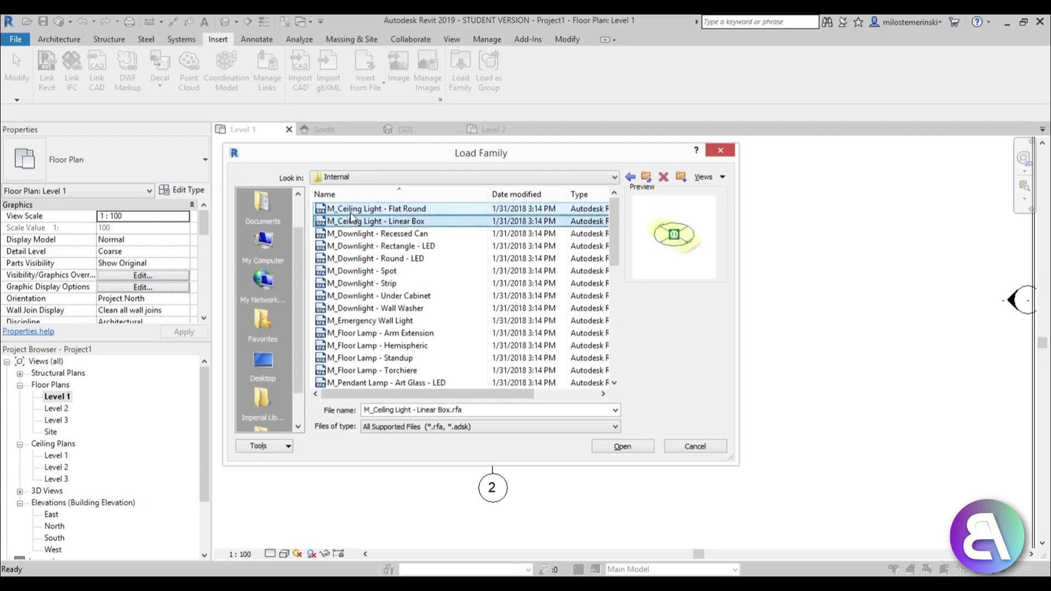
key(Down)
key(Down)
key(Down)
key(Down)
key(Down)
key(Down)
key(Down)
key(Down)
key(Down)
key(Down)
key(Down)
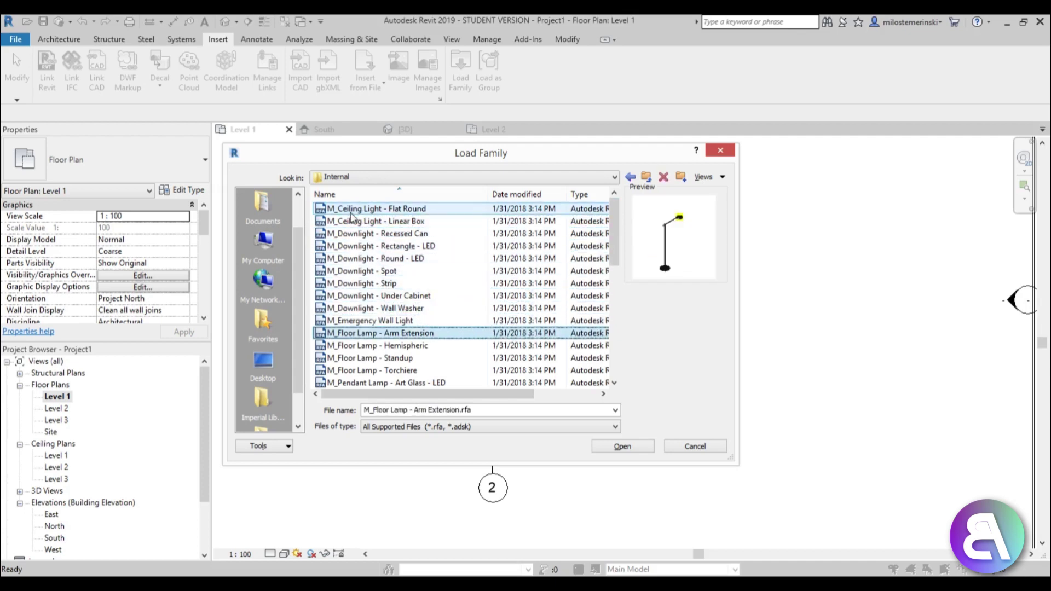
key(Down)
key(Up)
key(Up)
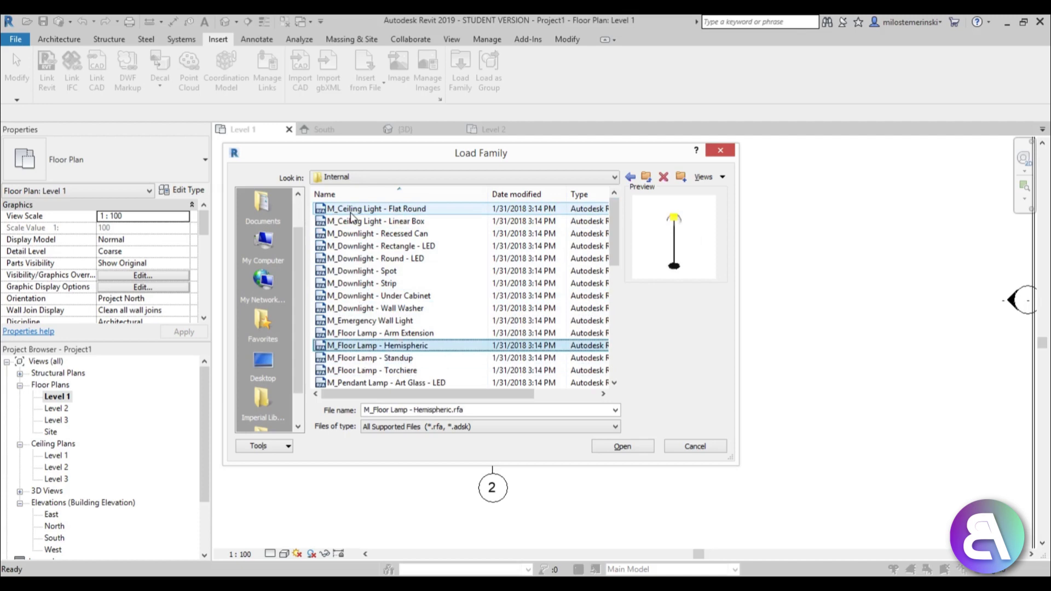
click(409, 359)
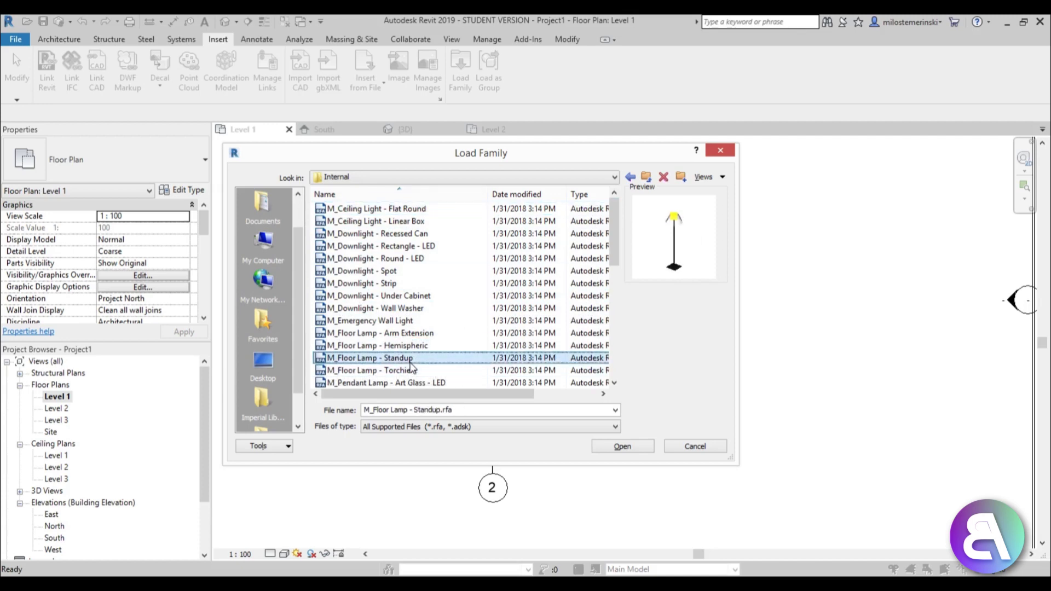
click(406, 369)
key(Up)
key(Down)
key(Up)
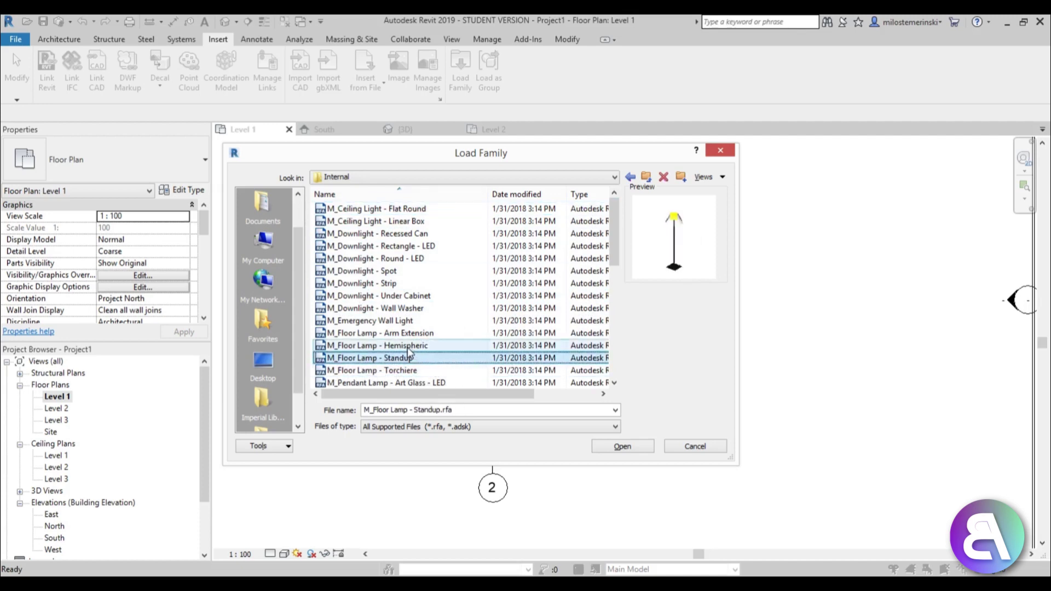
click(622, 446)
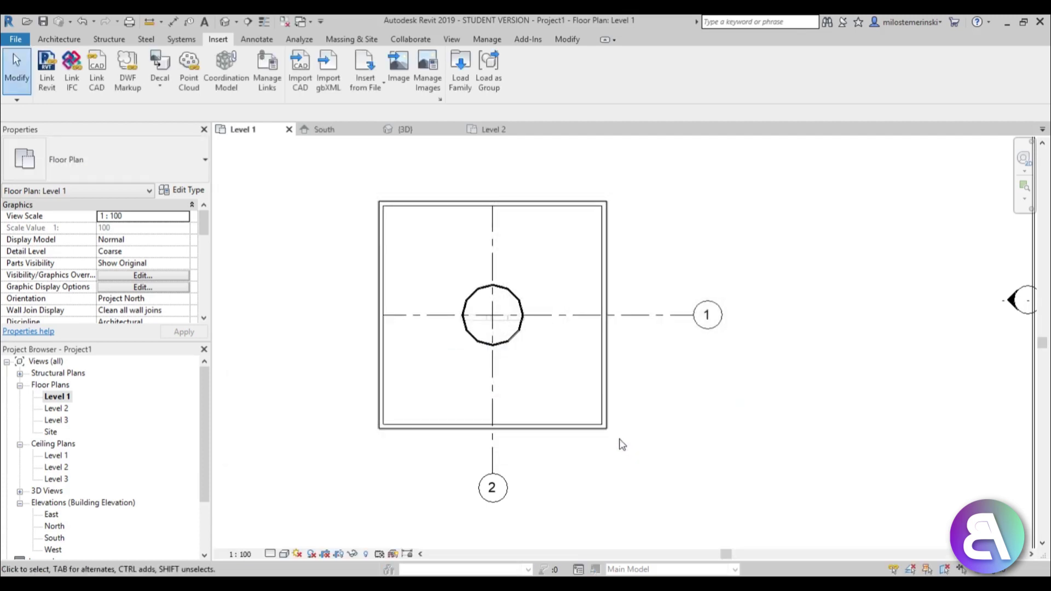
Place one Standup floor lamp southwest of the circular core and select it.
click(59, 39)
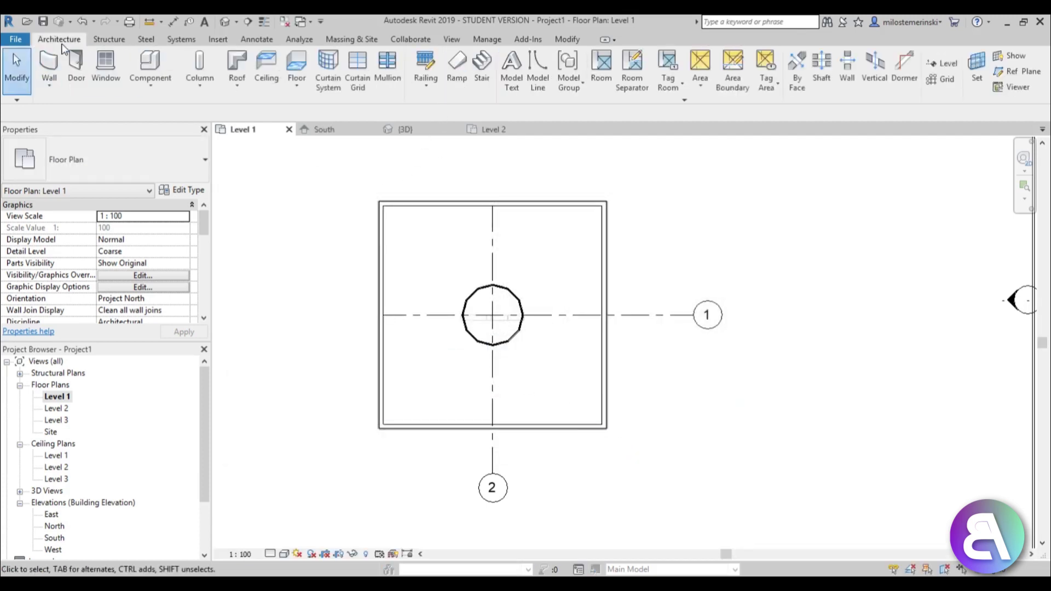
click(137, 68)
scroll(458, 346, up, 4)
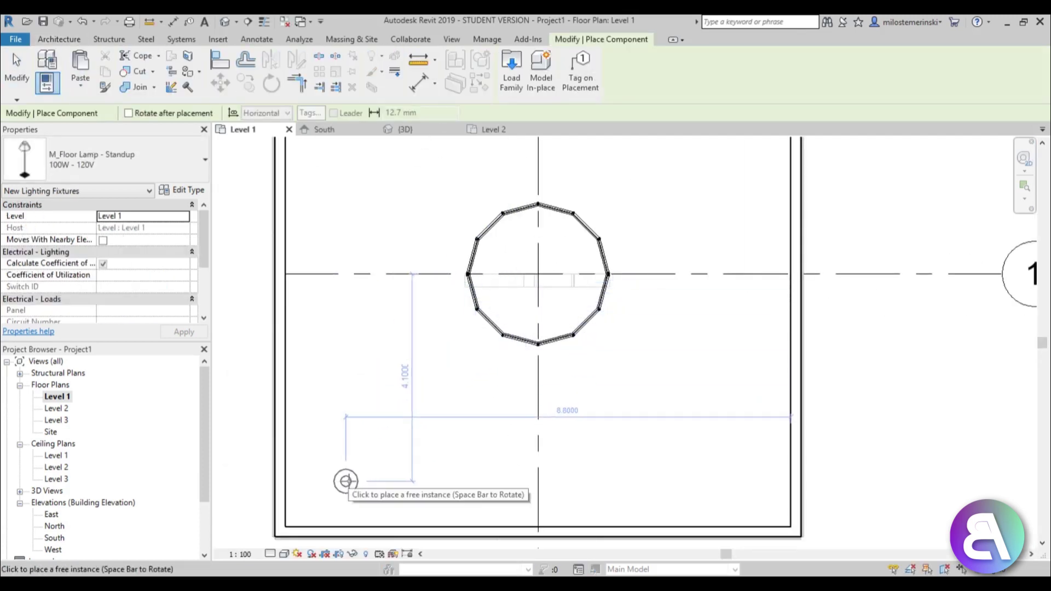
click(360, 487)
key(Escape)
key(Escape)
click(355, 471)
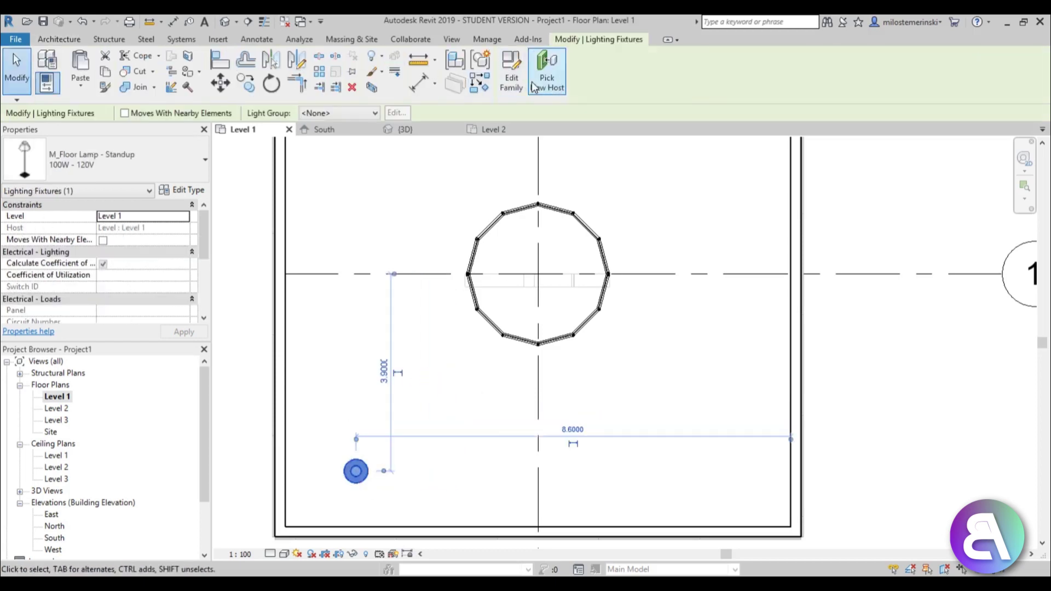
Edit the lamp family, delete its shade, and open Family Types for the light source.
click(521, 96)
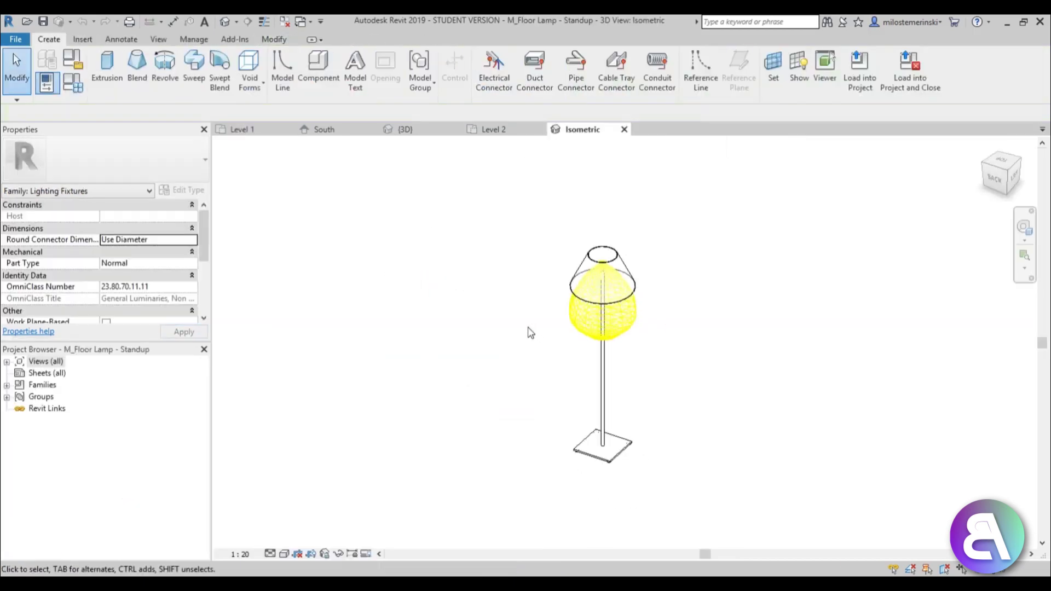
scroll(460, 295, up, 3)
shift+middle_drag(460, 296, 625, 383)
click(580, 301)
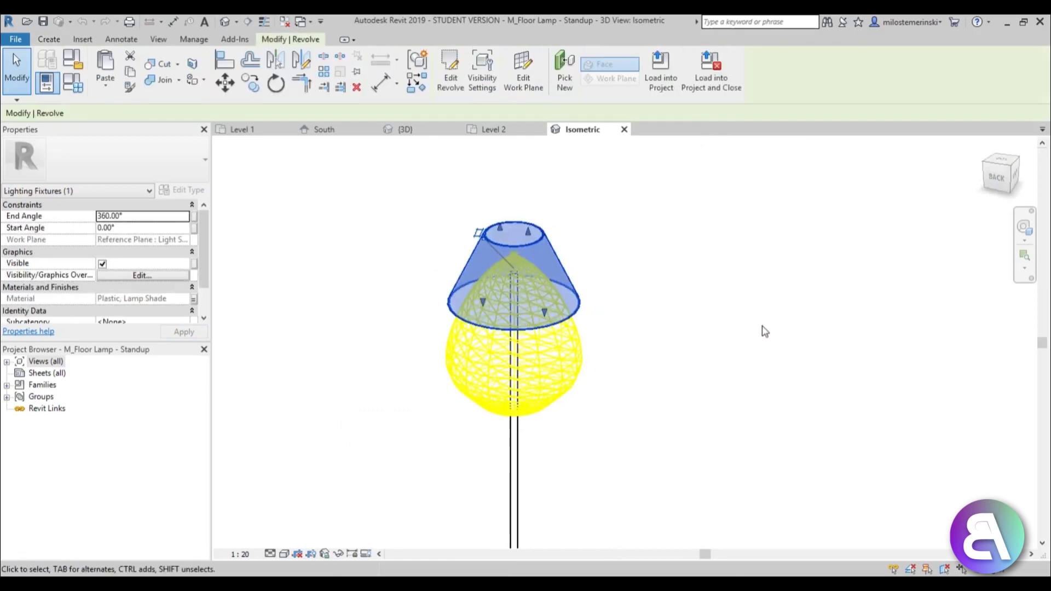
key(Delete)
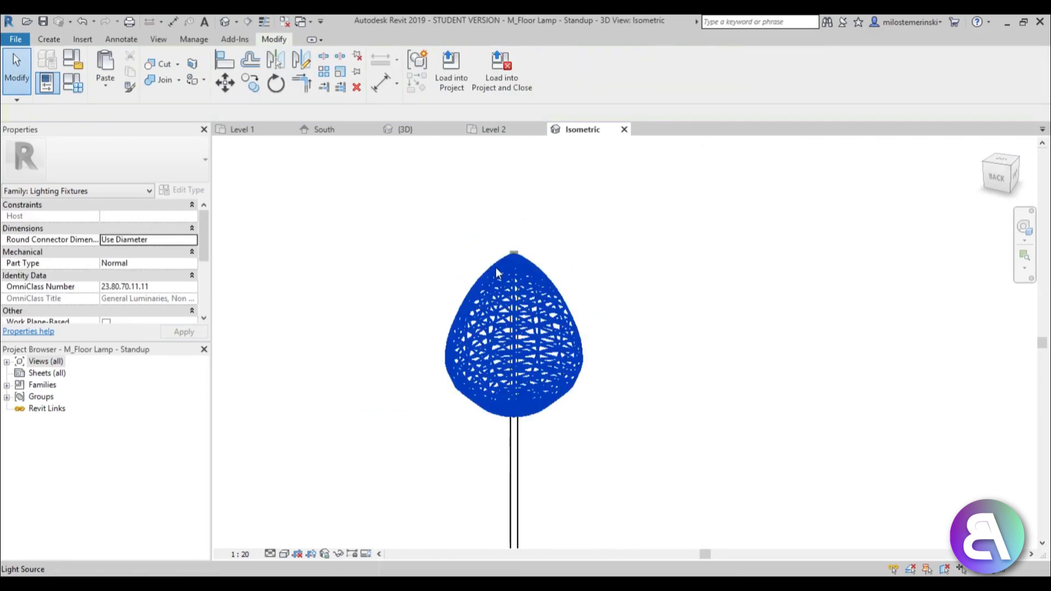
click(495, 272)
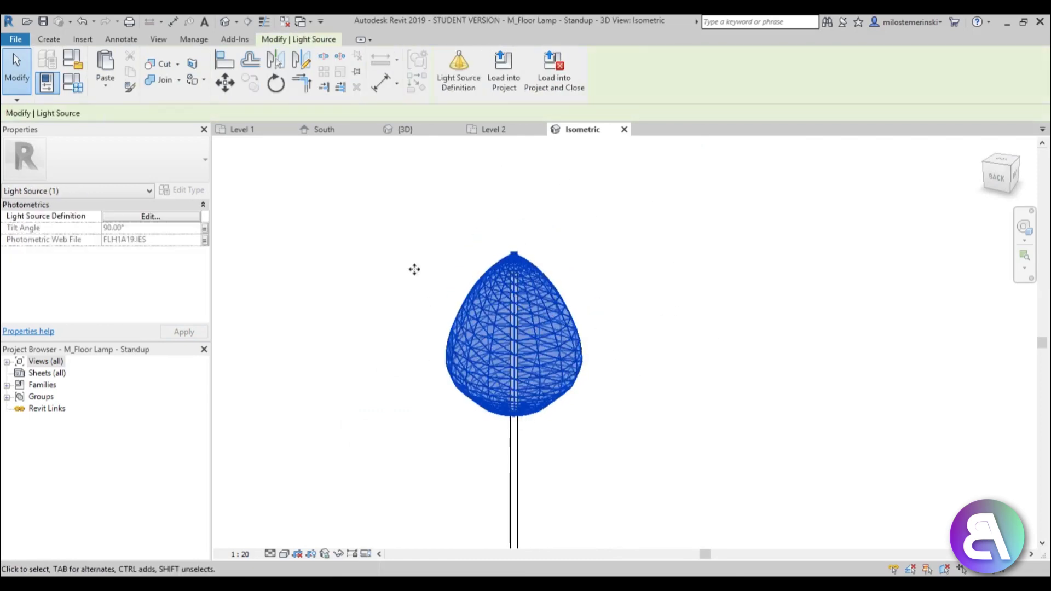
click(77, 85)
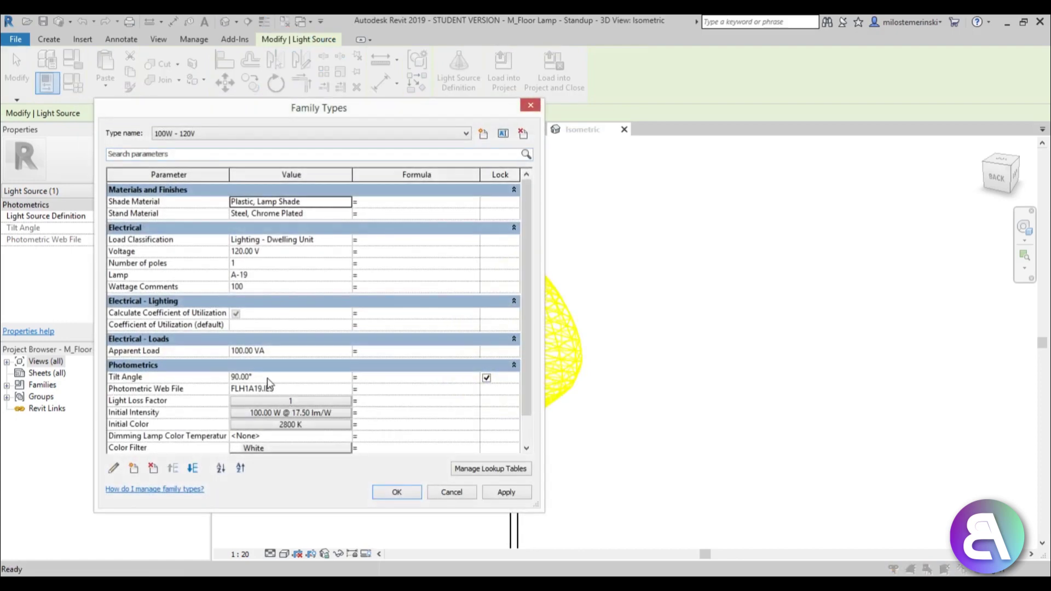
Set the light's Tilt Angle to -90° and apply it.
click(249, 377)
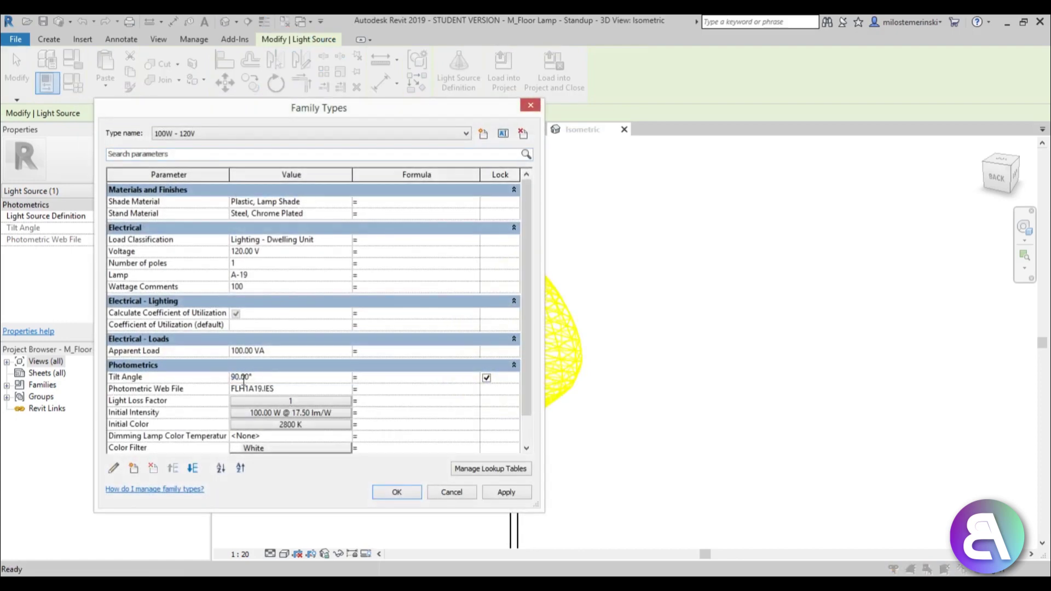
key(Tab)
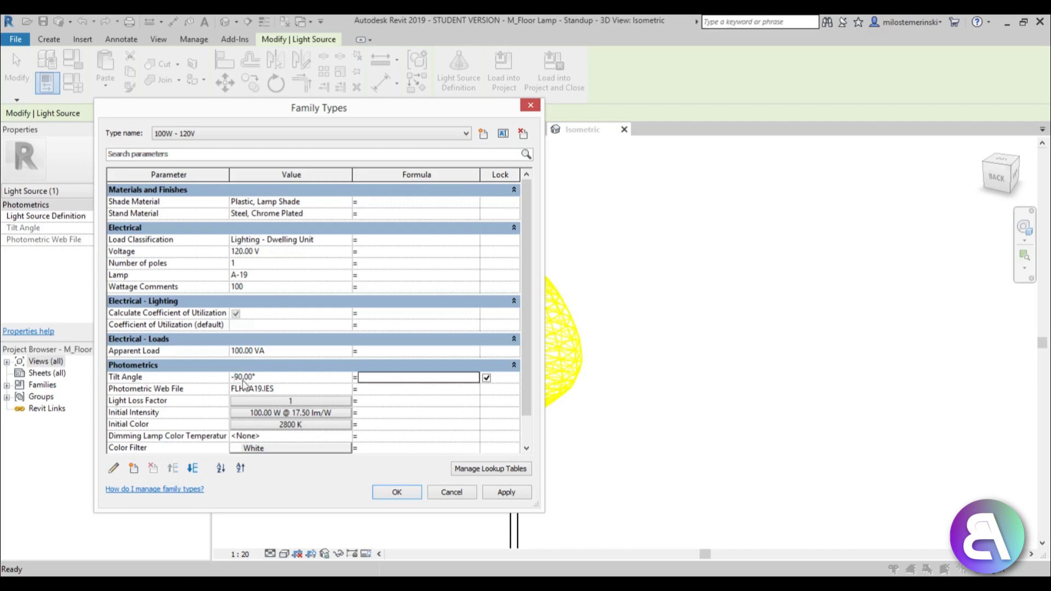
click(505, 492)
drag(487, 110, 268, 116)
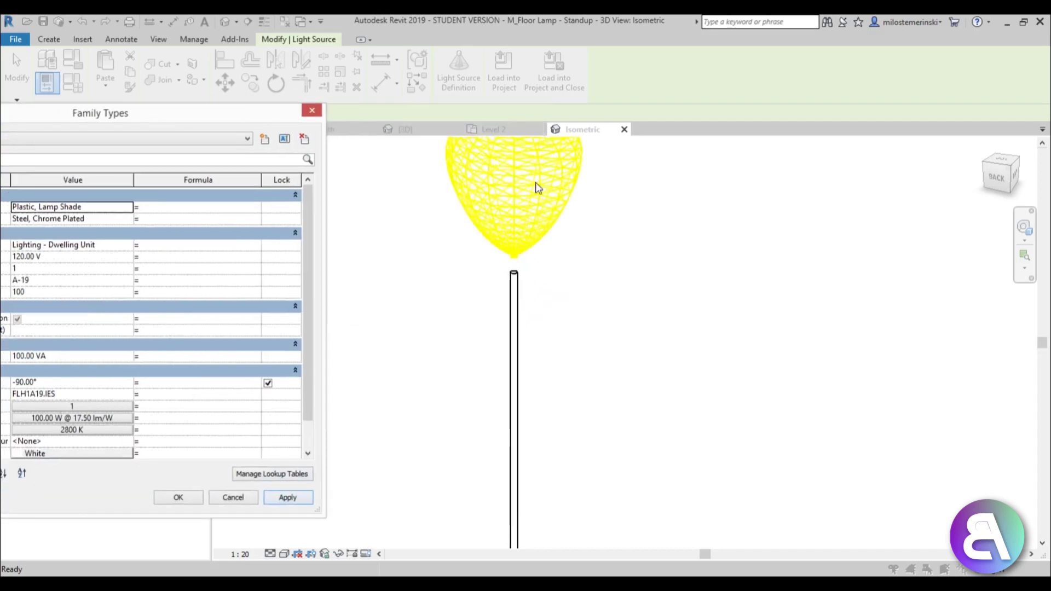
drag(170, 113, 449, 73)
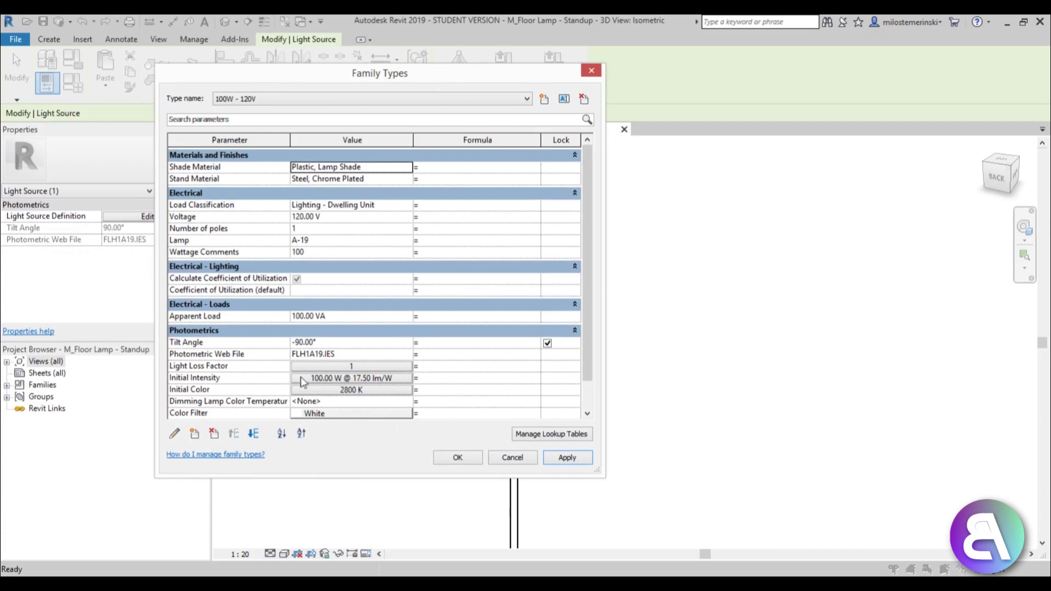
Set initial intensity to 100750 lm luminous flux and colour to Xenon 6000 K, then apply.
click(334, 382)
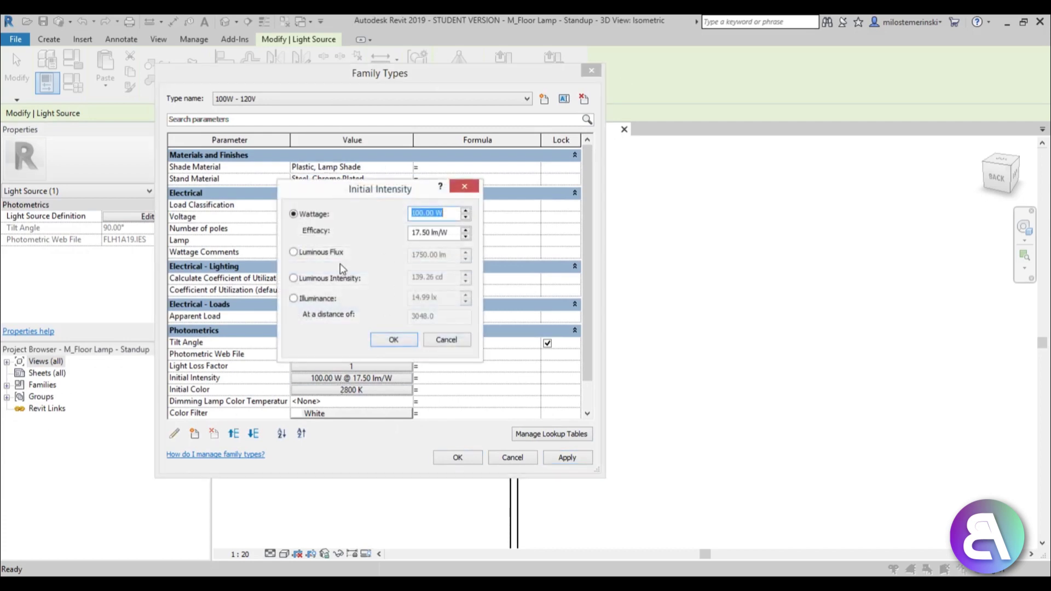
click(324, 255)
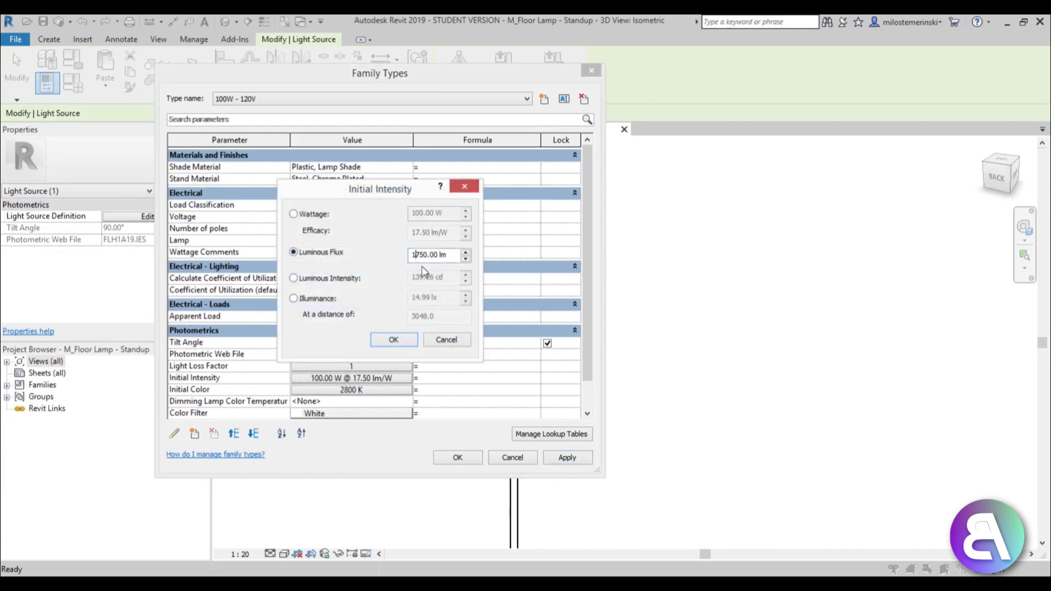
click(393, 339)
click(387, 391)
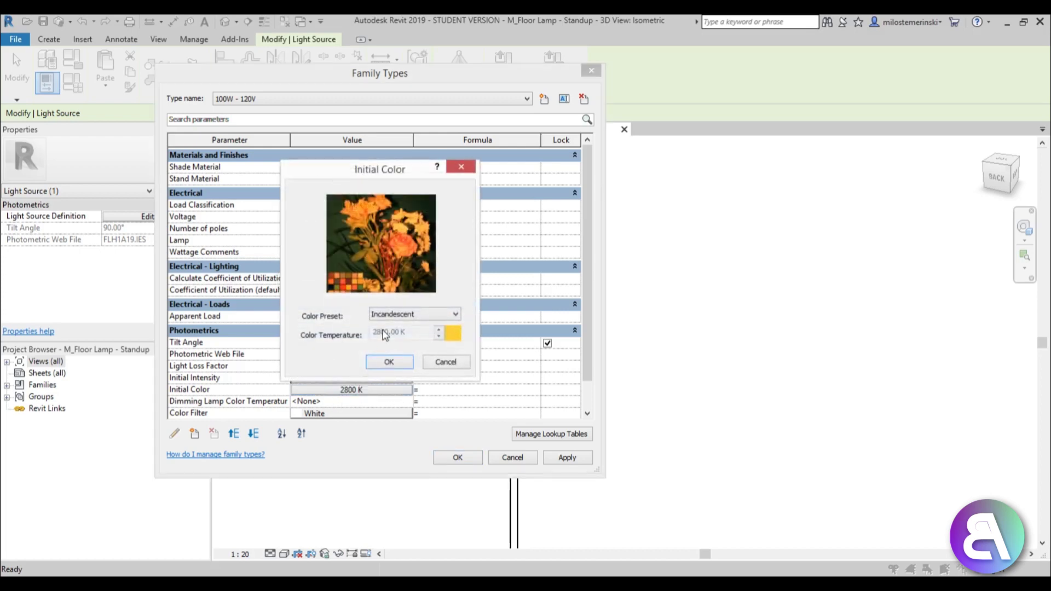
click(389, 316)
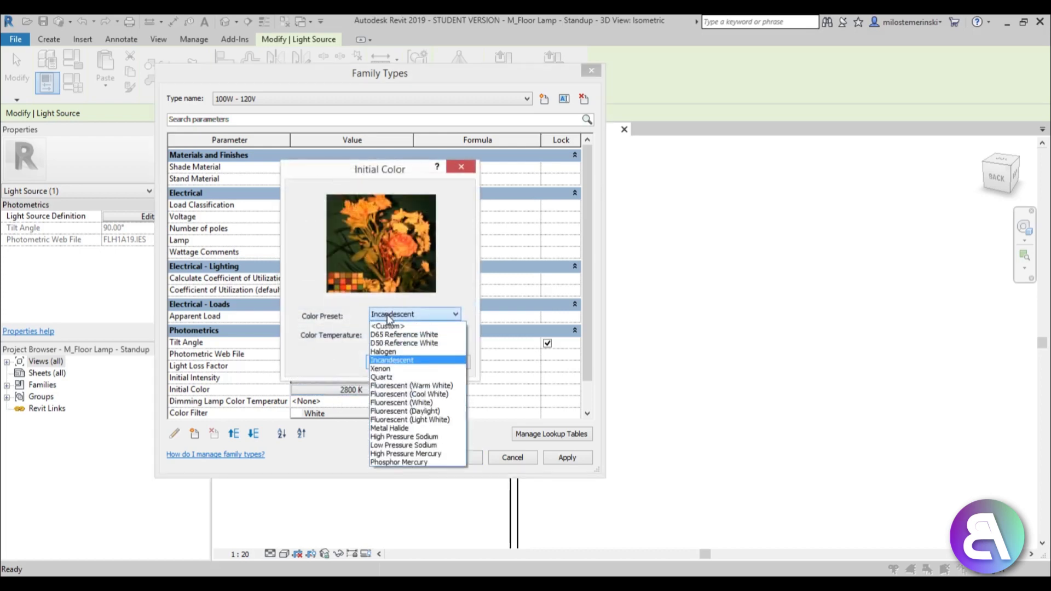
click(391, 370)
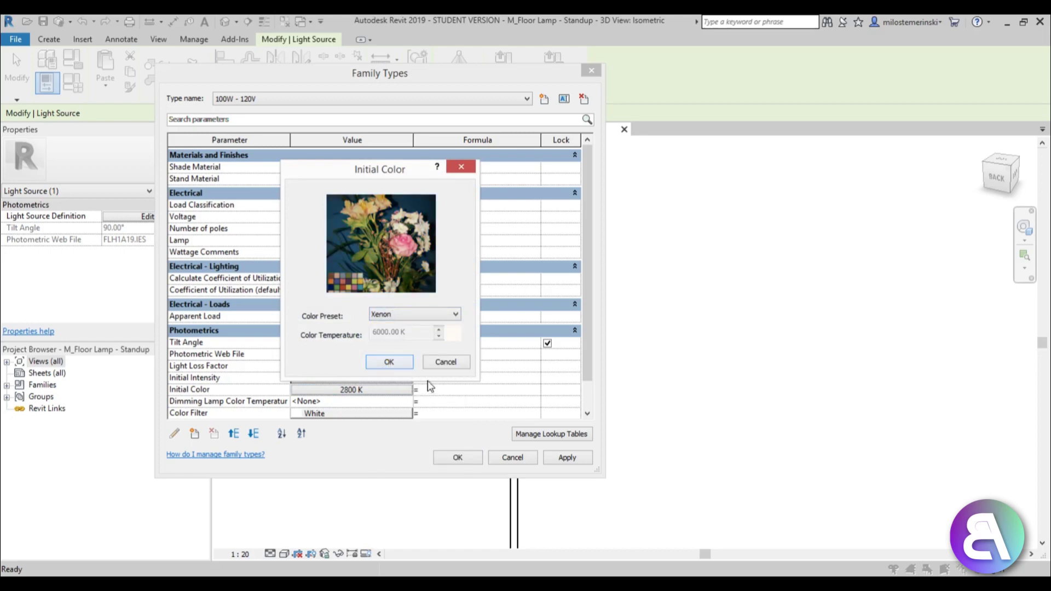
click(389, 363)
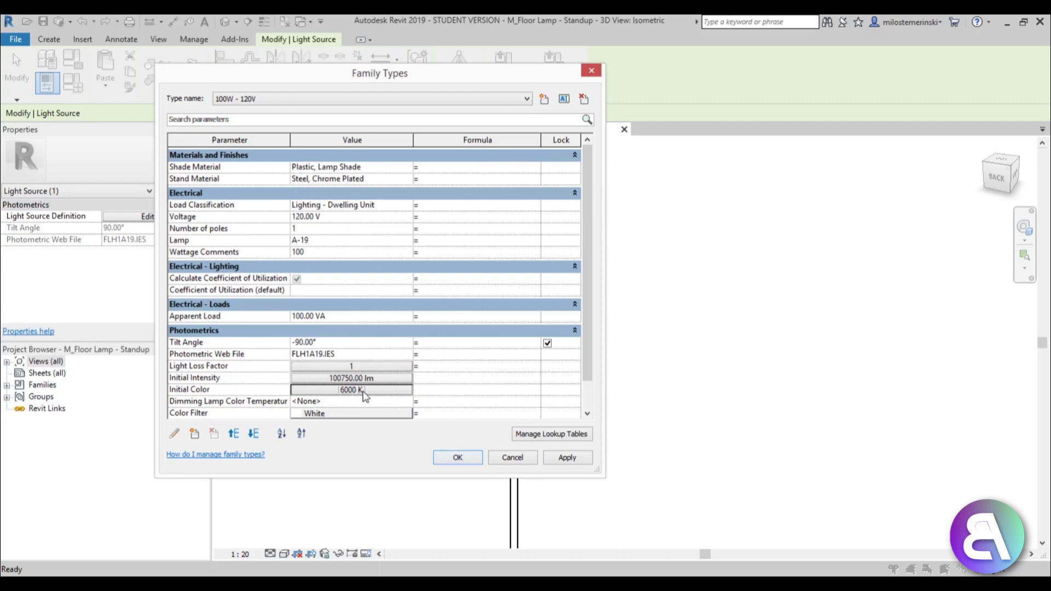
click(569, 463)
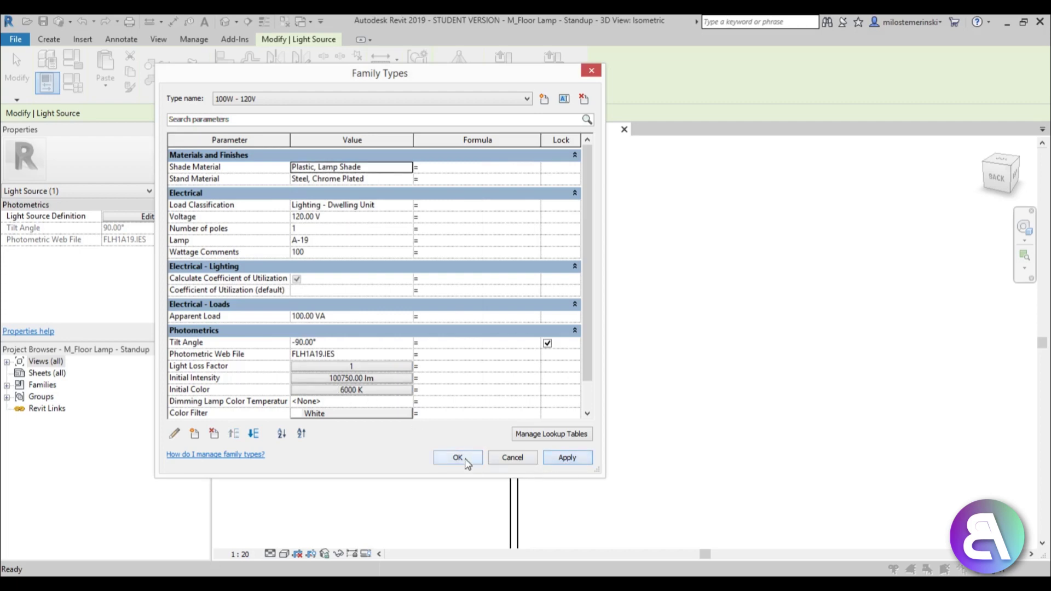
click(457, 458)
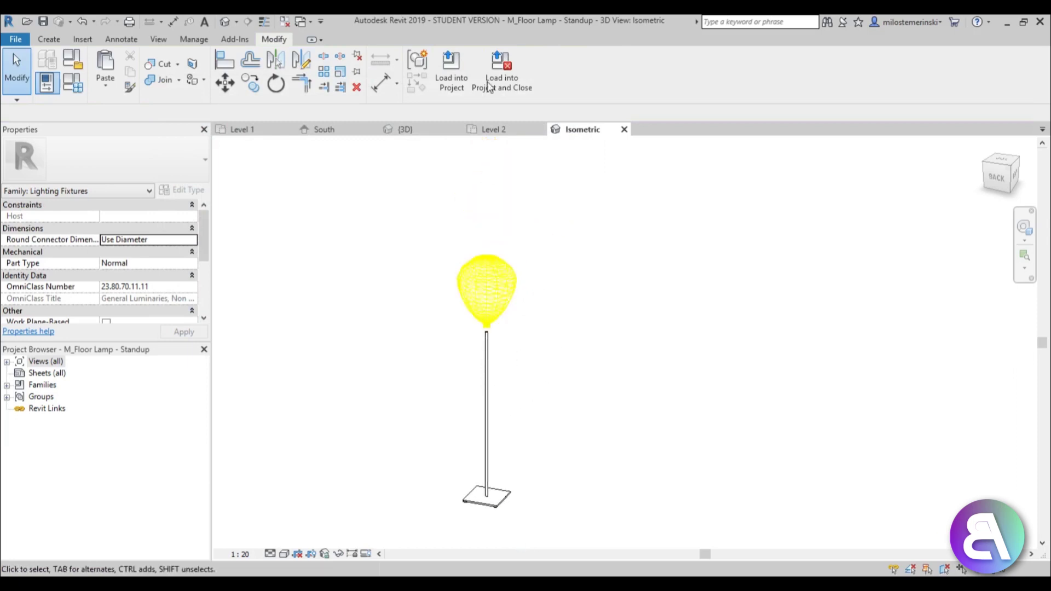
Load the edited lamp into the project, overwriting the old version, then reopen it from South elevation.
click(461, 92)
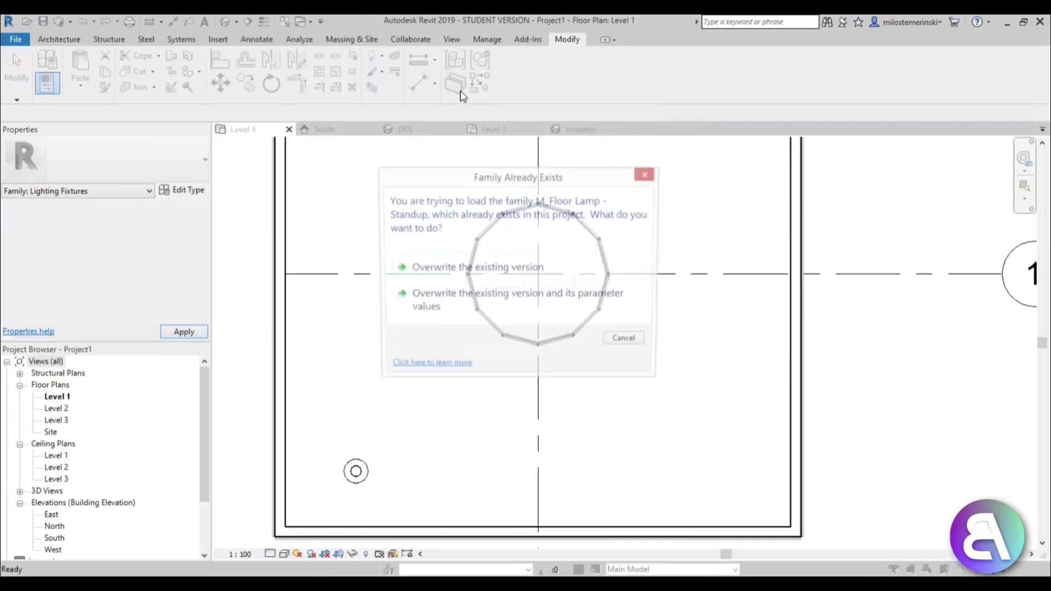
click(450, 297)
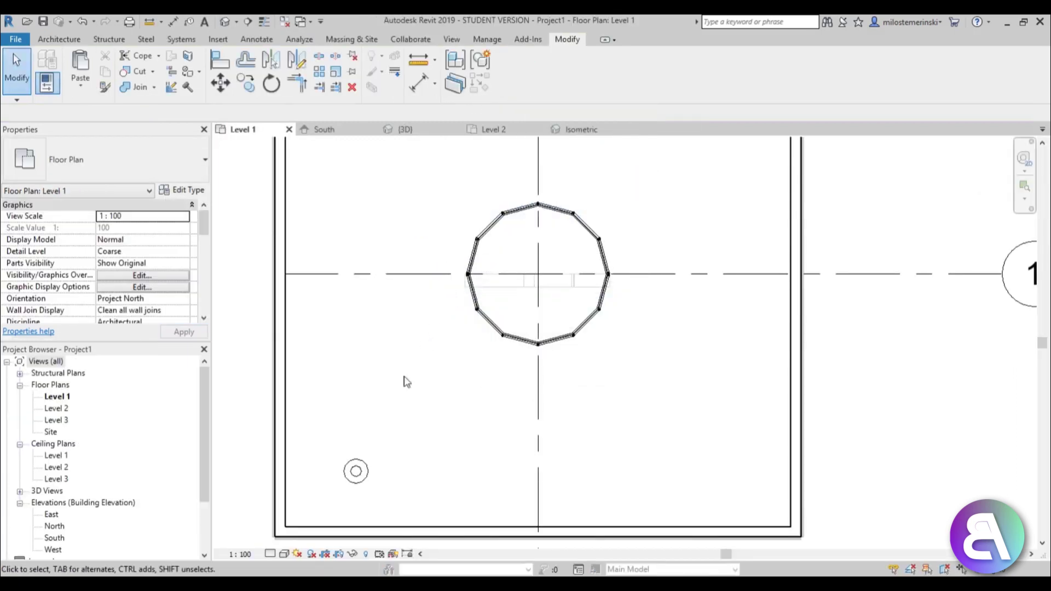
click(356, 470)
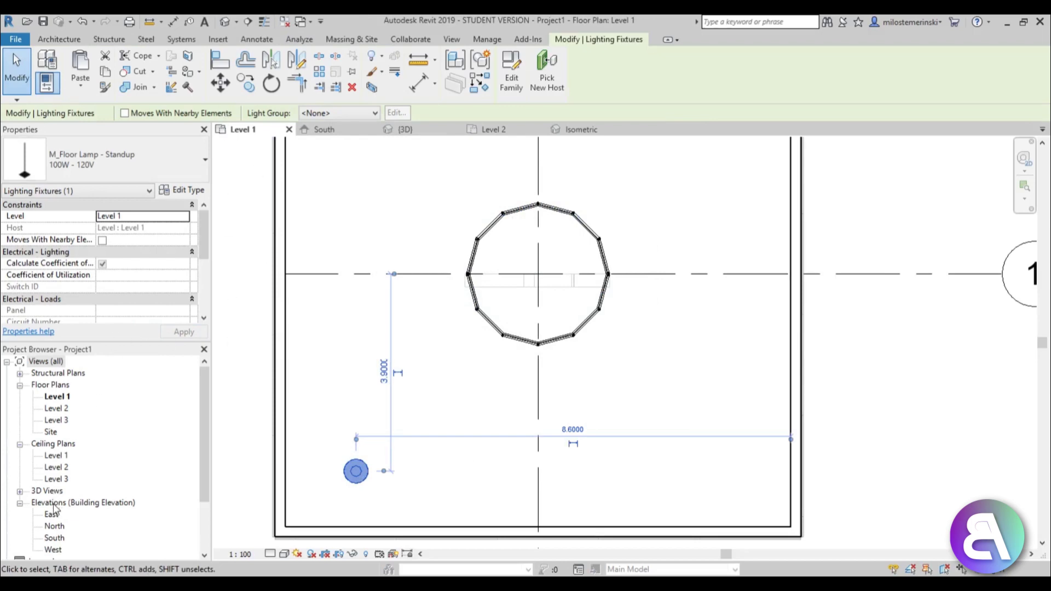
double_click(55, 538)
scroll(482, 332, down, 3)
scroll(483, 332, up, 6)
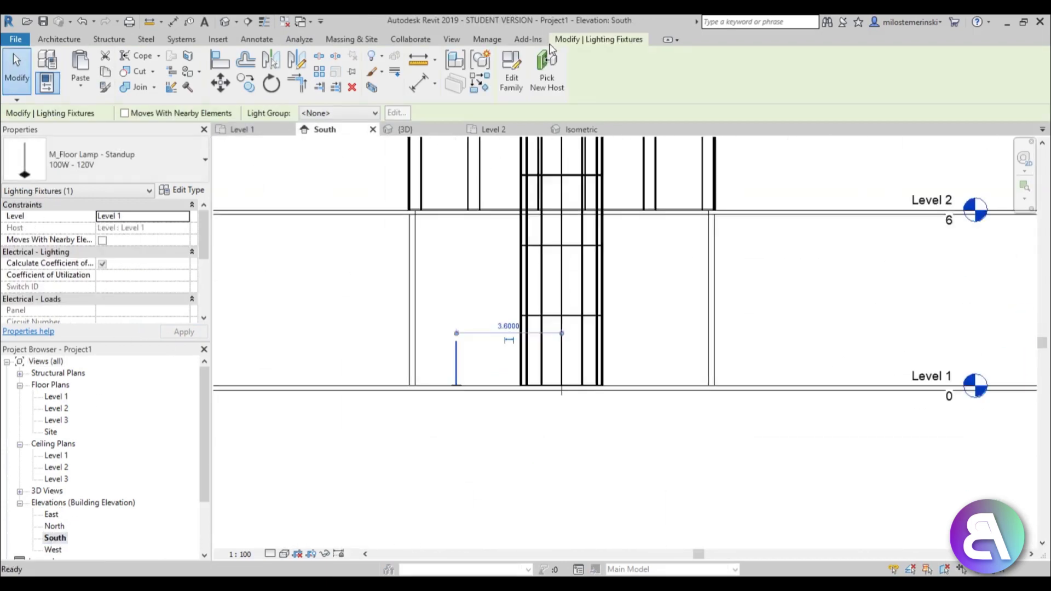
scroll(483, 332, up, 1)
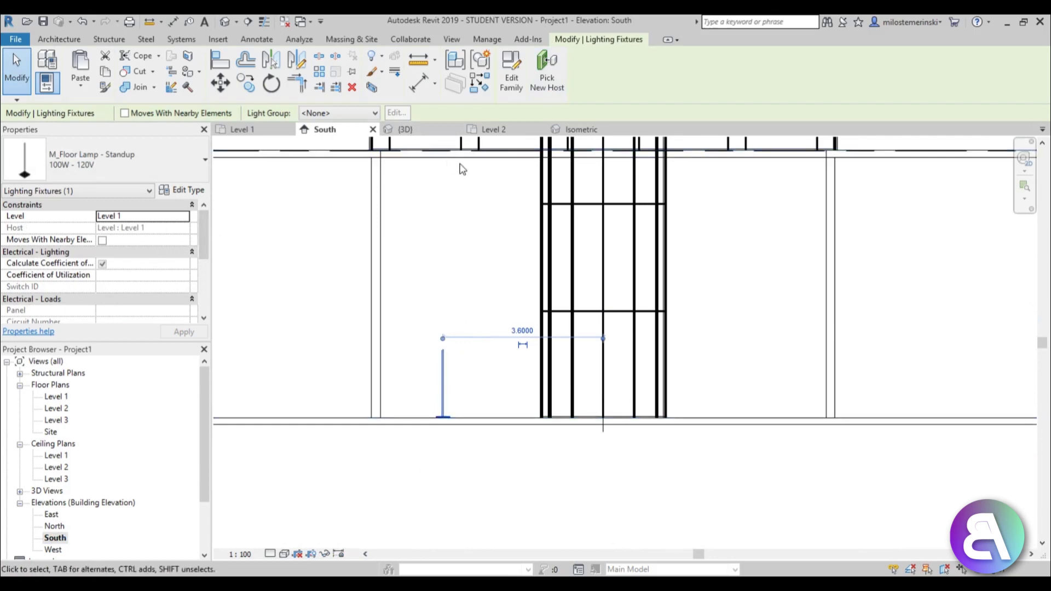
click(511, 71)
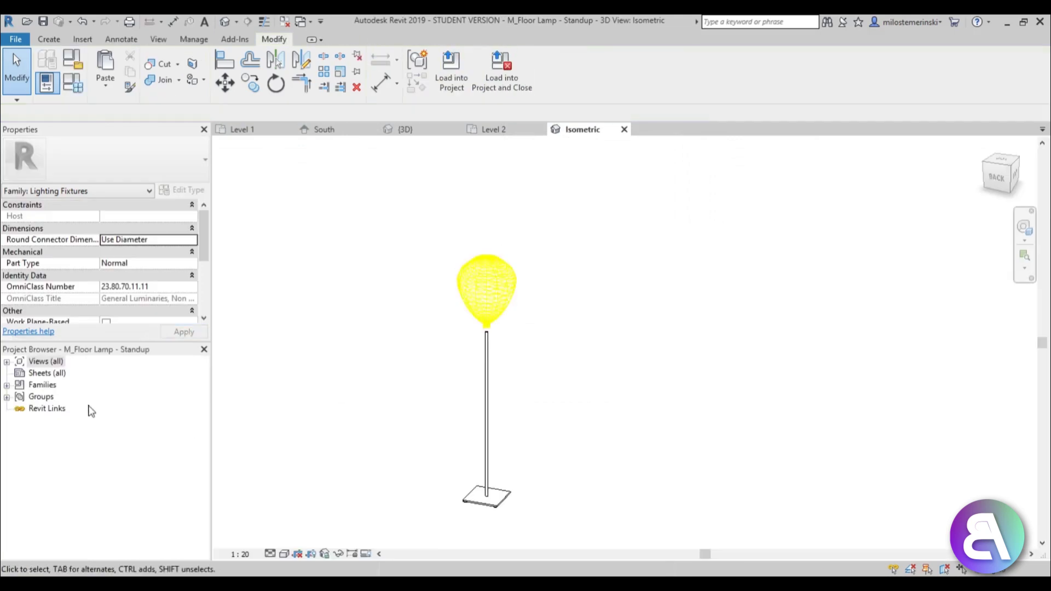
In the Front elevation, unpin the Light Source Elevation plane and raise it to 4080.
click(6, 362)
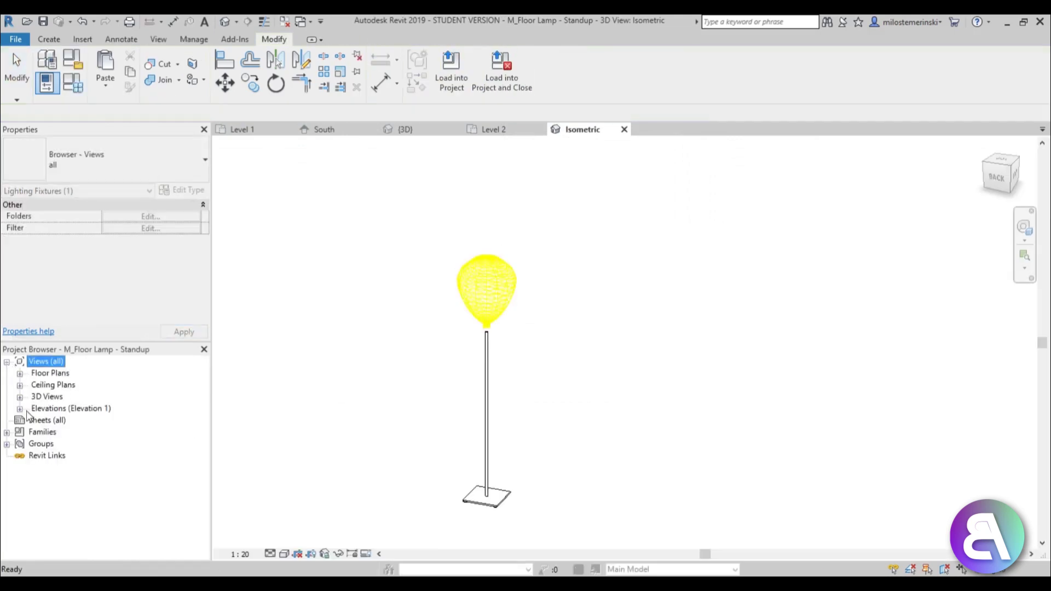
click(20, 409)
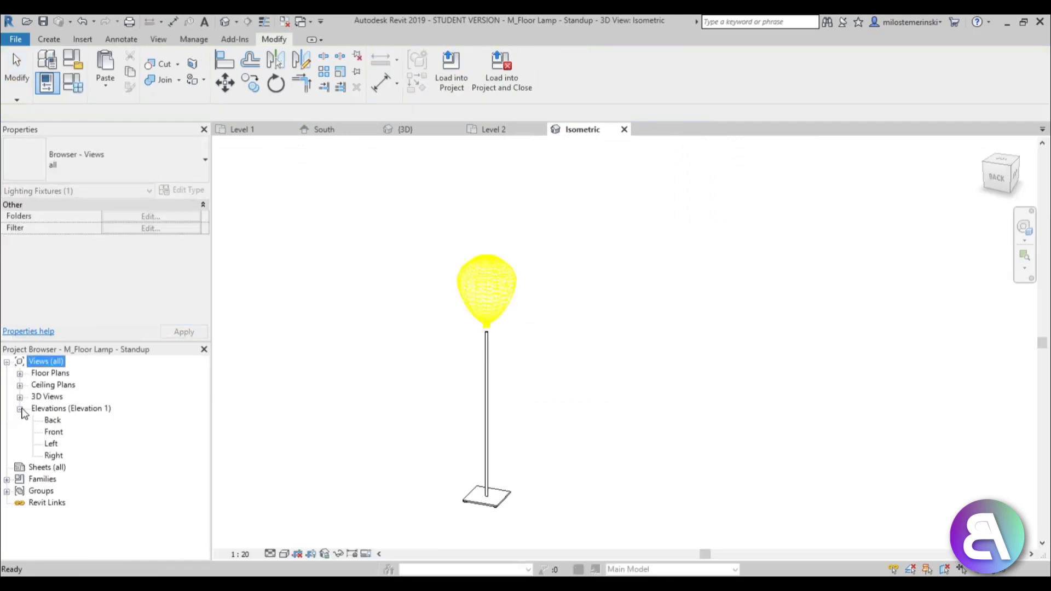
double_click(54, 433)
click(650, 237)
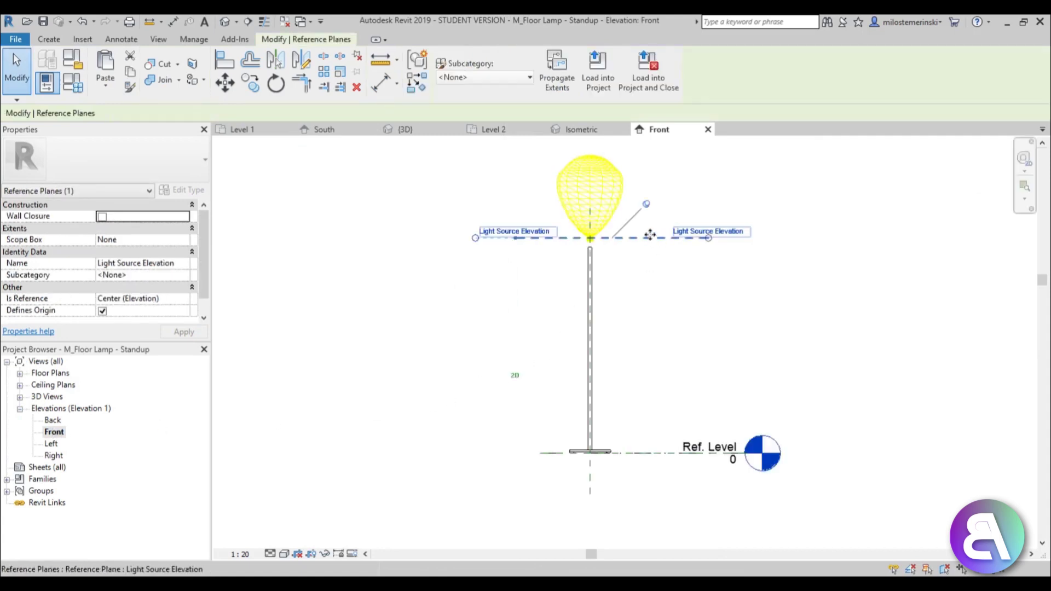
click(647, 206)
drag(649, 238, 648, 185)
scroll(631, 265, down, 2)
middle_drag(631, 265, 465, 424)
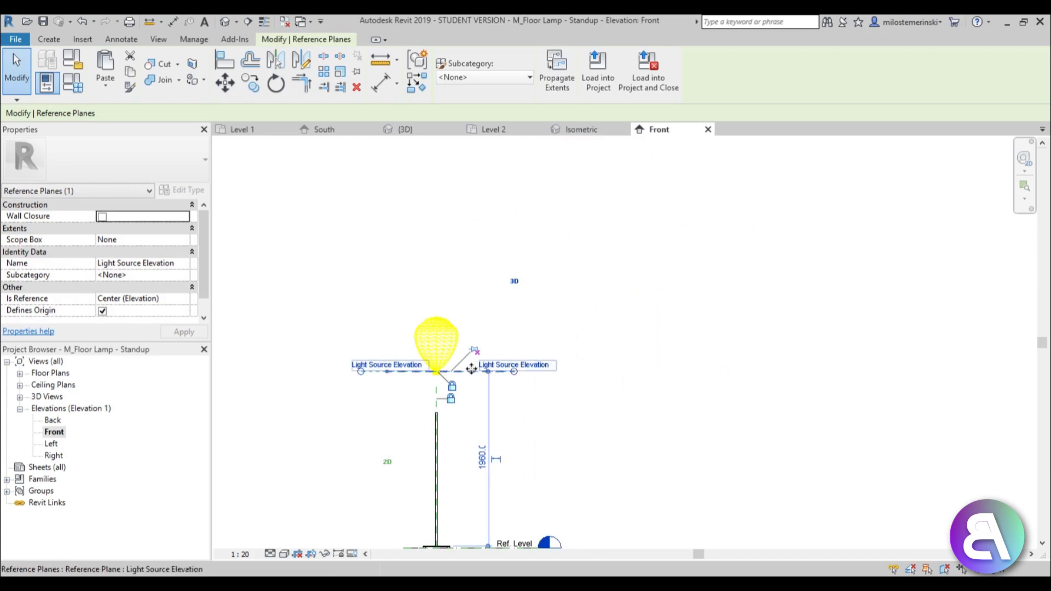
drag(463, 371, 462, 183)
scroll(508, 261, down, 2)
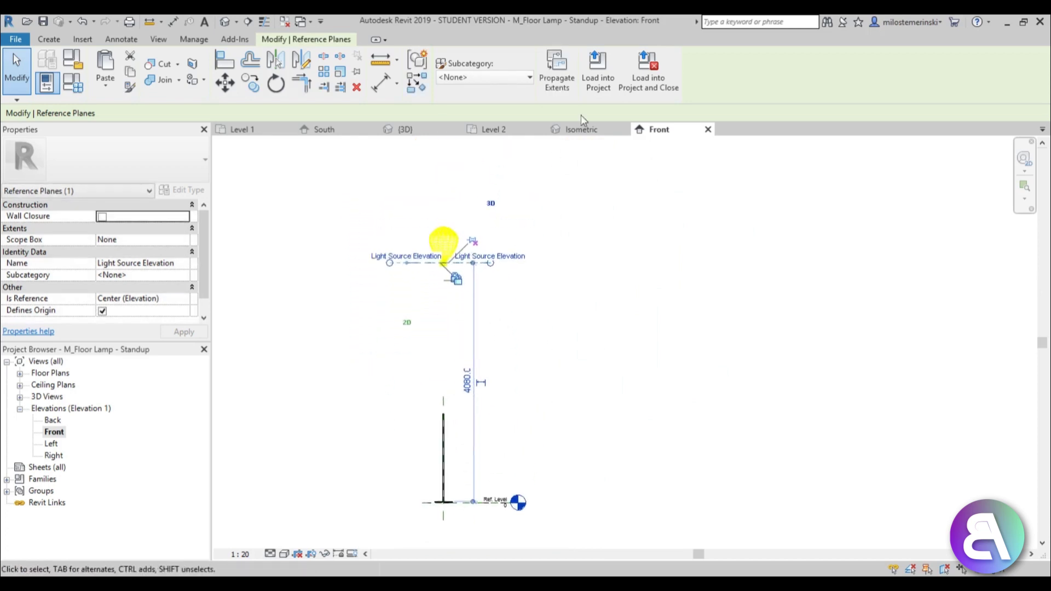
Load the raised lamp into the project, overwriting the existing family, and return to Level 1.
click(608, 92)
click(458, 303)
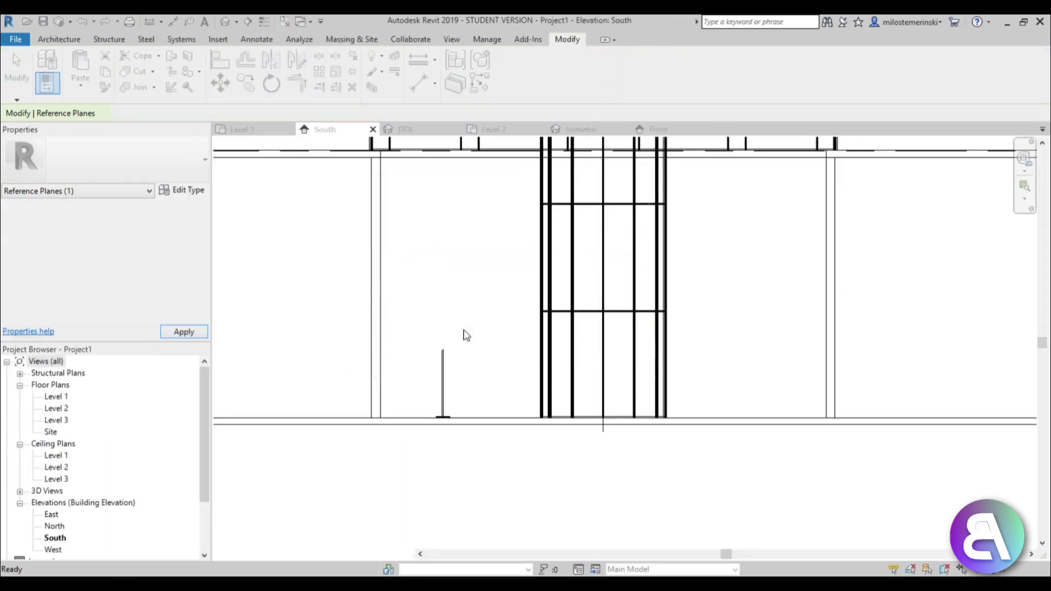
scroll(442, 249, down, 2)
middle_drag(435, 241, 411, 358)
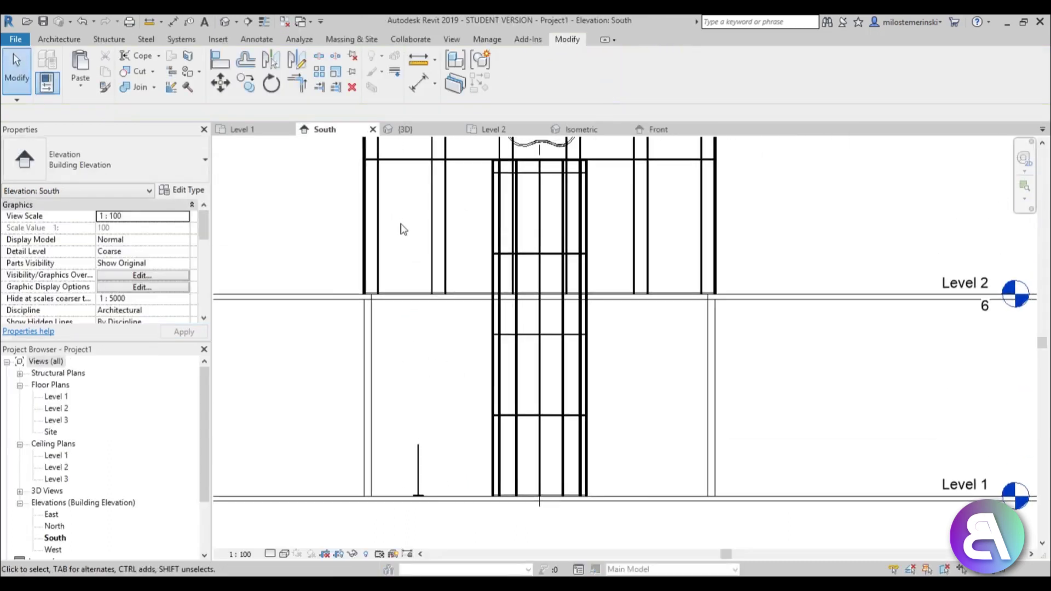
click(420, 486)
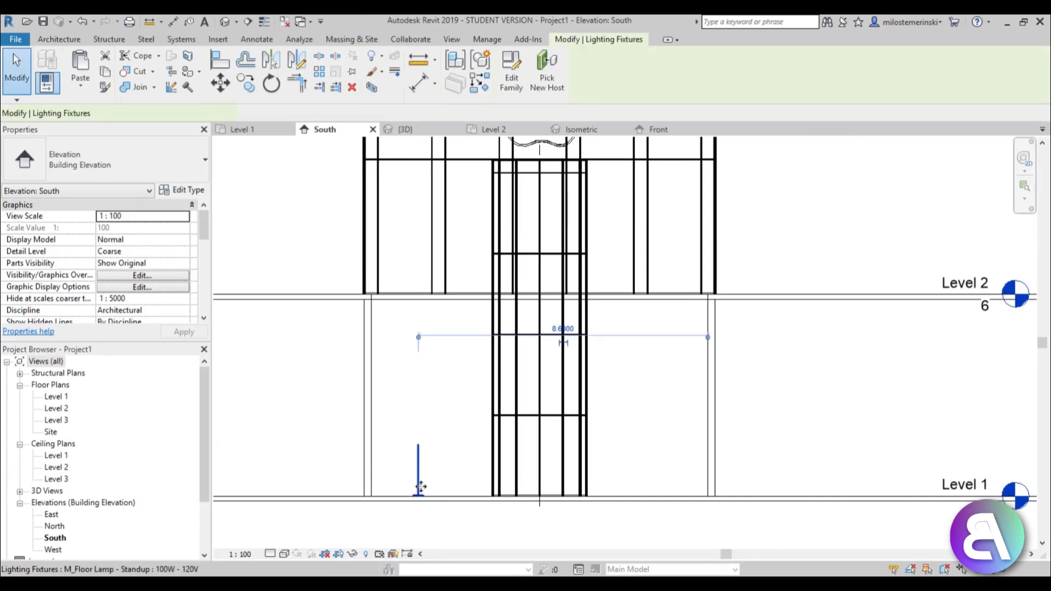
double_click(55, 397)
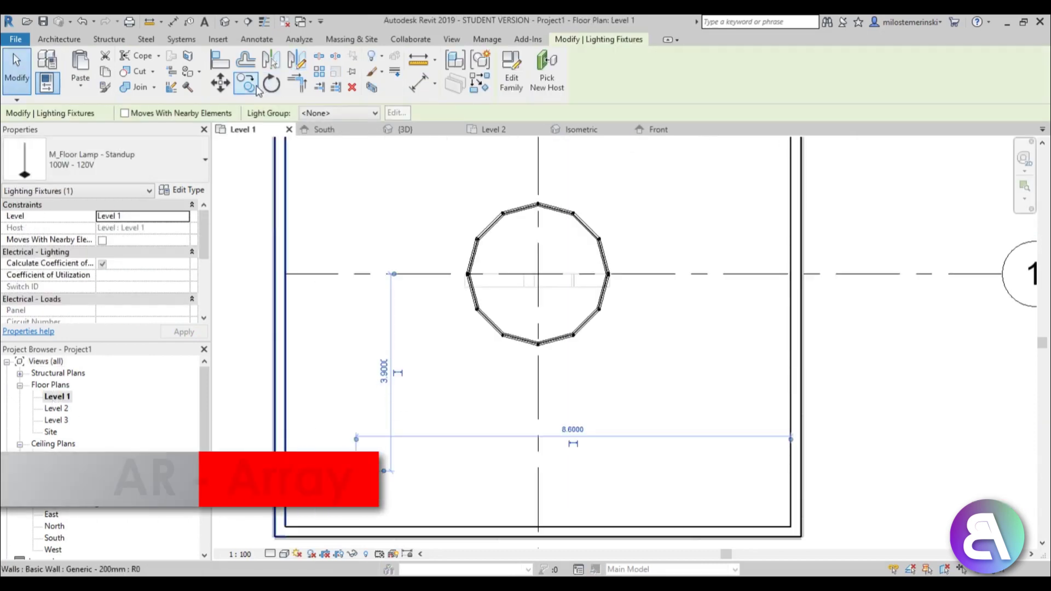
Array the lamp 8 times upward toward the top wall using AR.
key(a)
key(r)
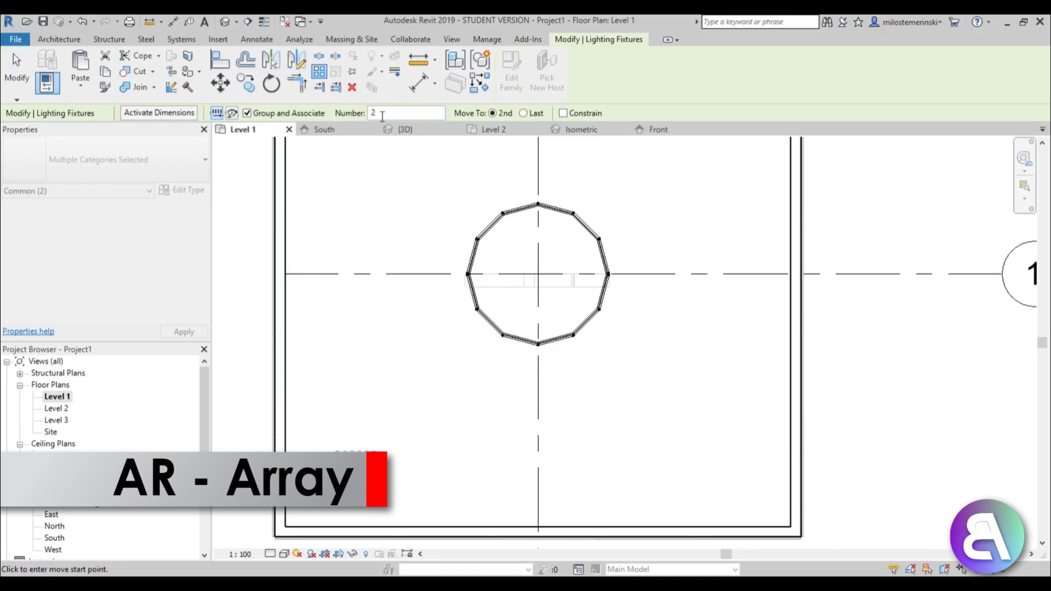
text(8)
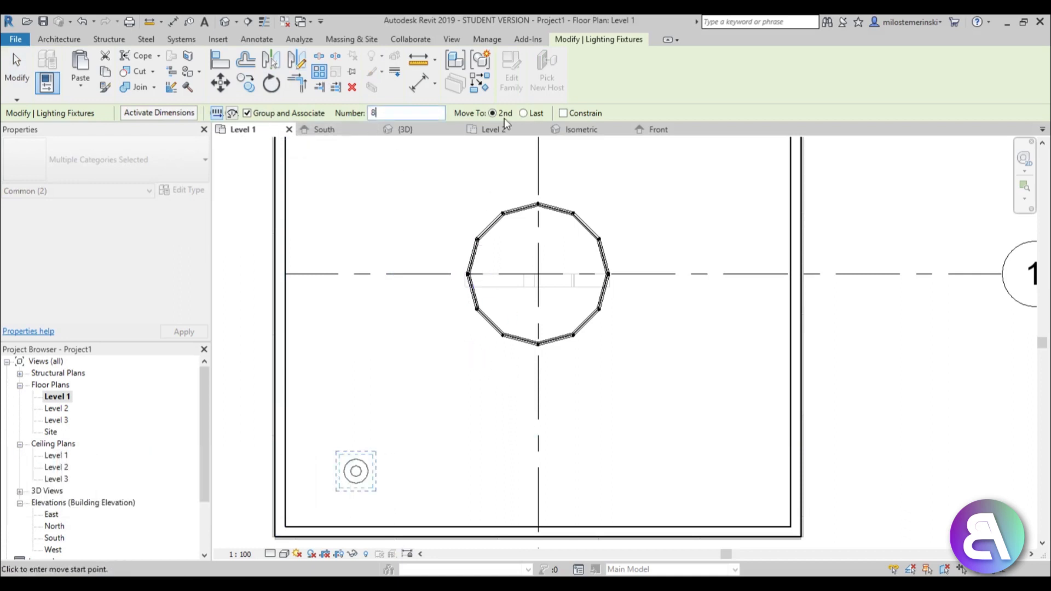
click(356, 472)
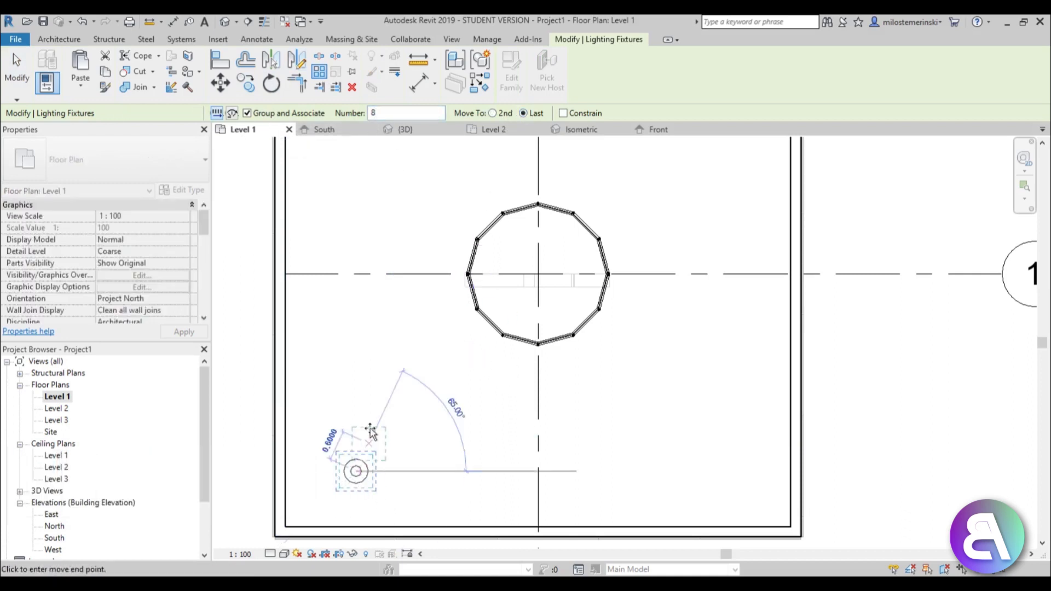
scroll(380, 327, down, 2)
middle_drag(380, 326, 386, 469)
click(366, 305)
scroll(366, 304, down, 2)
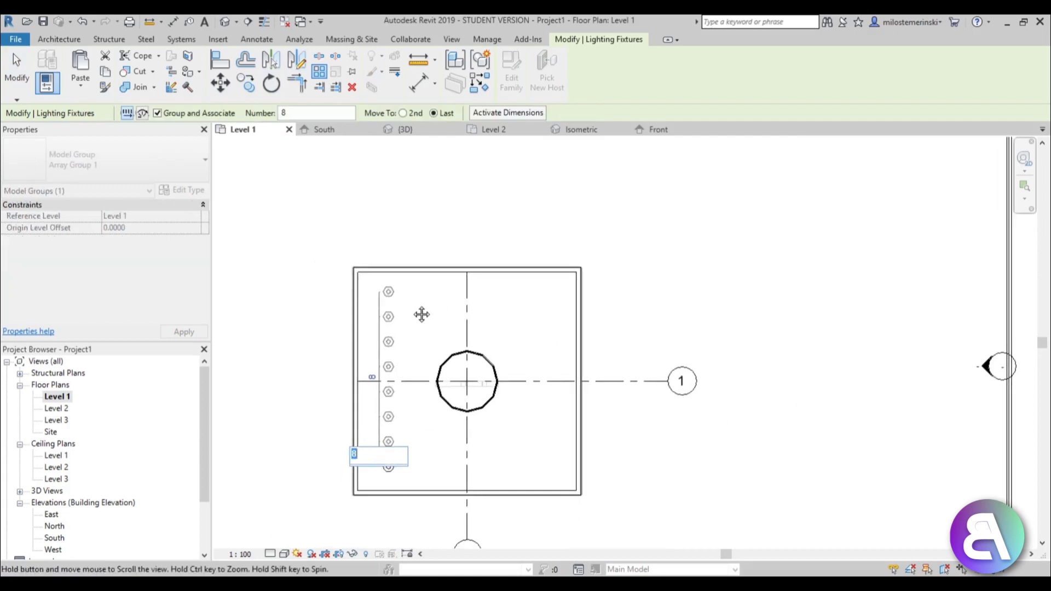
key(Escape)
Select the lamp column and array it into 8 columns across the floor.
drag(363, 474, 386, 457)
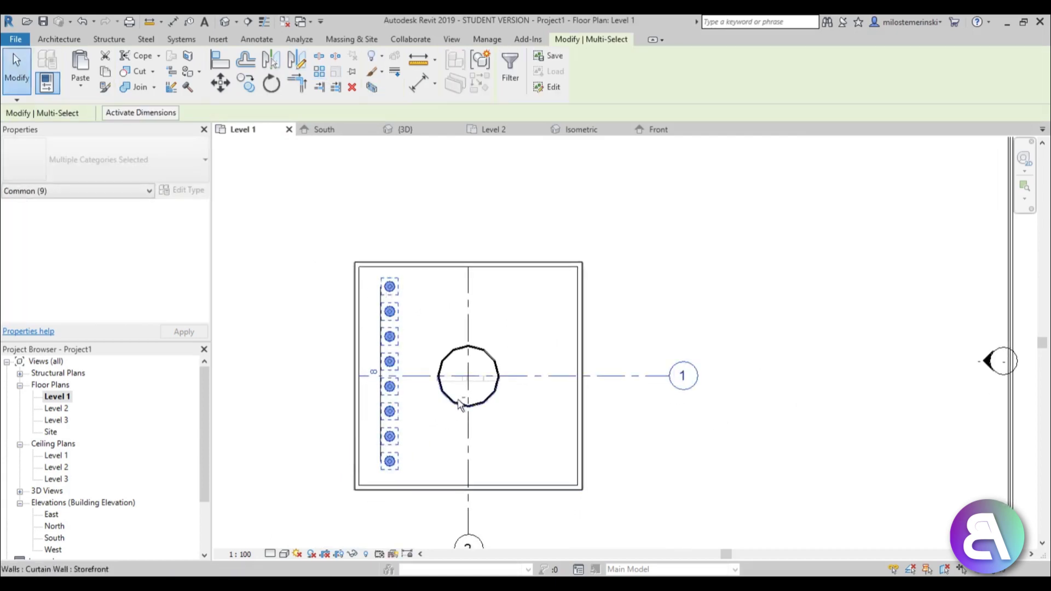
shift+click(523, 376)
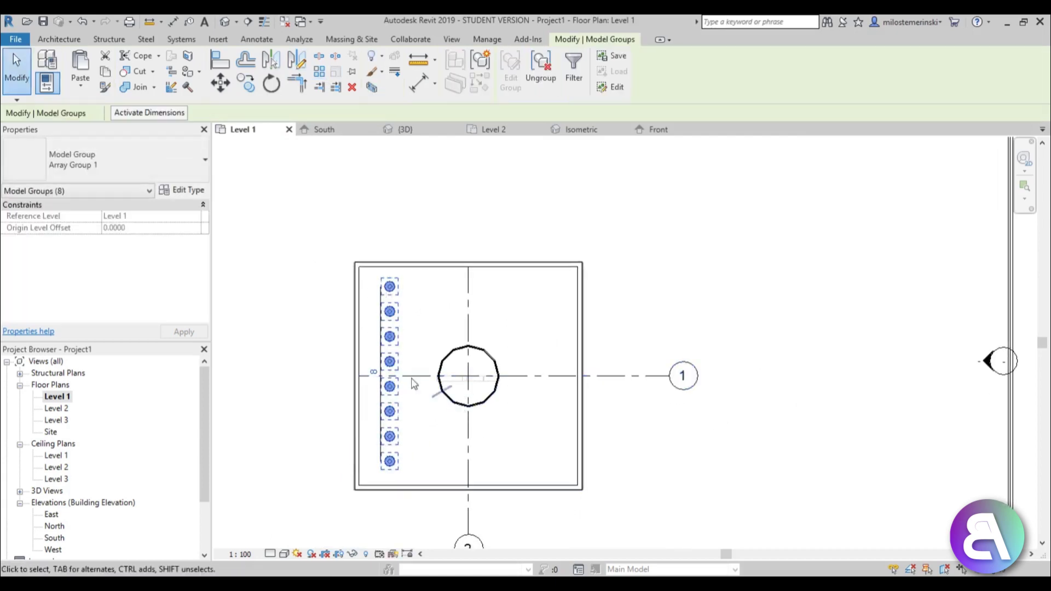
click(320, 71)
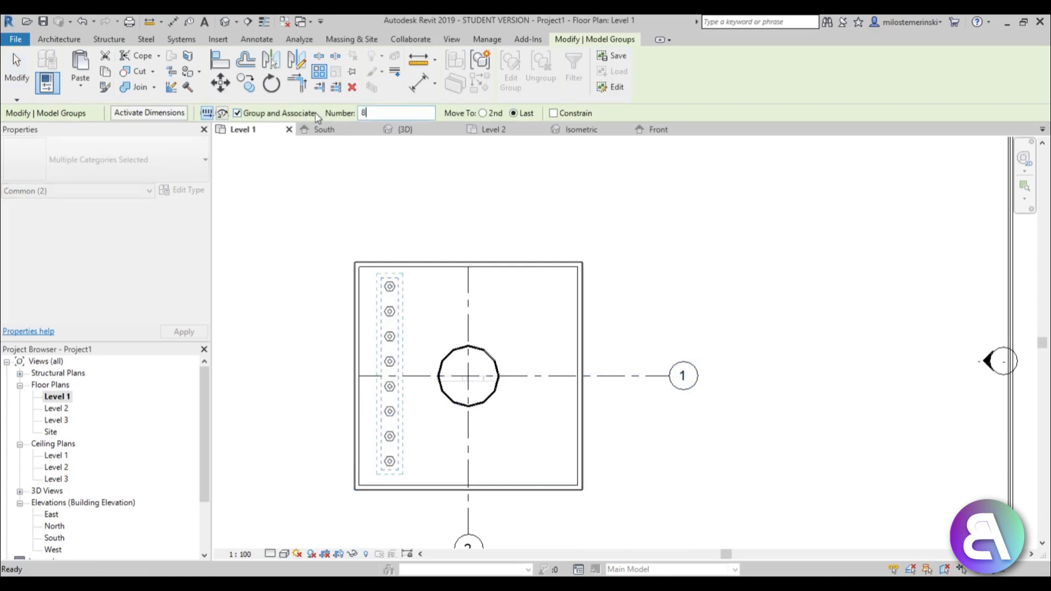
click(389, 311)
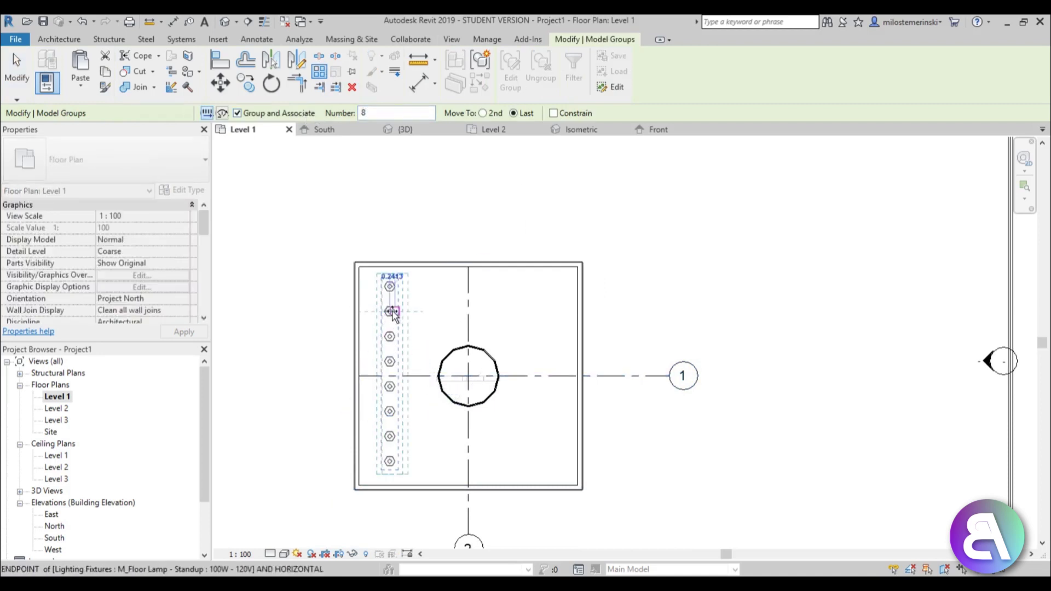
click(559, 311)
key(Escape)
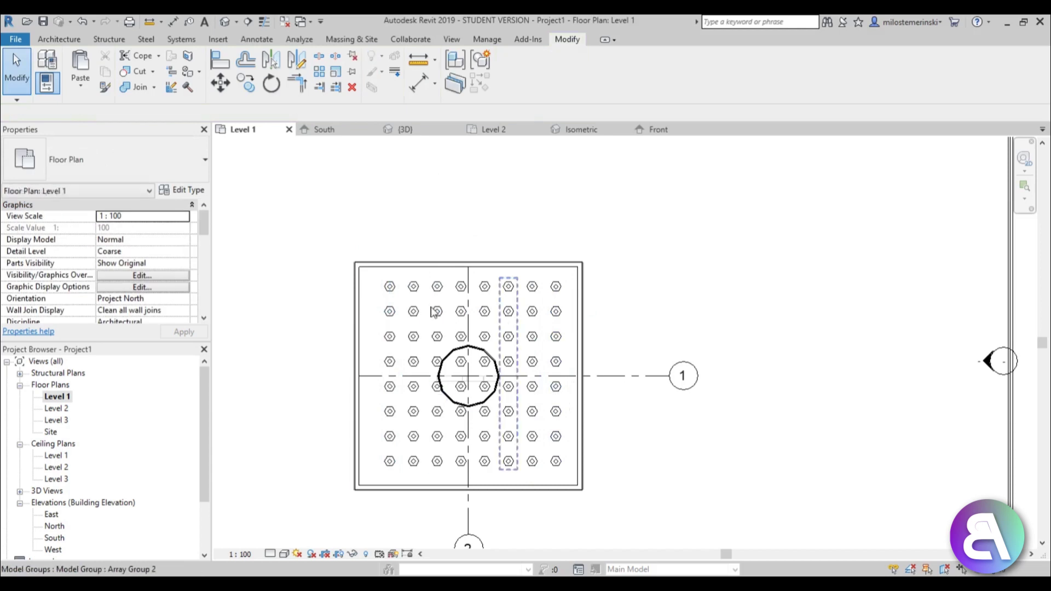
middle_drag(449, 434, 428, 388)
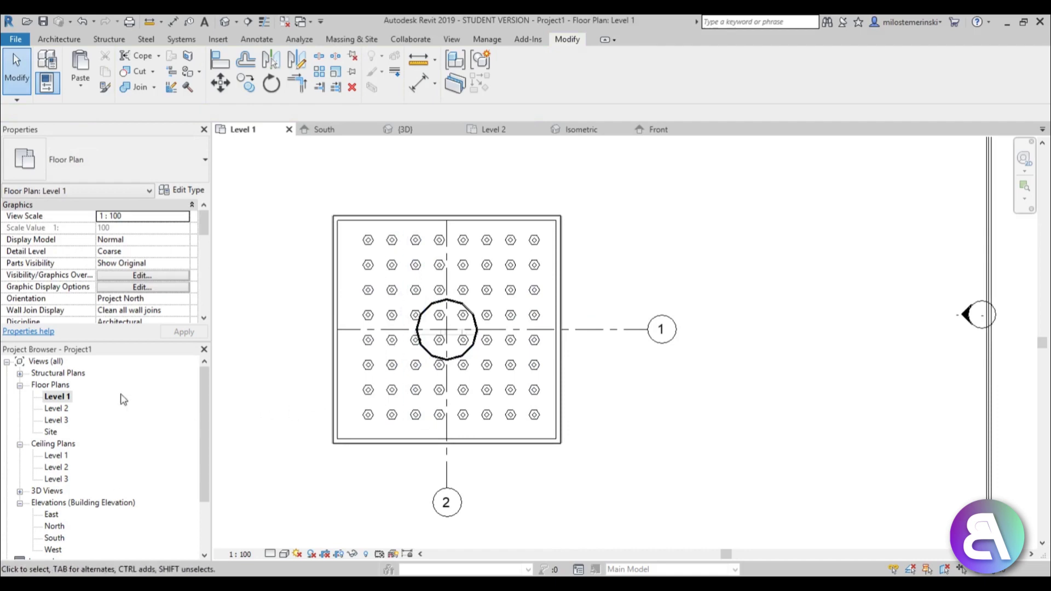
Orbit the default {3D} view to a low angle on the cube, then return to the Level 1 plan.
click(21, 492)
click(52, 503)
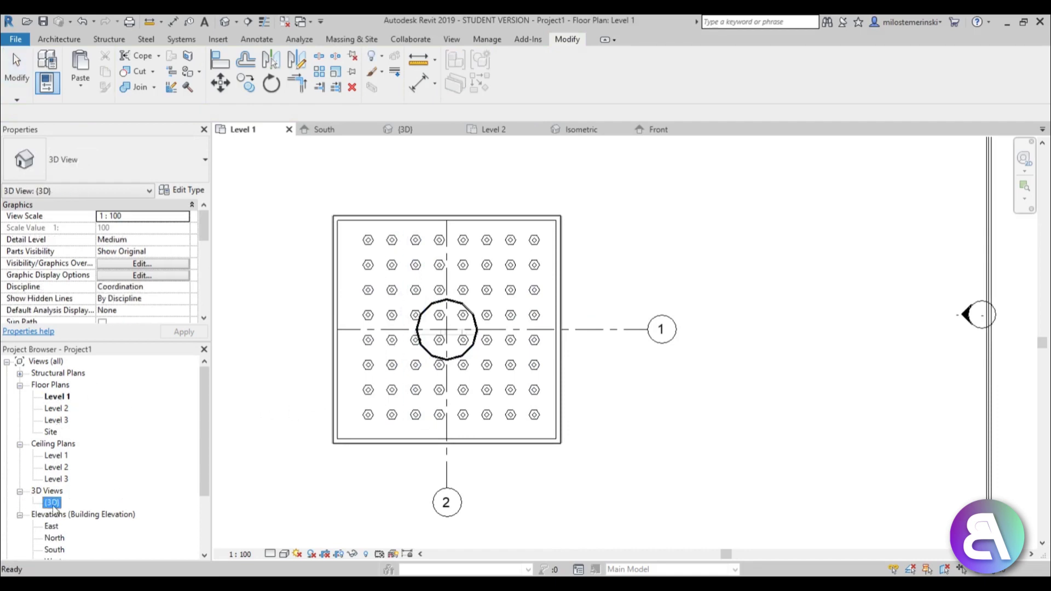
double_click(54, 505)
scroll(646, 417, down, 2)
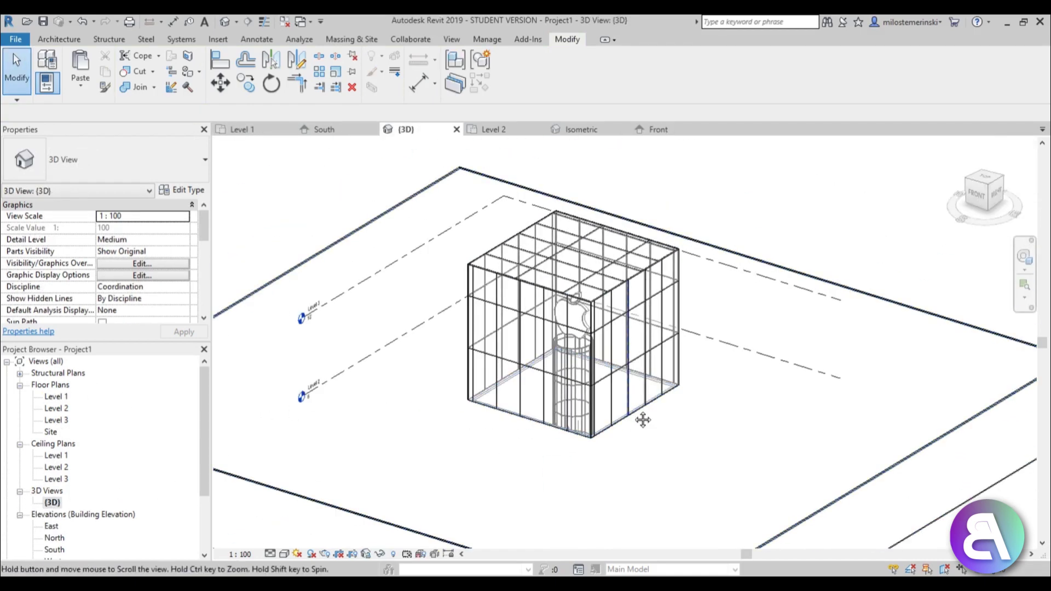
shift+middle_drag(642, 420, 644, 532)
scroll(559, 433, up, 4)
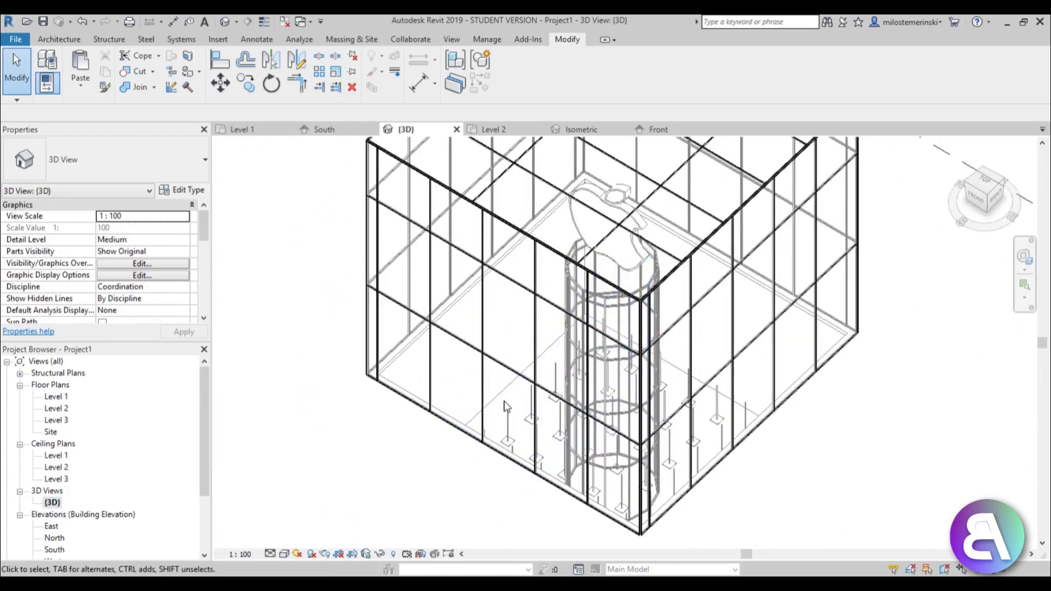
scroll(516, 412, down, 3)
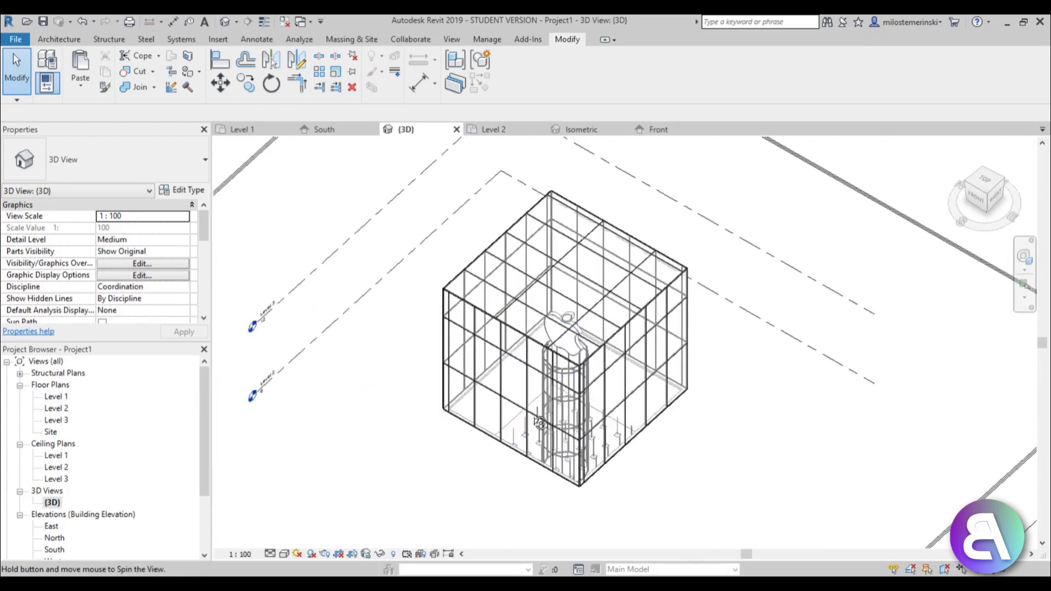
shift+middle_drag(517, 413, 540, 345)
mouse_move(506, 419)
shift+middle_down()
mouse_move(507, 410)
mouse_move(504, 419)
shift+middle_up()
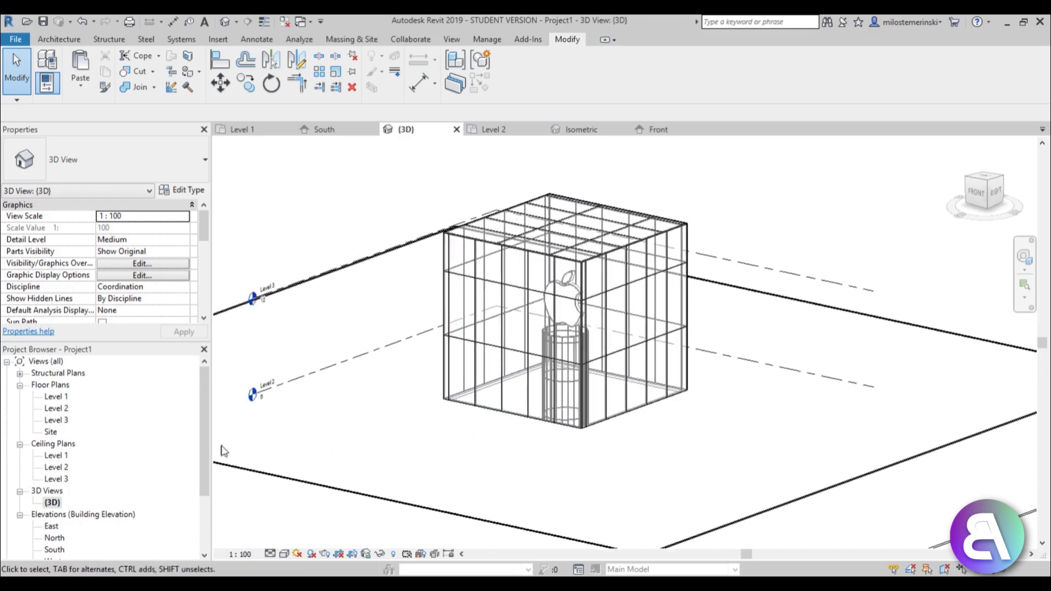
double_click(73, 395)
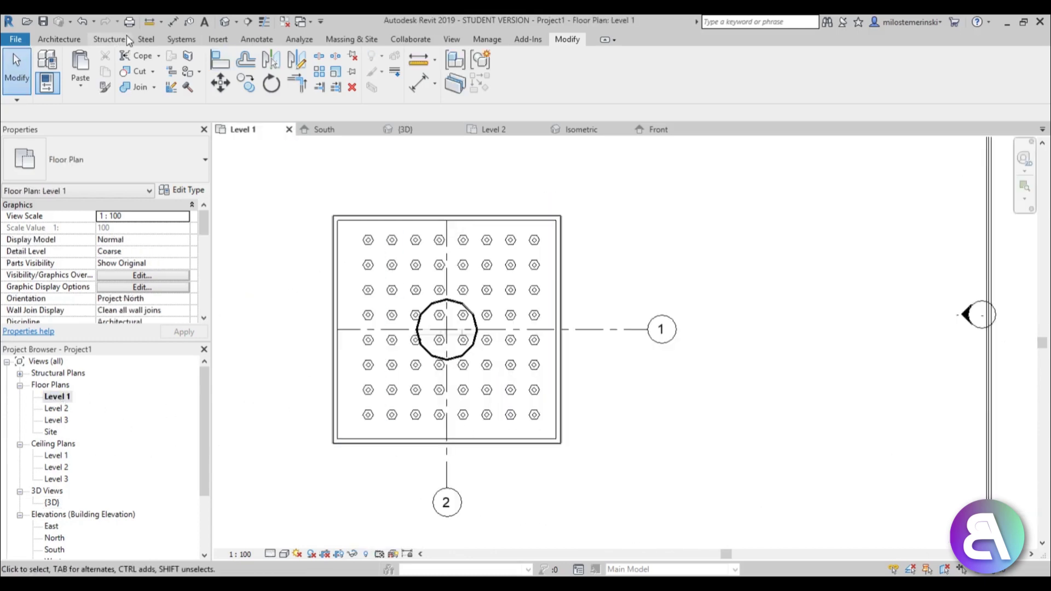
Place a trial camera on Level 1 with its eye among the lamps, aimed at the cube.
click(241, 26)
click(247, 56)
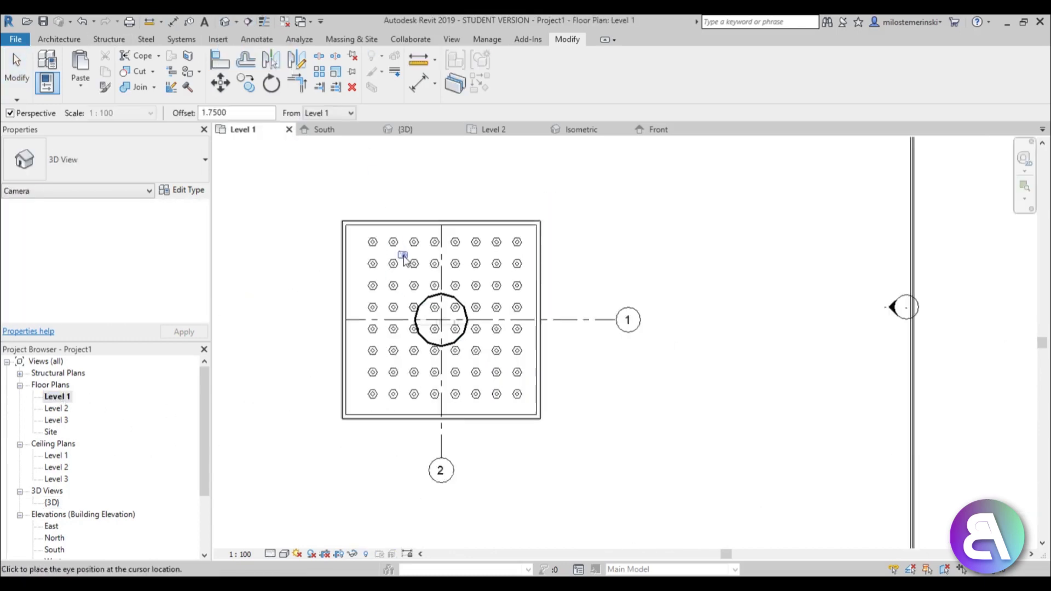
scroll(509, 378, down, 3)
click(538, 426)
click(343, 173)
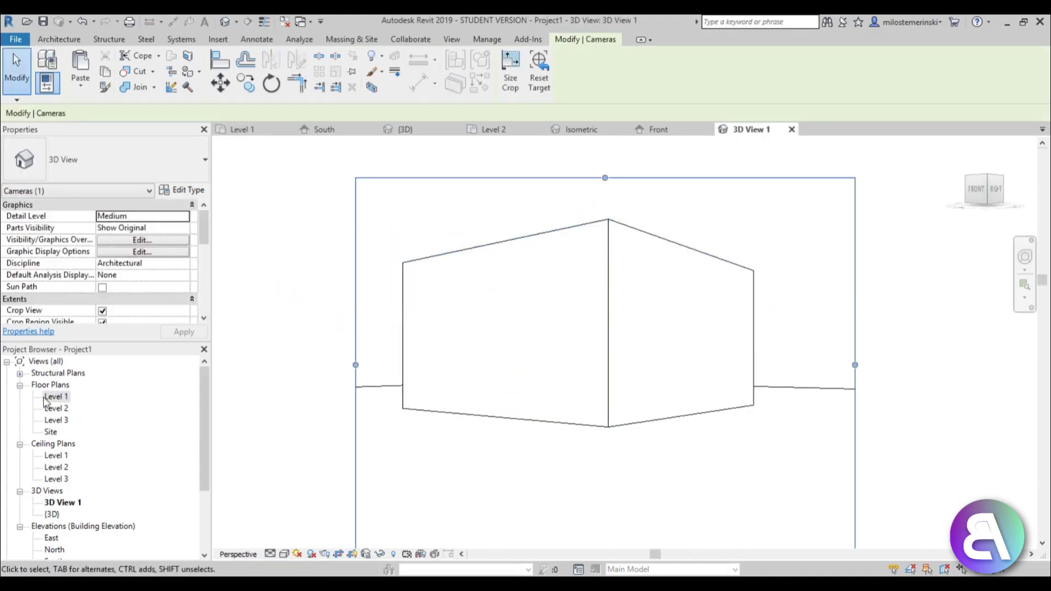
drag(204, 243, 204, 288)
Check the camera's Eye Elevation, then delete the 3D View 1 camera view.
click(148, 275)
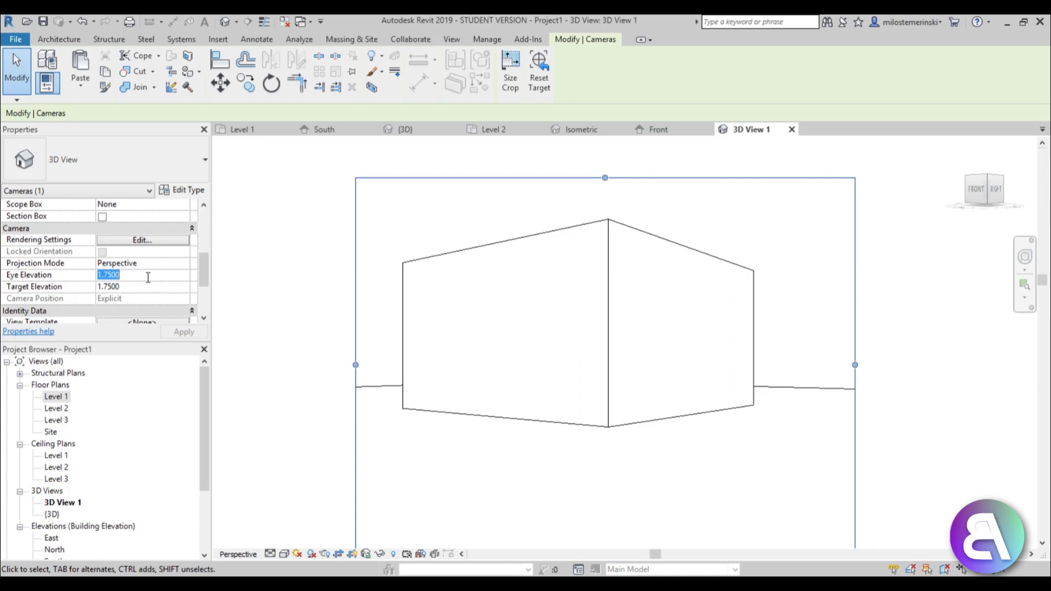
drag(202, 275, 207, 227)
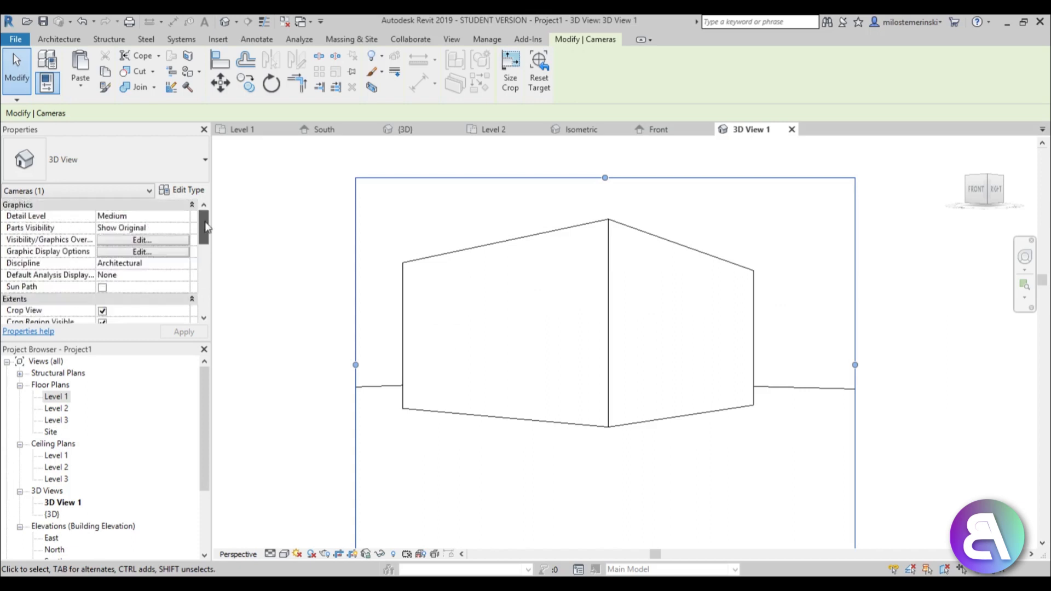
click(338, 301)
click(355, 290)
right_click(63, 501)
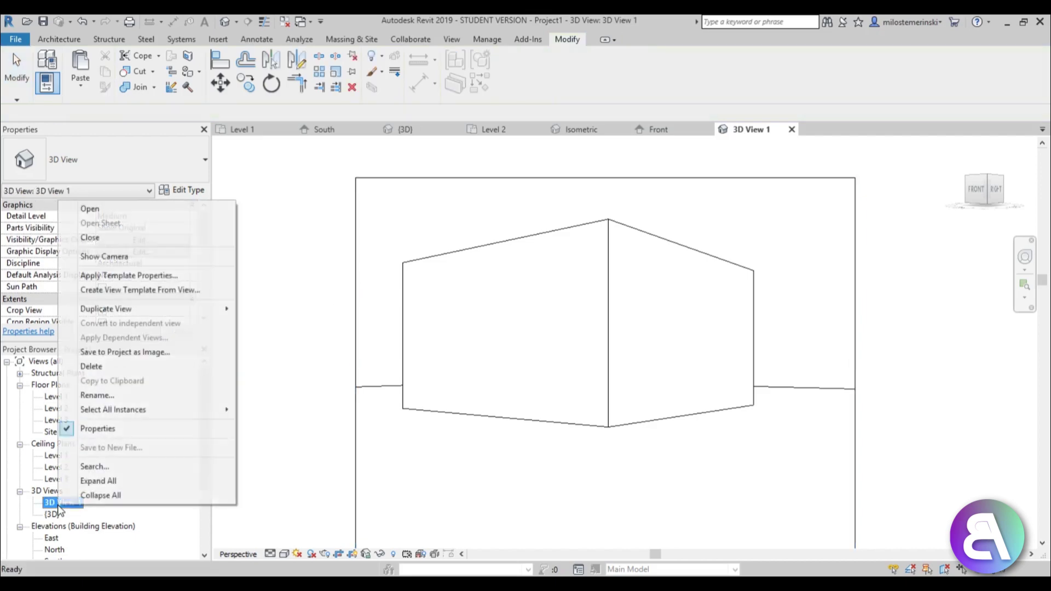
click(91, 365)
From the Level 2 plan, place a camera below the cube aimed at it, creating 3D View 1.
double_click(57, 408)
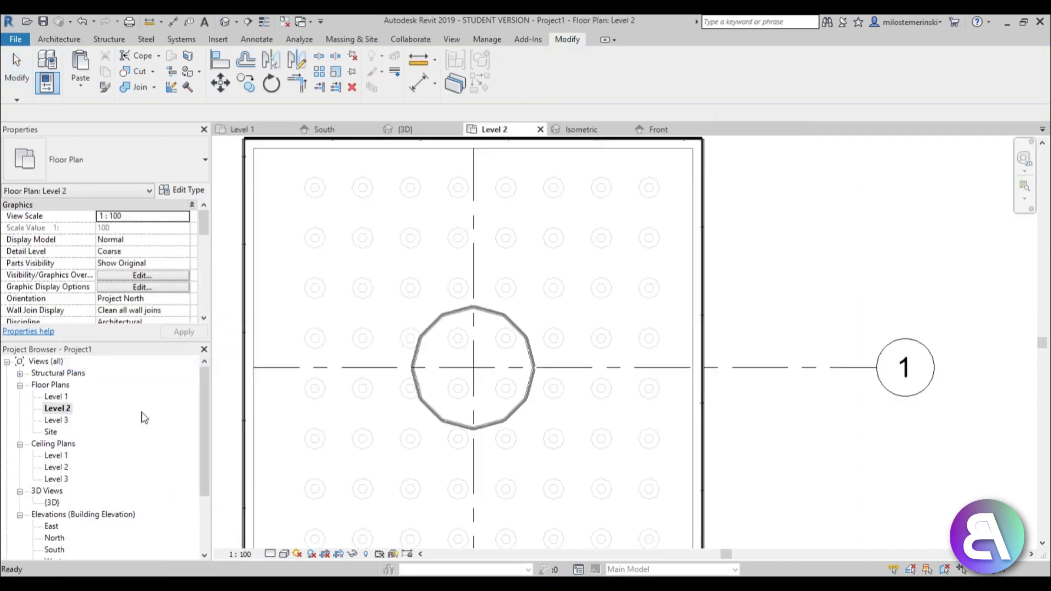
scroll(460, 392, down, 2)
scroll(460, 391, down, 3)
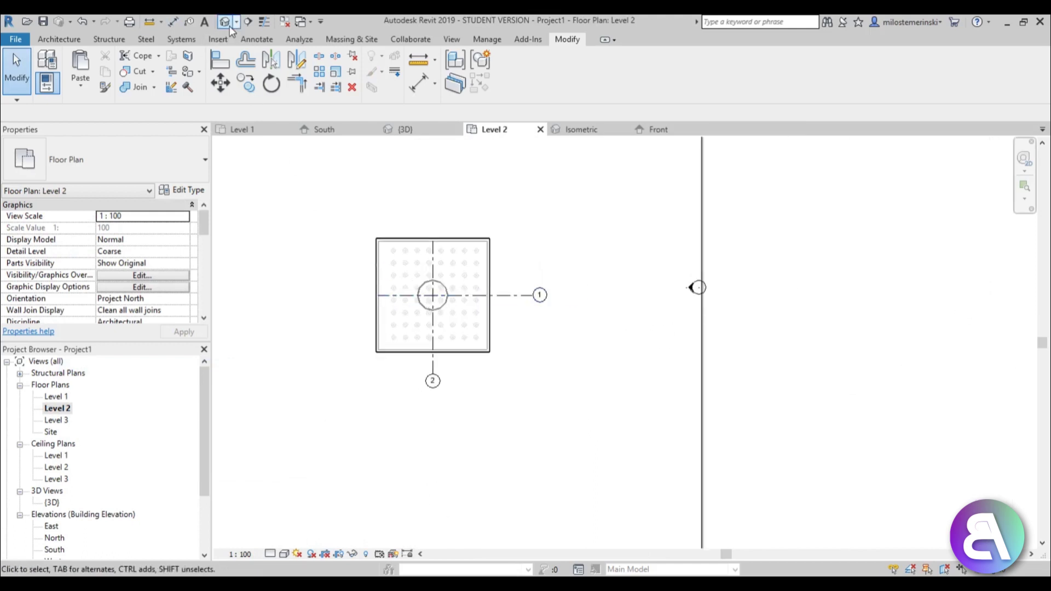
click(236, 22)
click(246, 51)
scroll(467, 204, down, 3)
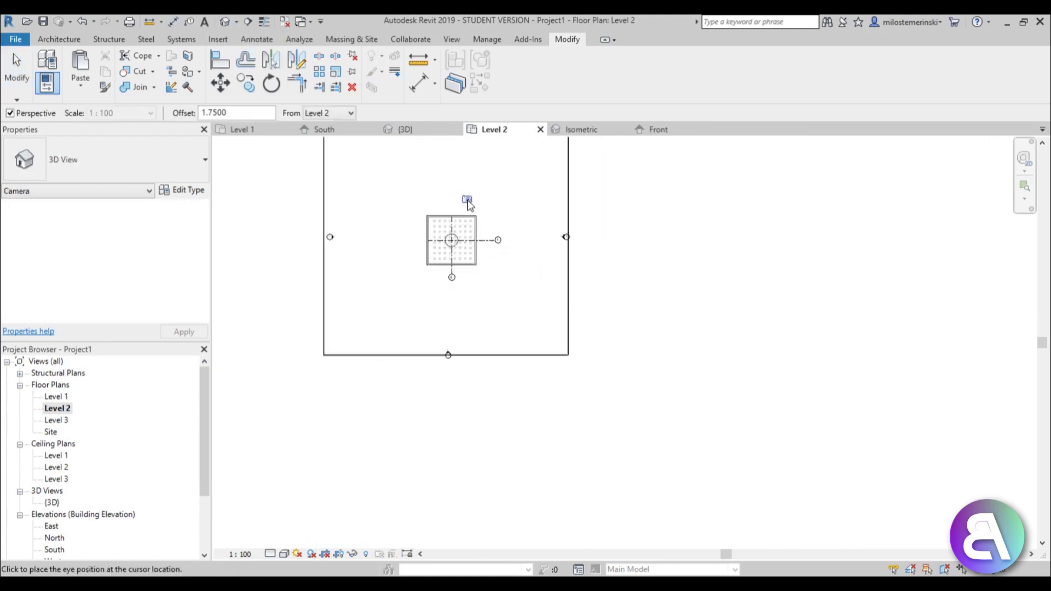
click(520, 306)
click(411, 193)
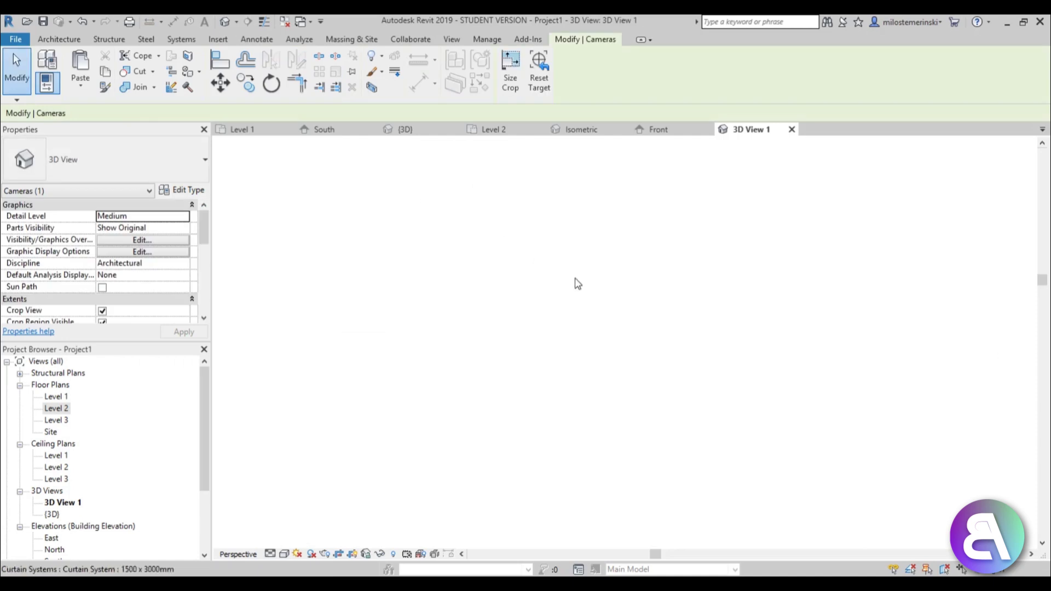
Tilt the camera up with the SteeringWheel and widen the crop region on both sides.
click(1024, 256)
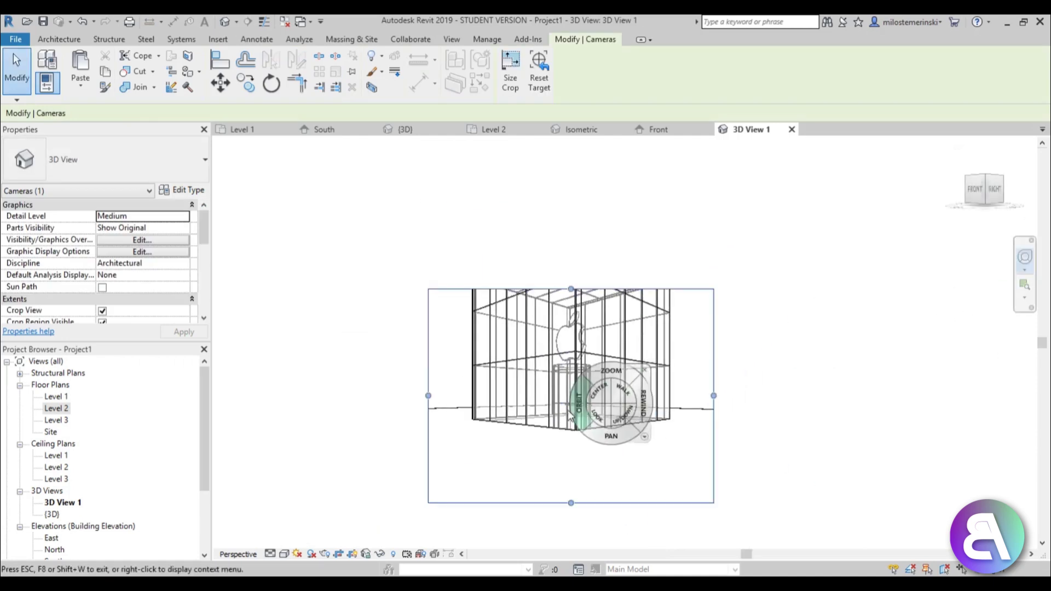
drag(572, 424, 574, 383)
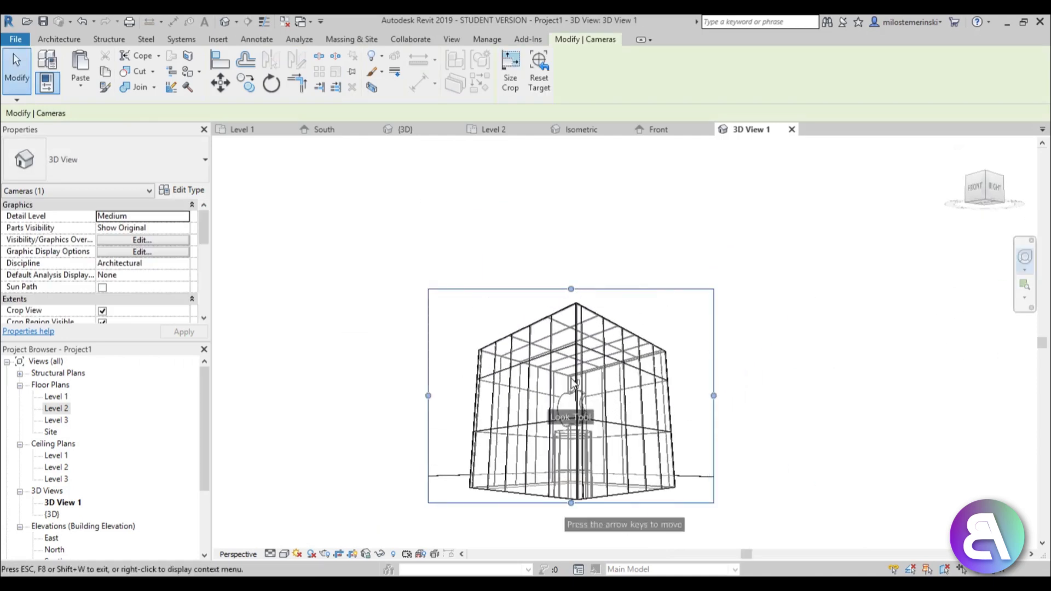
key(Escape)
key(Escape)
click(428, 401)
drag(429, 396, 354, 395)
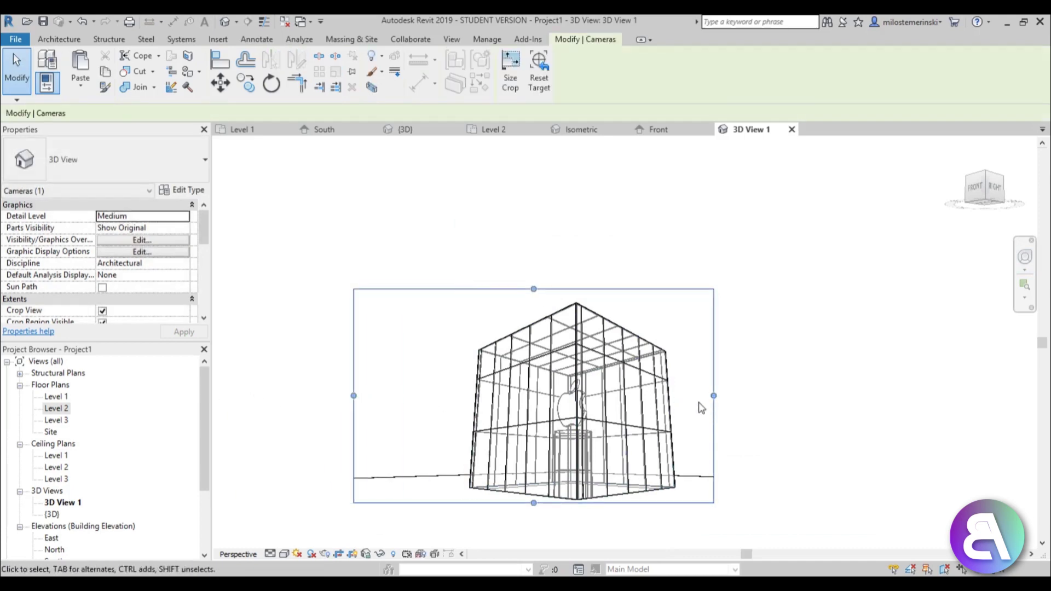
drag(713, 395, 782, 395)
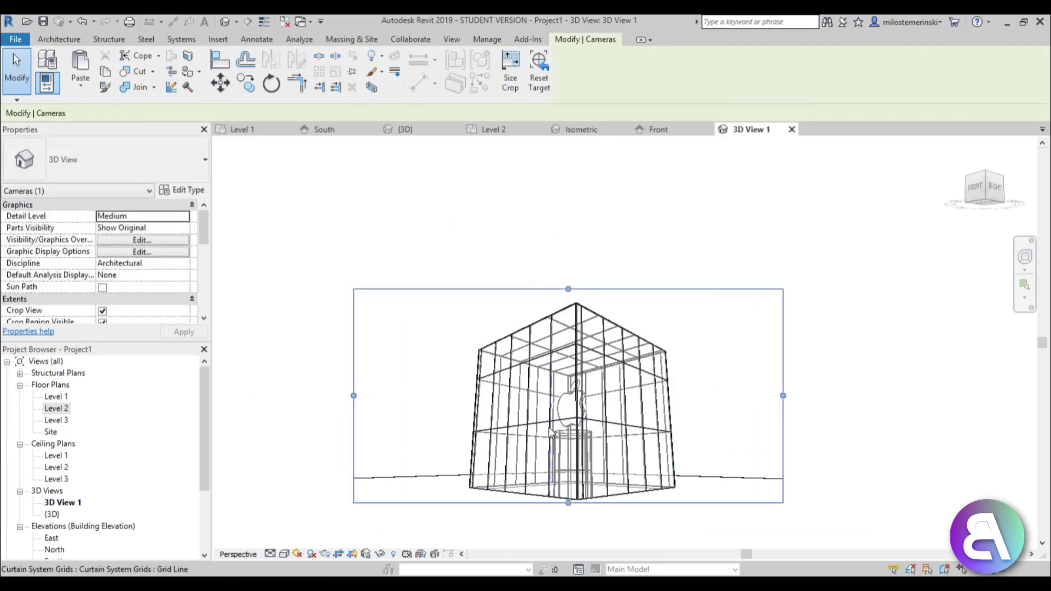
shift+middle_drag(551, 433, 568, 430)
click(682, 405)
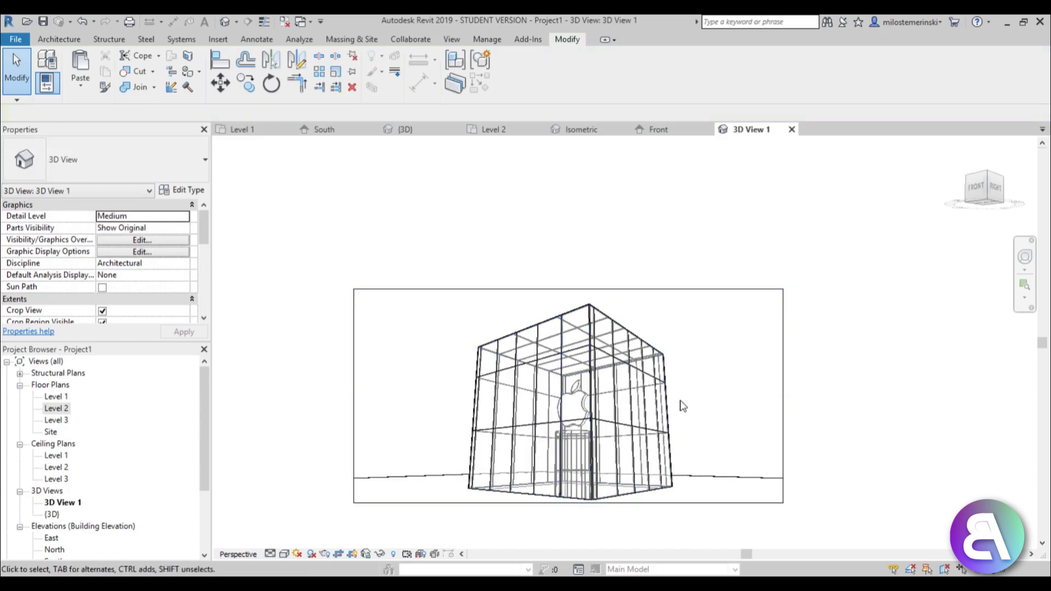
Pan the camera view to re-centre the glass cube in the frame.
scroll(652, 406, down, 1)
middle_drag(624, 389, 554, 346)
scroll(591, 351, up, 2)
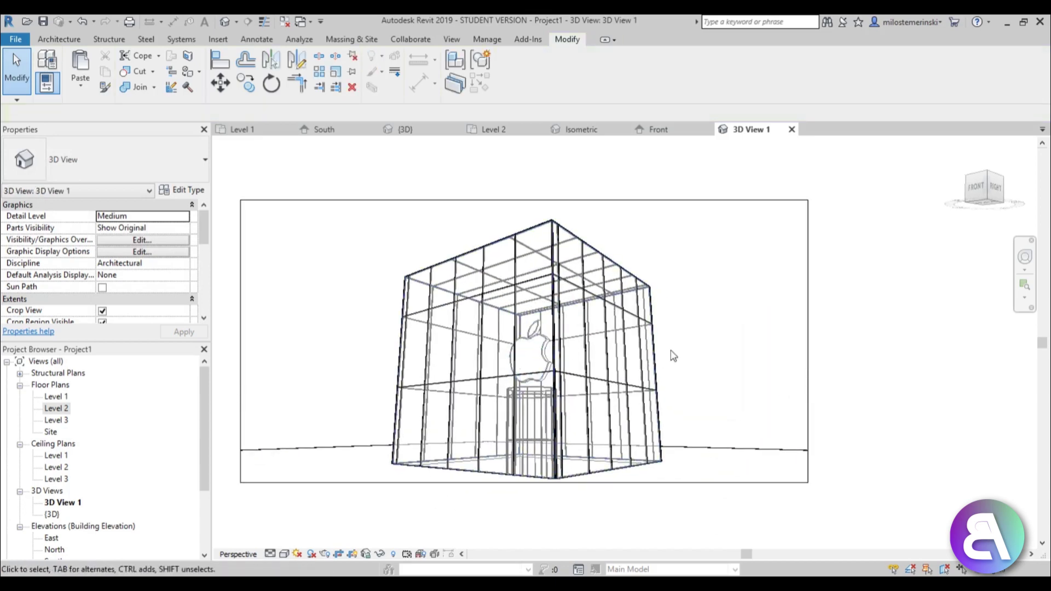
middle_drag(704, 357, 762, 363)
scroll(736, 359, up, 1)
middle_drag(574, 376, 580, 381)
In Rendering settings, choose High quality, Printer 150 DPI resolution and Interior: Artificial only lighting.
key(r)
key(r)
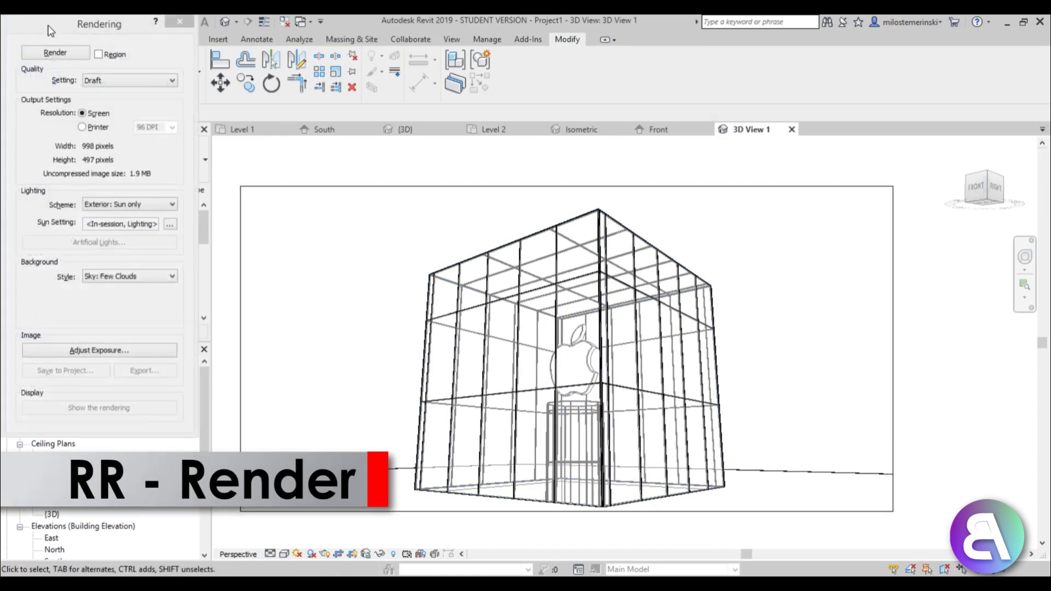
drag(49, 30, 76, 47)
click(137, 98)
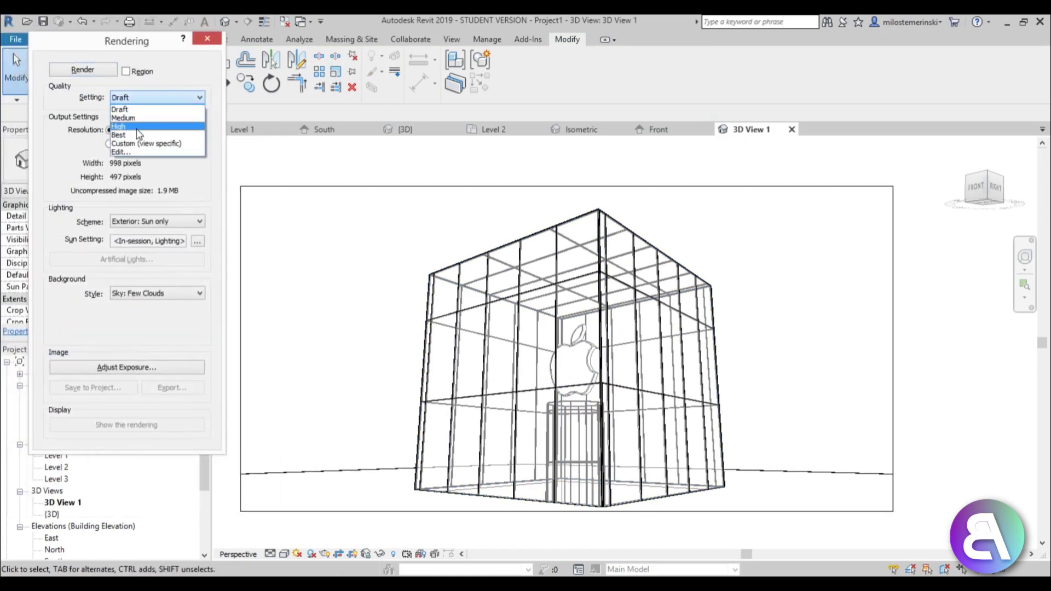
click(136, 126)
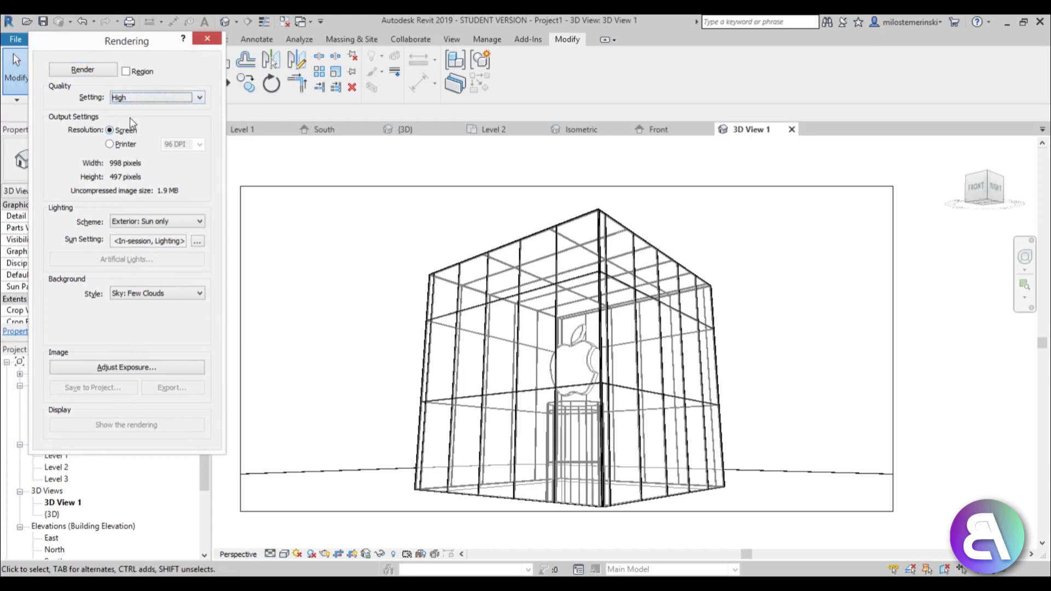
click(130, 144)
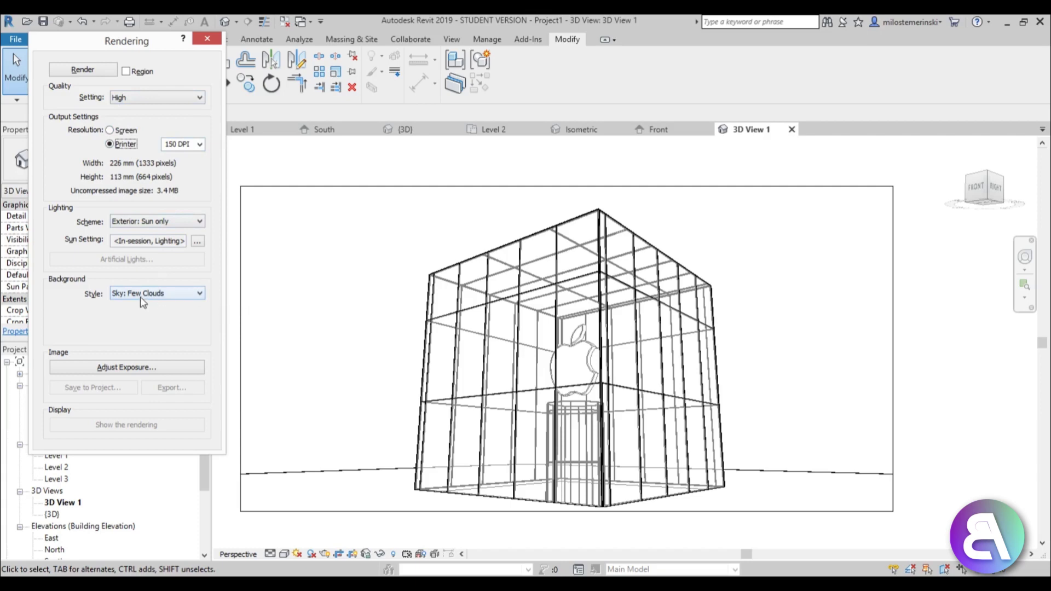
click(170, 225)
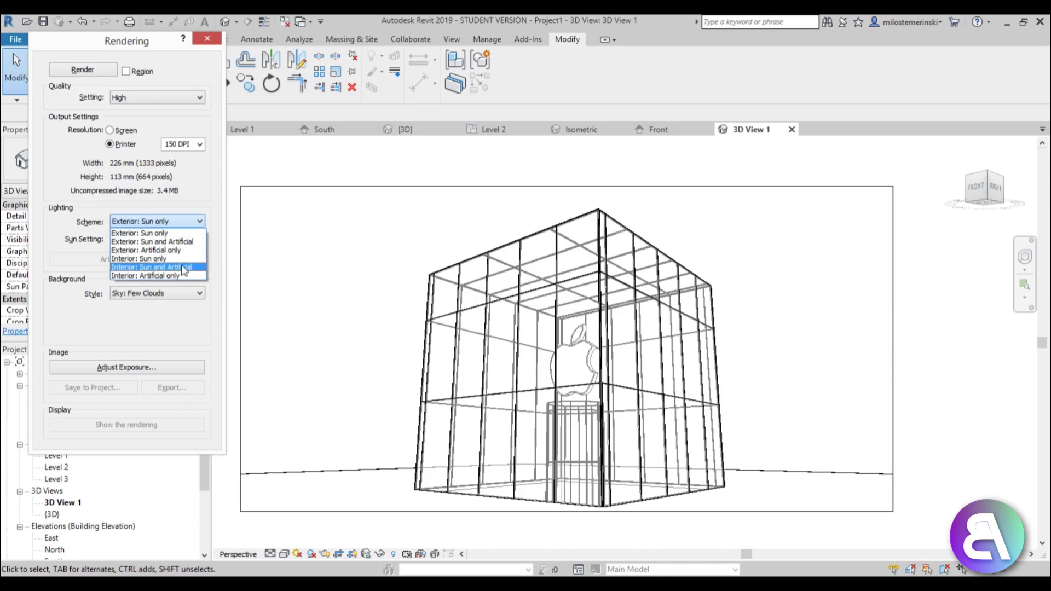
click(123, 276)
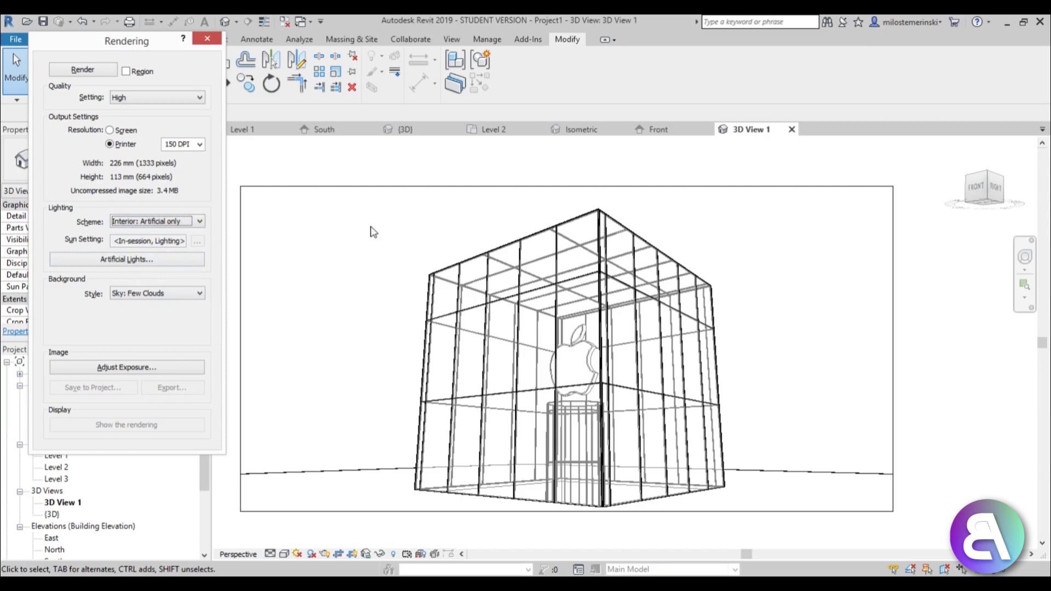
Render 3D View 1 and zoom around the dark night image of the lamp-lit glass cube.
click(100, 69)
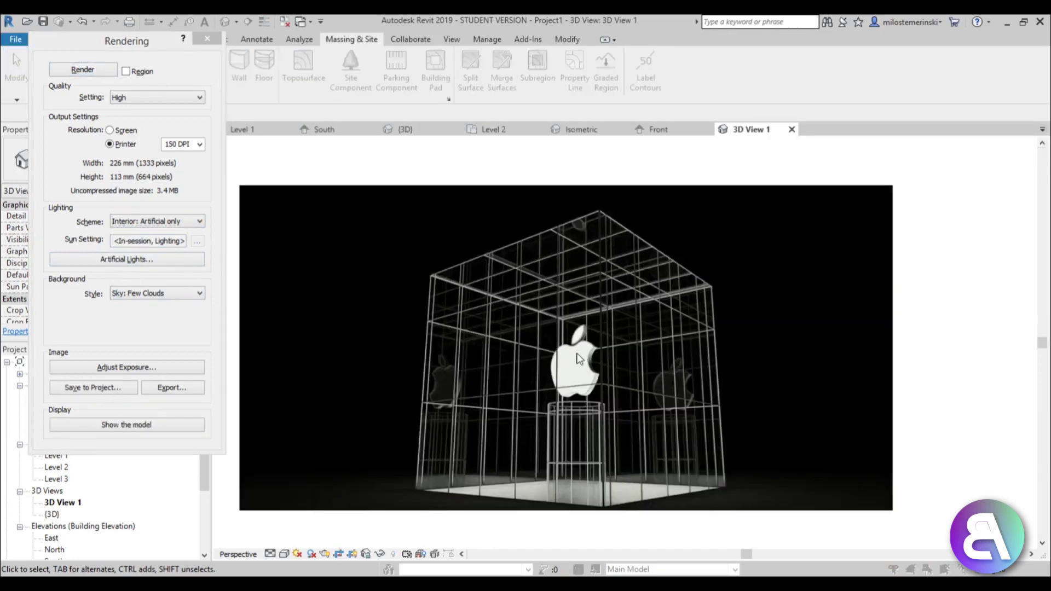
scroll(569, 377, up, 2)
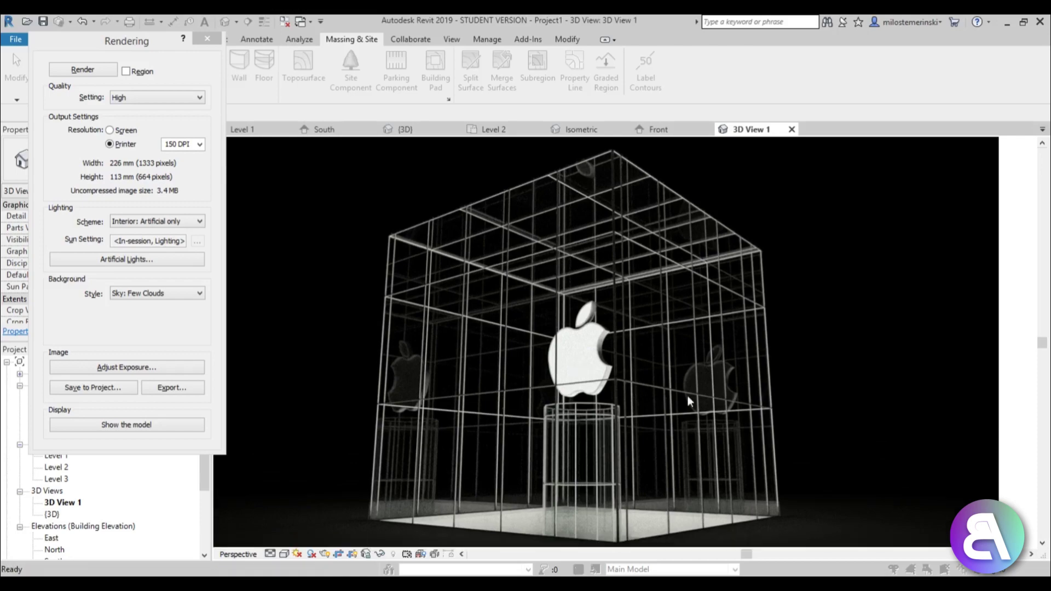
scroll(684, 383, up, 2)
scroll(574, 320, up, 1)
scroll(680, 405, down, 1)
scroll(435, 381, down, 3)
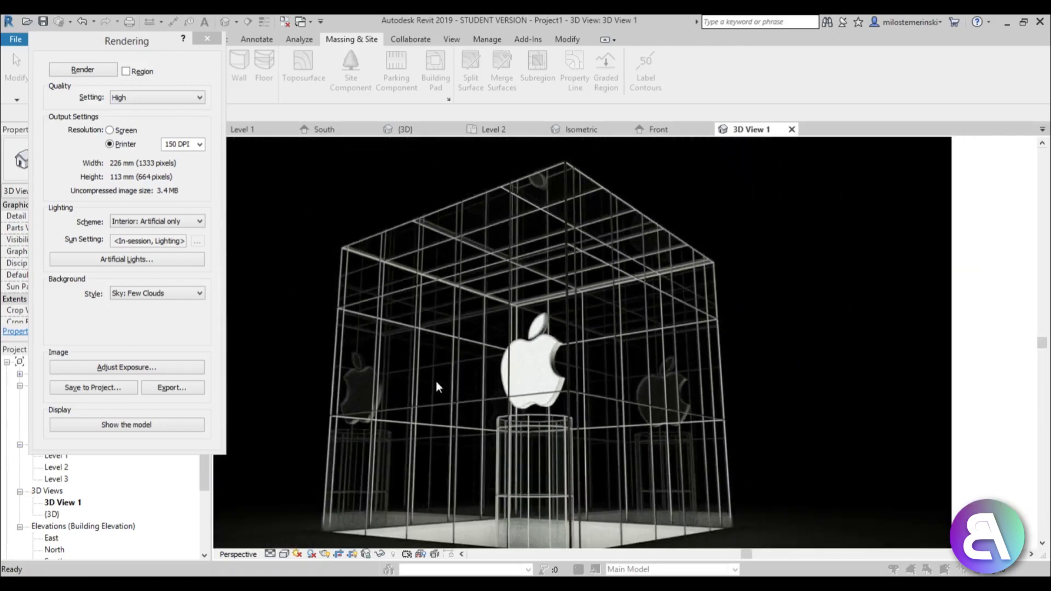
scroll(541, 375, down, 1)
scroll(465, 376, up, 2)
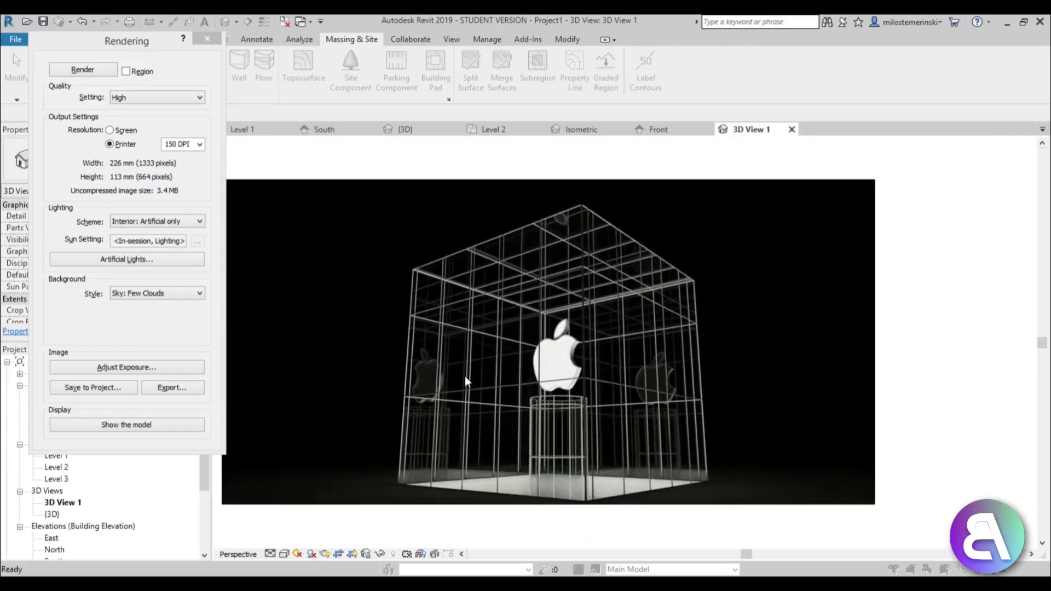